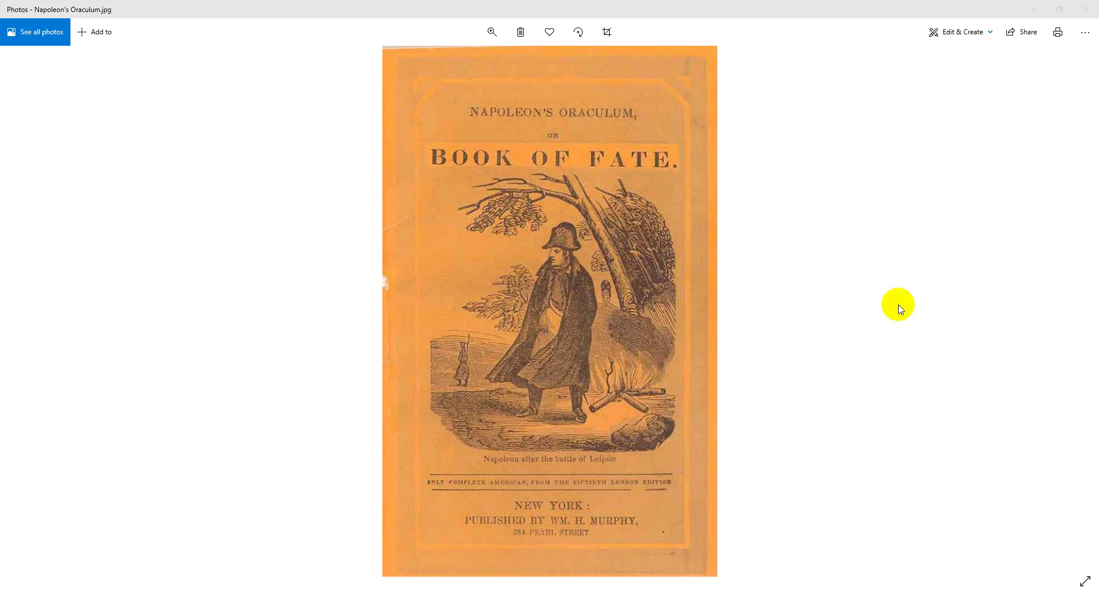
# Put away the book cover image and open 1884_Napoleons_Oraculum.pdf from the Napoleon's Orculum folder
pyautogui.moveTo(674, 151)
pyautogui.mouseDown()
pyautogui.moveTo(605, 156)
pyautogui.moveTo(595, 203)
pyautogui.moveTo(638, 280)
pyautogui.moveTo(662, 152)
pyautogui.mouseUp()
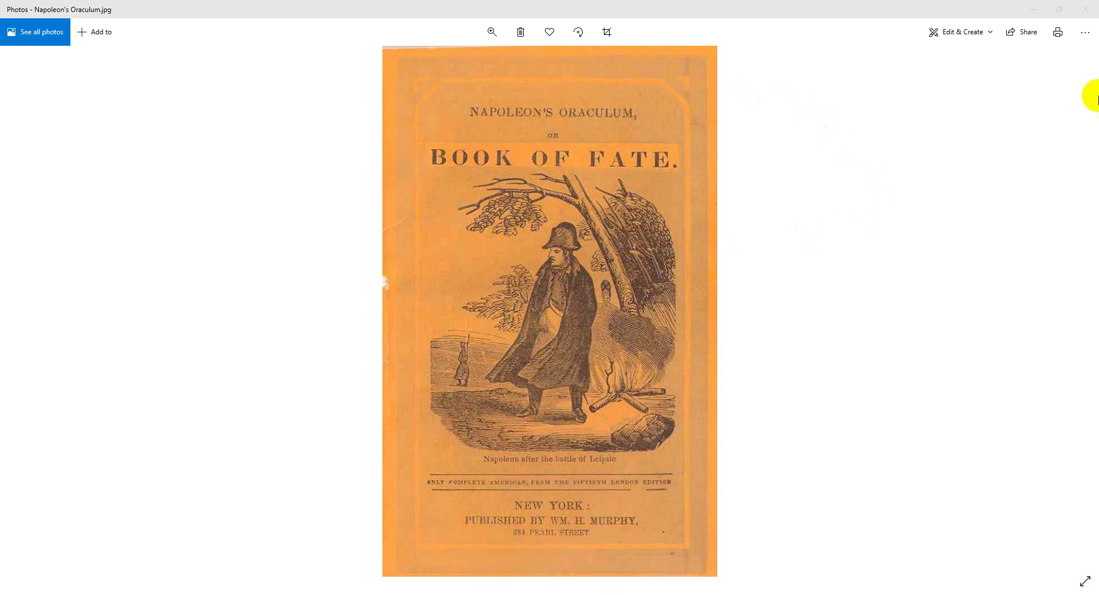
pyautogui.click(1033, 9)
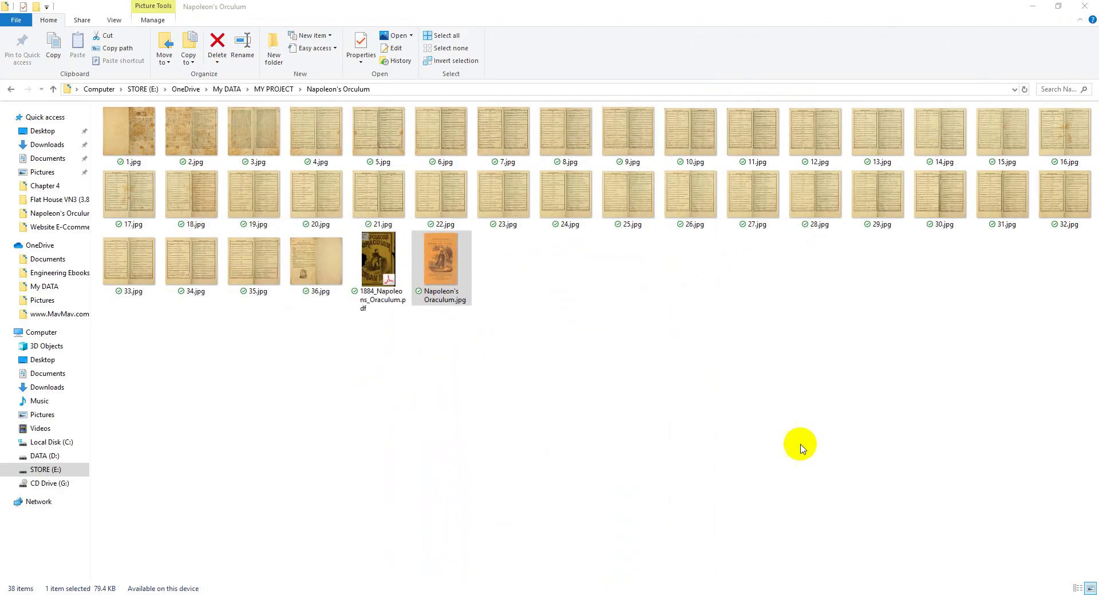
pyautogui.click(801, 440)
pyautogui.doubleClick(377, 261)
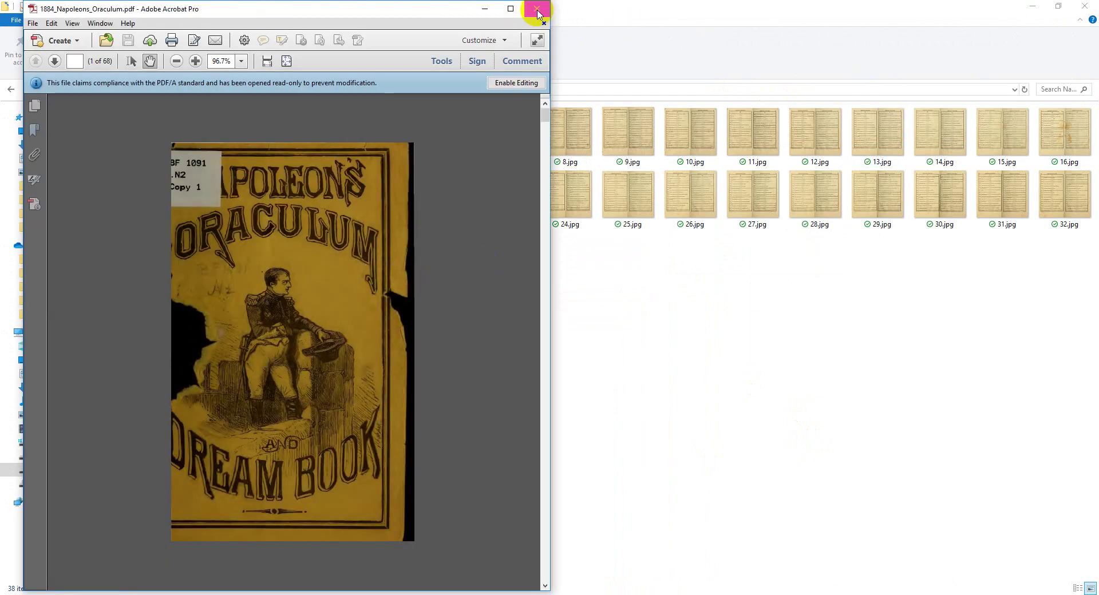
# Close the PDF, switch to the Nepoleon Horoscope.xlsx workbook in Excel, and compare its Nepoleon sheet with the Napoleon's Oraculum sheet
pyautogui.click(538, 9)
pyautogui.click(1041, 5)
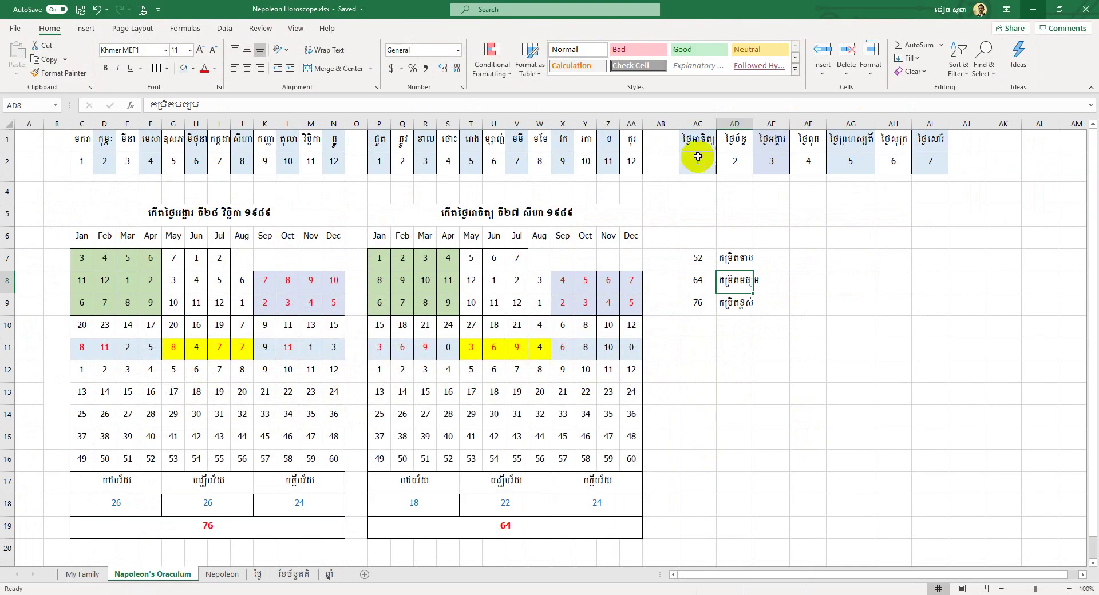
pyautogui.click(851, 382)
pyautogui.scroll(-2, 388, 510)
pyautogui.click(239, 577)
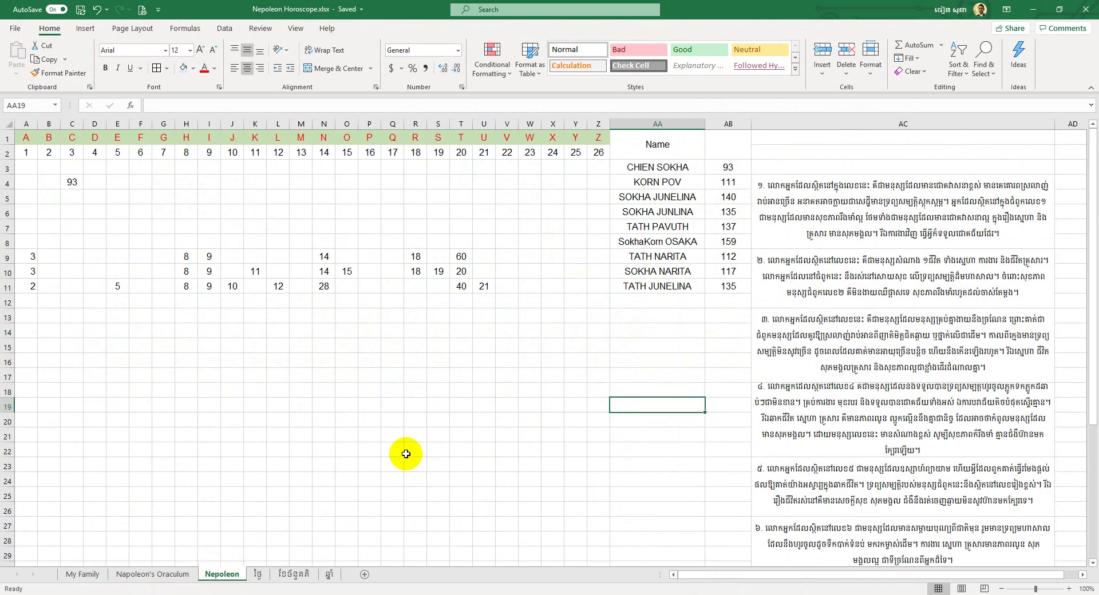
pyautogui.click(156, 577)
pyautogui.scroll(2, 412, 384)
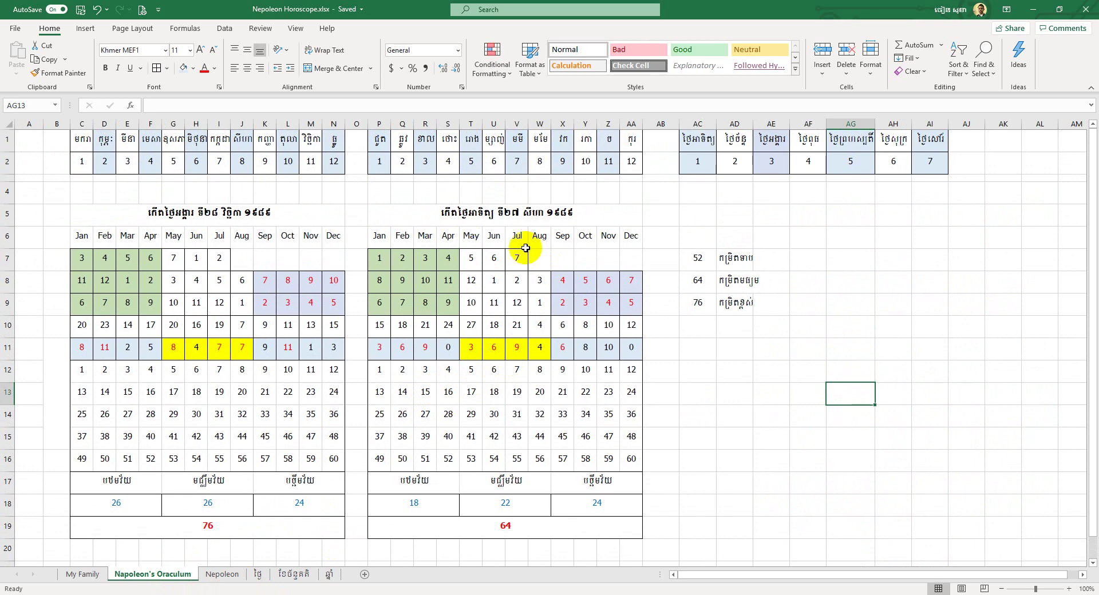
# Examine the first table's birth date heading in row 5 and the weekday numbers 1 to 7 in AC2:AI2
pyautogui.click(195, 214)
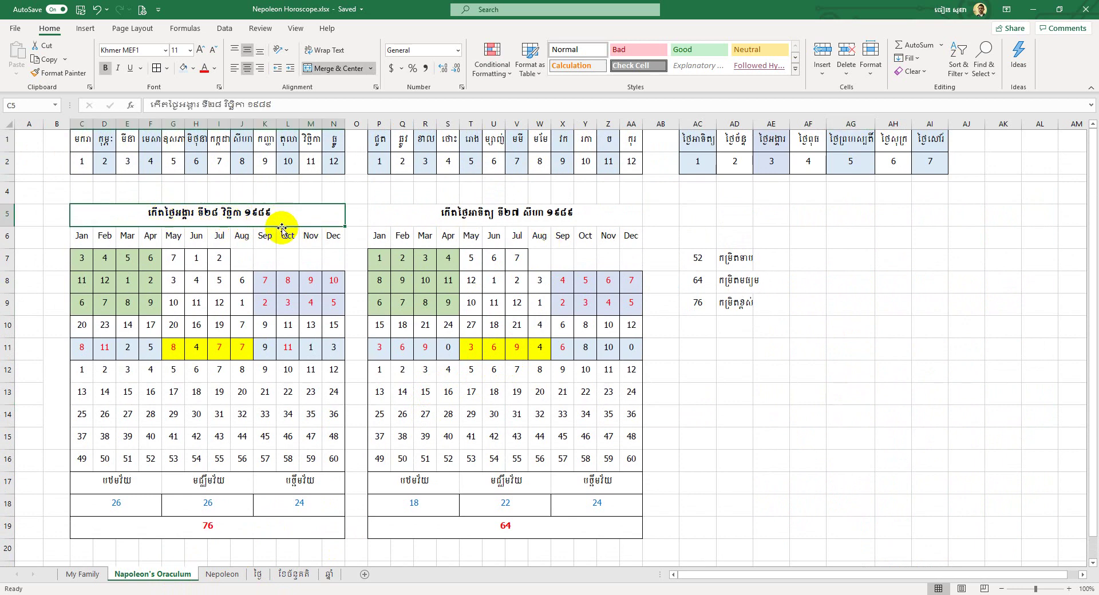
pyautogui.click(961, 193)
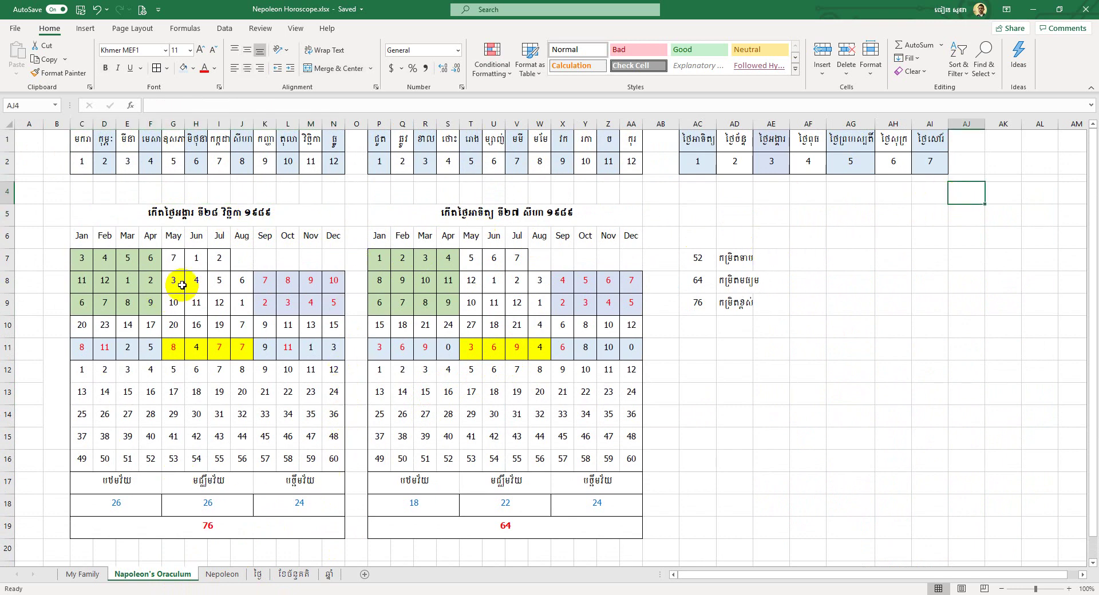
pyautogui.click(724, 204)
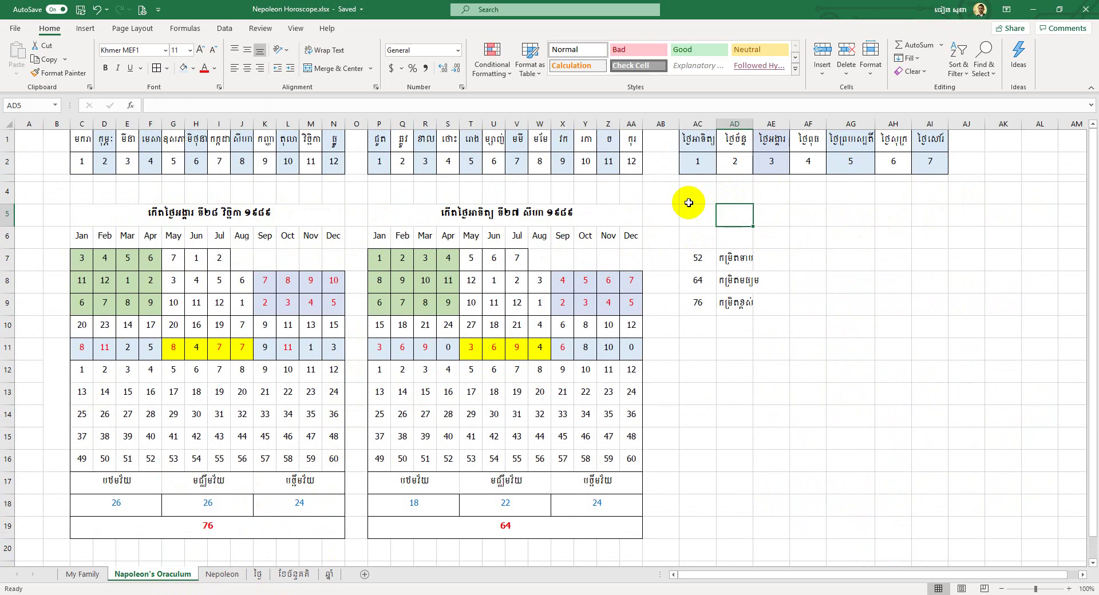
pyautogui.moveTo(699, 162); pyautogui.dragTo(929, 163)
pyautogui.click(843, 230)
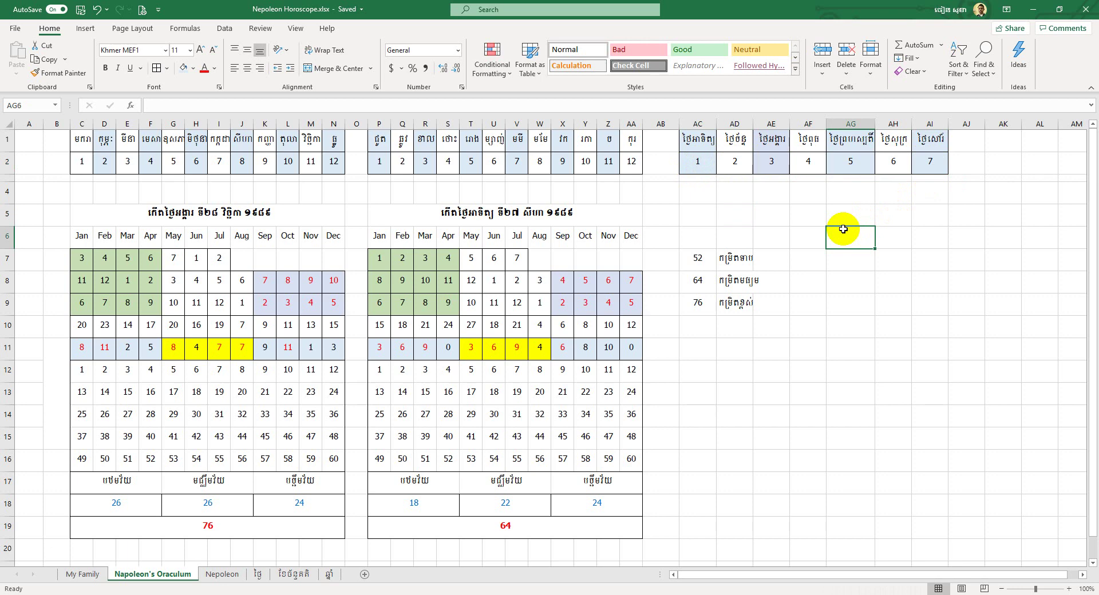
pyautogui.click(709, 164)
pyautogui.moveTo(710, 163)
pyautogui.mouseDown()
pyautogui.moveTo(930, 166)
pyautogui.moveTo(698, 160)
pyautogui.mouseUp()
pyautogui.click(932, 162)
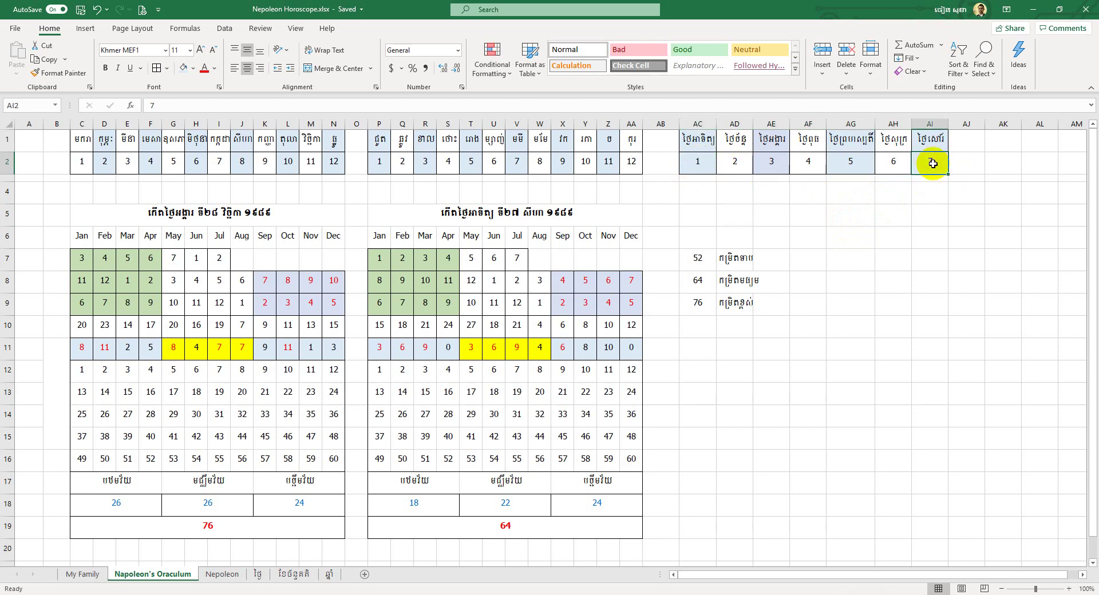
pyautogui.click(927, 193)
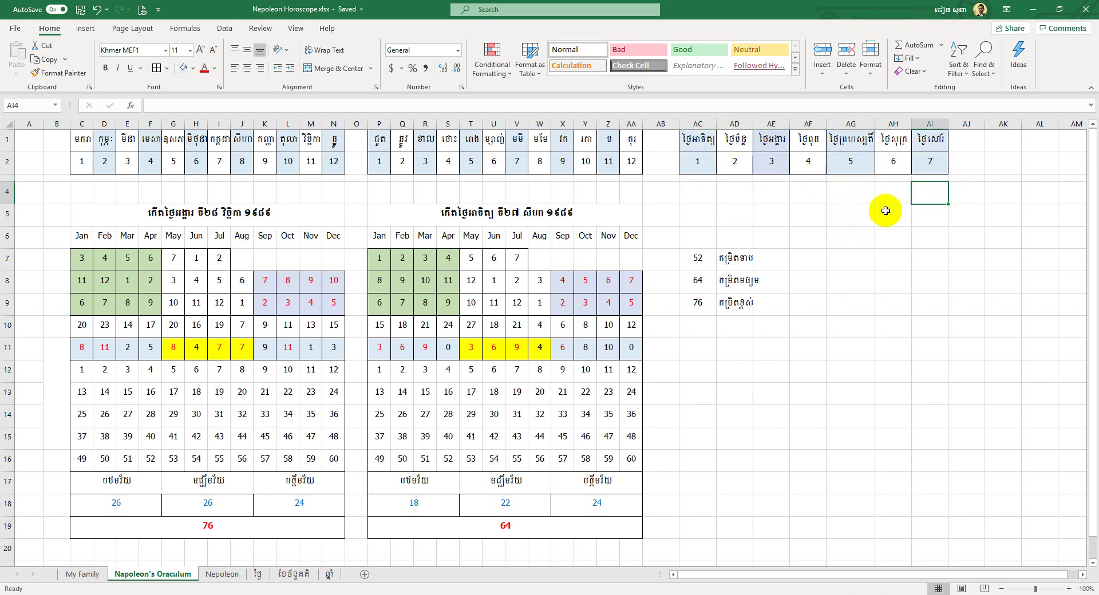
pyautogui.click(703, 166)
# Examine the month numbers 1 to 12 in C2:N2, from the first month through the last
pyautogui.moveTo(82, 161); pyautogui.dragTo(335, 160)
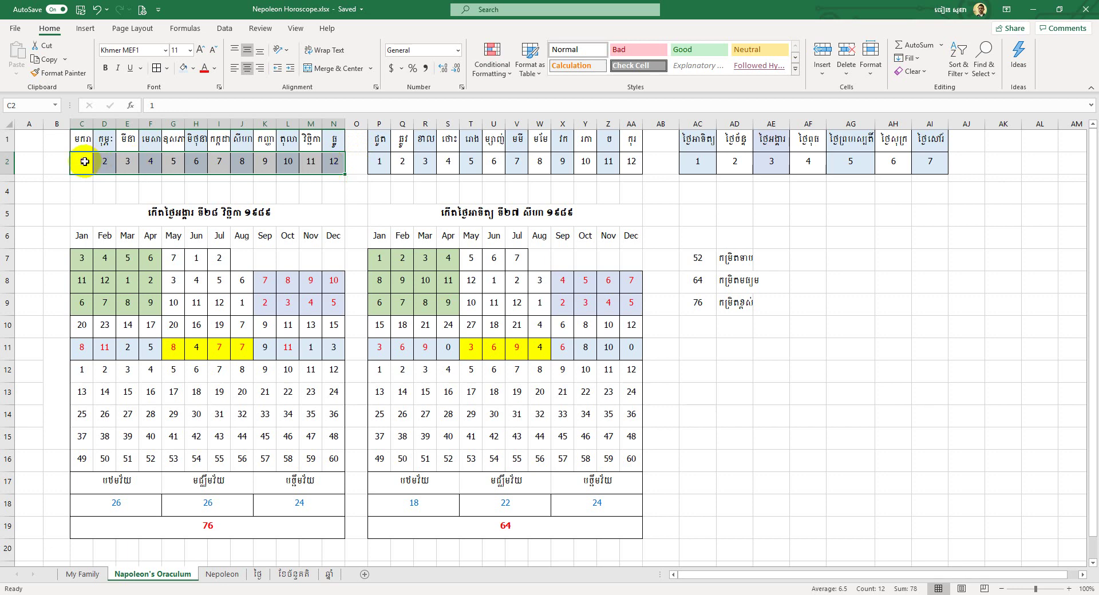
pyautogui.click(335, 163)
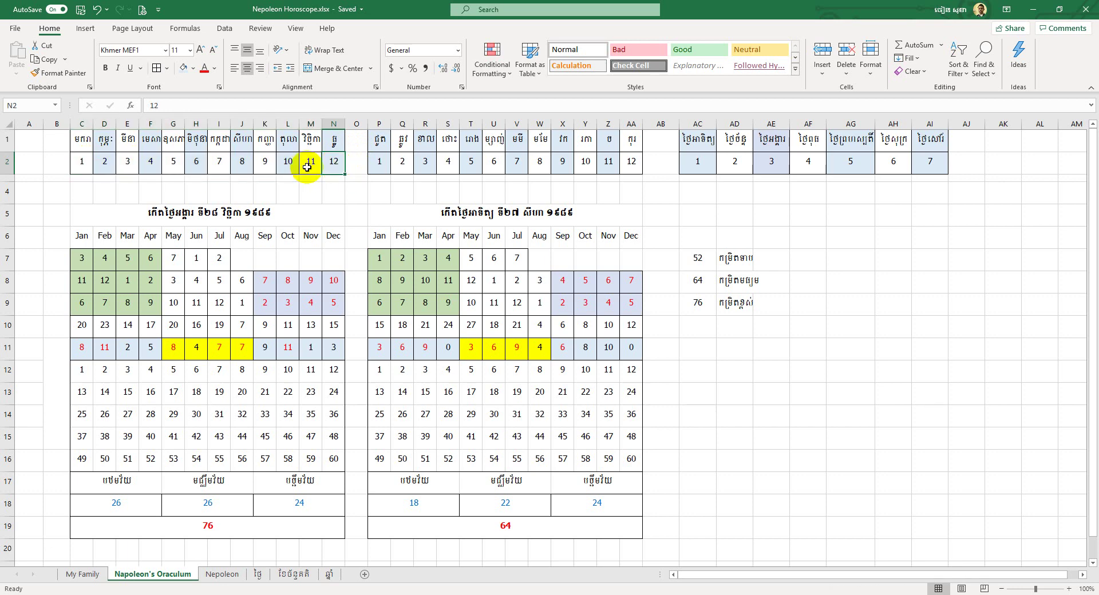
pyautogui.moveTo(80, 162); pyautogui.dragTo(329, 163)
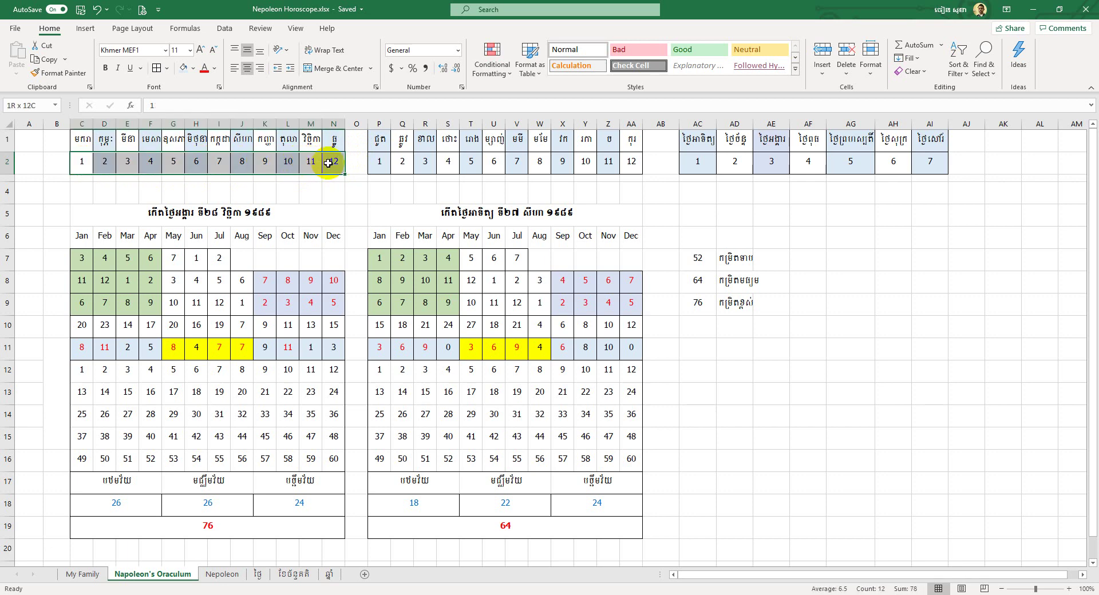
pyautogui.click(83, 165)
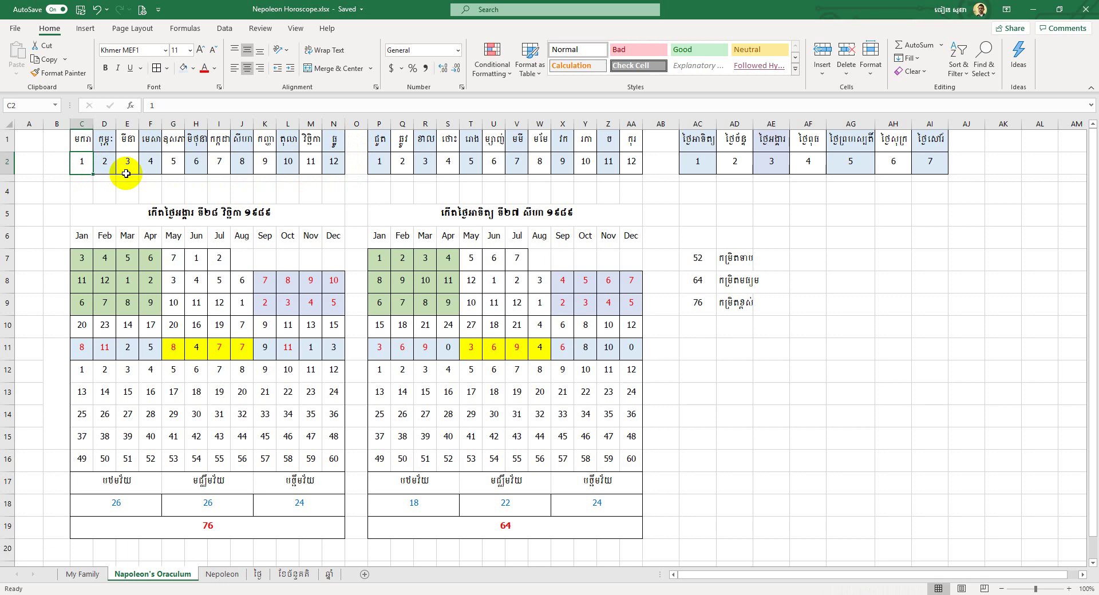
pyautogui.moveTo(81, 163); pyautogui.dragTo(333, 162)
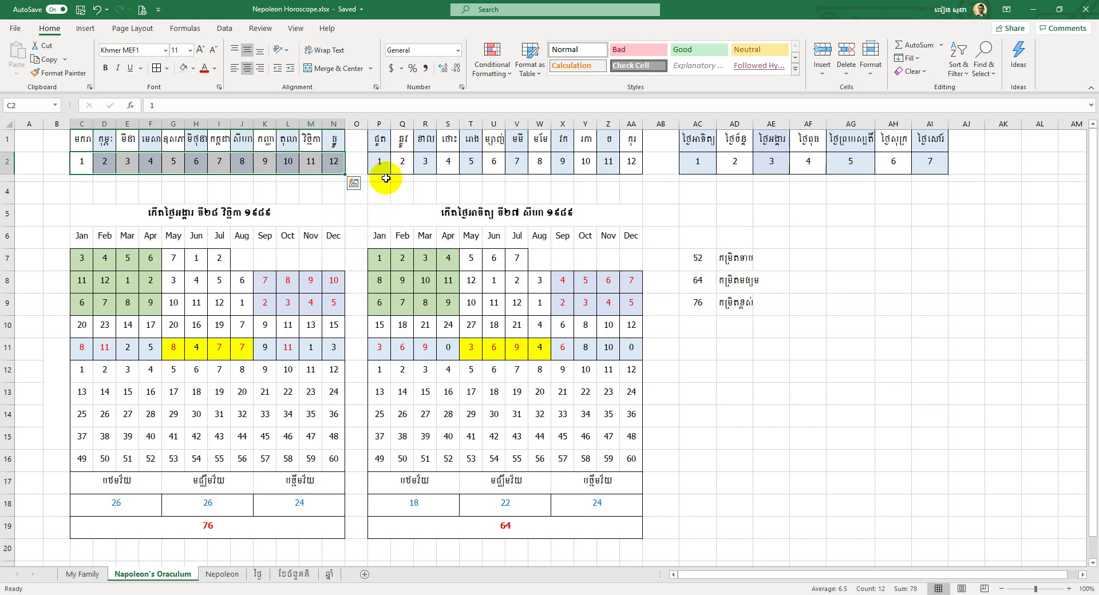
pyautogui.click(342, 592)
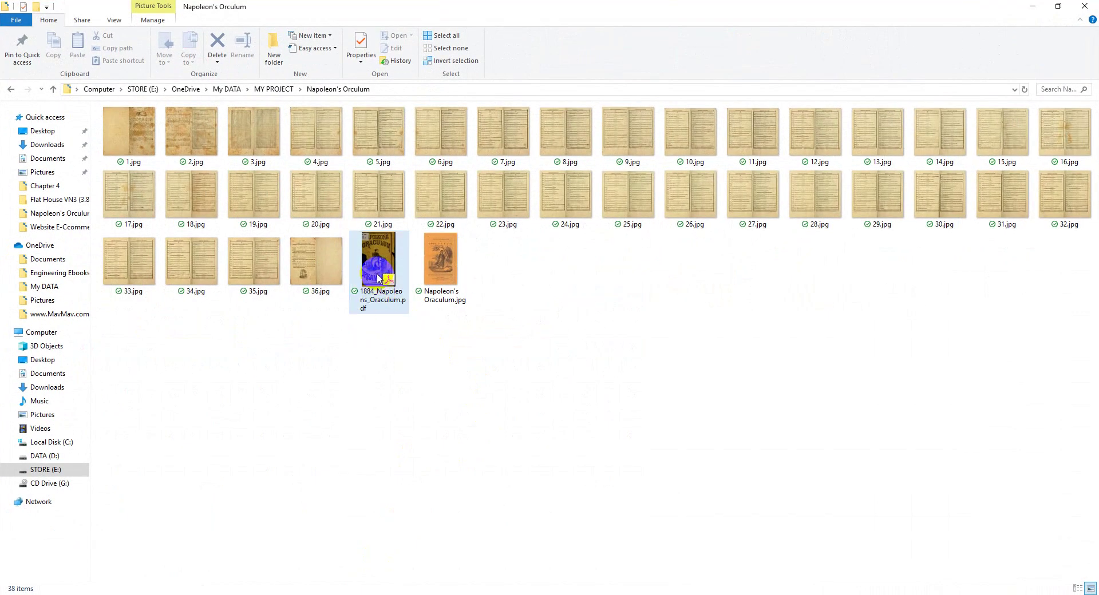
pyautogui.click(1031, 7)
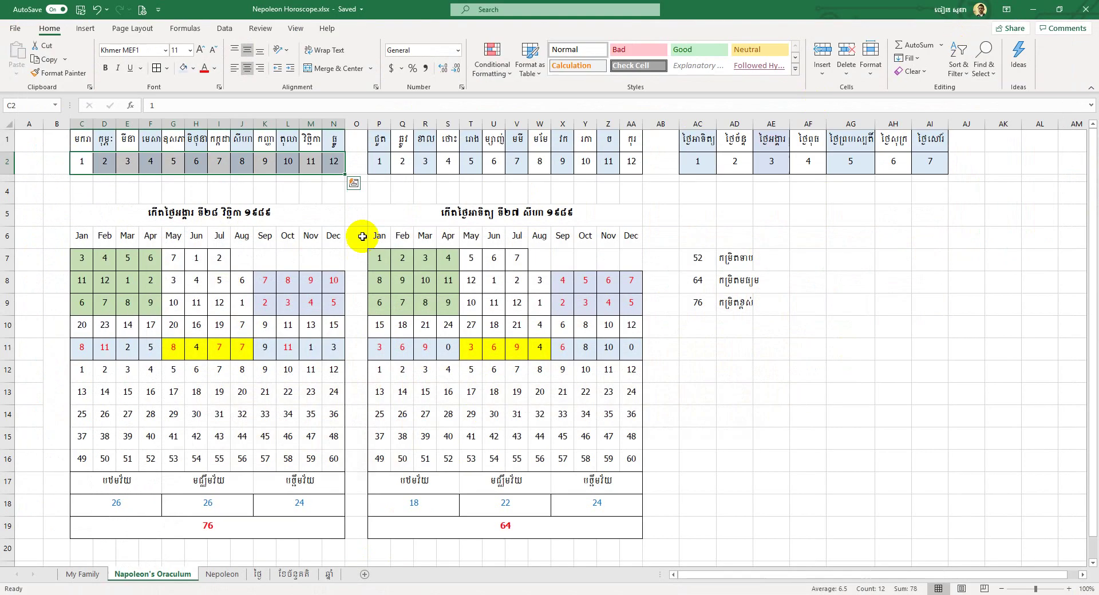
pyautogui.click(324, 196)
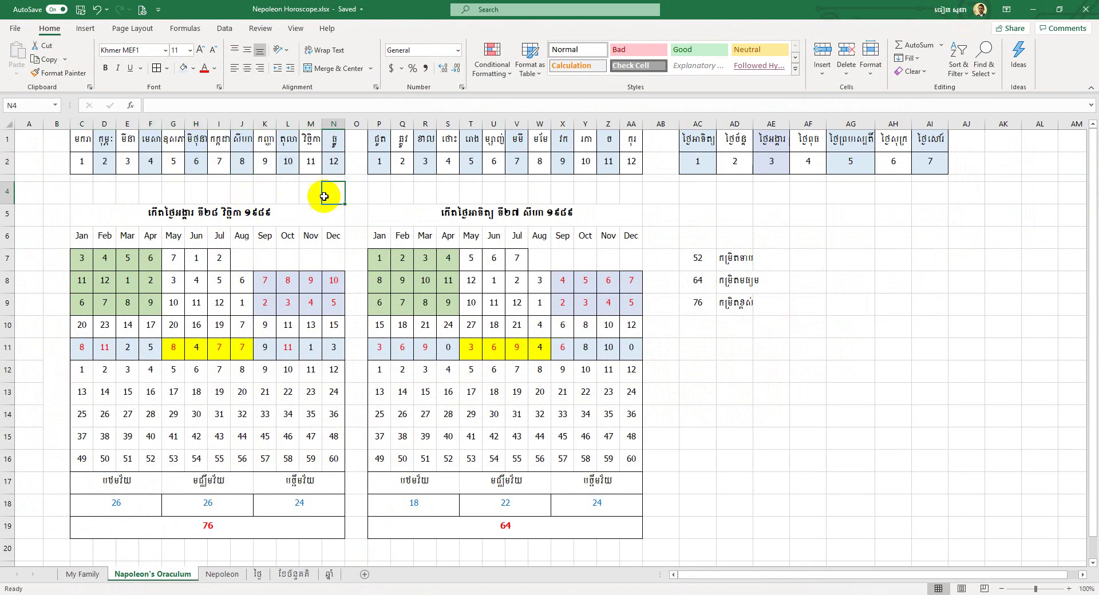
# Examine the animal-year numbers 1 to 12 in P2:AA2, from the first animal through the last
pyautogui.click(383, 164)
pyautogui.moveTo(382, 164); pyautogui.dragTo(635, 165)
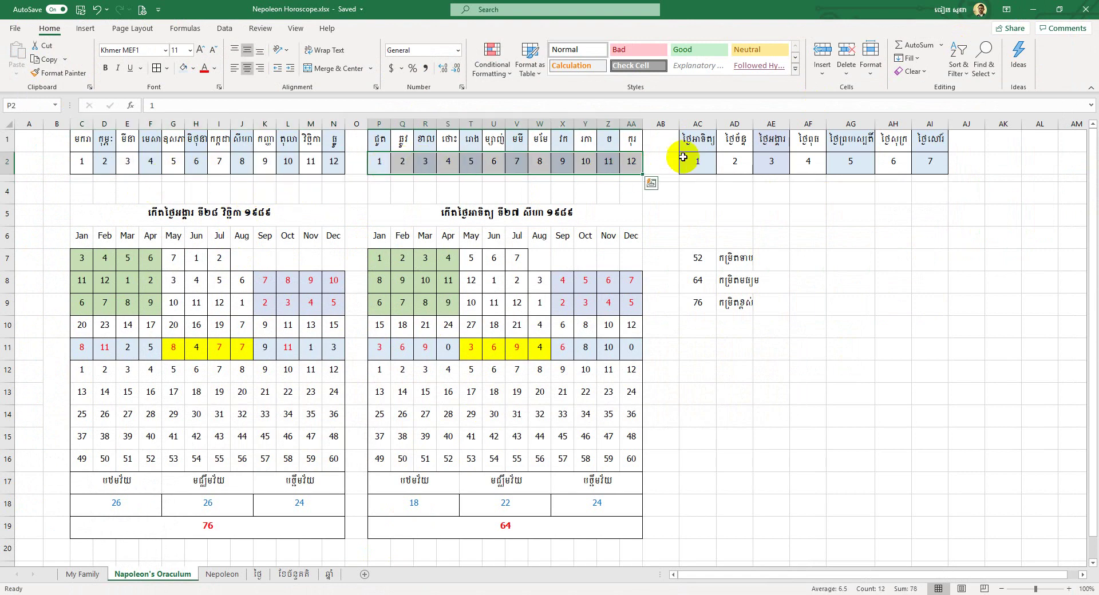
pyautogui.click(673, 187)
pyautogui.moveTo(376, 162); pyautogui.dragTo(629, 162)
pyautogui.click(633, 163)
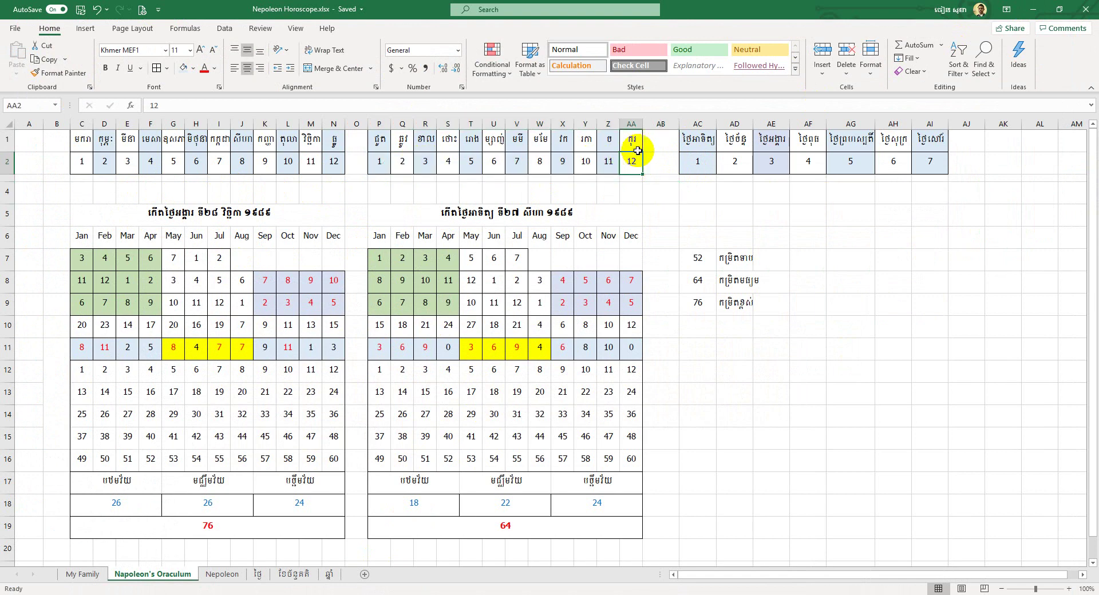
pyautogui.click(661, 193)
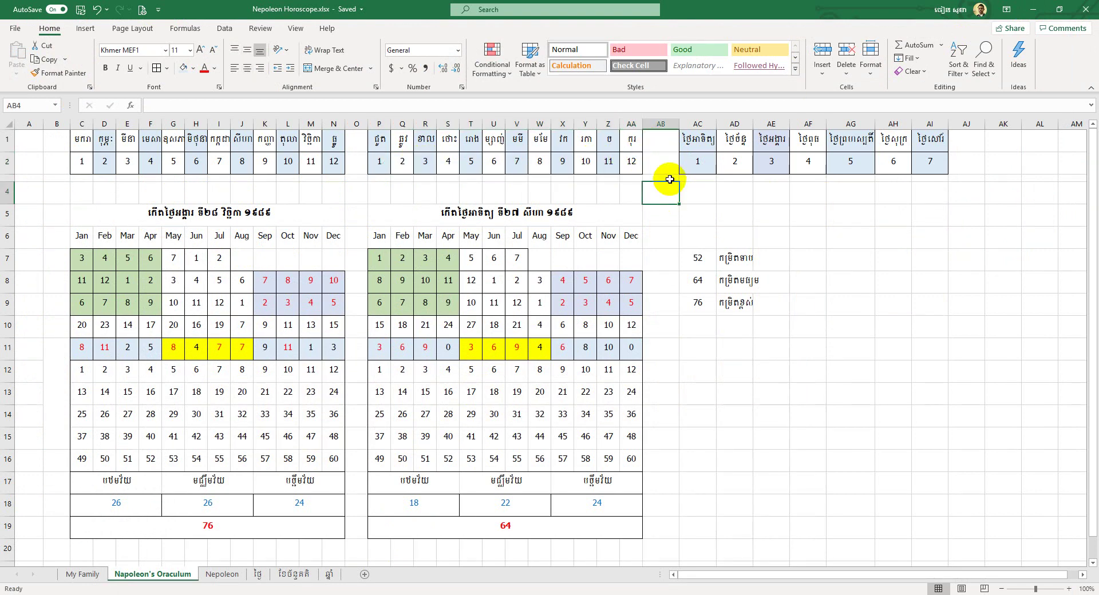
# Compare the first table's birth date heading in C5 with the month names and numbers in C1:N2
pyautogui.click(194, 211)
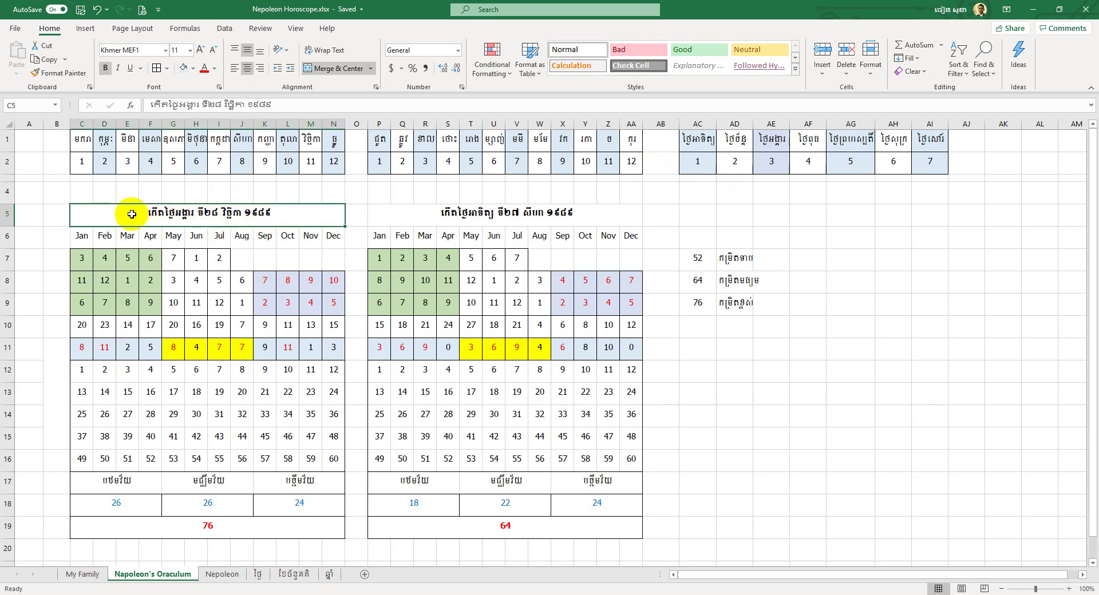
pyautogui.click(318, 191)
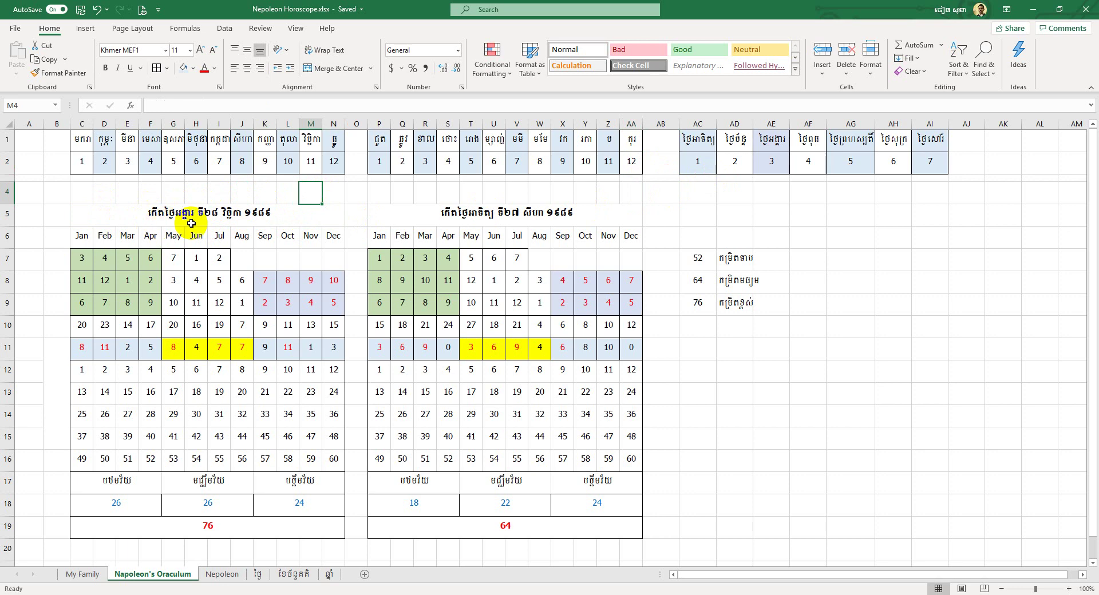
pyautogui.click(209, 212)
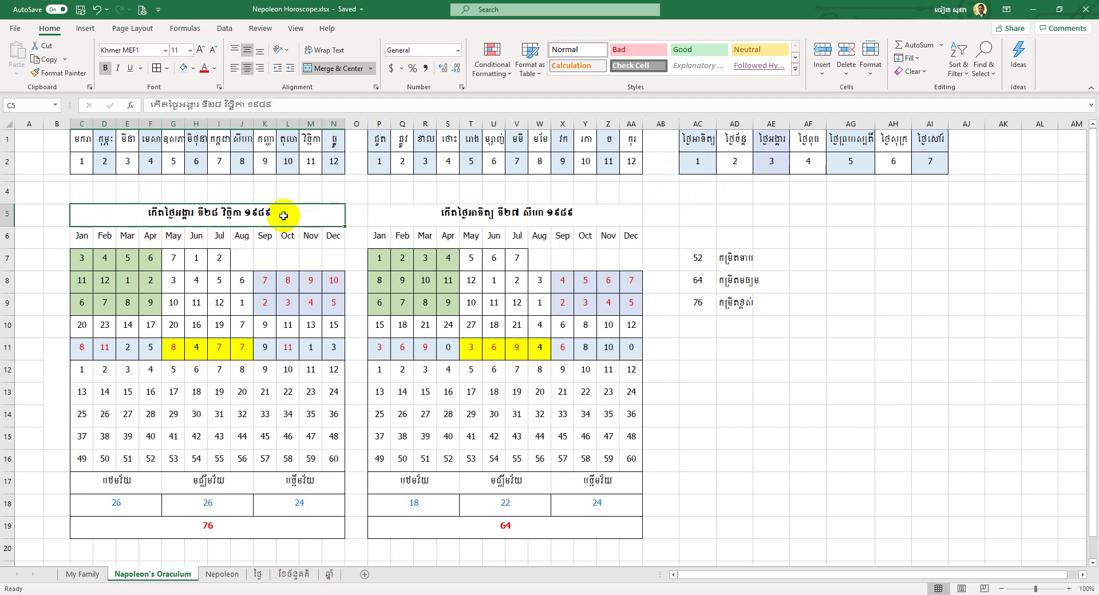
pyautogui.moveTo(327, 140); pyautogui.dragTo(107, 154)
pyautogui.click(330, 165)
pyautogui.moveTo(327, 140); pyautogui.dragTo(89, 143)
pyautogui.click(86, 165)
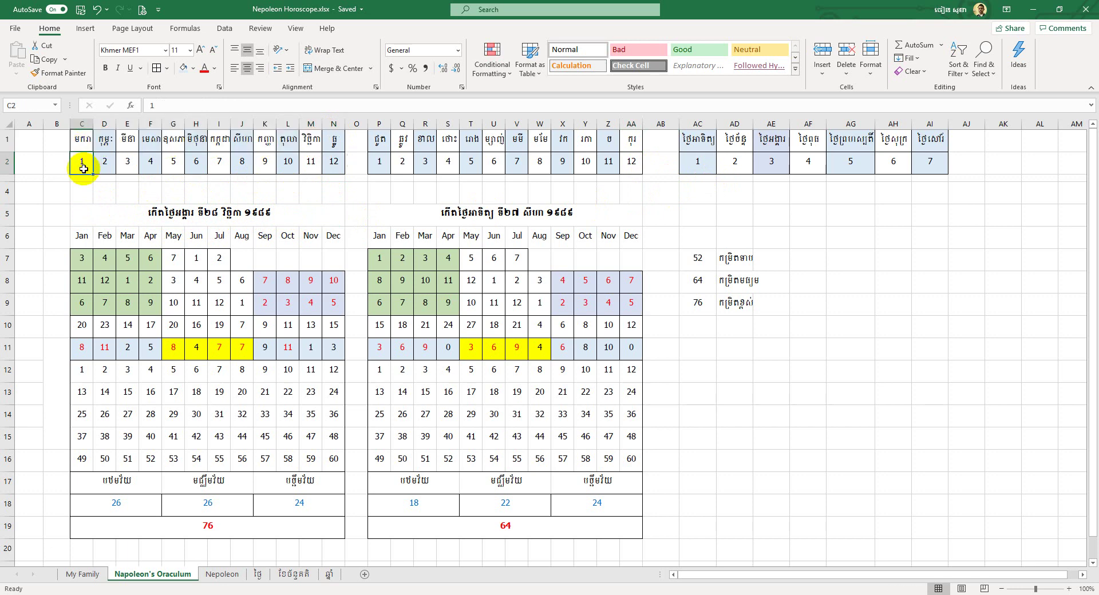
pyautogui.click(332, 195)
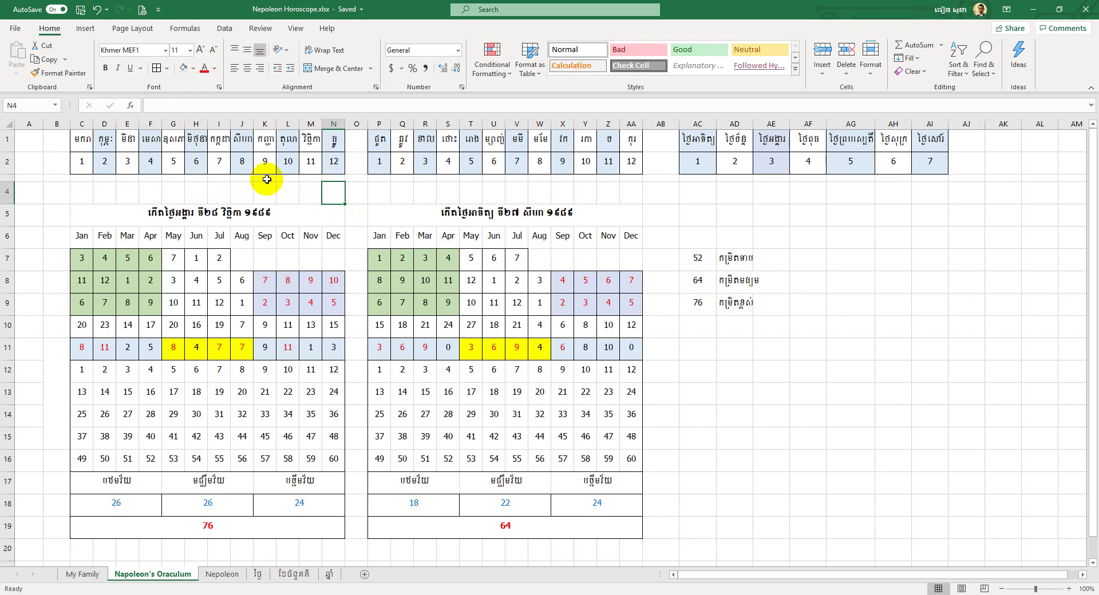
pyautogui.click(303, 190)
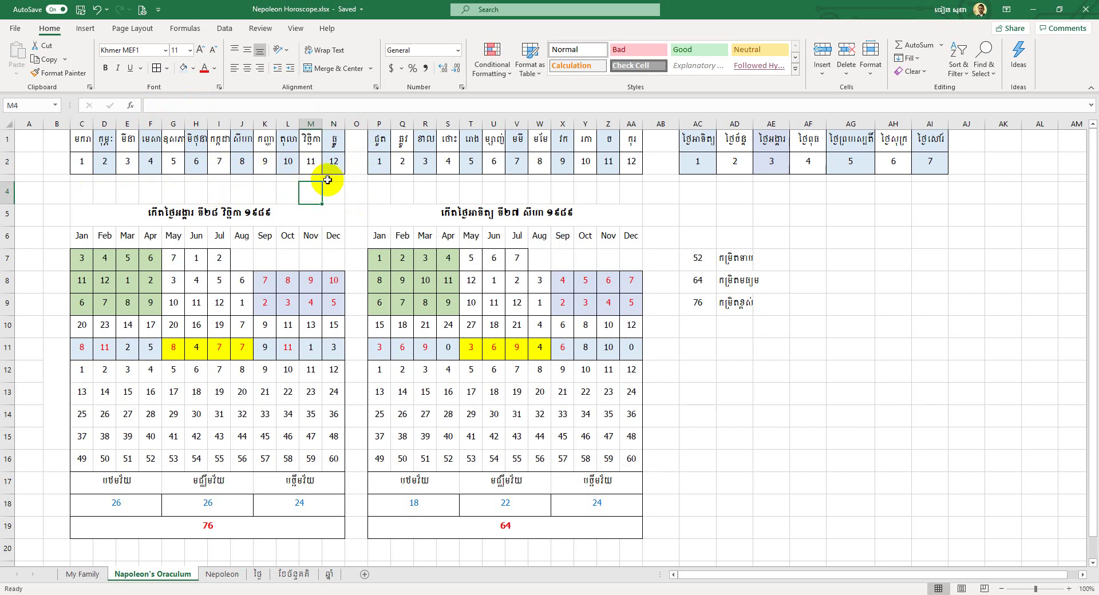
pyautogui.click(338, 195)
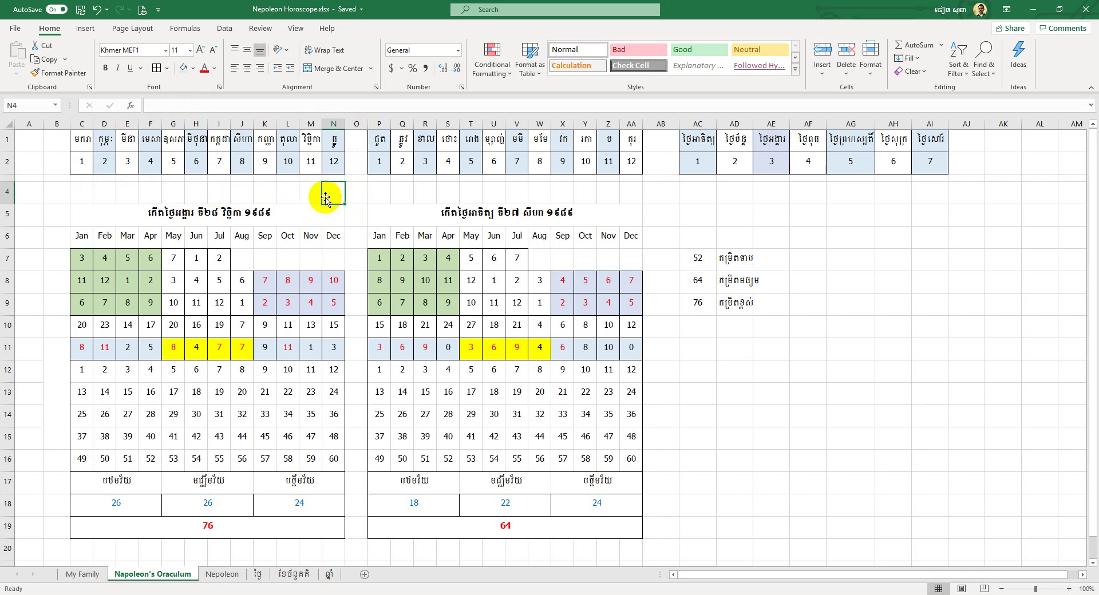
# Trace the empty range C4:N4 in both directions above the first table's birth date heading
pyautogui.moveTo(86, 195); pyautogui.dragTo(335, 195)
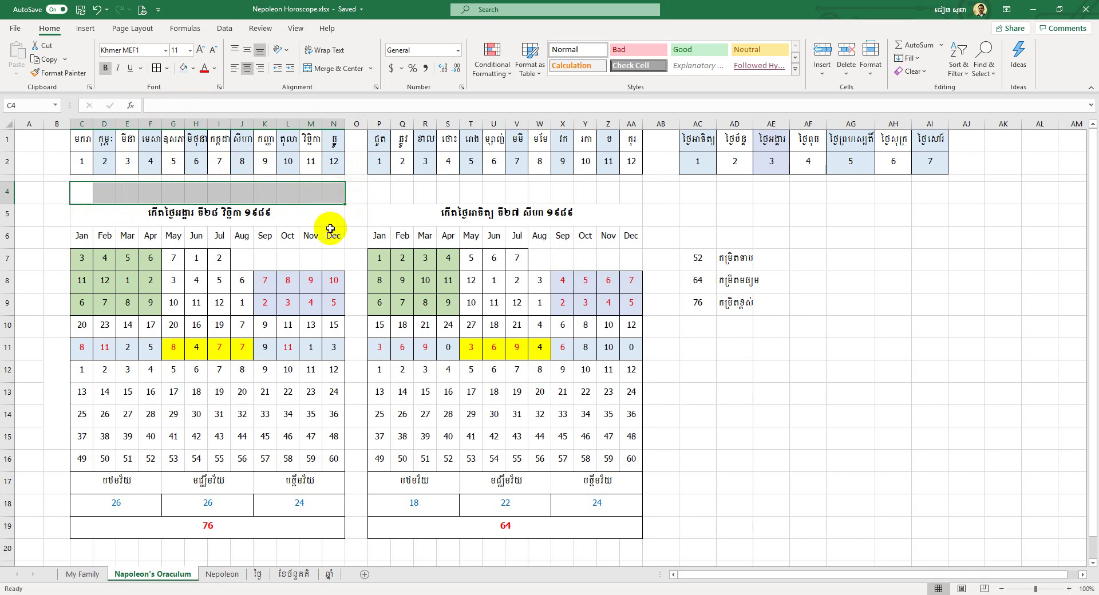
pyautogui.click(356, 194)
pyautogui.moveTo(337, 196); pyautogui.dragTo(86, 196)
pyautogui.click(332, 214)
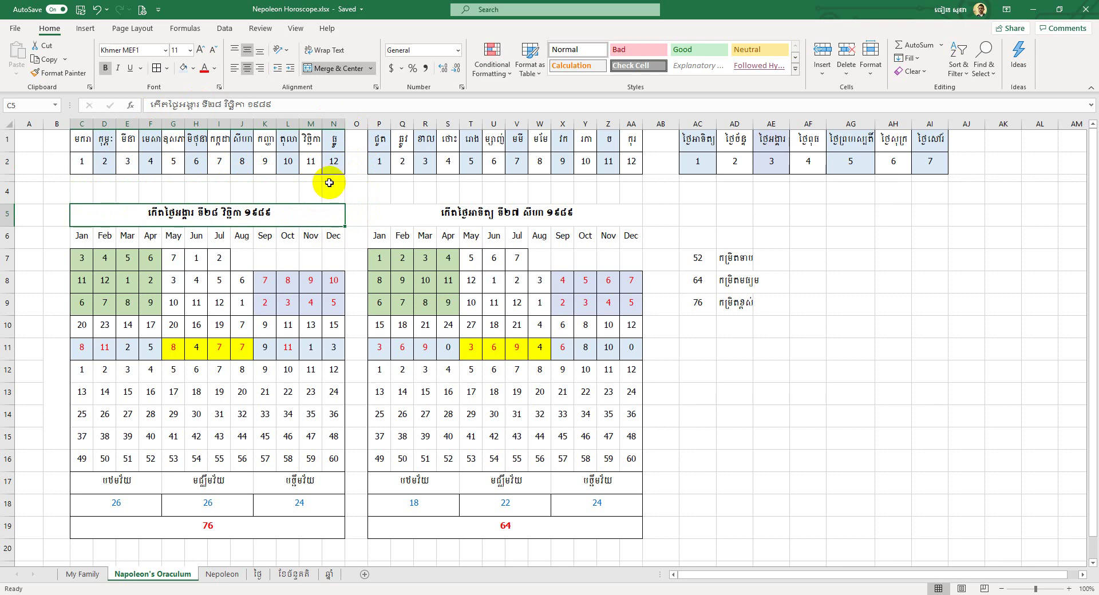
pyautogui.moveTo(335, 194); pyautogui.dragTo(86, 191)
pyautogui.click(334, 216)
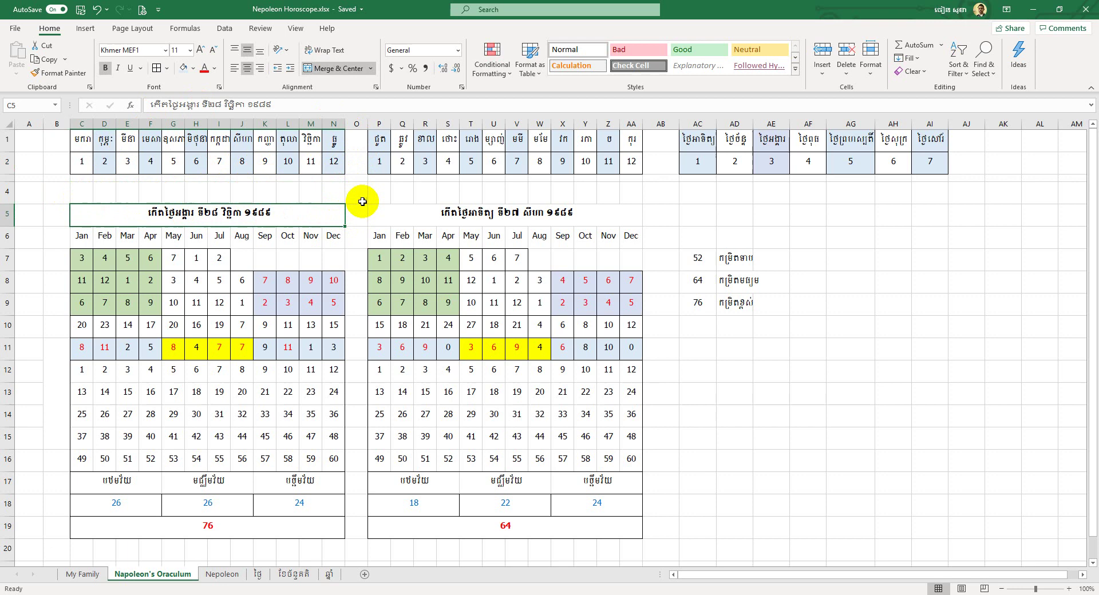
# Look up the weekday named in the first birth date heading in the weekday table, at cell AE2
pyautogui.click(358, 193)
pyautogui.click(360, 214)
pyautogui.click(275, 210)
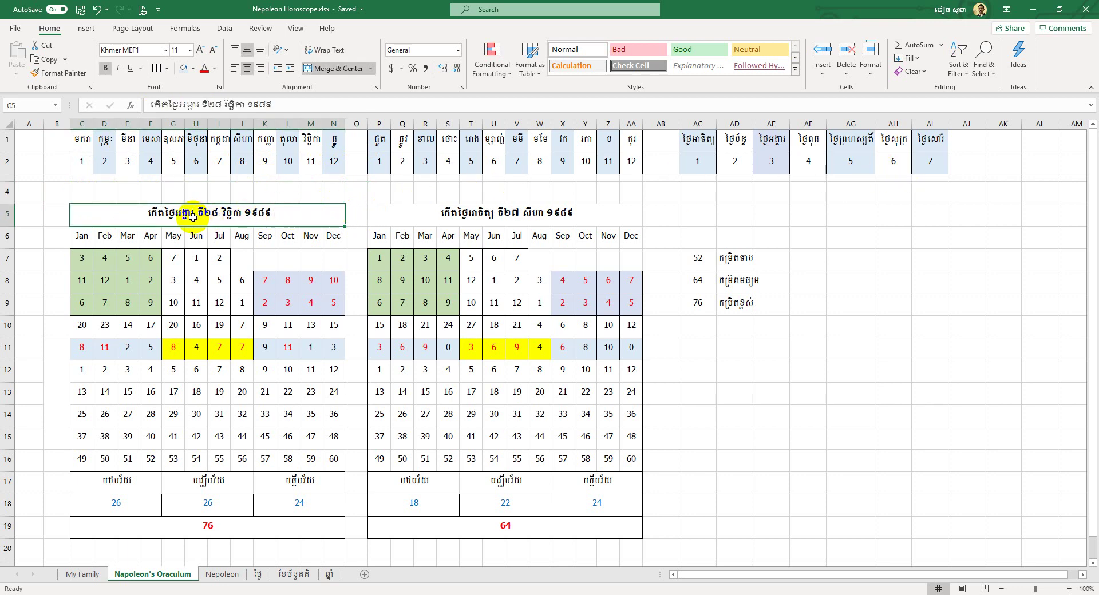
pyautogui.click(776, 166)
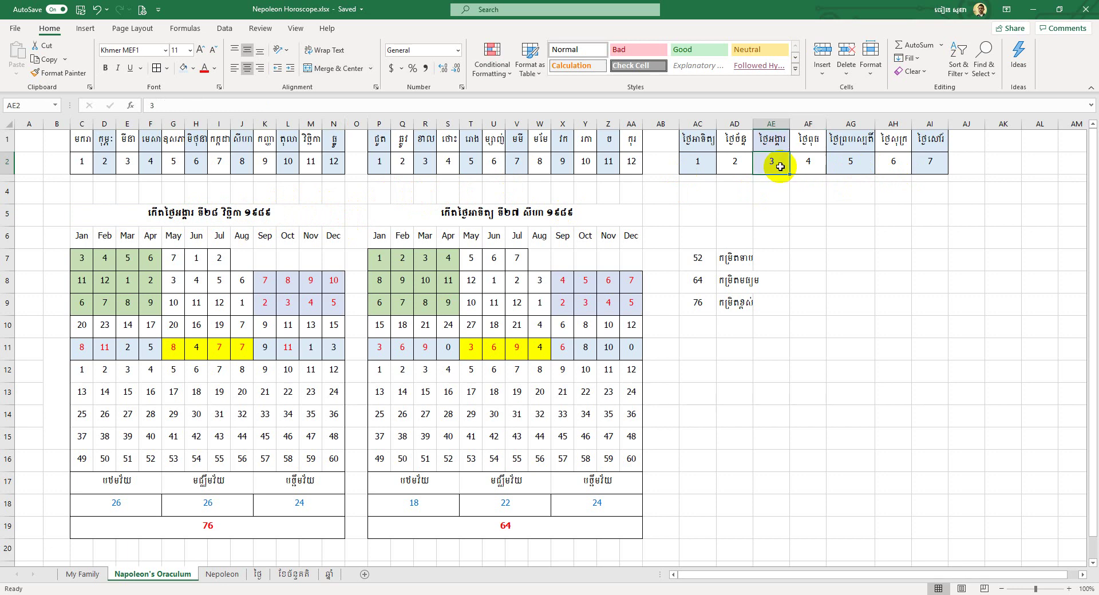
# Trace the weekday number sequence across C7:I7 in the first table, from January through July
pyautogui.click(85, 262)
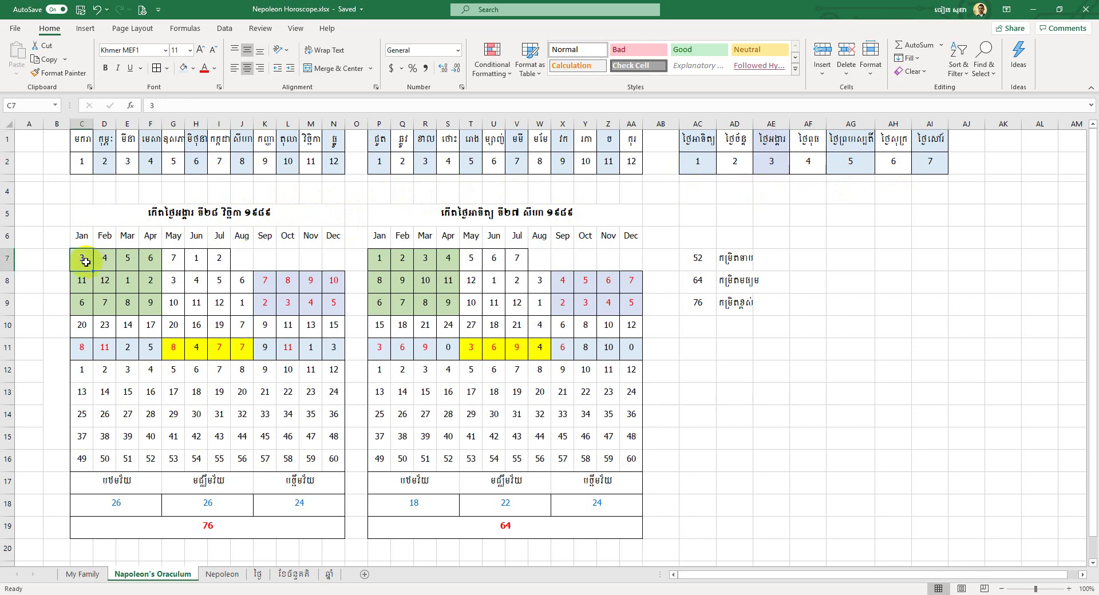
pyautogui.click(105, 259)
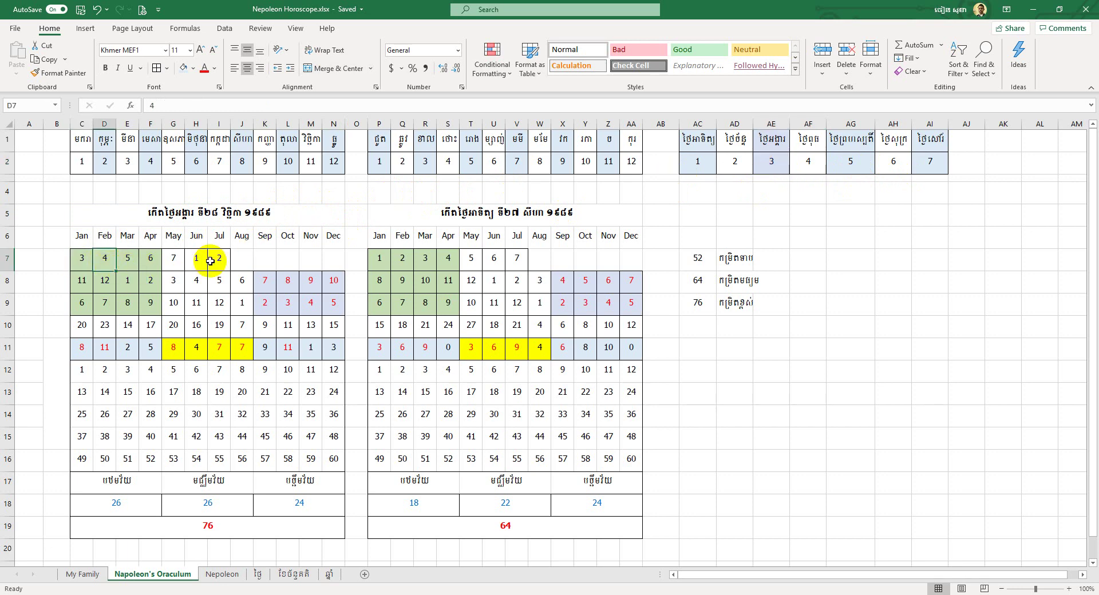
pyautogui.click(176, 261)
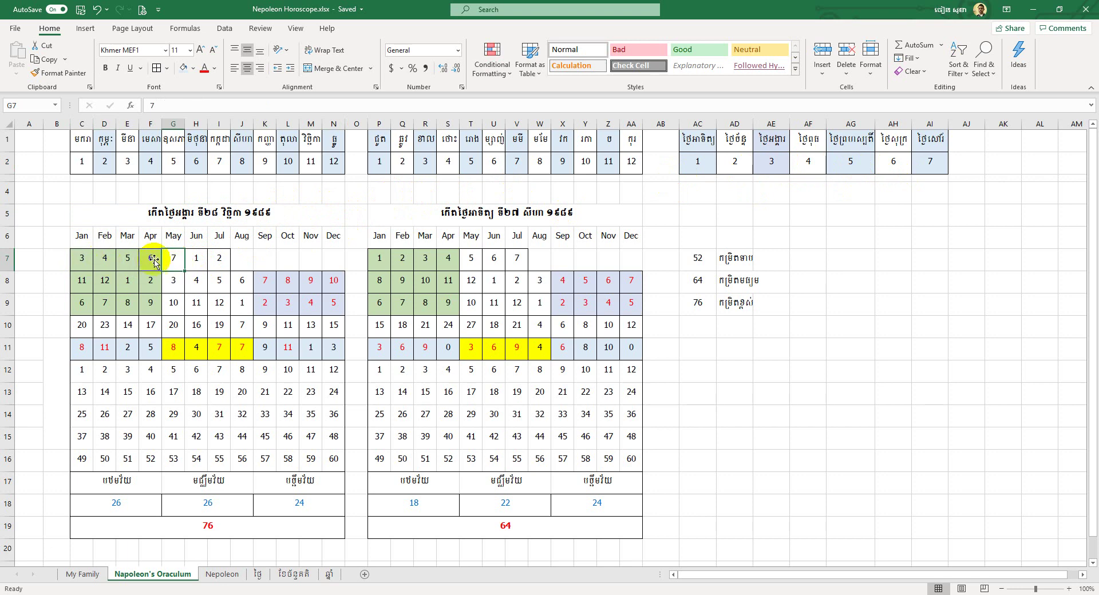
pyautogui.click(196, 259)
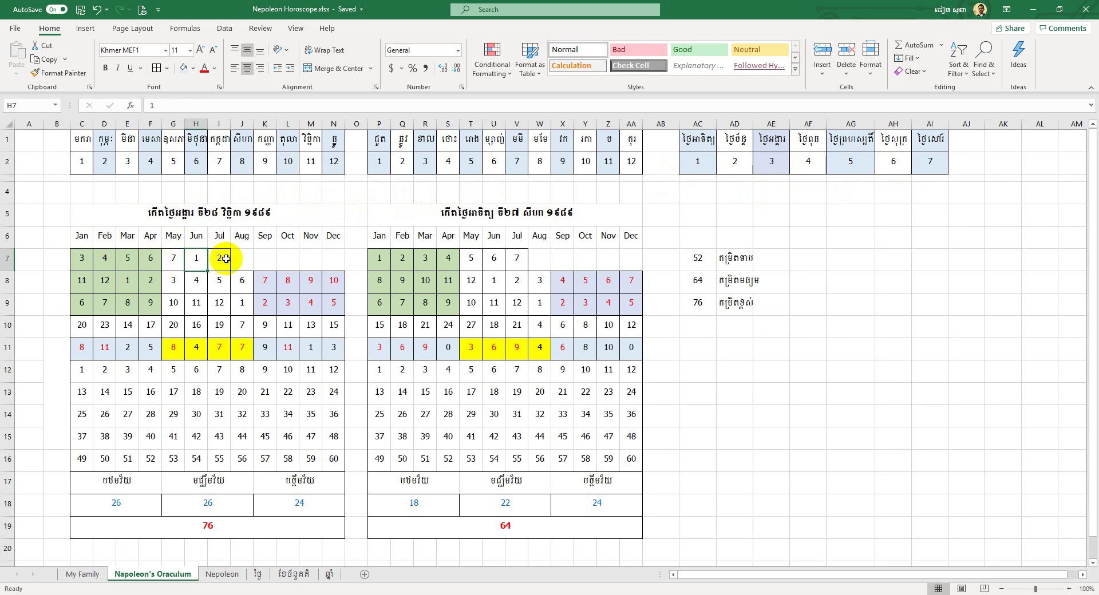
pyautogui.moveTo(91, 255); pyautogui.dragTo(221, 257)
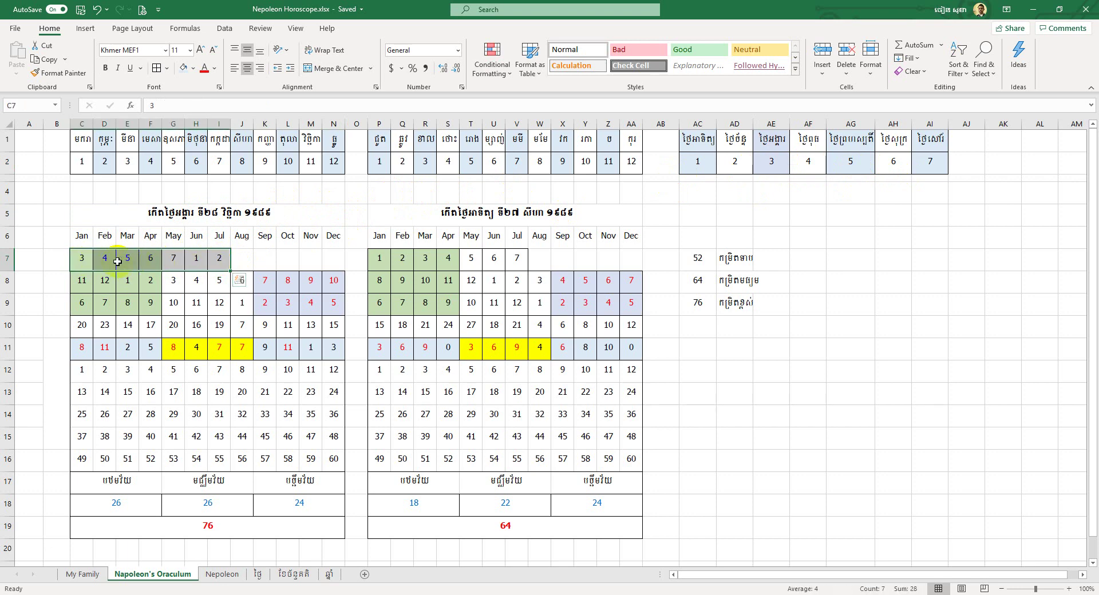
pyautogui.click(289, 258)
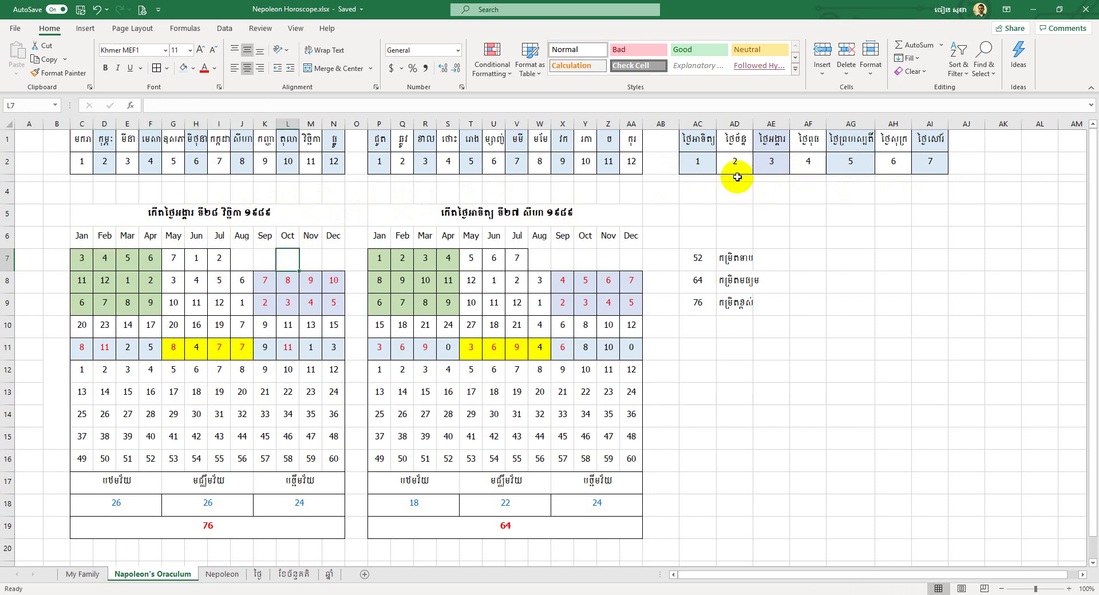
# Look up the month named in the first birth date heading in the month table, at cell M2
pyautogui.click(224, 216)
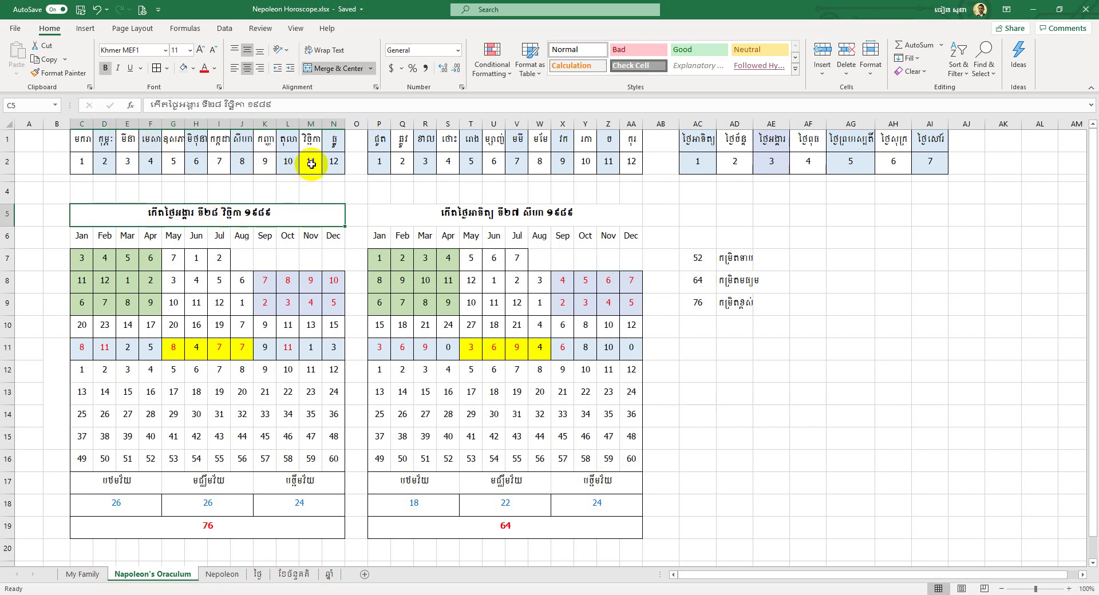
pyautogui.click(311, 165)
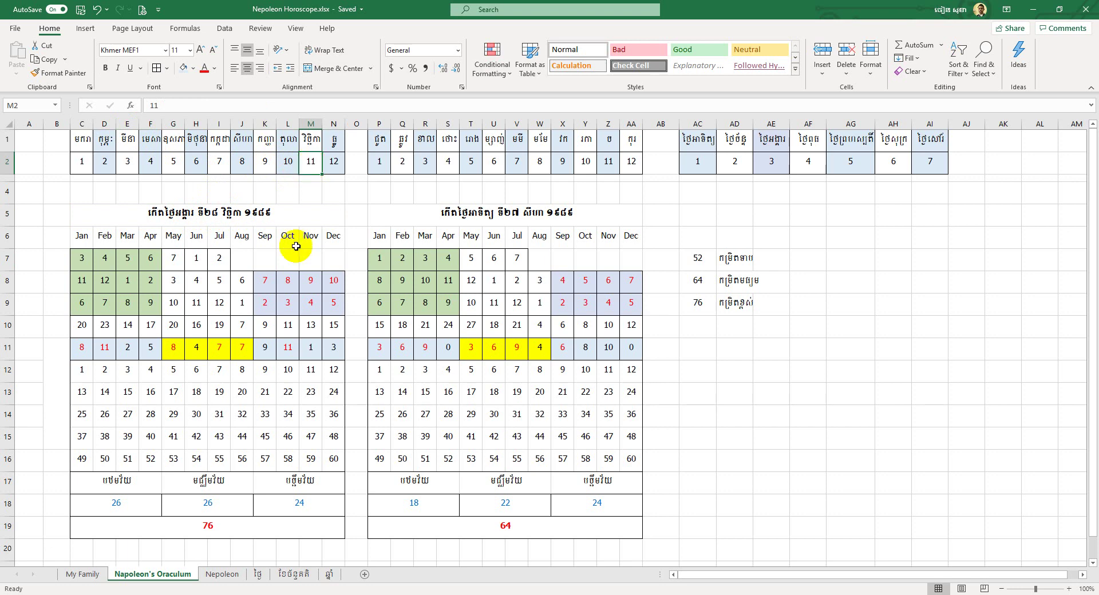
pyautogui.click(333, 170)
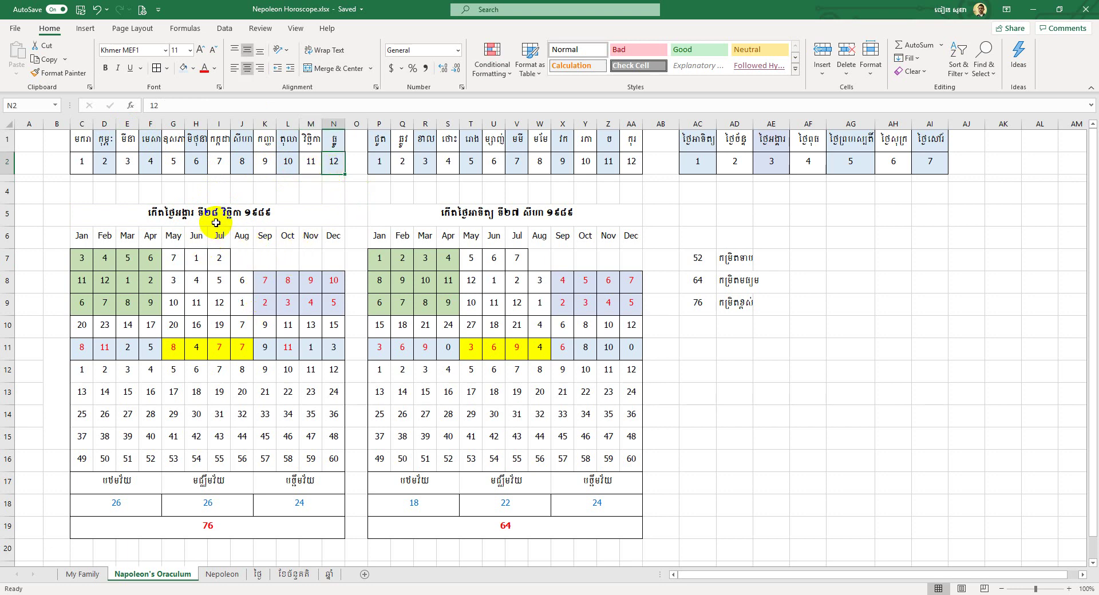
pyautogui.click(315, 186)
pyautogui.click(311, 164)
pyautogui.click(324, 196)
# Trace the month number sequence across C8:N8 in the first table, from January through December
pyautogui.click(82, 283)
pyautogui.click(104, 281)
pyautogui.click(131, 280)
pyautogui.click(328, 279)
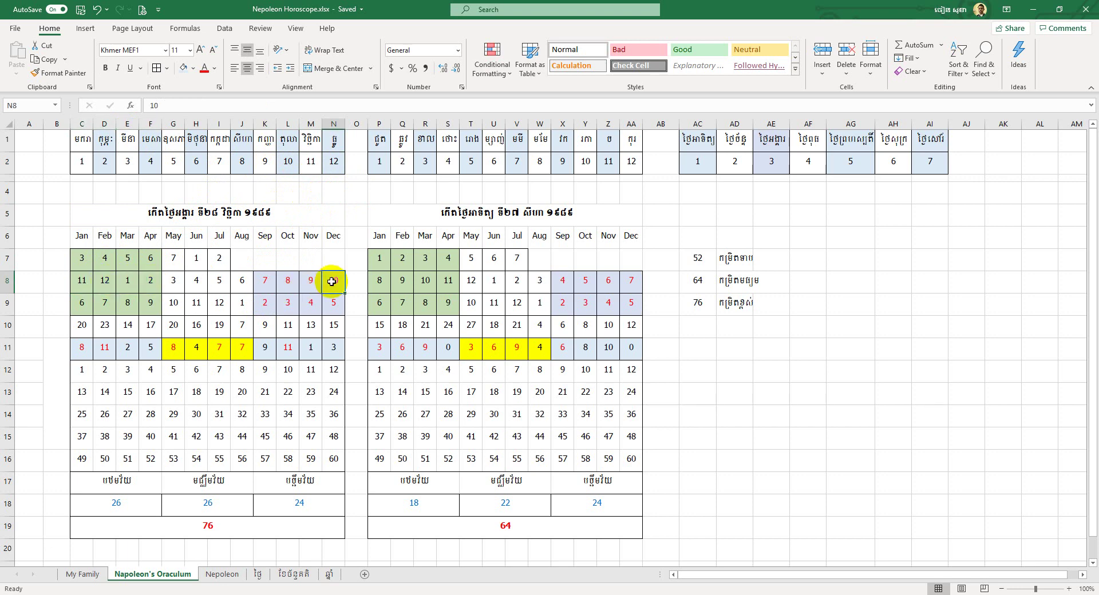
pyautogui.click(87, 286)
pyautogui.moveTo(87, 286); pyautogui.dragTo(331, 284)
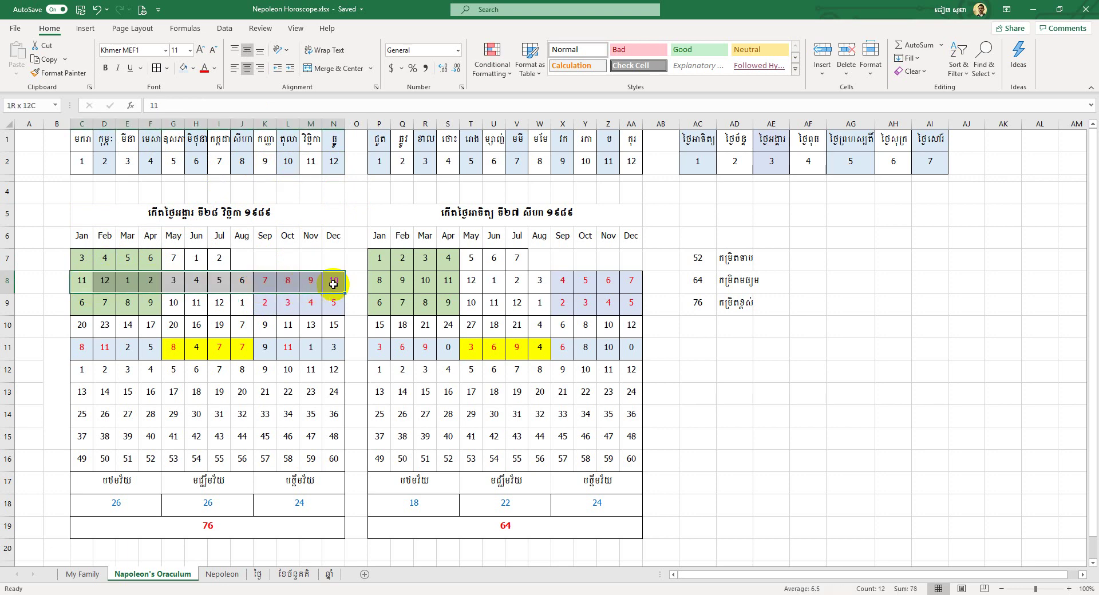
# Review the month names and numbers in C1:N2 together with the empty range C4:N4 below them
pyautogui.click(308, 193)
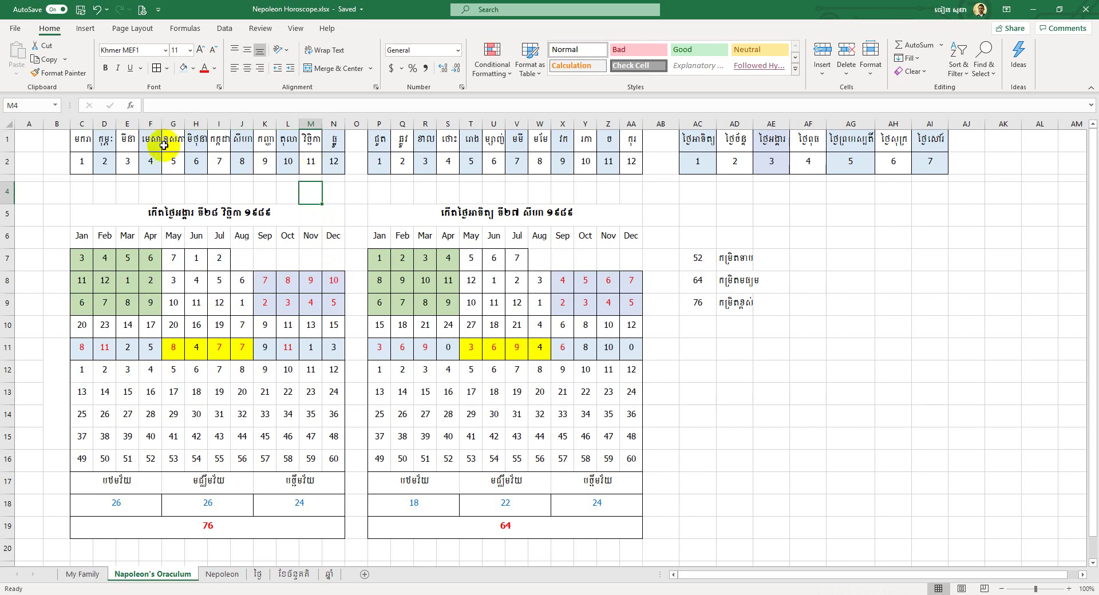
pyautogui.moveTo(88, 140); pyautogui.dragTo(336, 161)
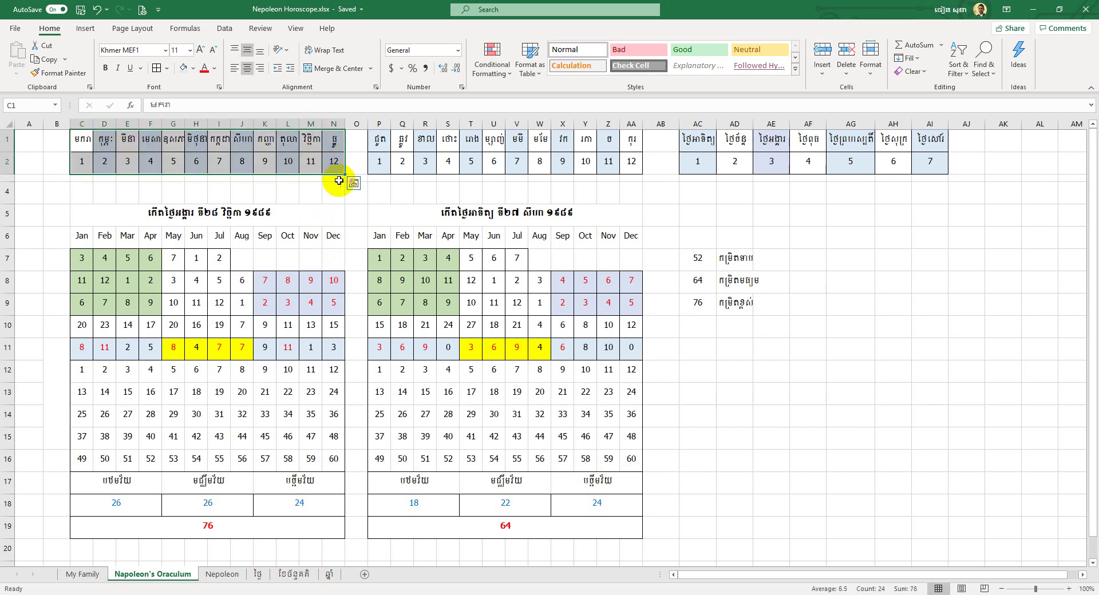
pyautogui.click(323, 194)
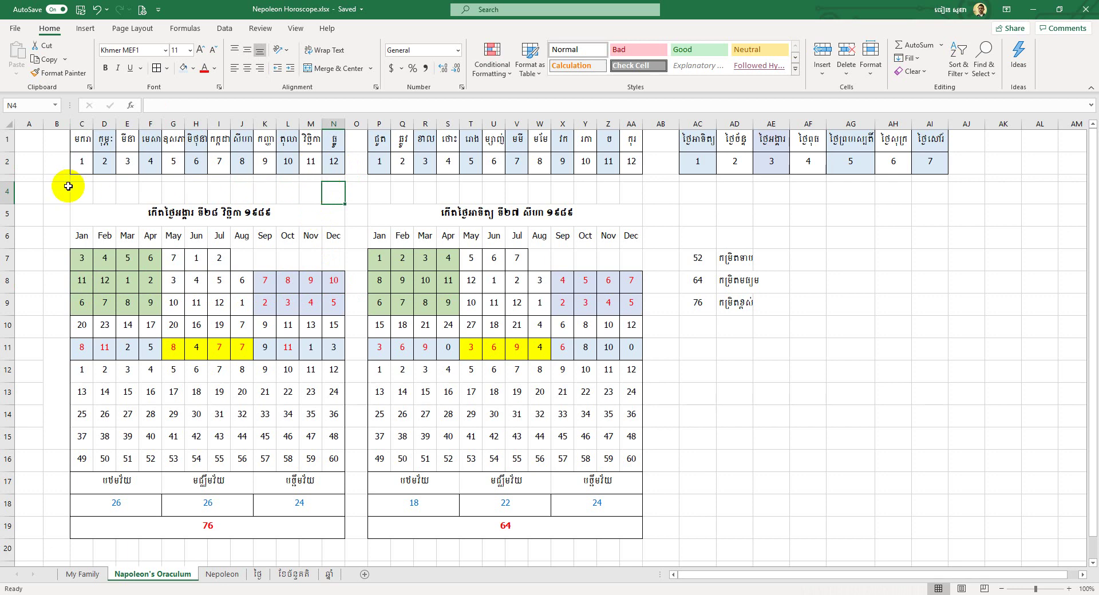
pyautogui.moveTo(79, 189); pyautogui.dragTo(329, 188)
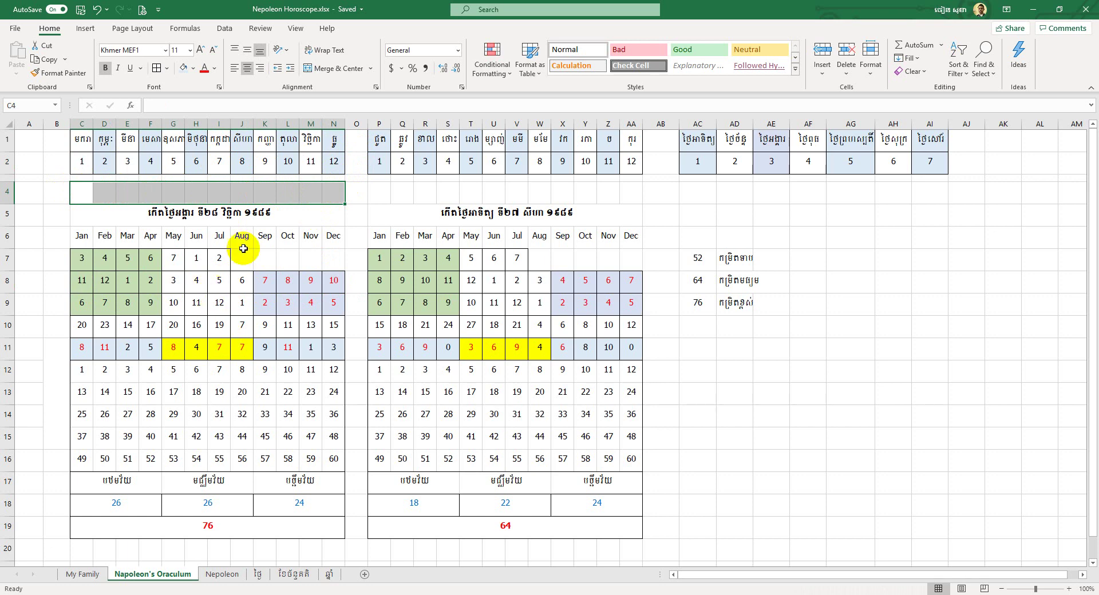
pyautogui.click(309, 197)
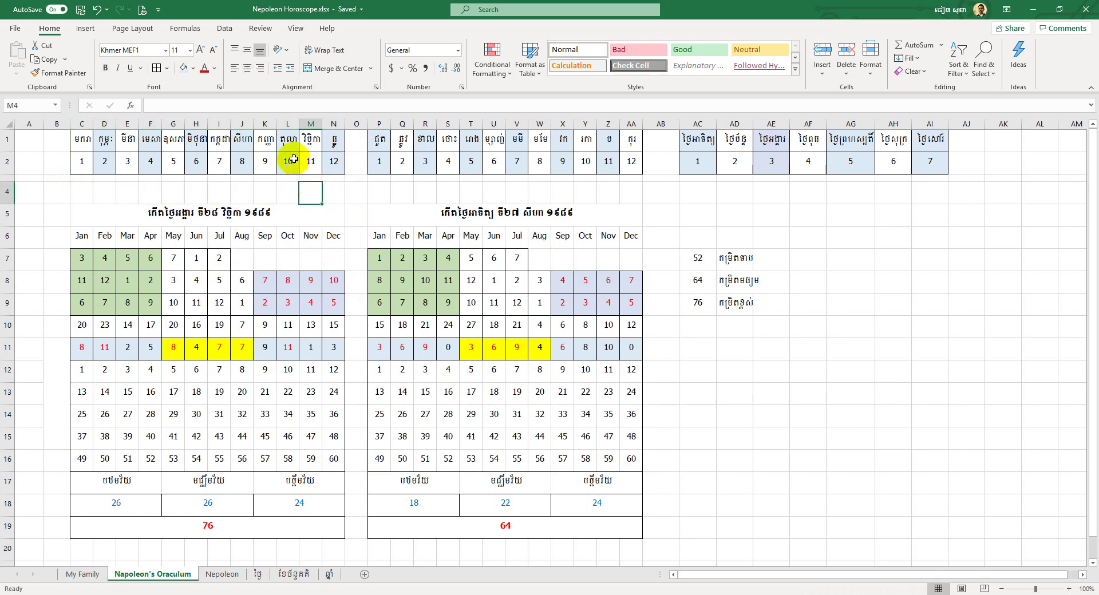
pyautogui.moveTo(81, 140); pyautogui.dragTo(341, 161)
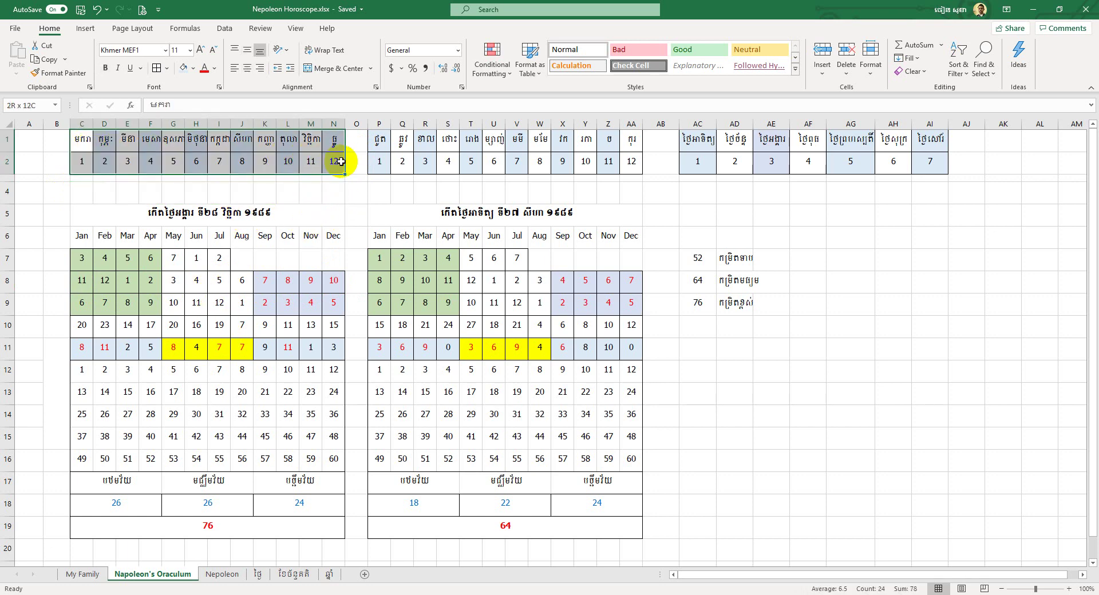
pyautogui.click(329, 186)
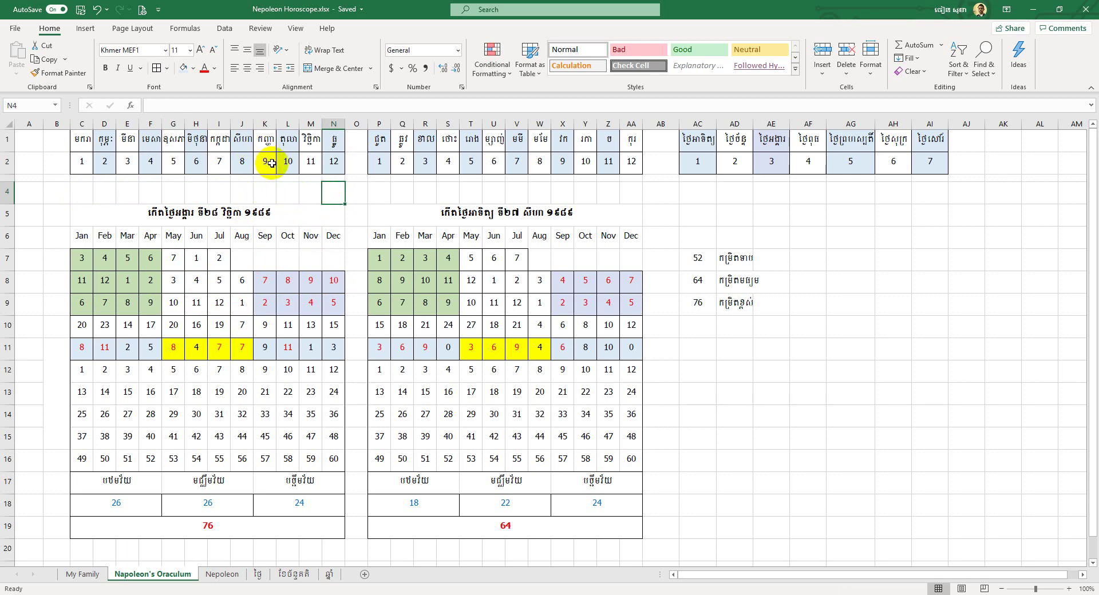
# Match the birth month number in M2 with the start of the first table's month row at C8:D8
pyautogui.click(307, 213)
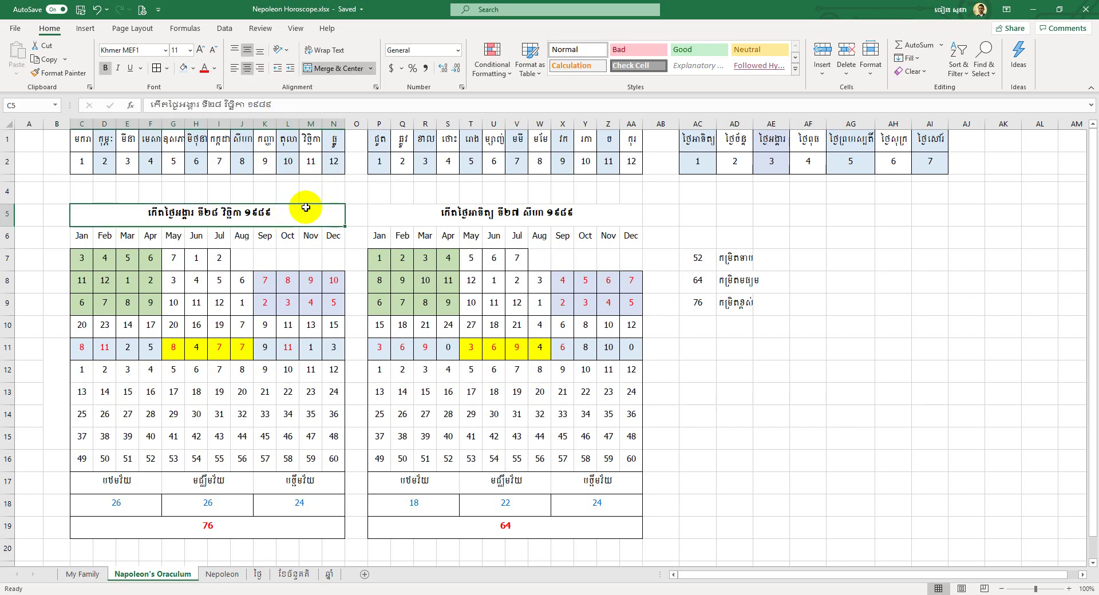
pyautogui.click(314, 161)
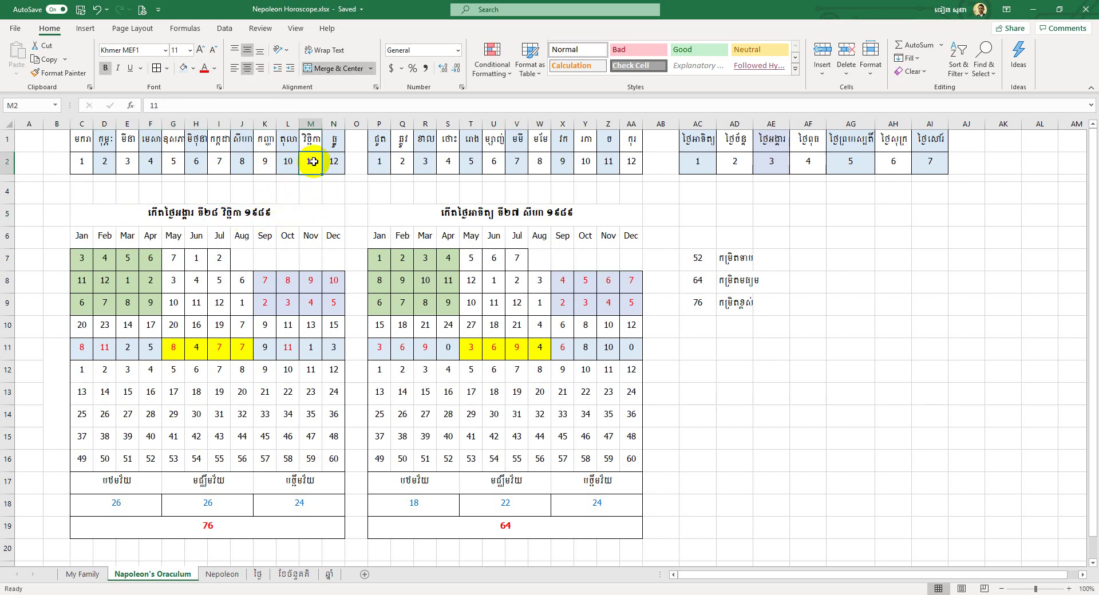
pyautogui.click(89, 284)
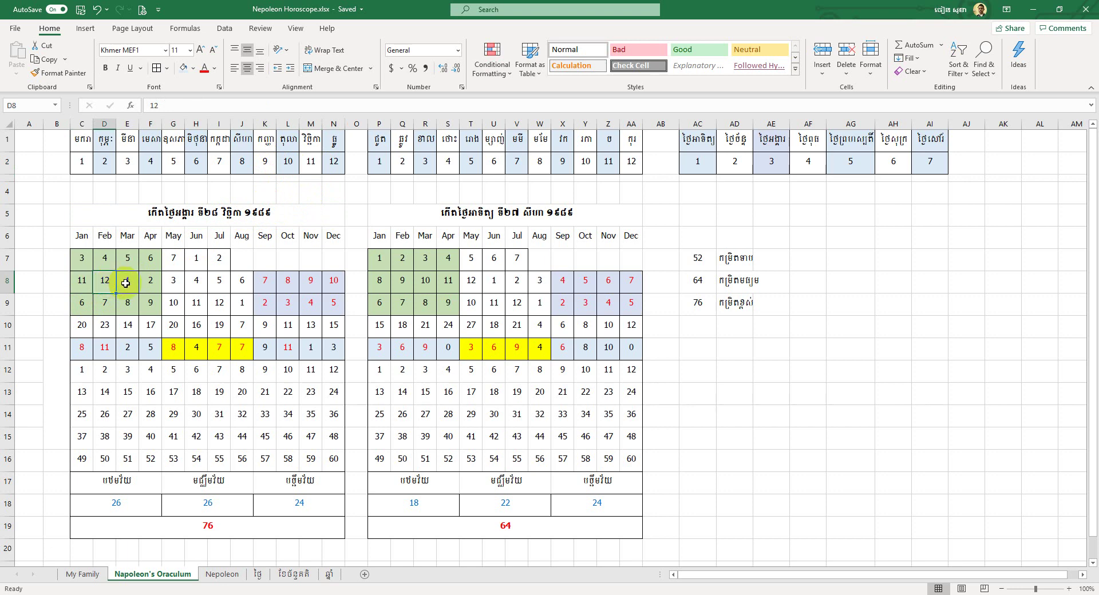
pyautogui.click(287, 279)
# Look up the birth year's animal number in U2 and match it with the first table's cell C9
pyautogui.click(276, 216)
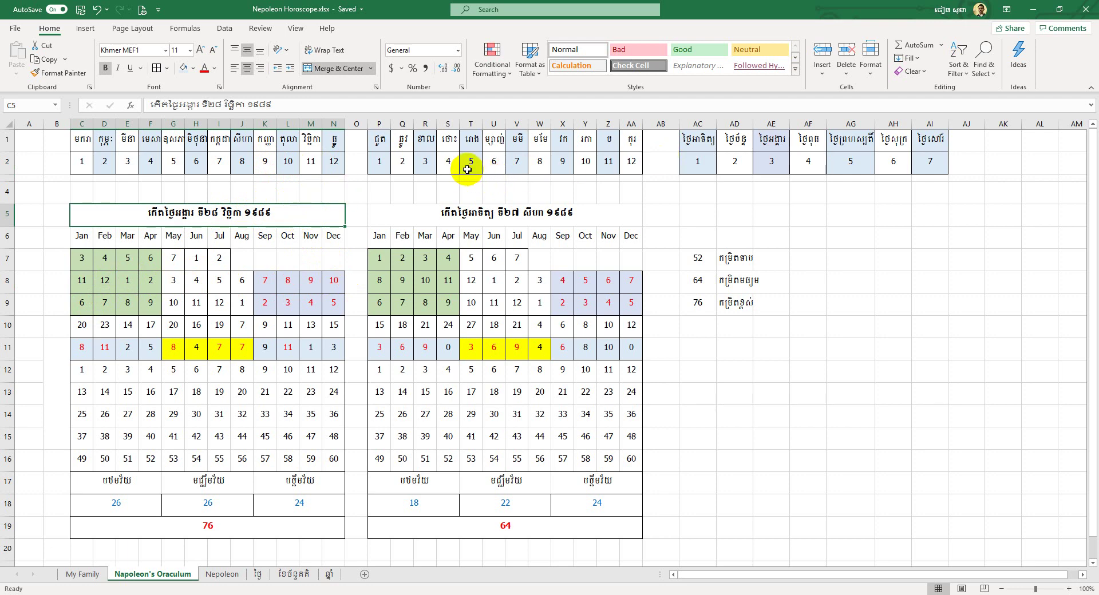
pyautogui.click(492, 166)
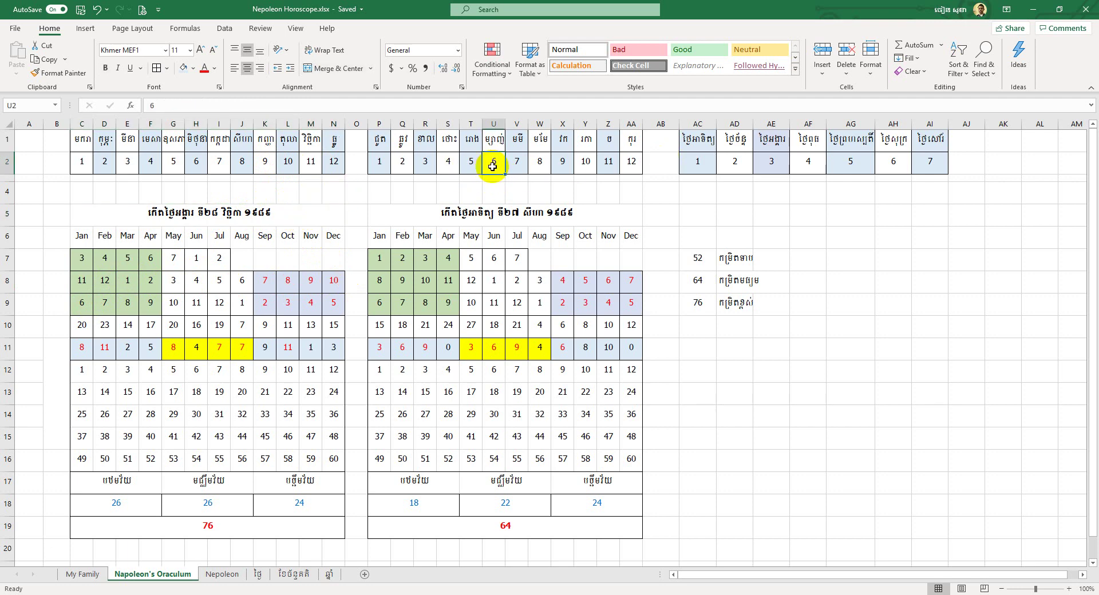
pyautogui.click(84, 304)
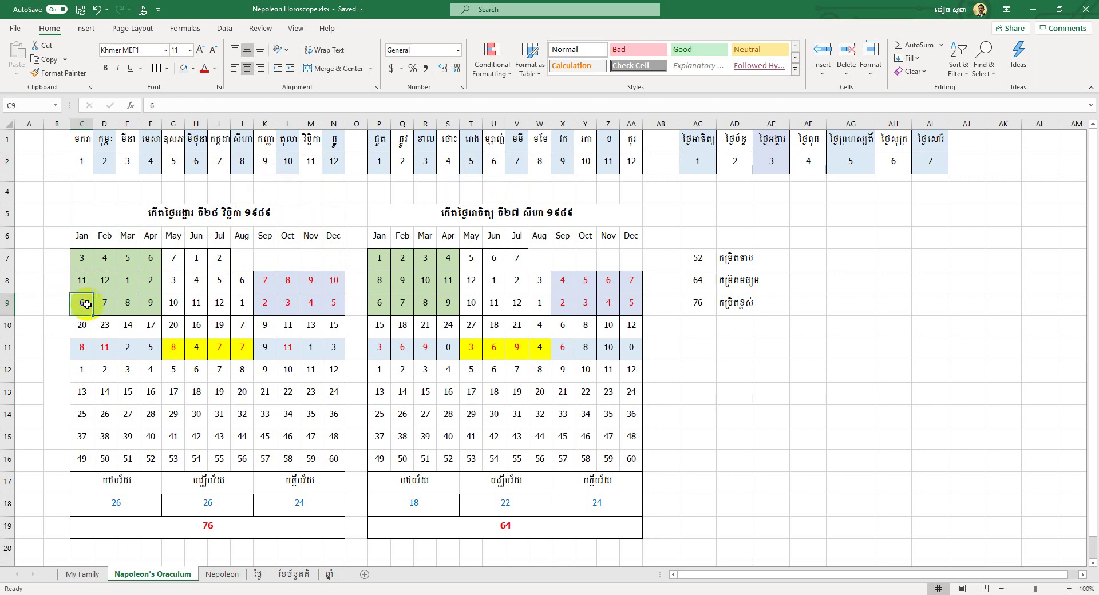
# Follow the animal-year number sequence across C9:N9 in the first table, from January through December
pyautogui.press('Right')
pyautogui.press('Right')
pyautogui.press('Right')
pyautogui.click(80, 305)
pyautogui.click(104, 305)
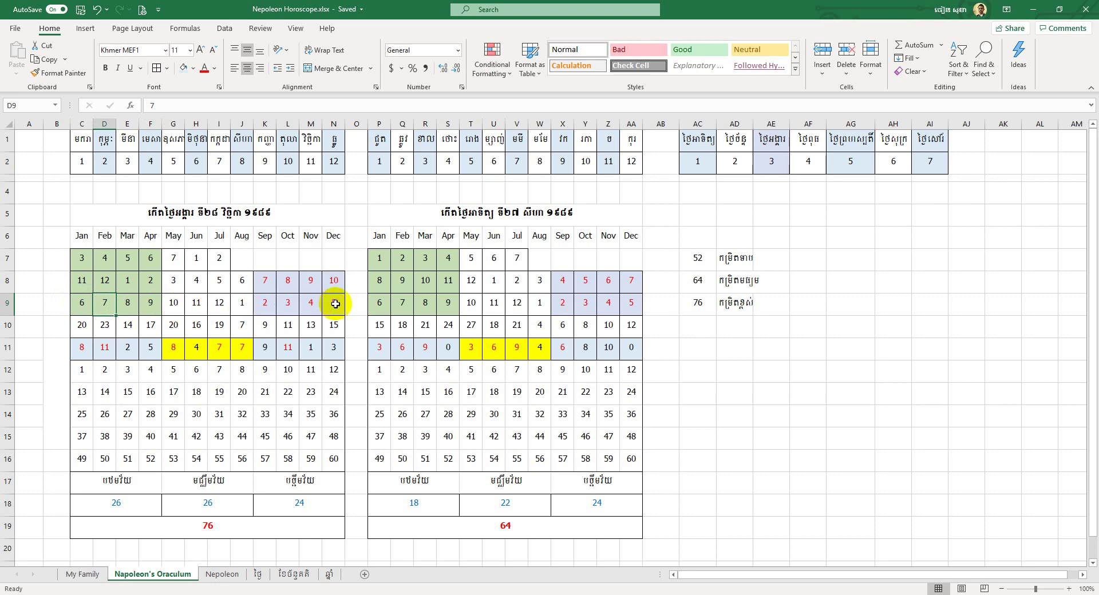
pyautogui.click(224, 304)
pyautogui.click(245, 305)
pyautogui.click(266, 306)
pyautogui.click(333, 302)
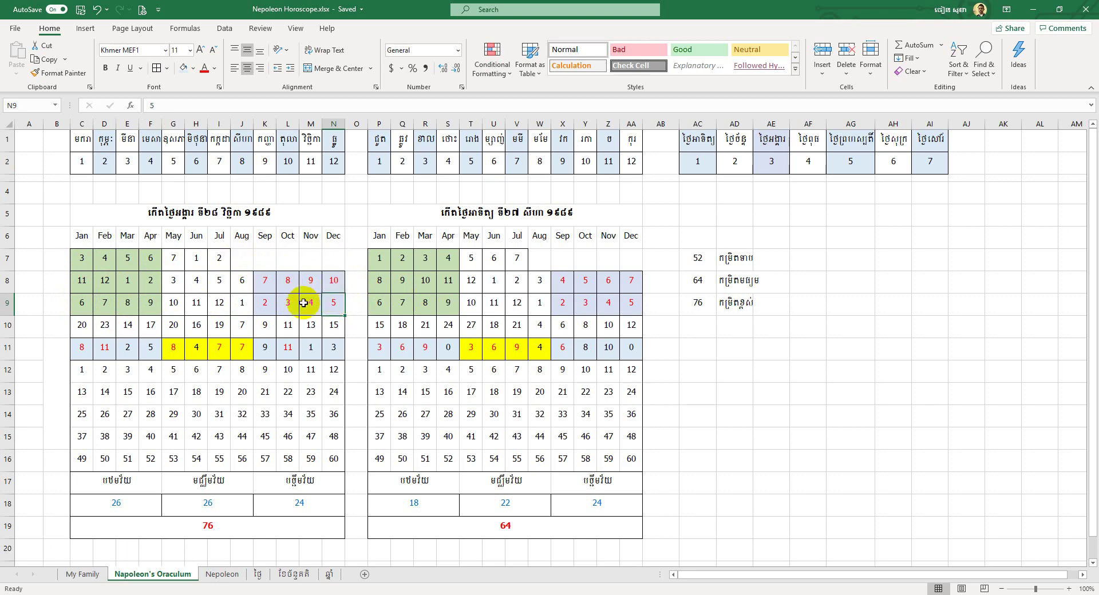
# Examine the first table's totals row C10:N10 and inspect January's formulas in C11 and C10
pyautogui.moveTo(83, 324); pyautogui.dragTo(350, 320)
pyautogui.click(82, 347)
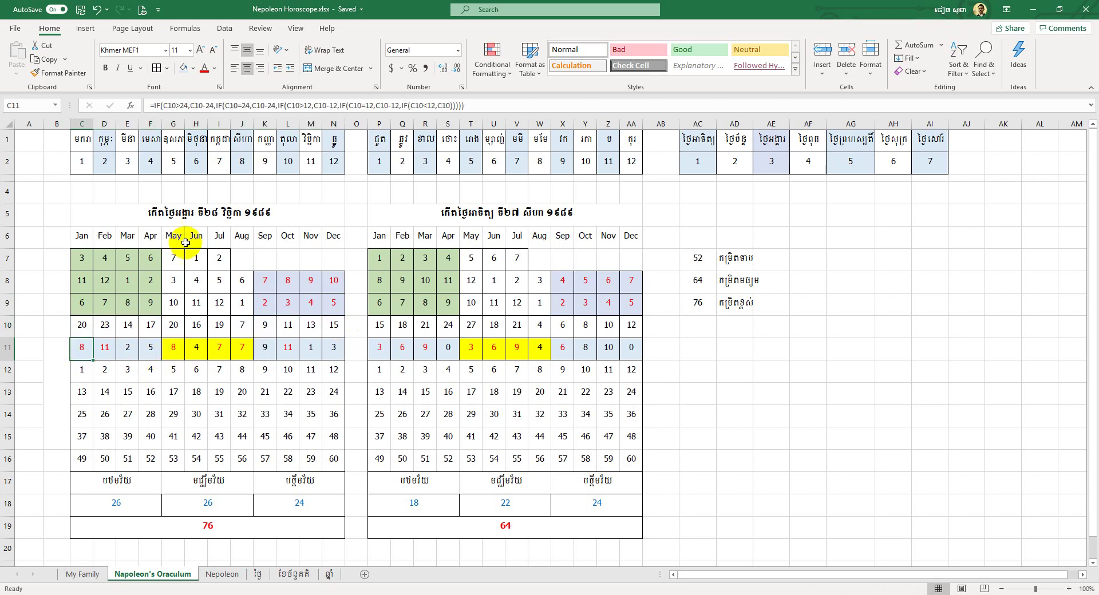
pyautogui.click(491, 104)
pyautogui.hotkey('ctrl', 'Return')
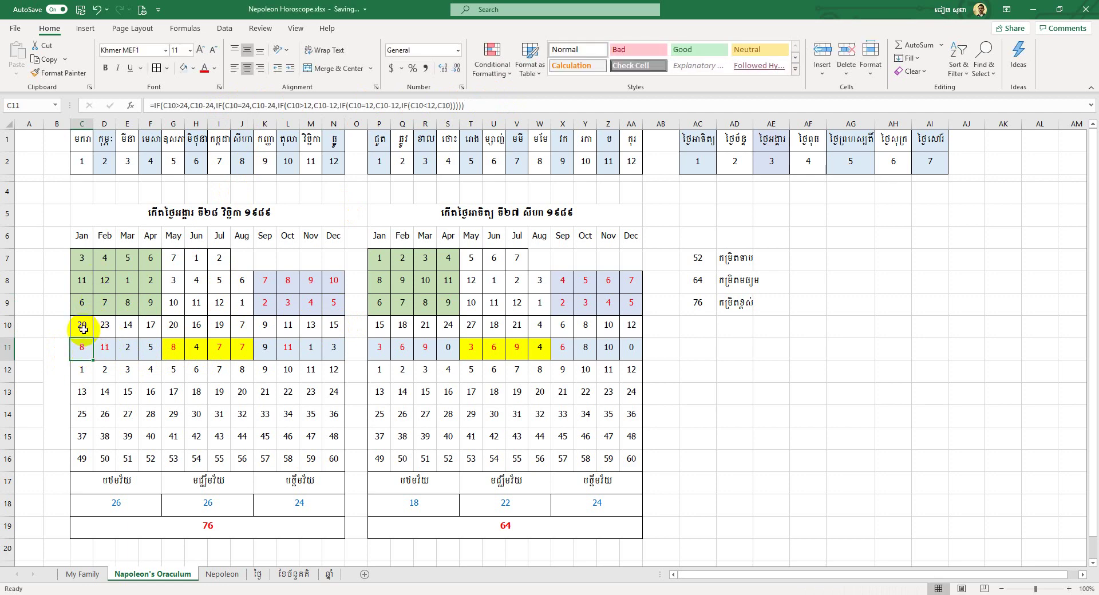
pyautogui.click(83, 329)
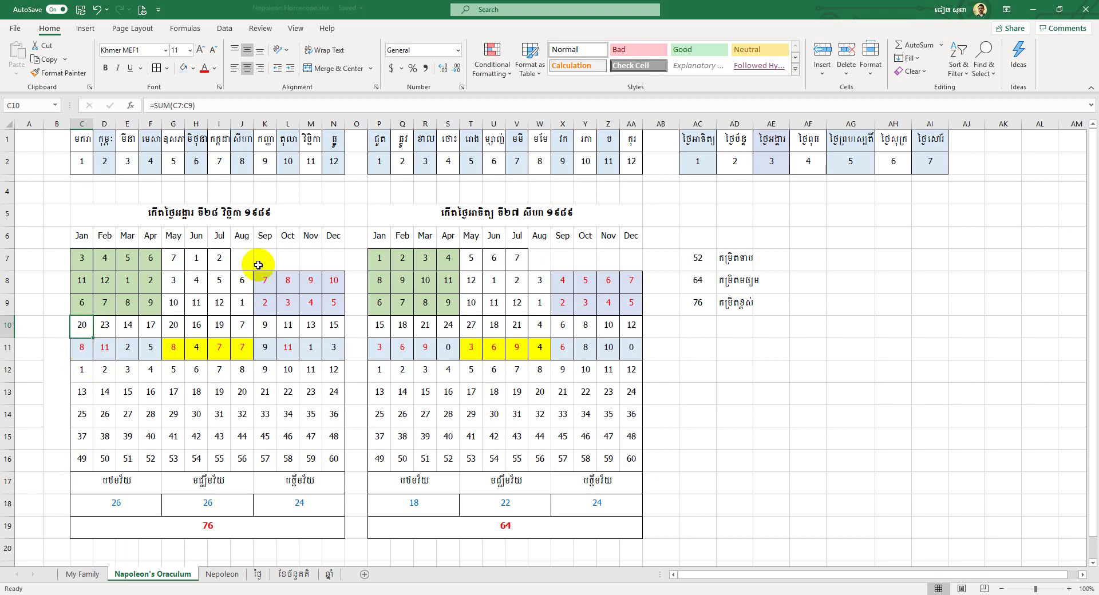
# Compare February's IF formula in D11 with the SUM formula in D10
pyautogui.click(103, 353)
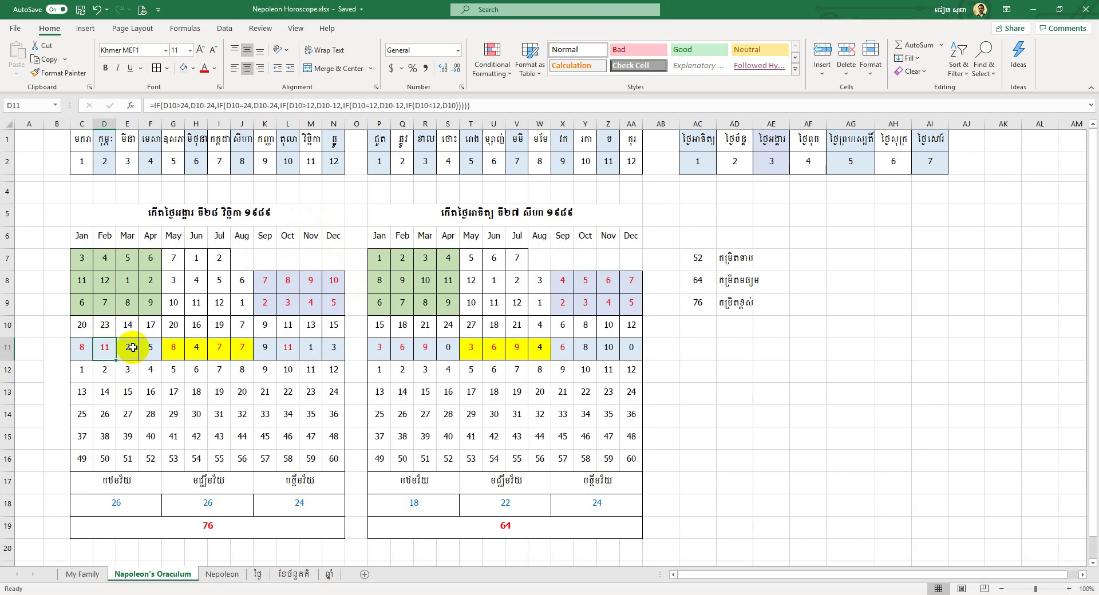
pyautogui.click(107, 322)
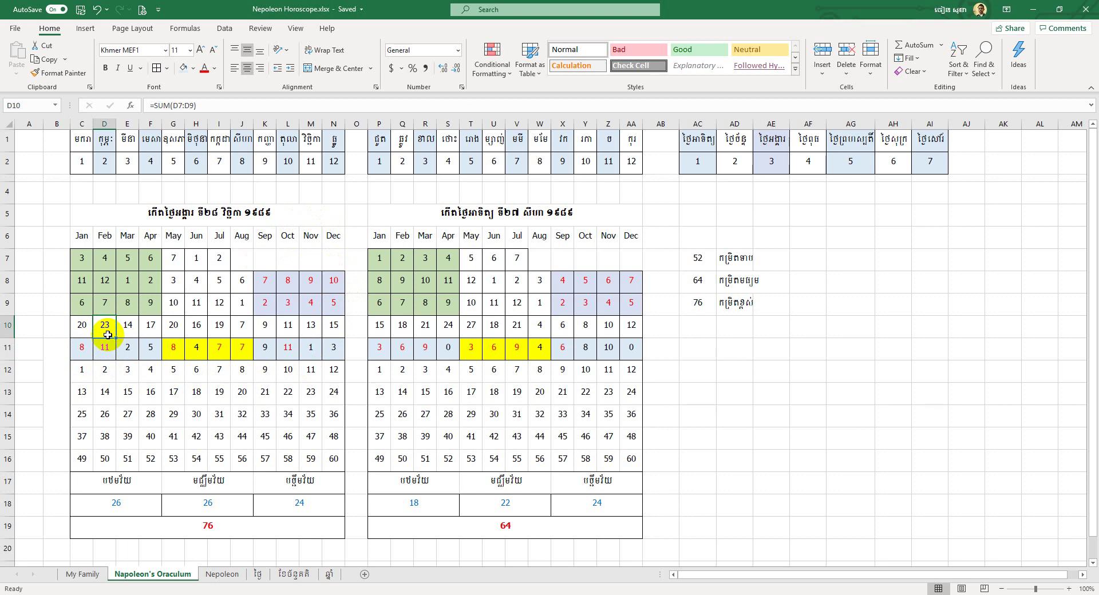
pyautogui.click(108, 350)
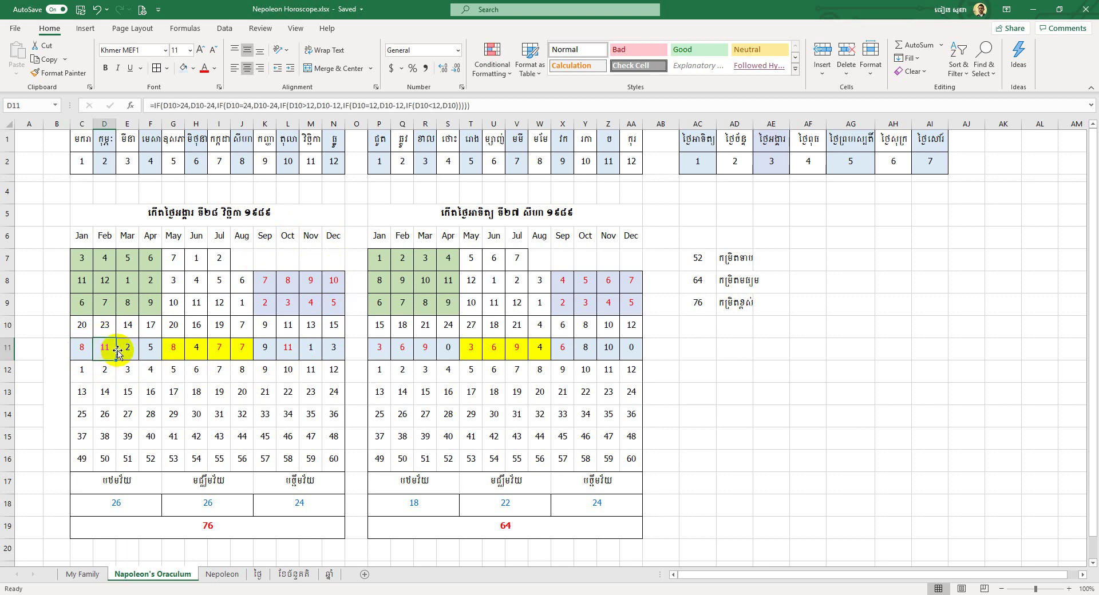
# Compare the results in C11:N11 of the first table with the monthly sums in C10:N10
pyautogui.moveTo(80, 348); pyautogui.dragTo(333, 348)
pyautogui.click(82, 347)
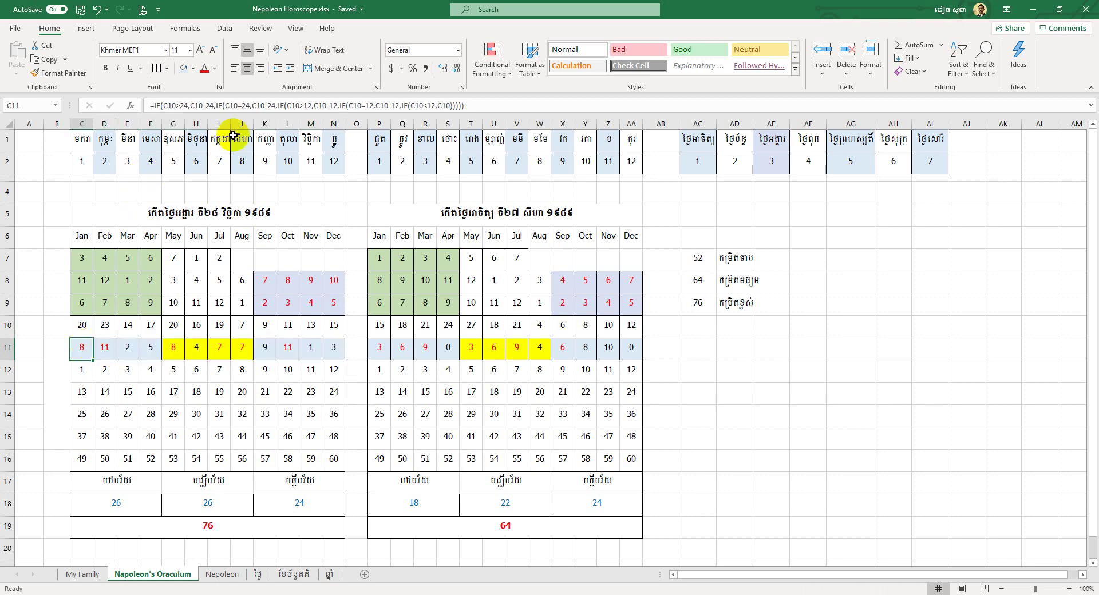
pyautogui.click(106, 350)
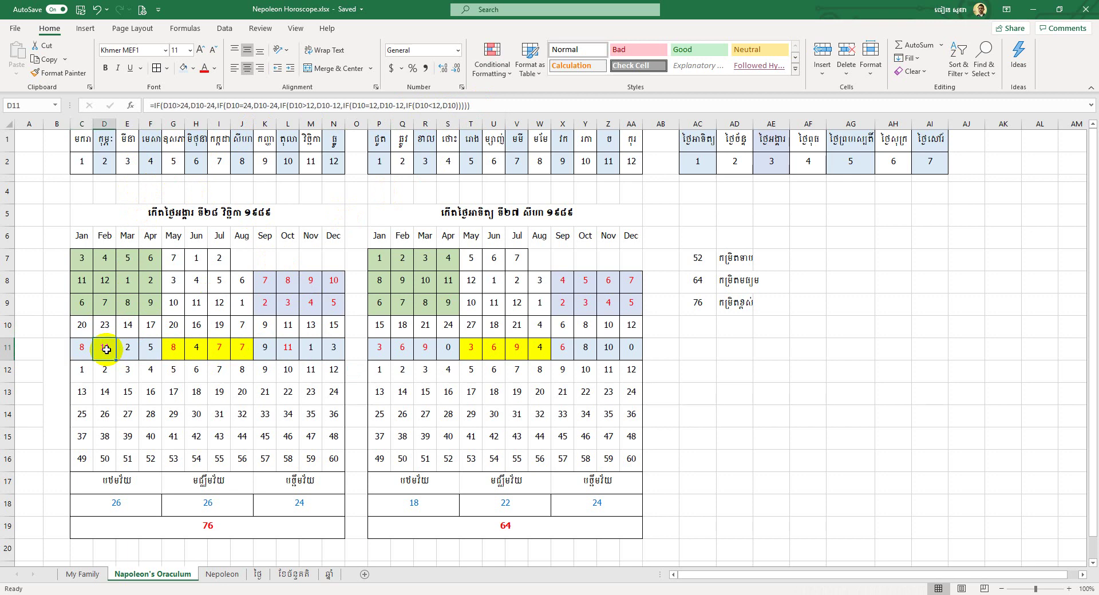
pyautogui.click(264, 347)
pyautogui.moveTo(86, 327); pyautogui.dragTo(333, 325)
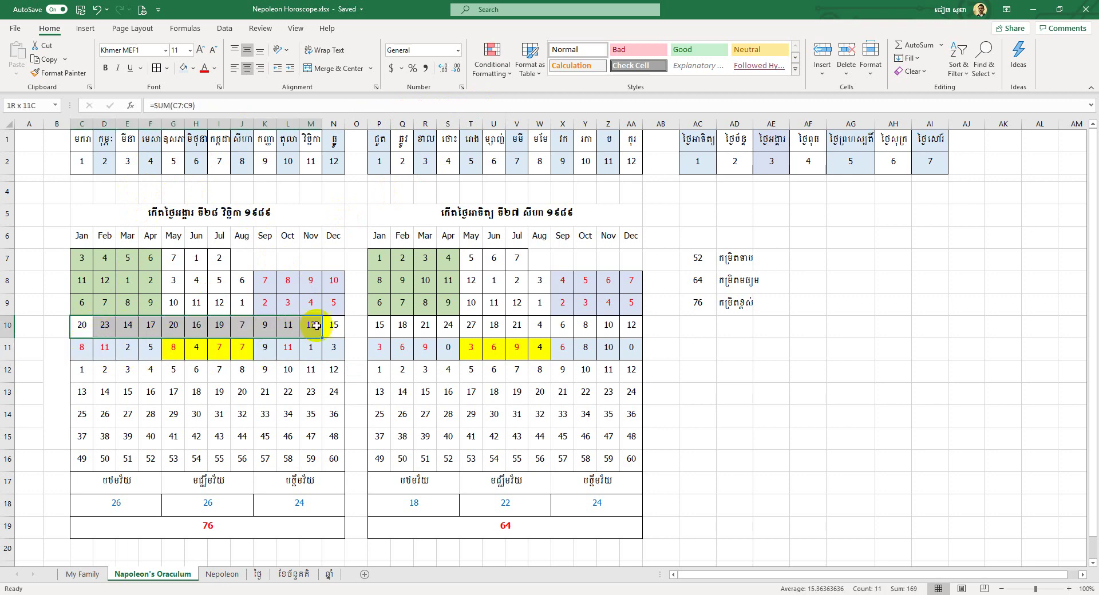
# Inspect the SUM formulas behind the January and February totals in C10 and D10 of the first table
pyautogui.click(86, 324)
pyautogui.doubleClick(86, 324)
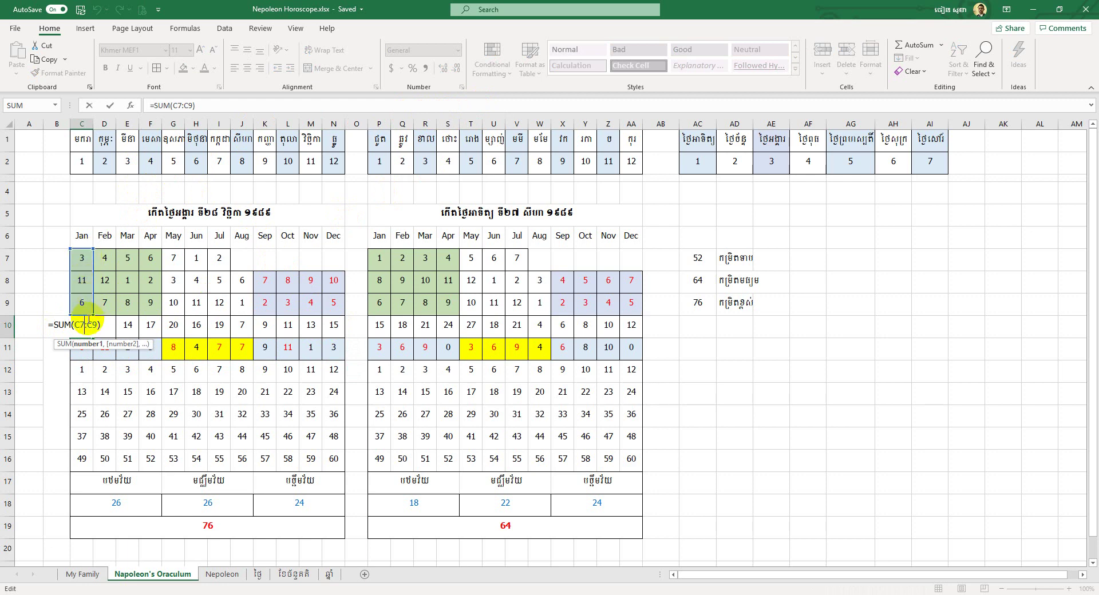
pyautogui.press('Return')
pyautogui.doubleClick(86, 325)
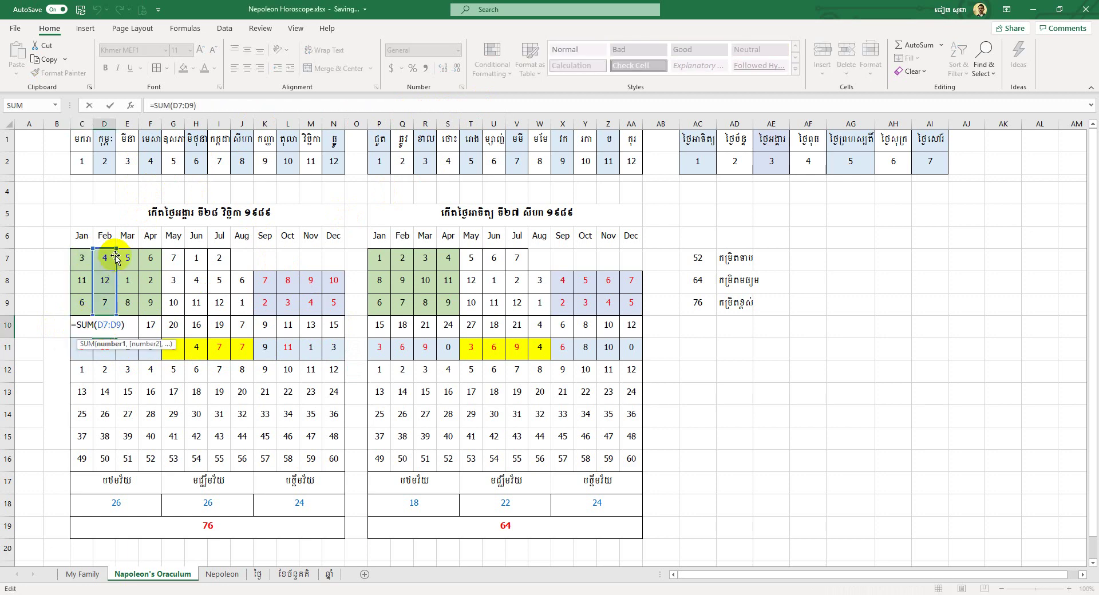
pyautogui.press('Escape')
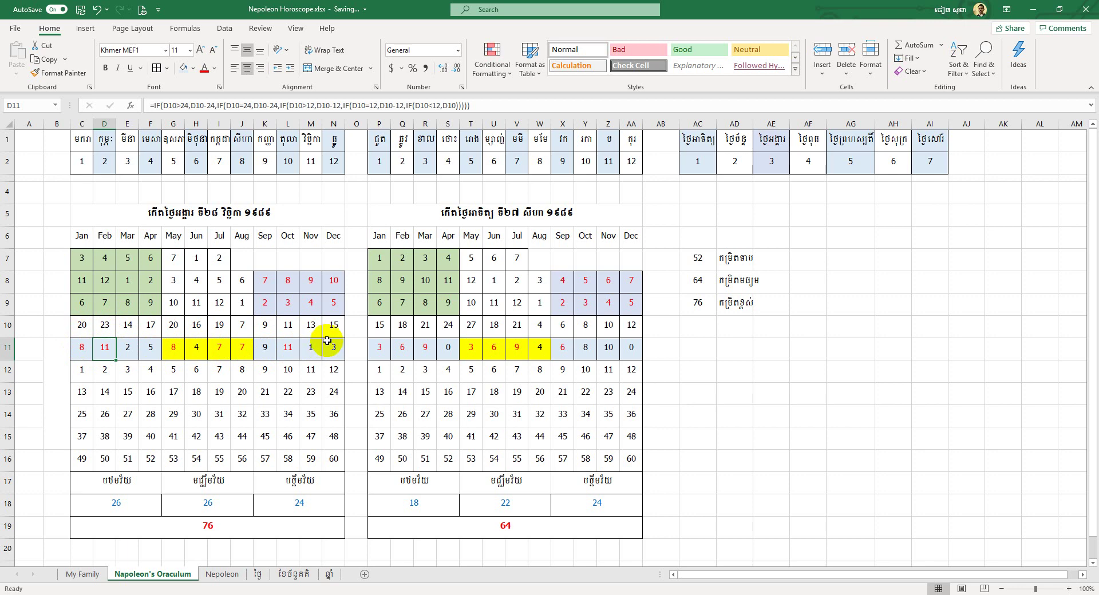
# Review the first table's monthly results across C11:N11 from January through December
pyautogui.click(78, 353)
pyautogui.moveTo(78, 352); pyautogui.dragTo(336, 348)
pyautogui.click(143, 368)
pyautogui.click(73, 354)
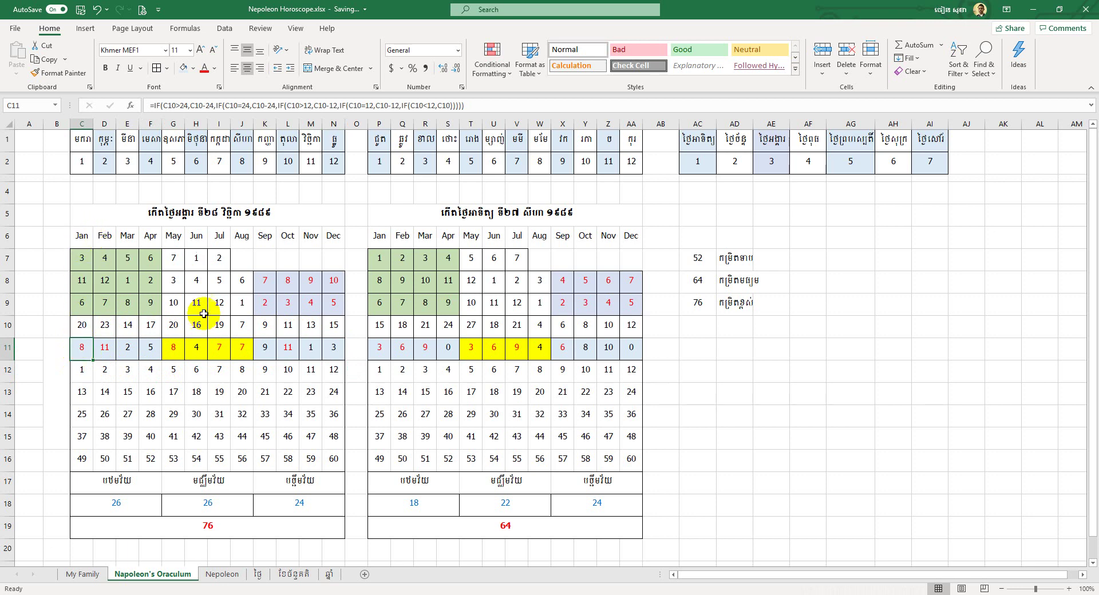
pyautogui.moveTo(335, 347); pyautogui.dragTo(325, 382)
# Examine the number grid in rows 12 to 16 of the first table, starting with January's column C12:C16
pyautogui.click(83, 370)
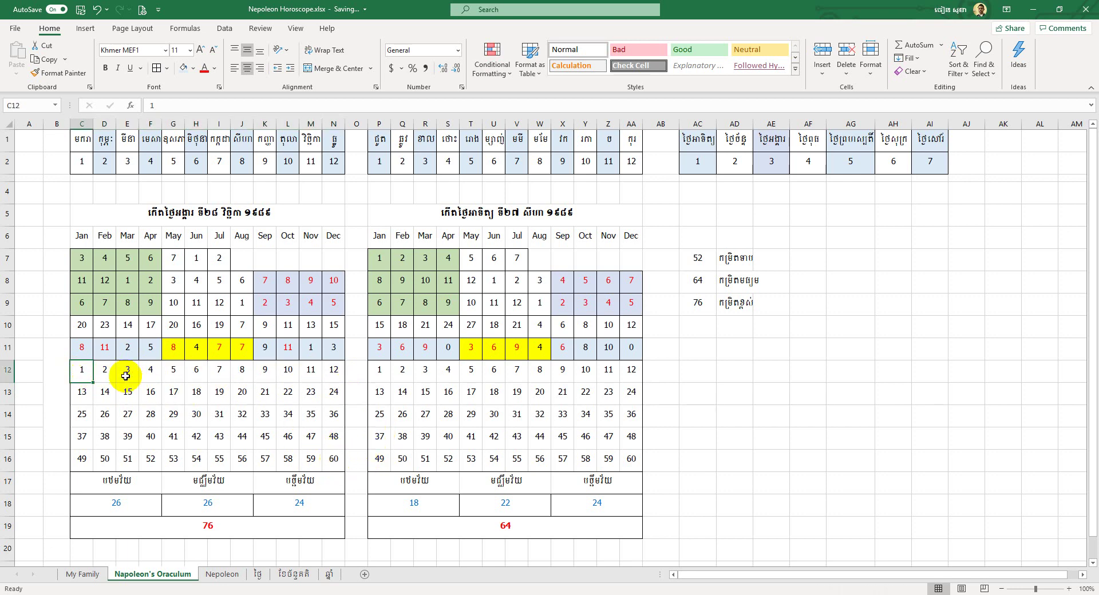
pyautogui.moveTo(86, 373)
pyautogui.mouseDown()
pyautogui.moveTo(91, 437)
pyautogui.moveTo(94, 369)
pyautogui.mouseUp()
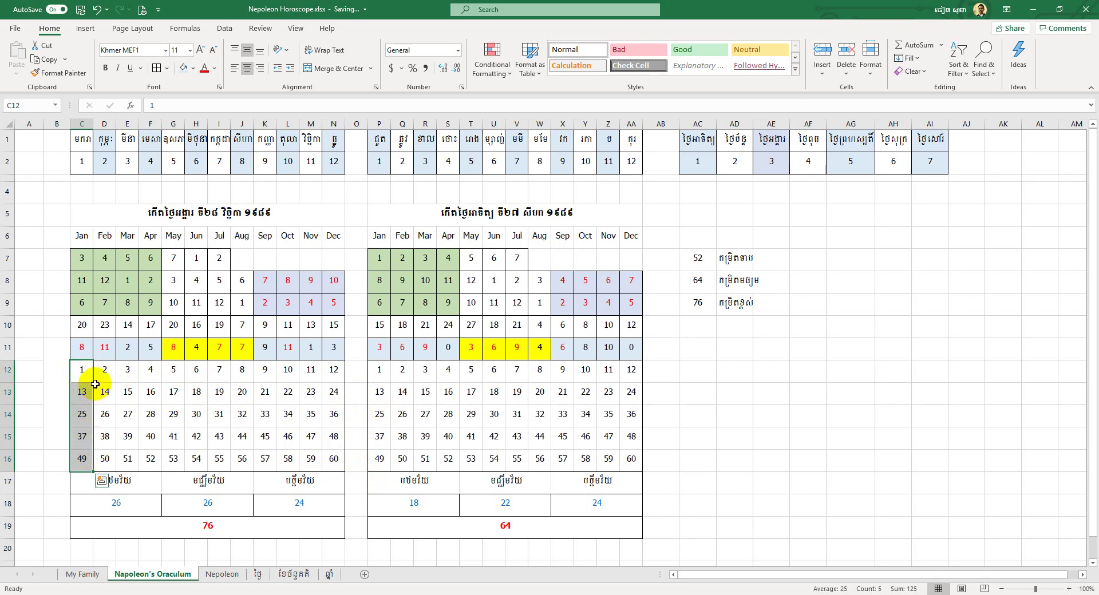
pyautogui.click(166, 373)
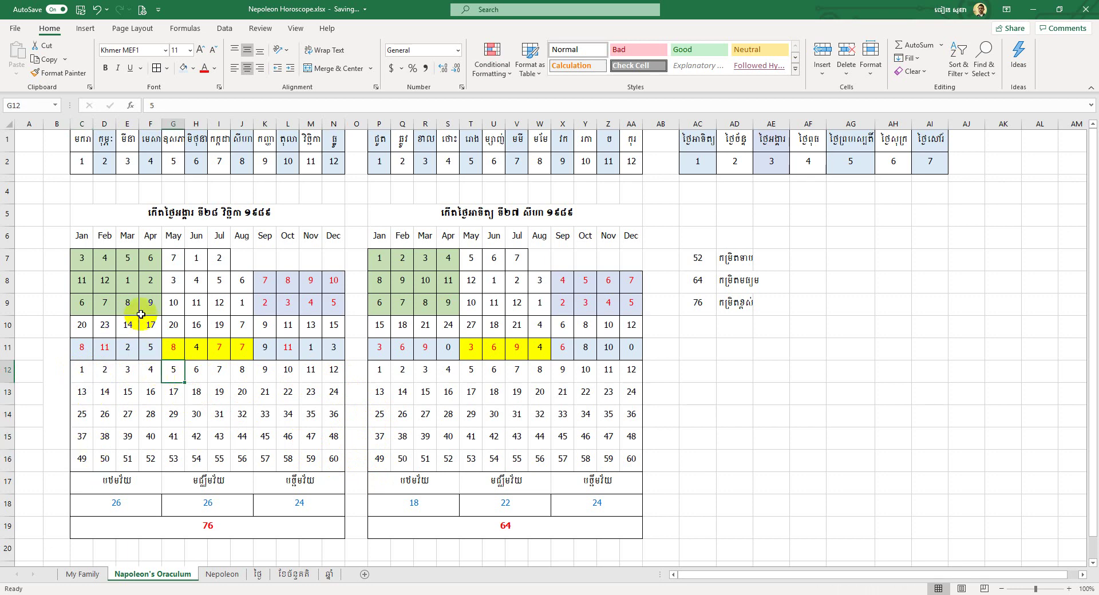
# Examine the row 11 results in four-month groups and relate C11:F11 to the first life-stage heading in C17
pyautogui.moveTo(89, 349); pyautogui.dragTo(147, 350)
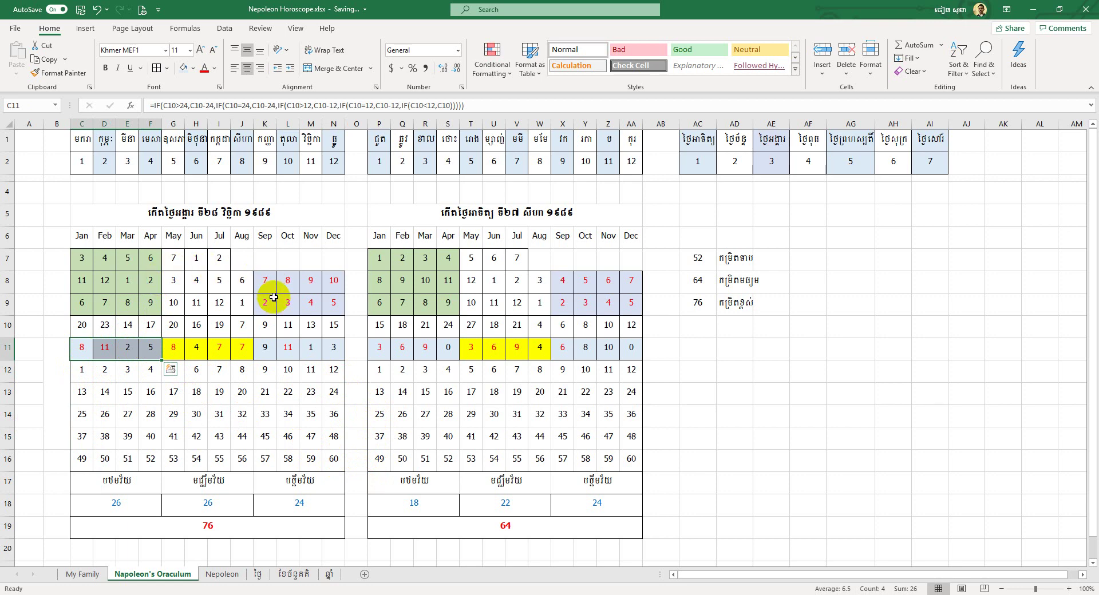
pyautogui.moveTo(146, 348); pyautogui.dragTo(73, 351)
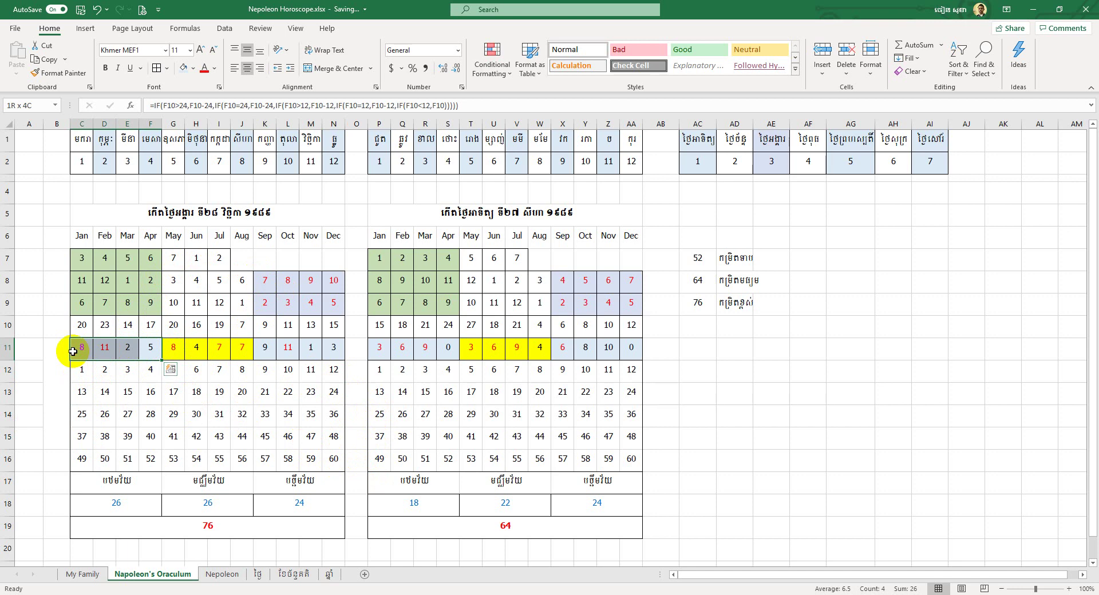
pyautogui.moveTo(172, 346); pyautogui.dragTo(332, 349)
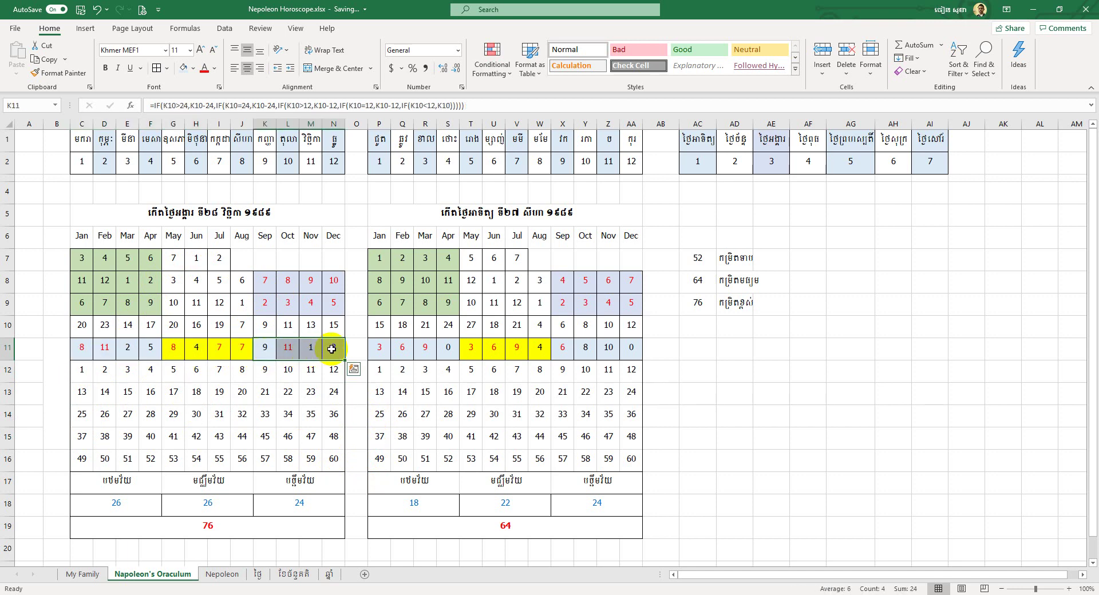
pyautogui.moveTo(81, 346); pyautogui.dragTo(147, 347)
pyautogui.click(144, 486)
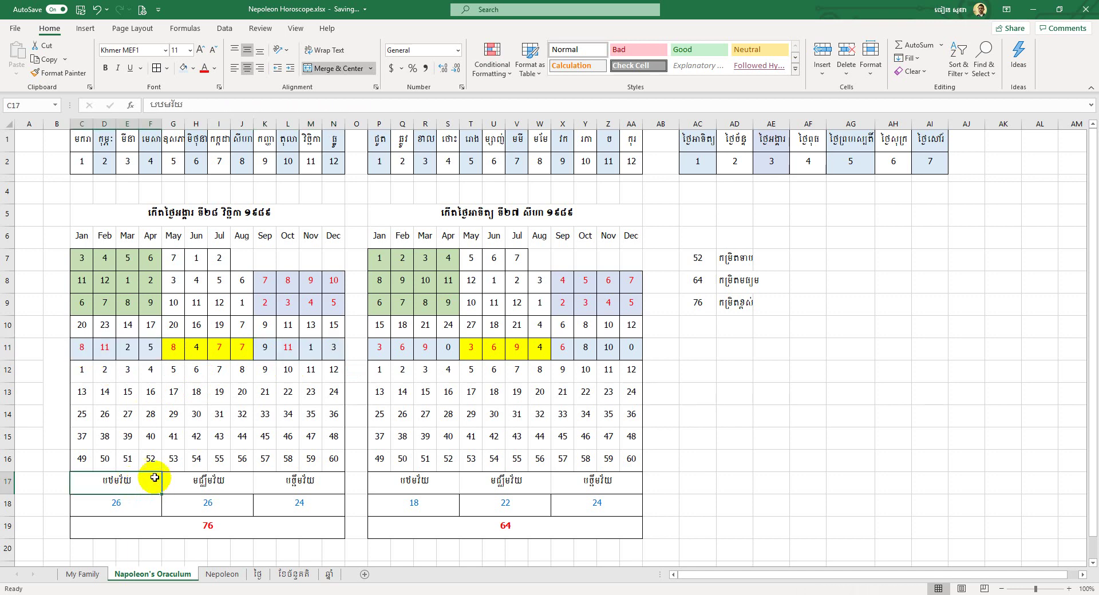
# Review the three result groups C11:F11, G11:J11 and K11:N11 of the first table one after another
pyautogui.moveTo(150, 348); pyautogui.dragTo(83, 350)
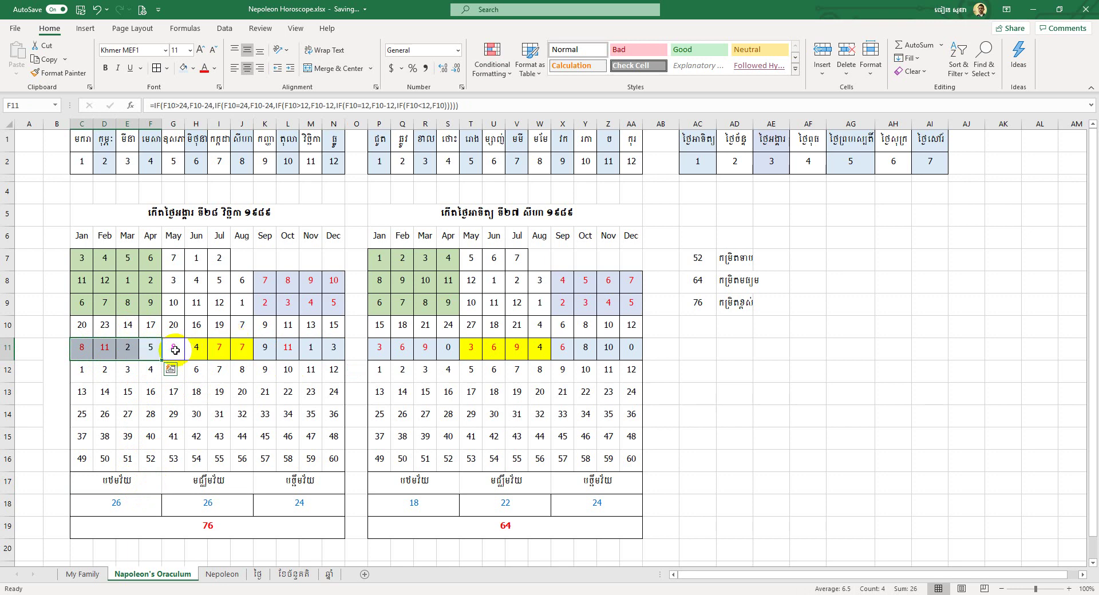
pyautogui.click(242, 352)
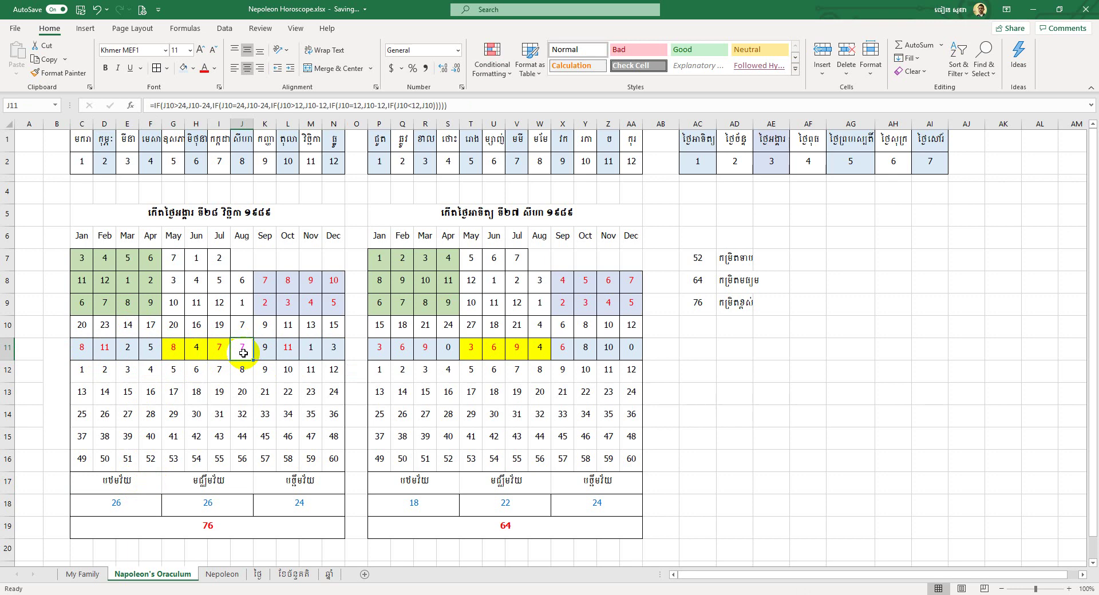
pyautogui.moveTo(243, 354); pyautogui.dragTo(173, 352)
pyautogui.click(262, 349)
pyautogui.moveTo(262, 350); pyautogui.dragTo(302, 351)
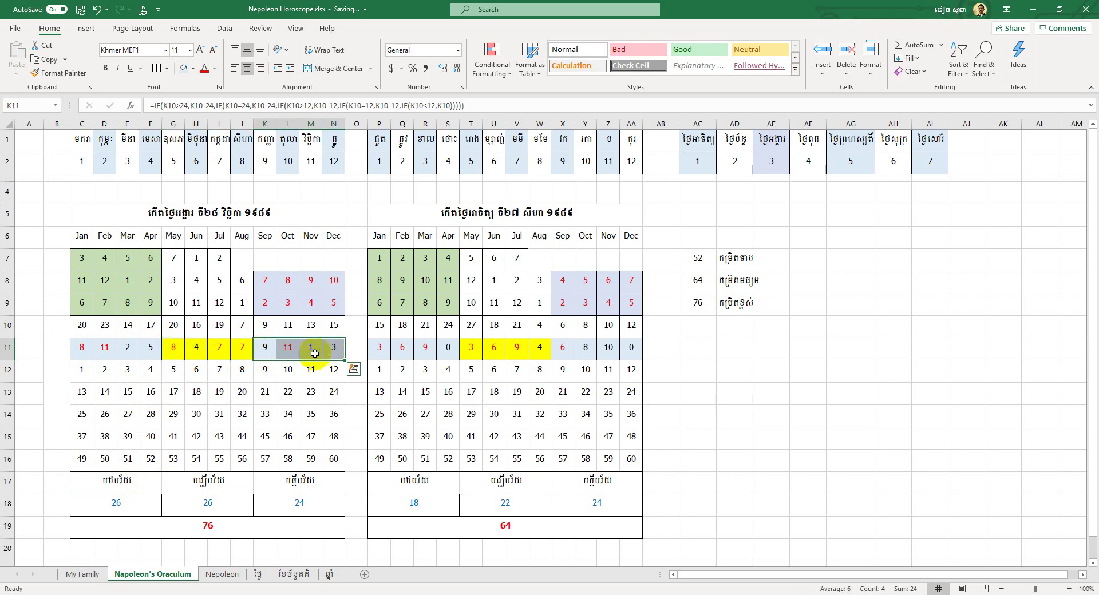
pyautogui.moveTo(265, 347); pyautogui.dragTo(329, 347)
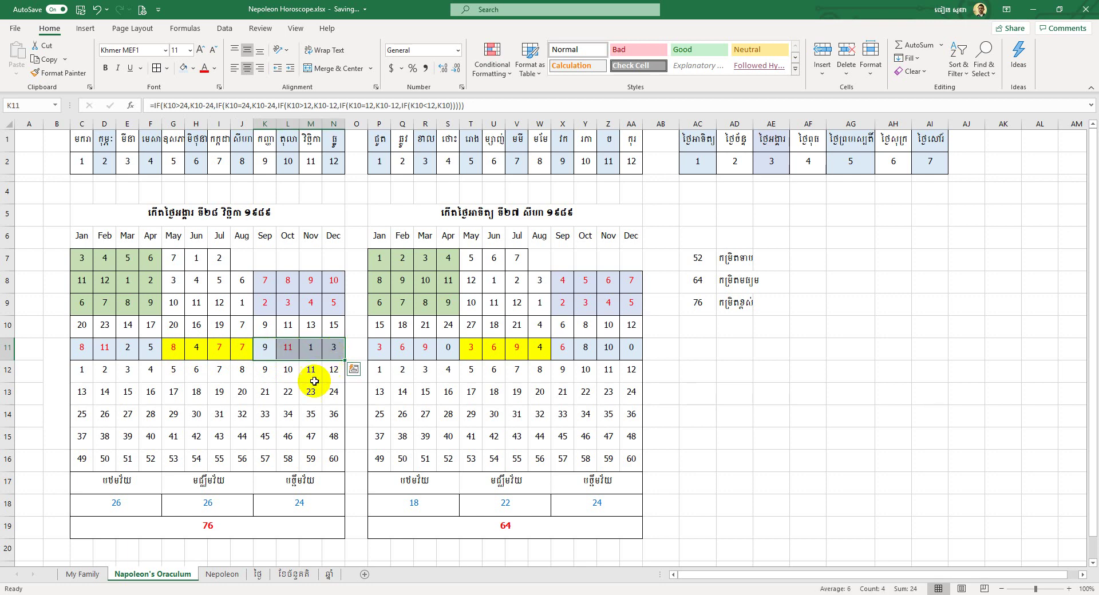
pyautogui.click(293, 434)
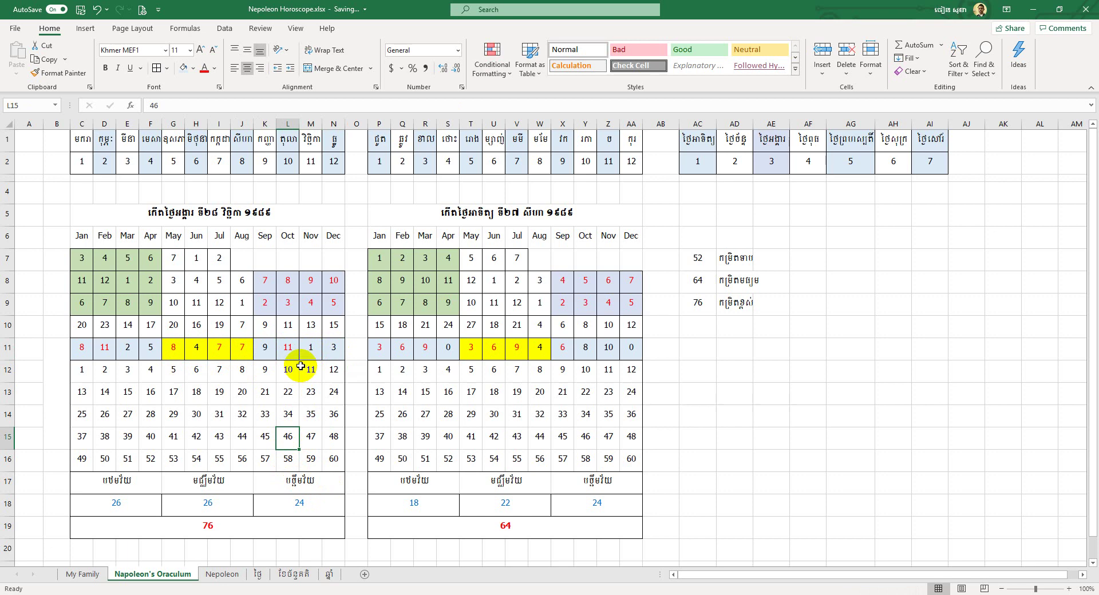
# Match the four-month result groups in row 11 with the life-stage headings in row 17
pyautogui.moveTo(264, 348); pyautogui.dragTo(333, 347)
pyautogui.moveTo(240, 353); pyautogui.dragTo(173, 348)
pyautogui.click(189, 480)
pyautogui.click(118, 482)
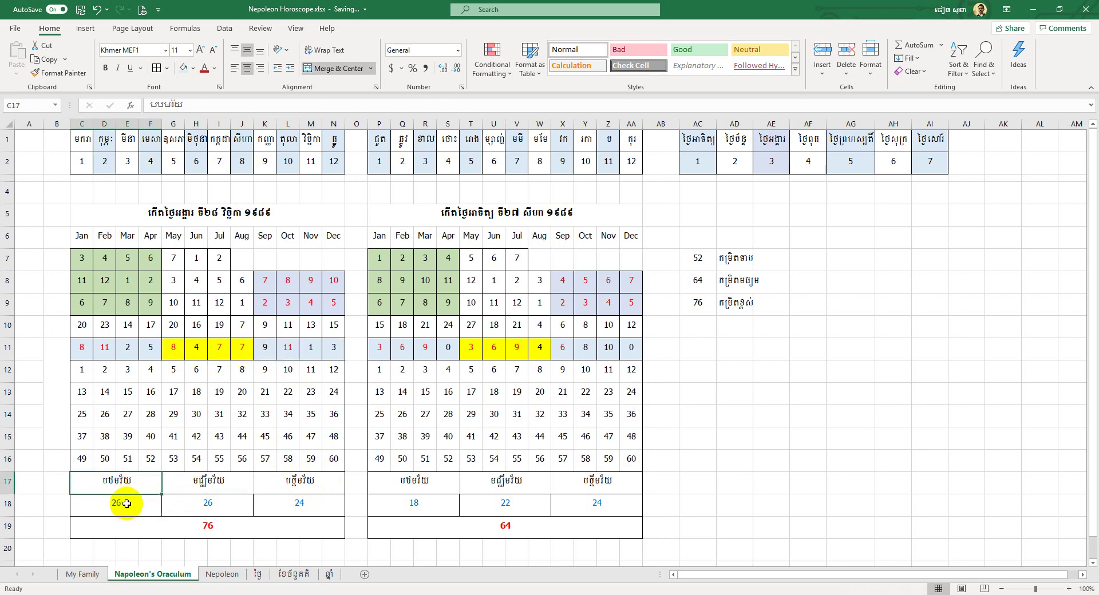
pyautogui.moveTo(152, 348); pyautogui.dragTo(81, 344)
pyautogui.moveTo(177, 346); pyautogui.dragTo(232, 350)
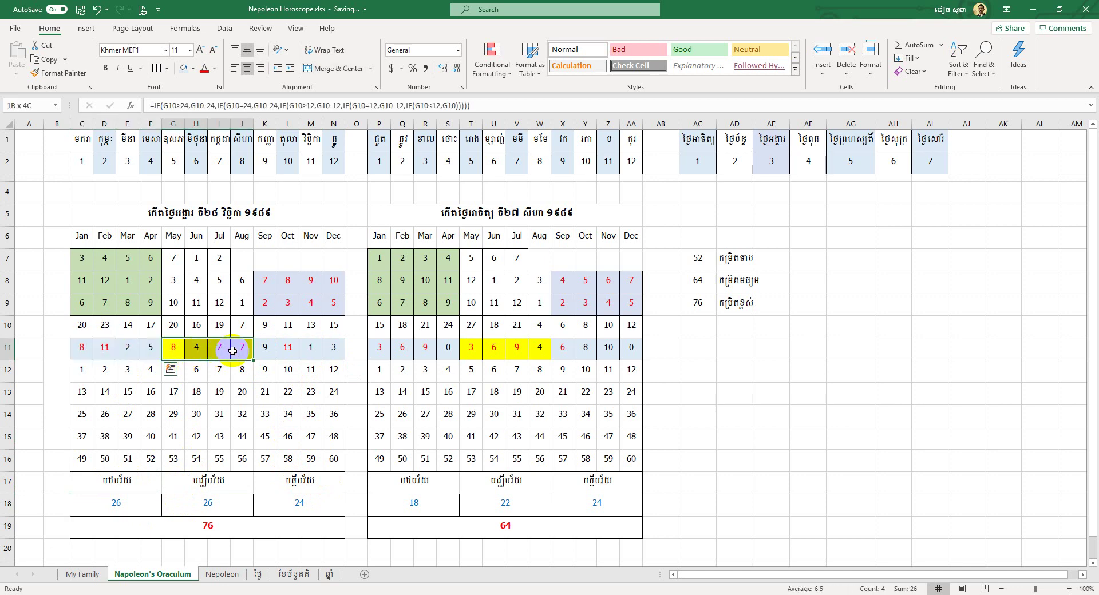
# Inspect the SUM formulas of the three life-stage totals in C18, G18 and K18 of the first table
pyautogui.click(147, 513)
pyautogui.doubleClick(147, 514)
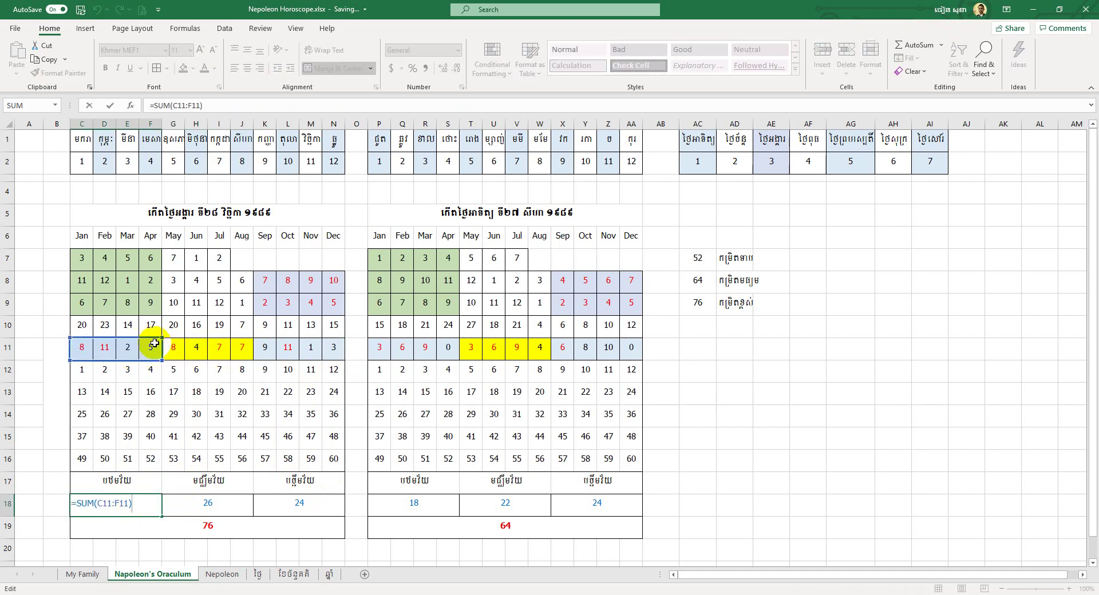
pyautogui.press('Escape')
pyautogui.doubleClick(215, 498)
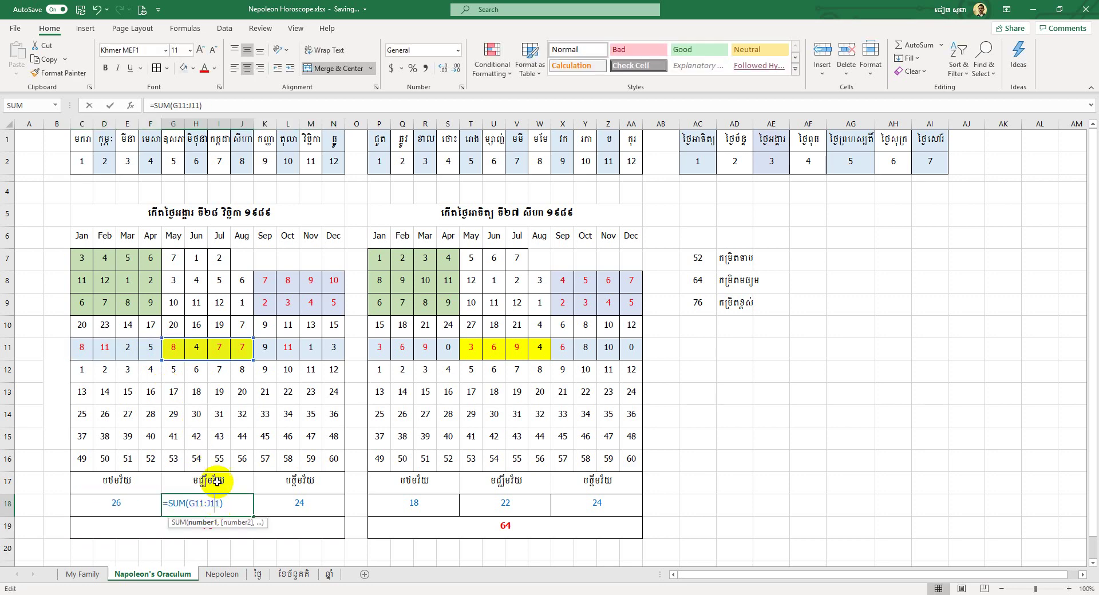
pyautogui.press('Escape')
pyautogui.doubleClick(298, 506)
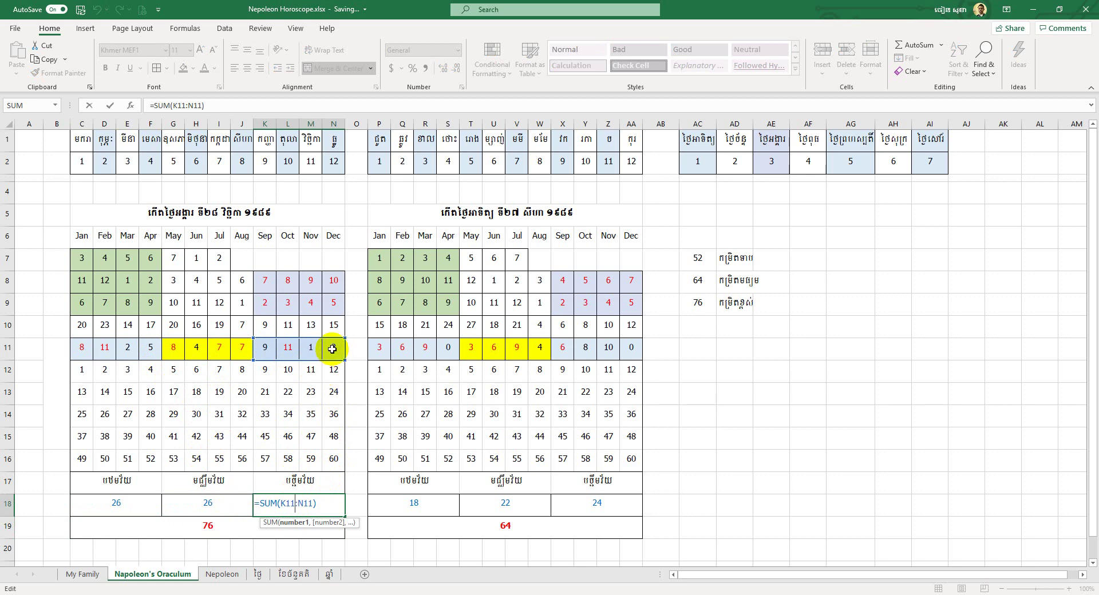
pyautogui.press('Return')
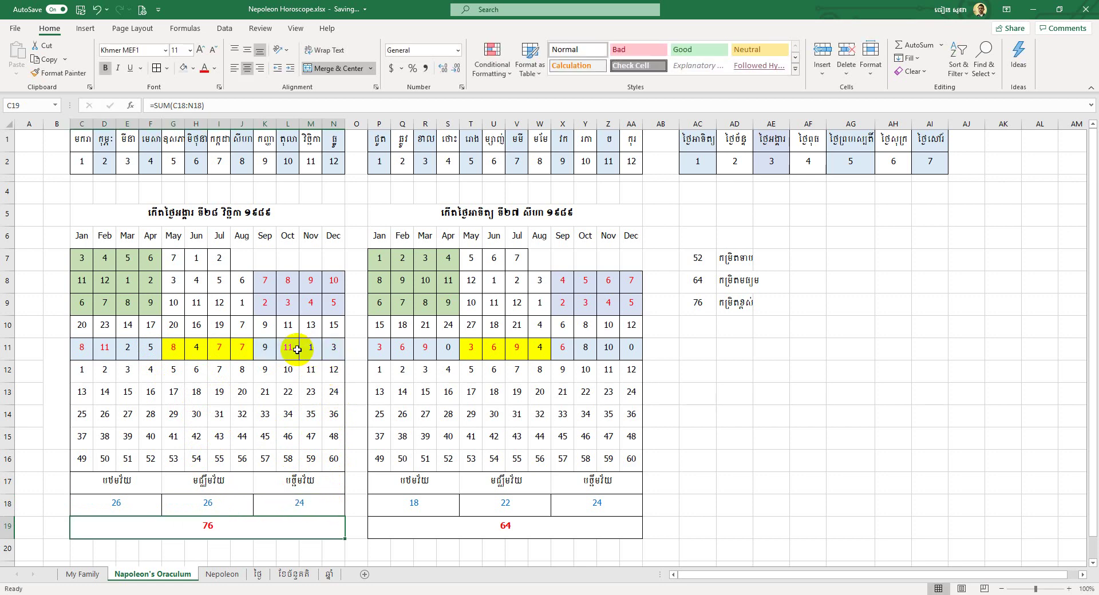
pyautogui.press('Up')
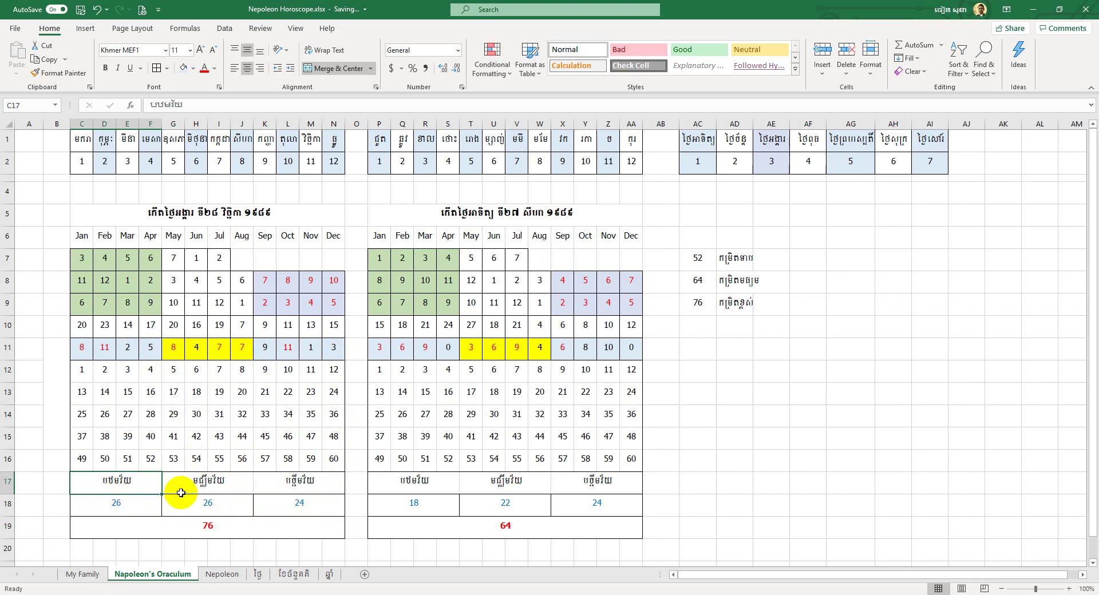
# Compare each life-stage heading in row 17 of the first table with its total in row 18
pyautogui.moveTo(132, 483); pyautogui.dragTo(135, 502)
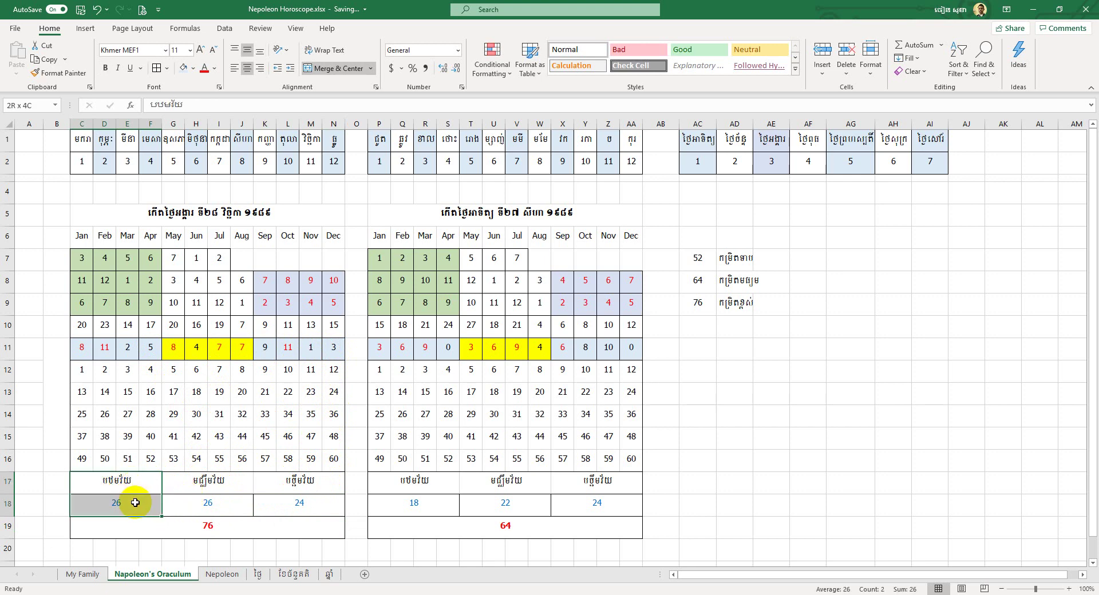
pyautogui.moveTo(200, 484); pyautogui.dragTo(201, 498)
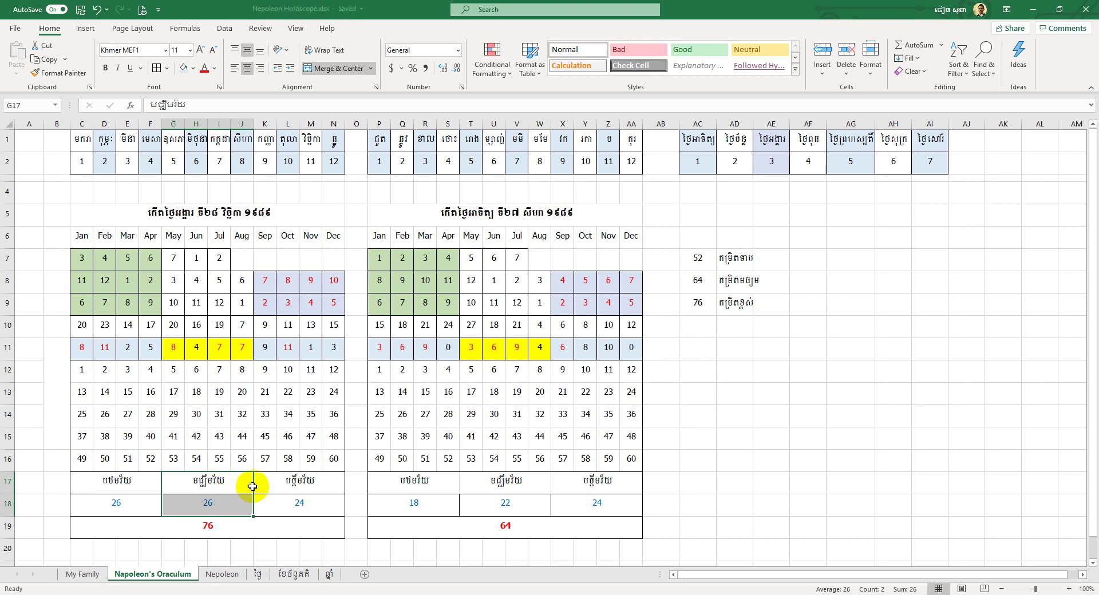
pyautogui.moveTo(282, 484); pyautogui.dragTo(284, 499)
pyautogui.click(244, 518)
pyautogui.click(178, 511)
pyautogui.click(145, 504)
pyautogui.click(143, 516)
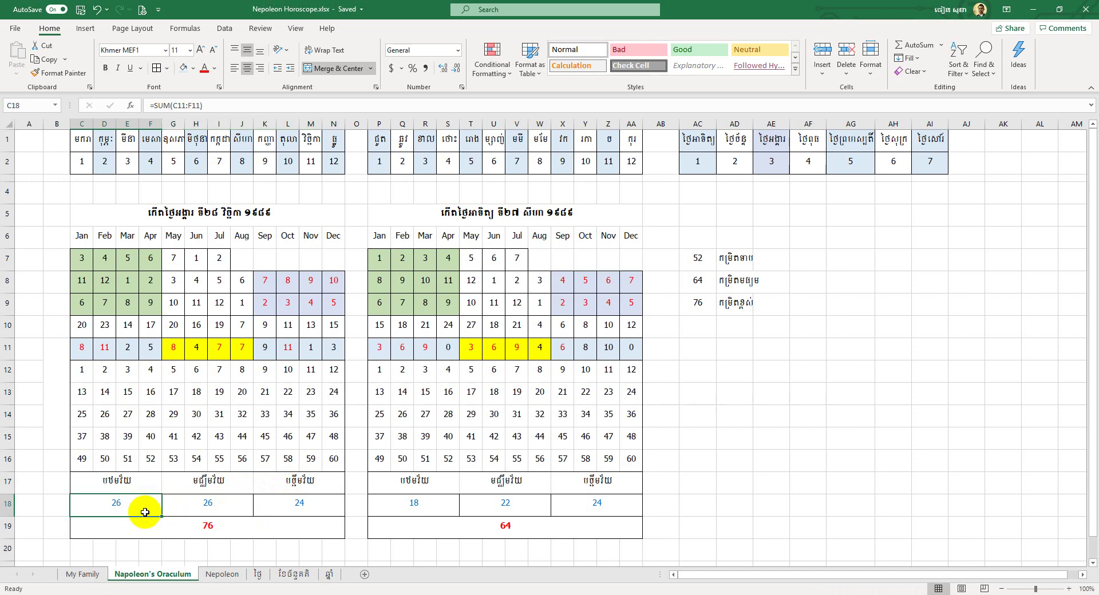
# Compare the life-stage totals in C18, G18 and K18 with the overall total in C19
pyautogui.click(127, 504)
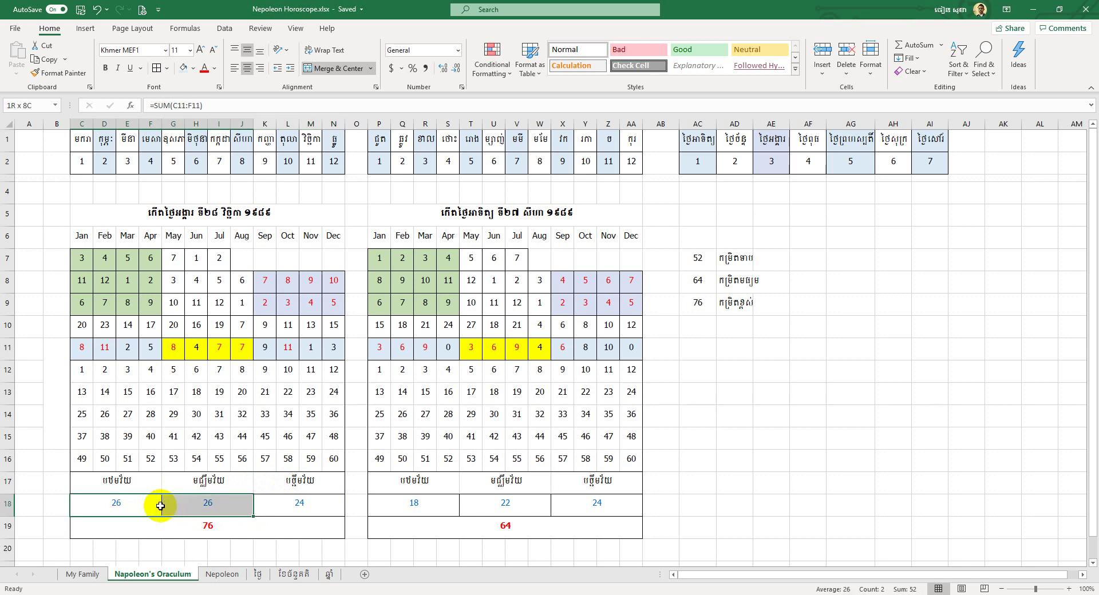
pyautogui.click(212, 503)
pyautogui.click(297, 511)
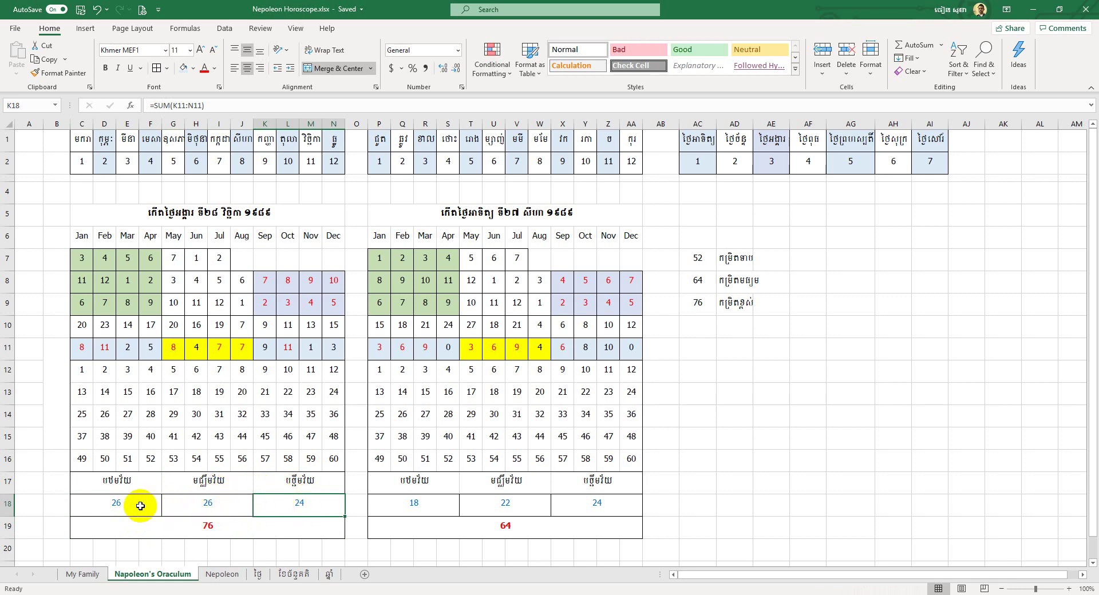
pyautogui.click(122, 506)
pyautogui.scroll(-2, 134, 510)
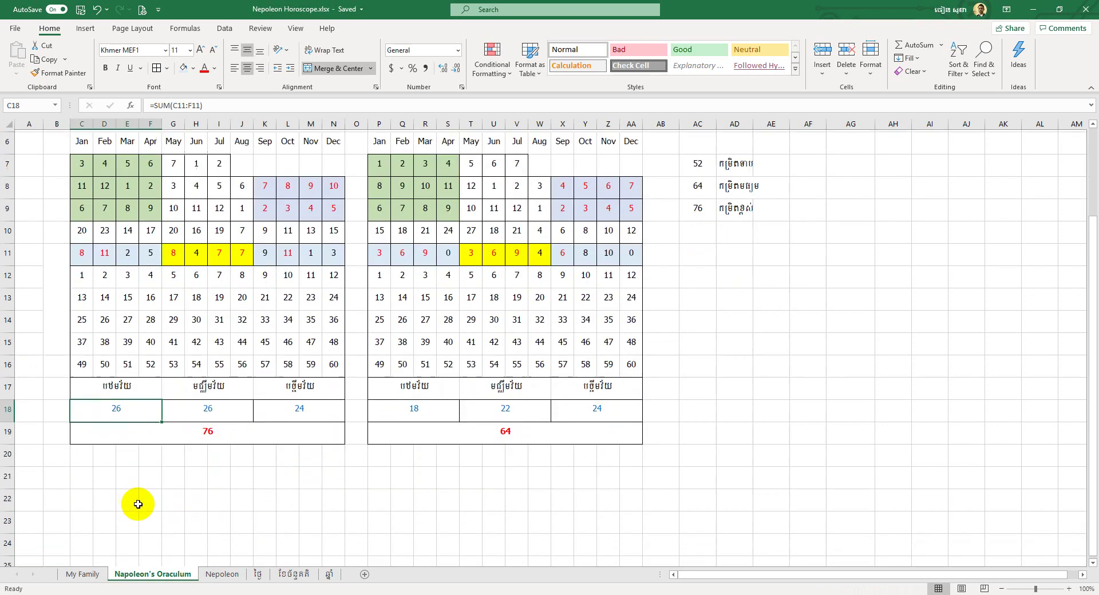
pyautogui.click(194, 408)
pyautogui.click(273, 408)
pyautogui.click(227, 429)
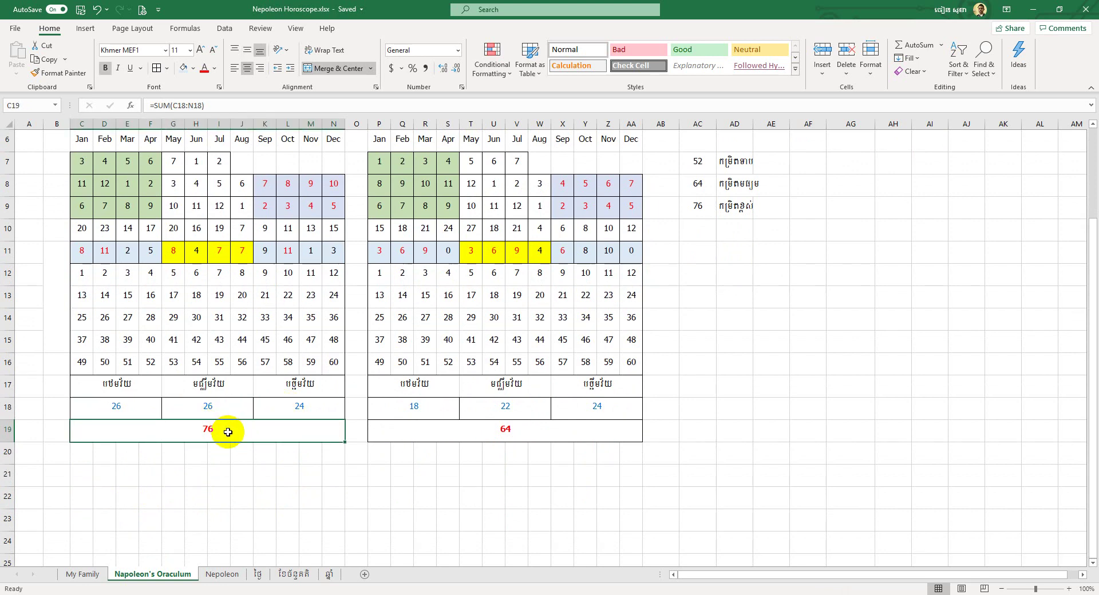
# Examine the low, medium and high rating levels in AC7:AD9 used to judge the overall total
pyautogui.click(744, 166)
pyautogui.click(705, 213)
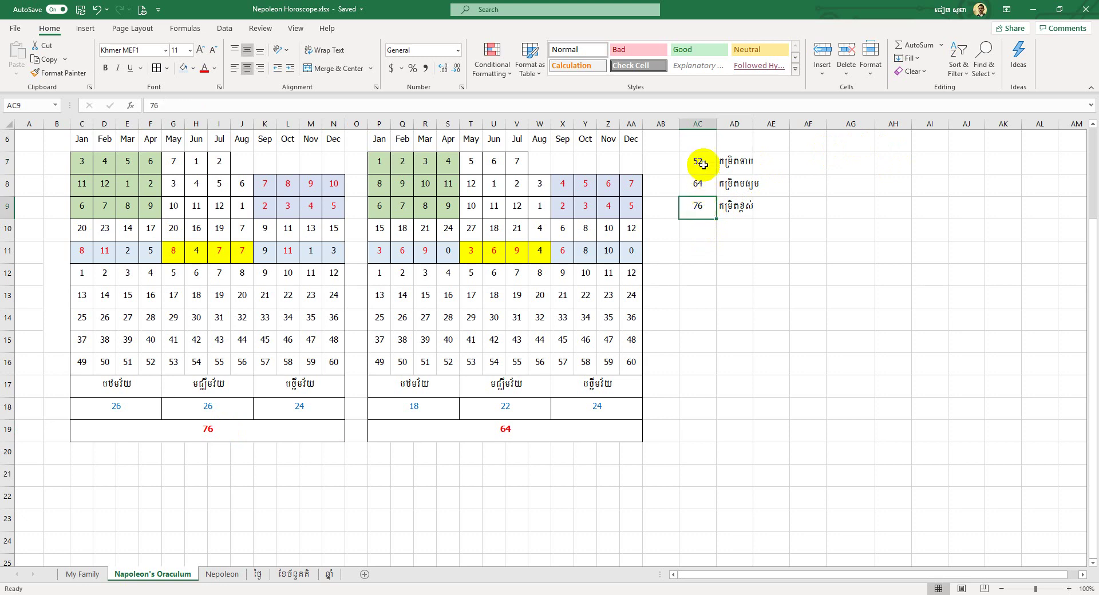
pyautogui.moveTo(704, 167); pyautogui.dragTo(728, 206)
pyautogui.click(742, 294)
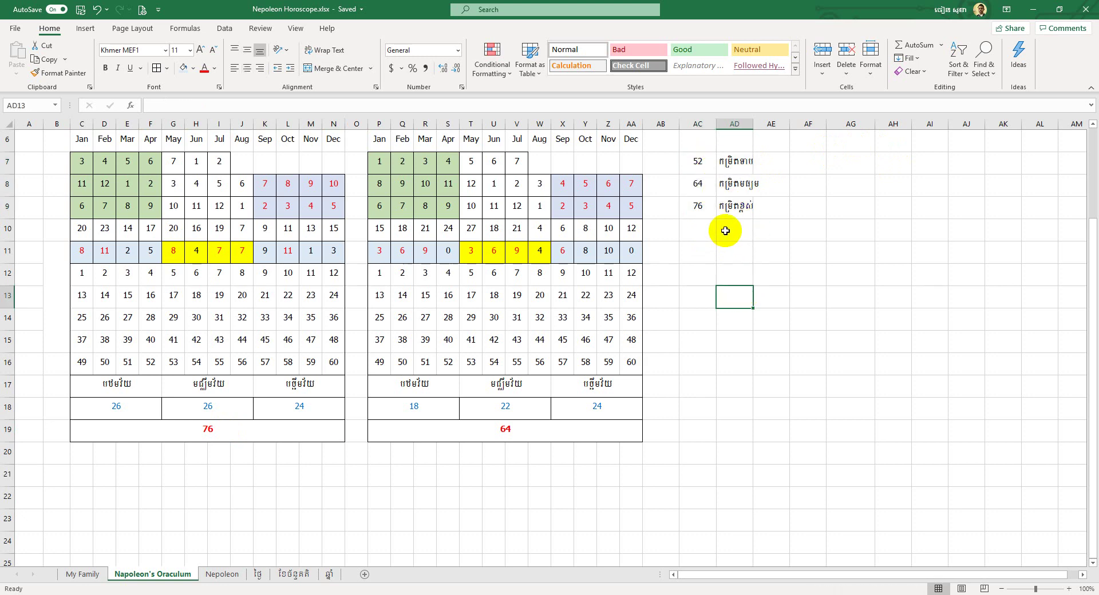
pyautogui.click(706, 163)
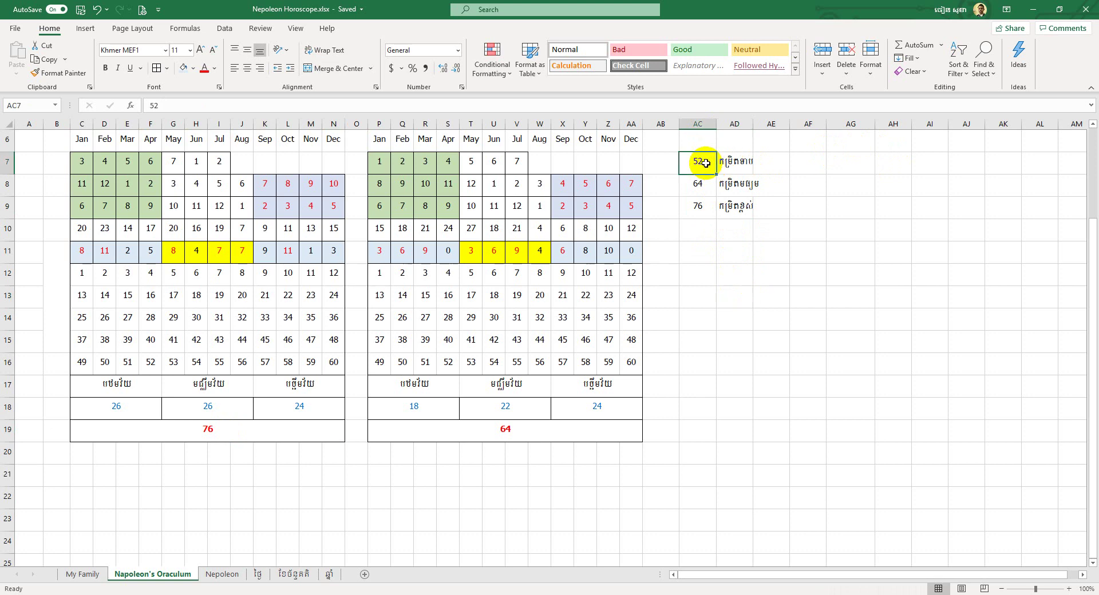
pyautogui.moveTo(705, 163); pyautogui.dragTo(750, 205)
pyautogui.moveTo(704, 164); pyautogui.dragTo(736, 206)
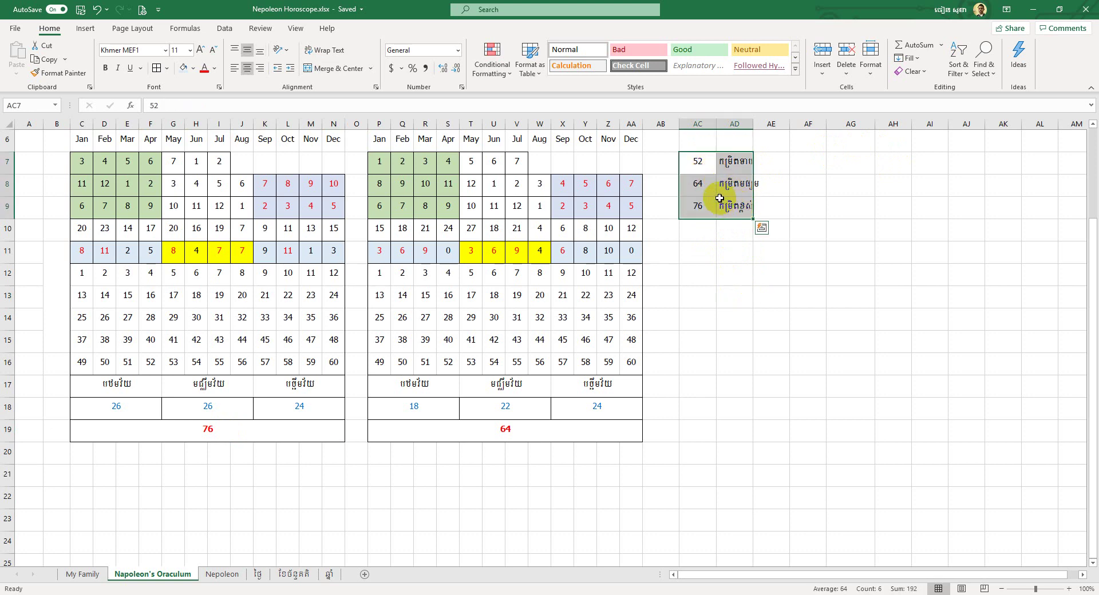
pyautogui.click(732, 249)
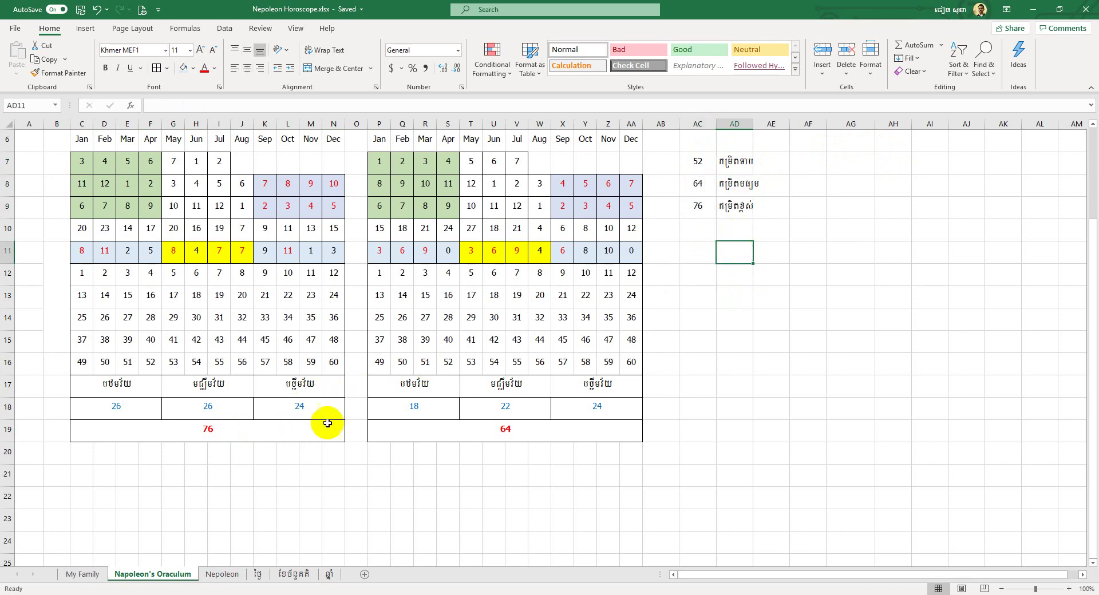
# Compare the overall total in C19 of the first table with the low rating level in AC7:AD7
pyautogui.moveTo(712, 167); pyautogui.dragTo(727, 165)
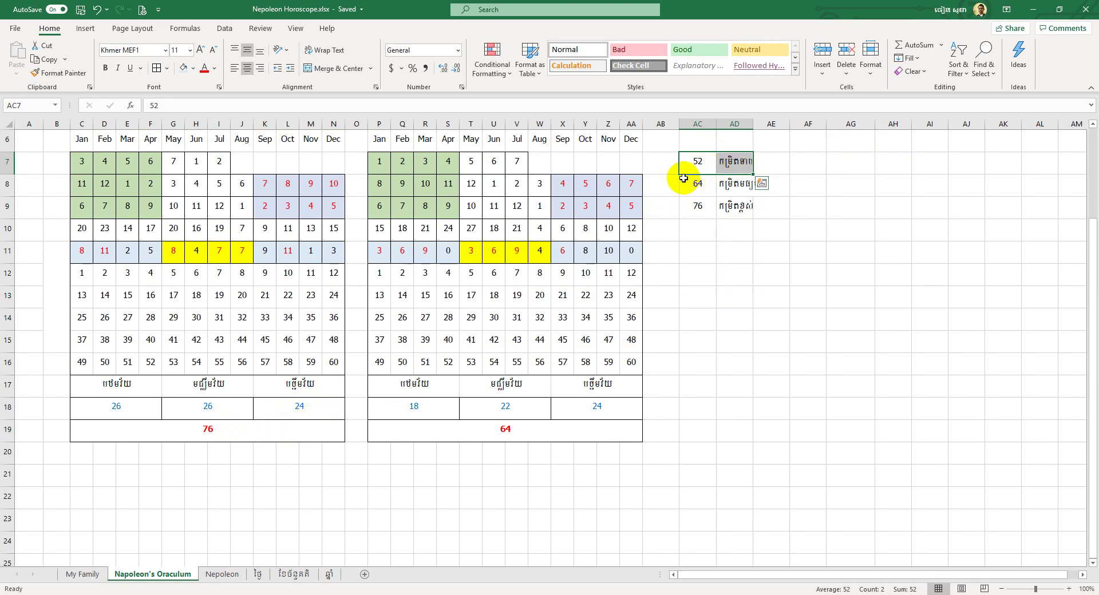
pyautogui.click(204, 434)
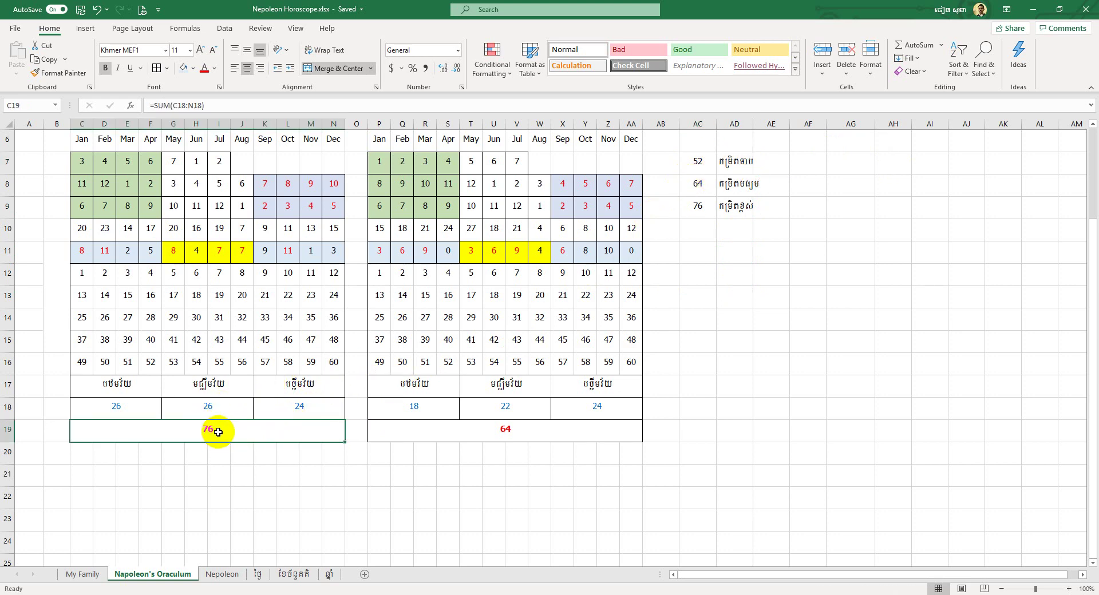
pyautogui.click(708, 163)
pyautogui.click(740, 249)
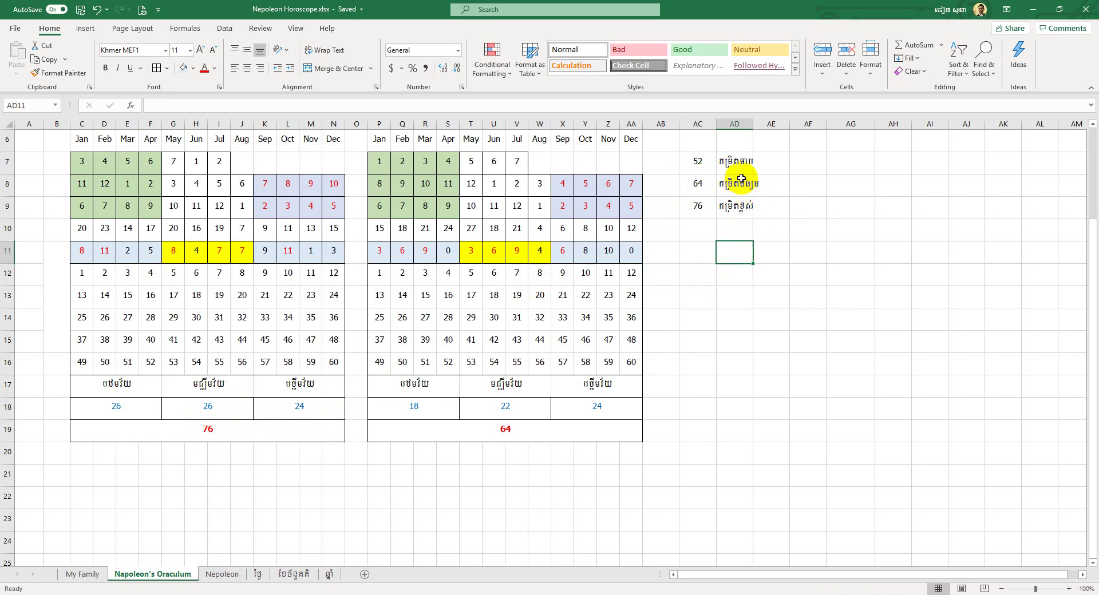
pyautogui.moveTo(744, 161); pyautogui.dragTo(705, 163)
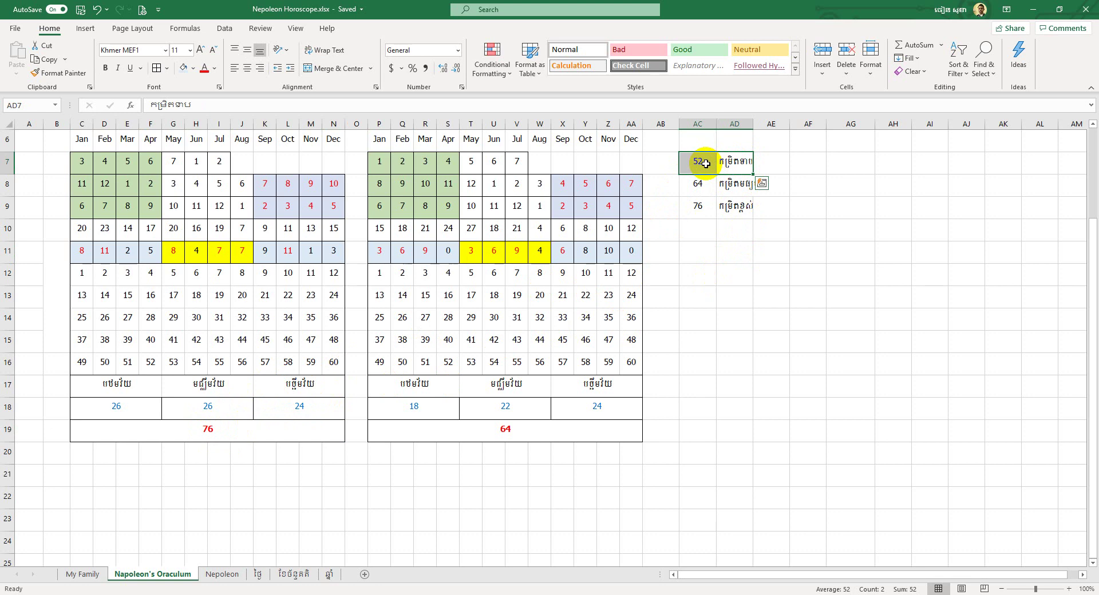
pyautogui.click(726, 255)
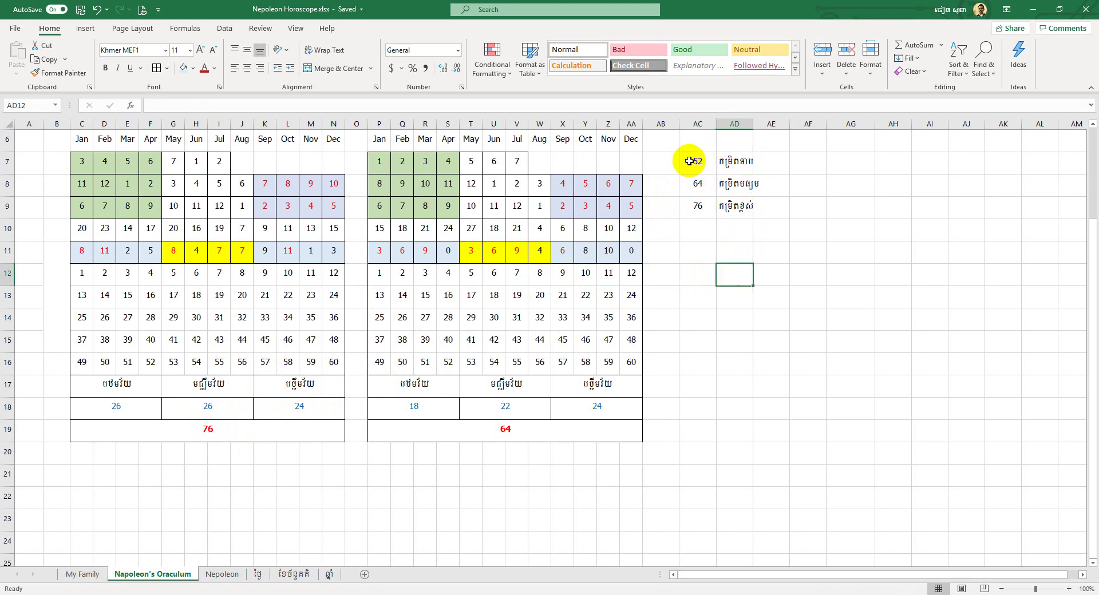
pyautogui.moveTo(695, 162); pyautogui.dragTo(747, 162)
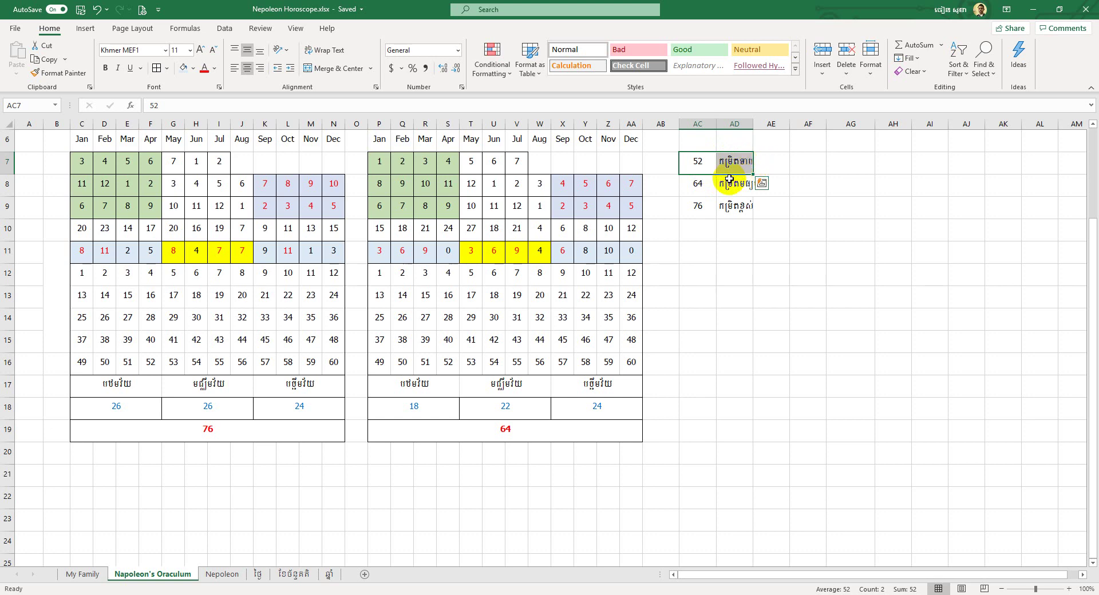
# Review the three life-stage totals in C18, G18 and K18 of the first table, individually and as a group
pyautogui.click(283, 407)
pyautogui.click(200, 408)
pyautogui.click(135, 415)
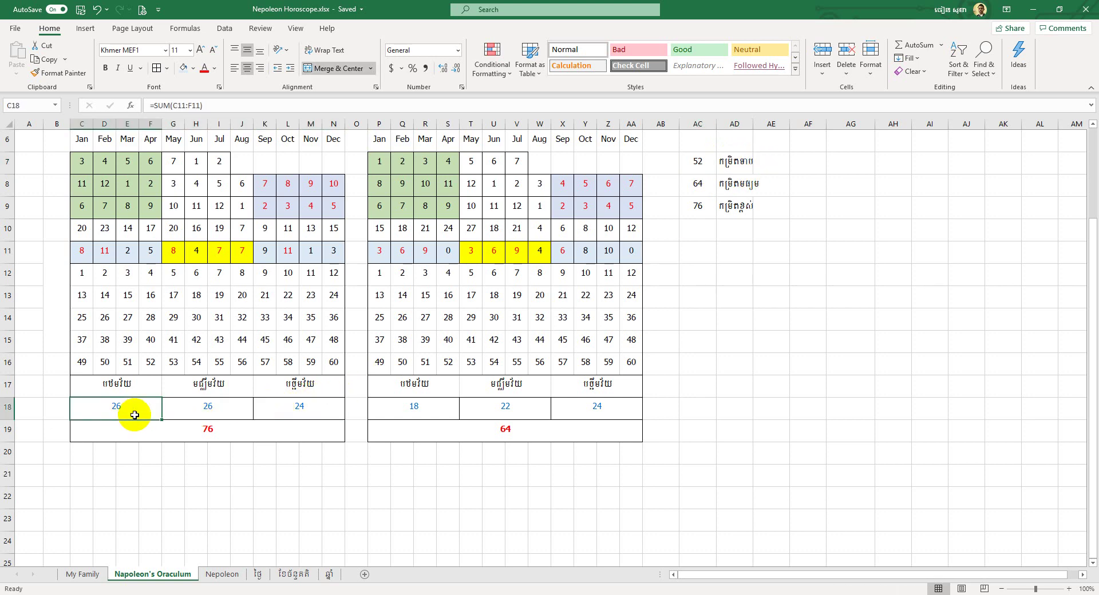
pyautogui.moveTo(297, 410); pyautogui.dragTo(118, 416)
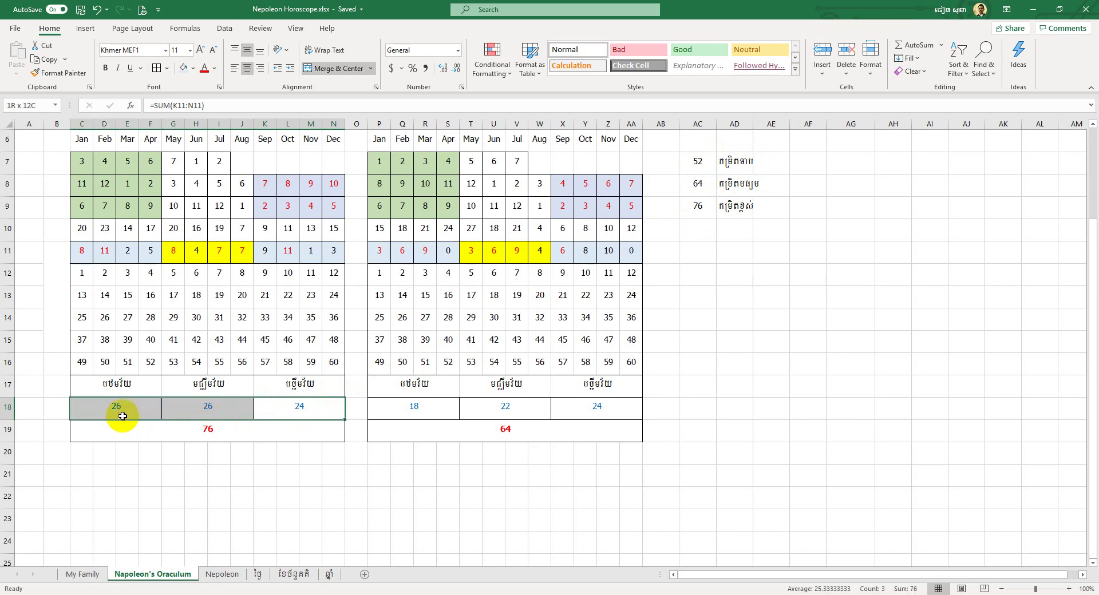
pyautogui.moveTo(199, 409); pyautogui.dragTo(299, 406)
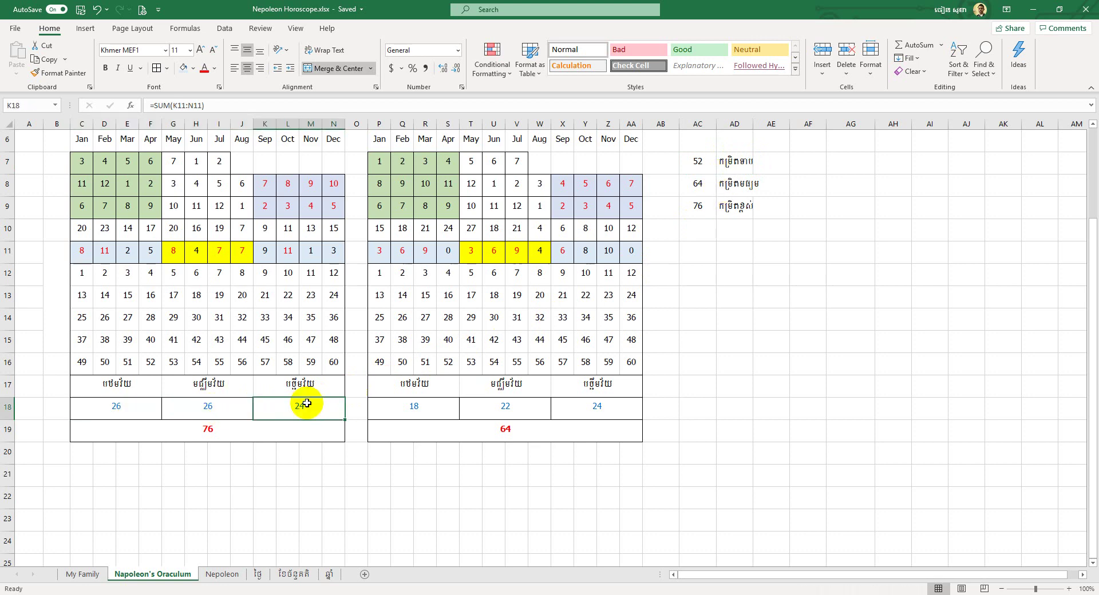
pyautogui.click(217, 409)
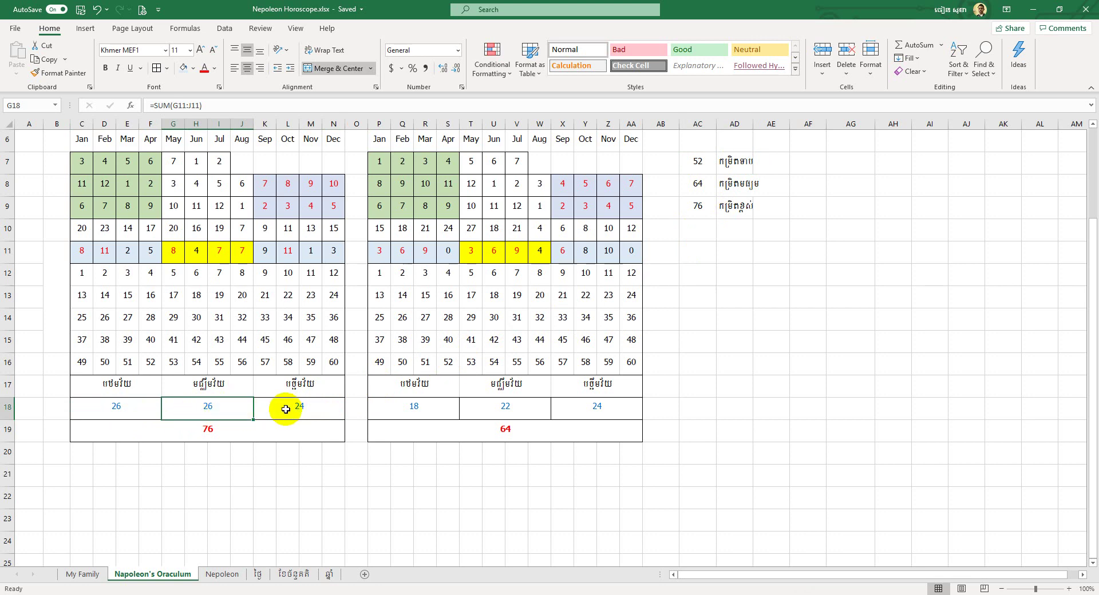
pyautogui.click(292, 407)
pyautogui.click(144, 412)
pyautogui.click(280, 409)
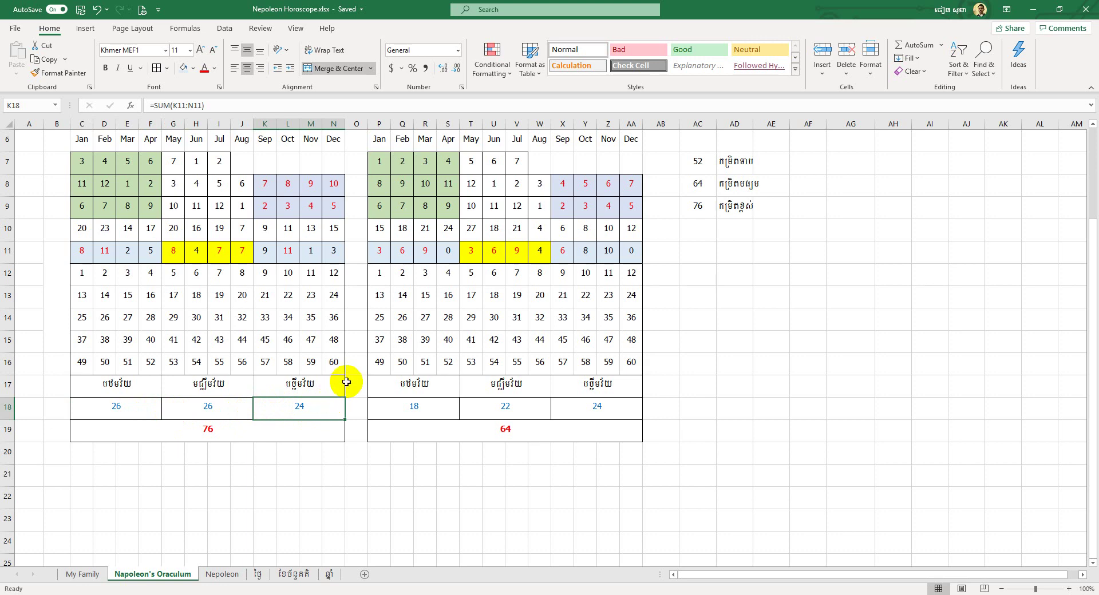
# Examine the high rating level and its threshold score in AC9:AD9
pyautogui.click(732, 207)
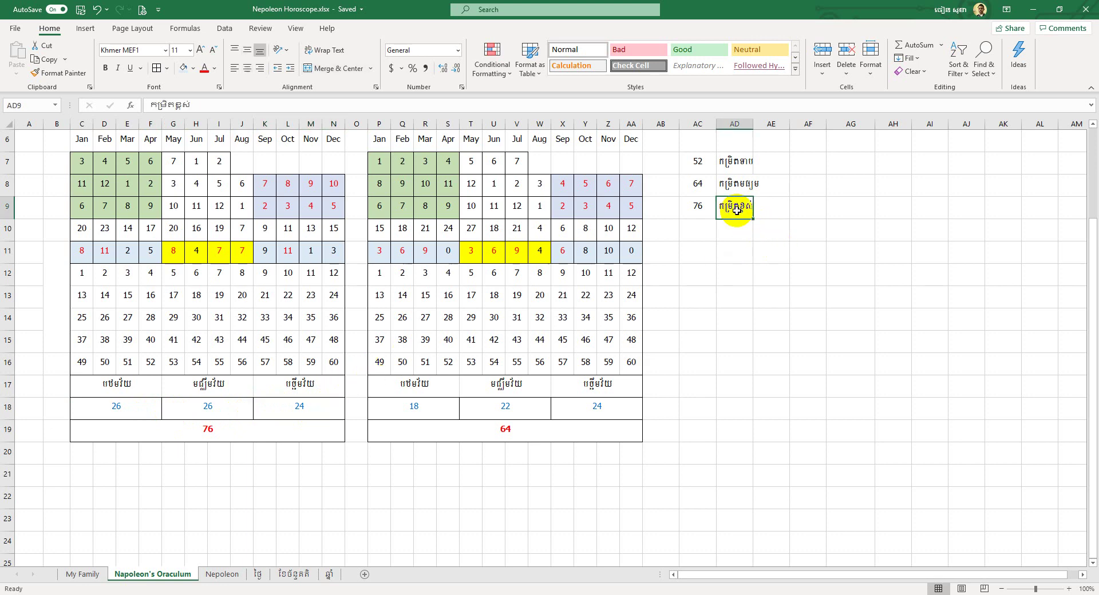
pyautogui.moveTo(693, 212); pyautogui.dragTo(736, 206)
pyautogui.click(728, 237)
pyautogui.click(733, 234)
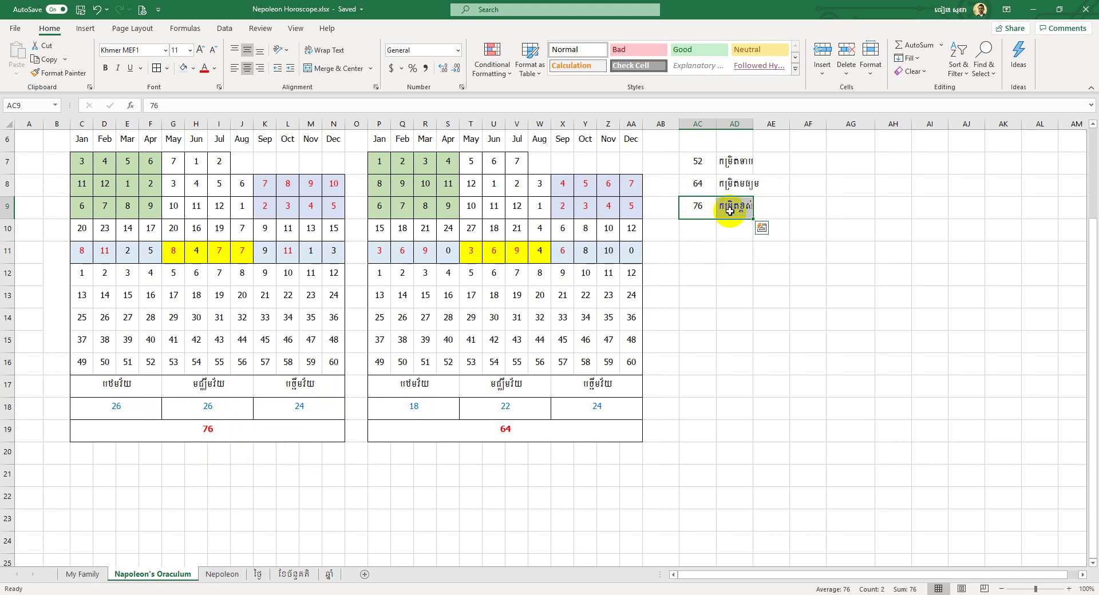
pyautogui.click(737, 235)
pyautogui.moveTo(691, 216); pyautogui.dragTo(739, 206)
pyautogui.click(720, 245)
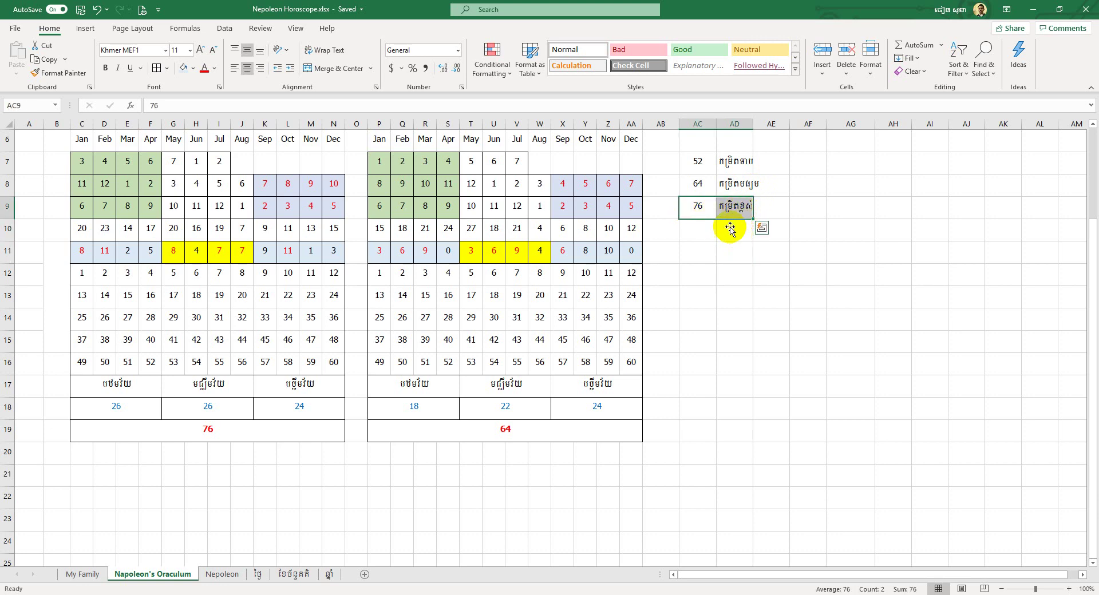
pyautogui.moveTo(689, 207); pyautogui.dragTo(742, 210)
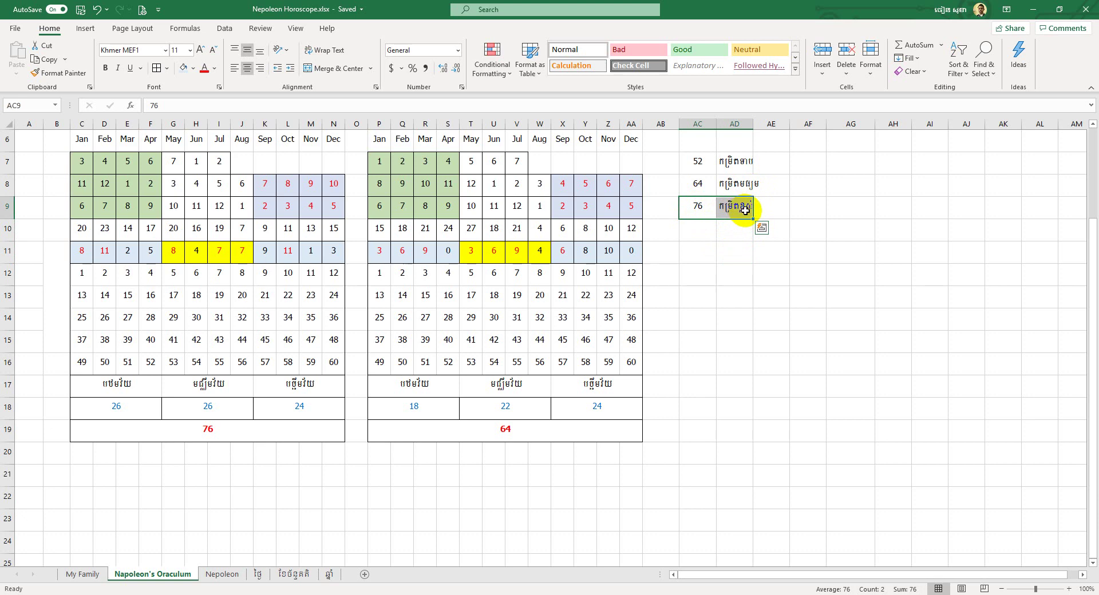
pyautogui.click(723, 230)
pyautogui.click(738, 209)
pyautogui.moveTo(739, 208); pyautogui.dragTo(710, 208)
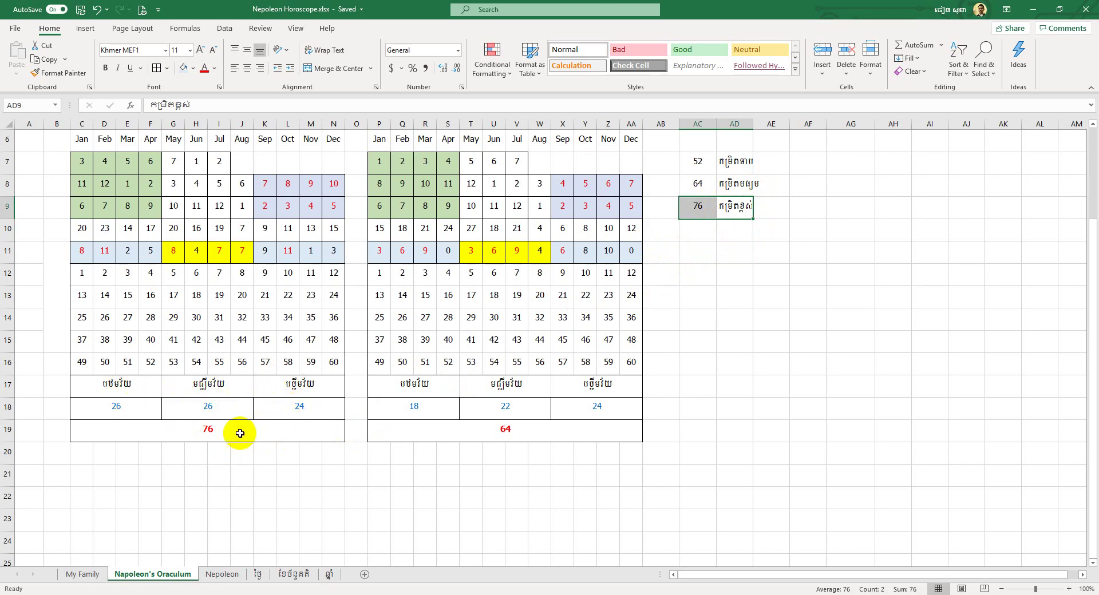
# Trace the life-stage totals in row 18 of the first table into the overall total in C19
pyautogui.click(193, 409)
pyautogui.click(297, 410)
pyautogui.click(130, 410)
pyautogui.click(217, 410)
pyautogui.click(314, 410)
pyautogui.click(230, 430)
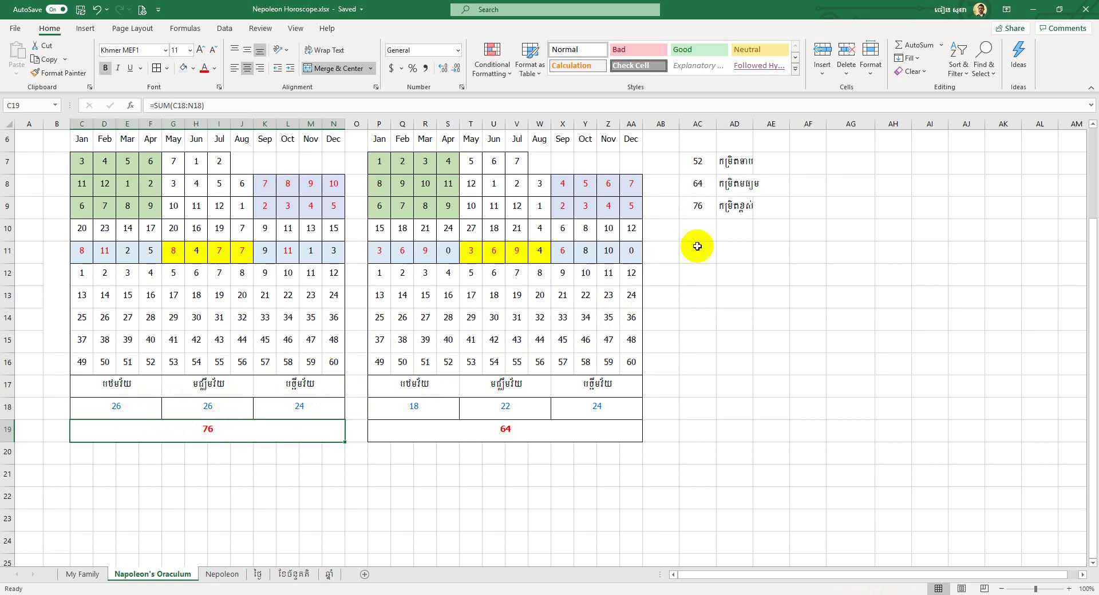
# Compare the high rating level in AD9 with each life-stage total in C18, G18 and K18
pyautogui.click(731, 207)
pyautogui.click(206, 407)
pyautogui.click(130, 407)
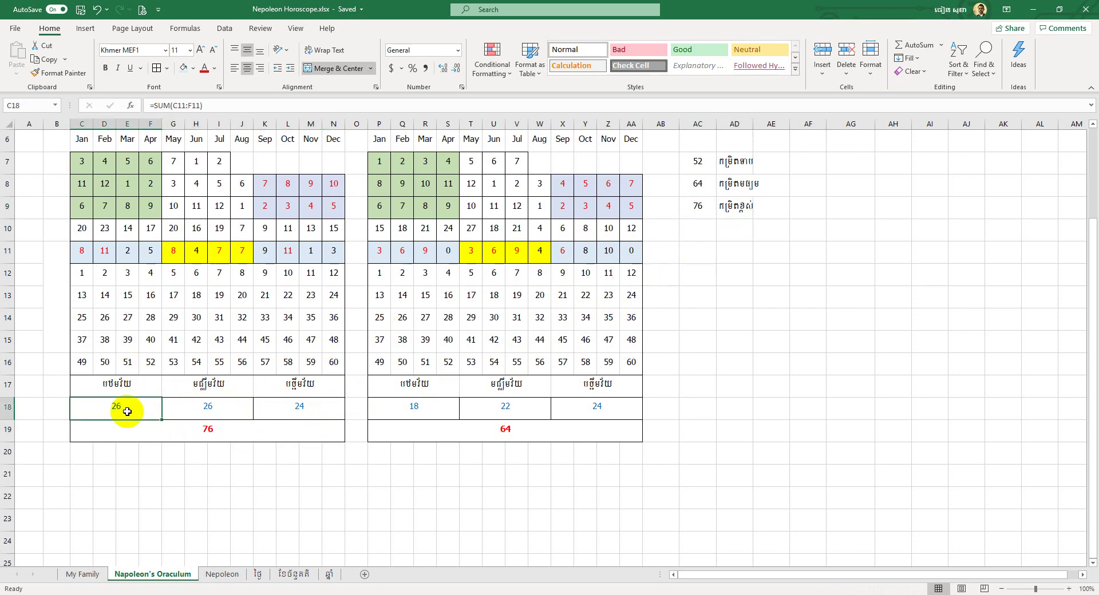
pyautogui.click(308, 406)
pyautogui.click(208, 409)
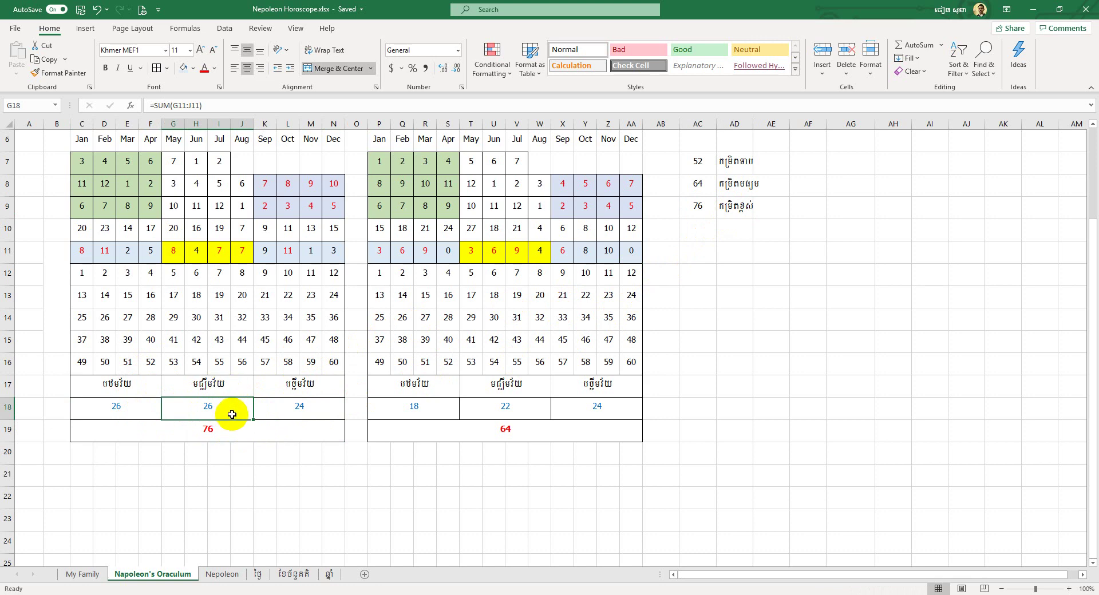
pyautogui.click(299, 411)
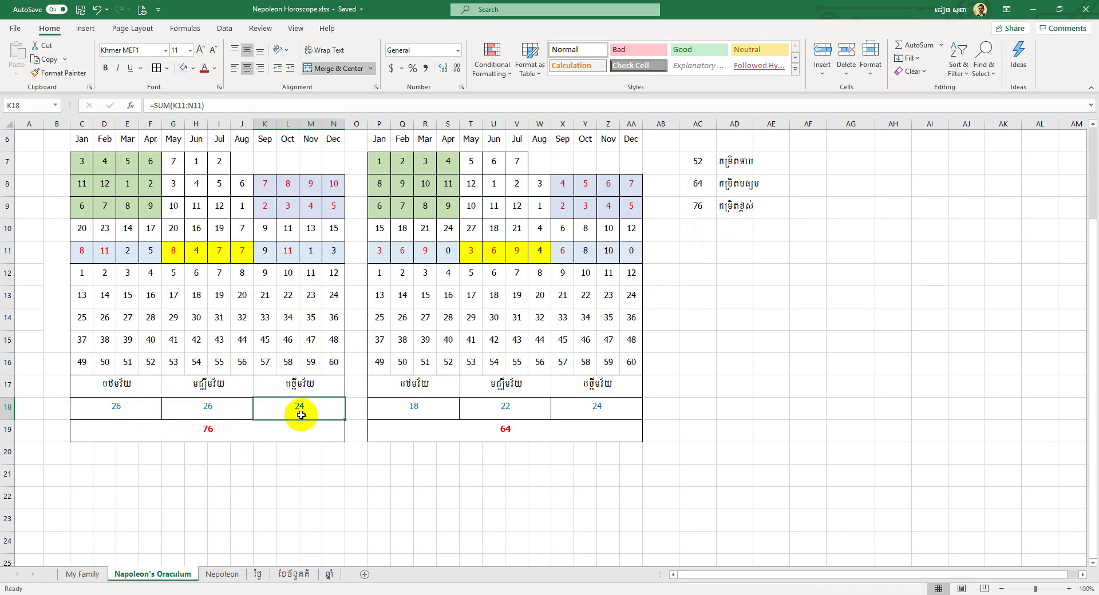
pyautogui.click(132, 413)
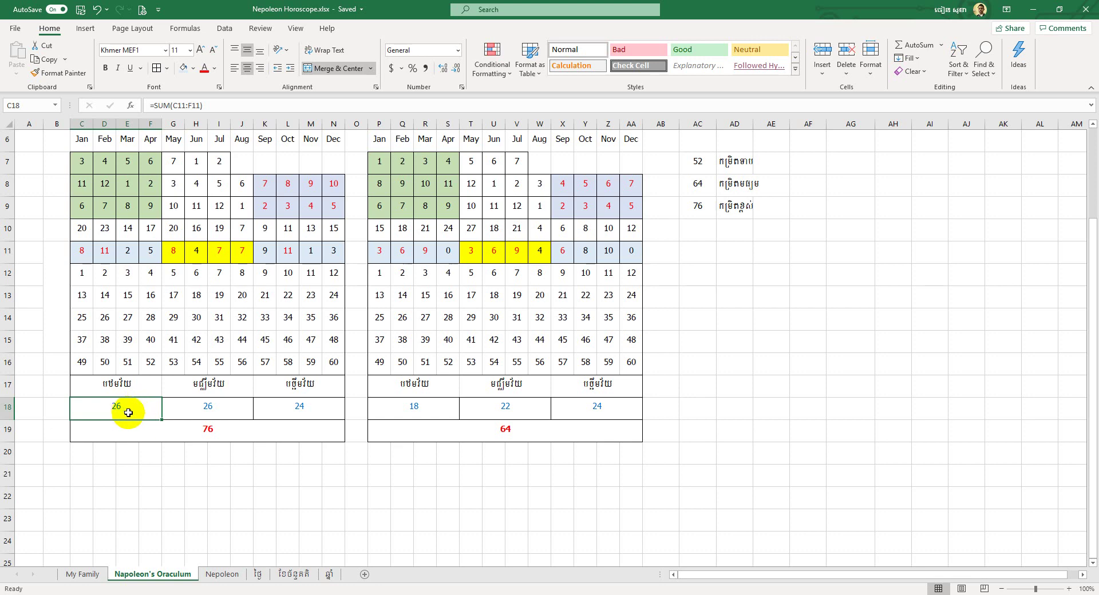
pyautogui.click(227, 413)
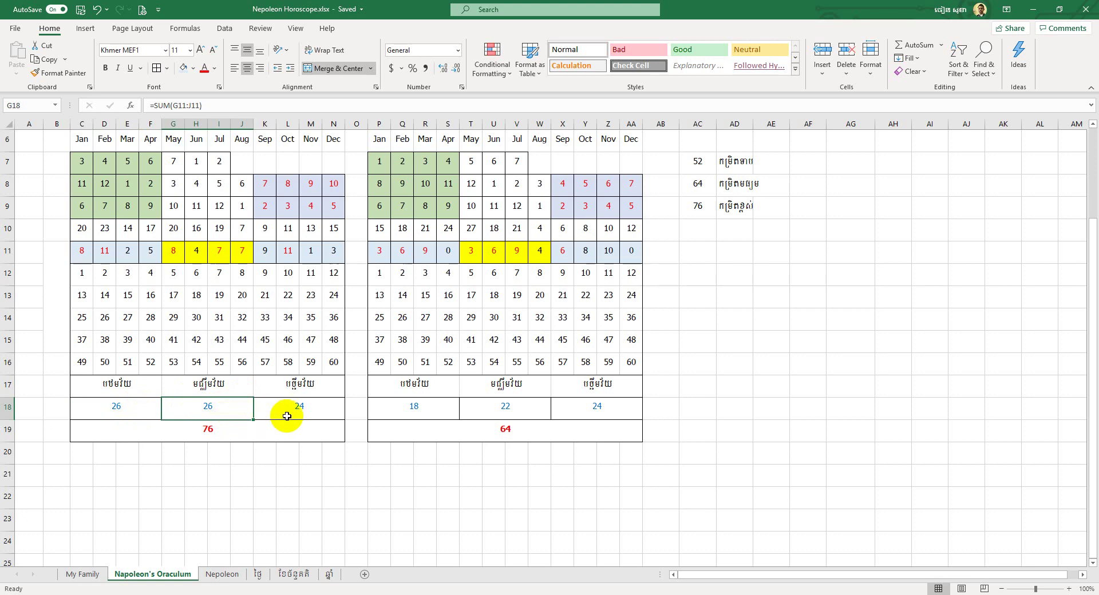
pyautogui.click(294, 409)
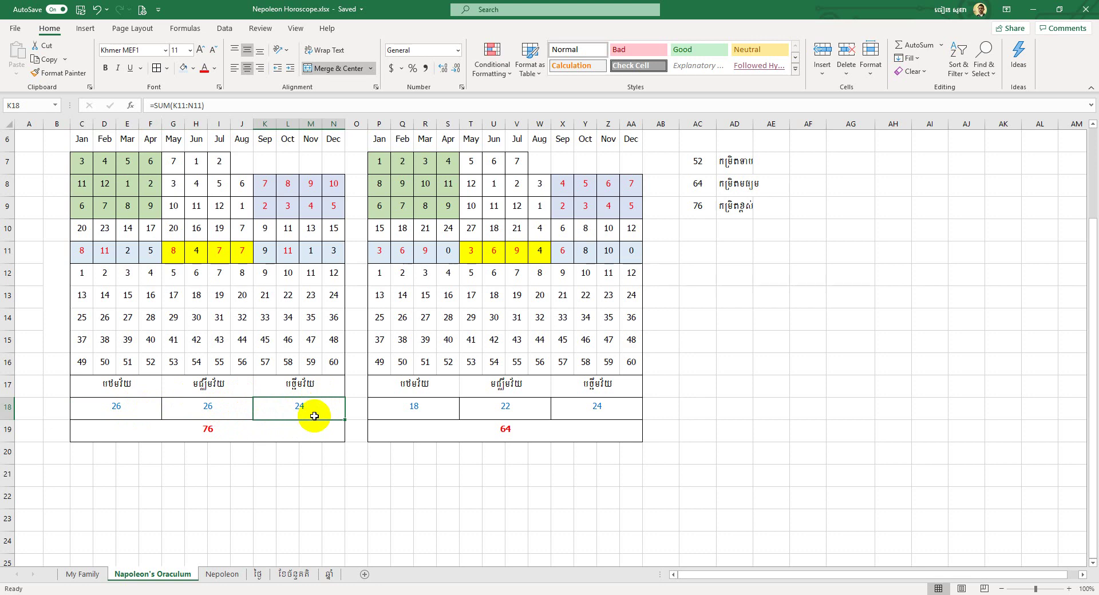
# Match the first table's overall total in C19 against the high rating level in AC9:AD9
pyautogui.moveTo(701, 207); pyautogui.dragTo(744, 208)
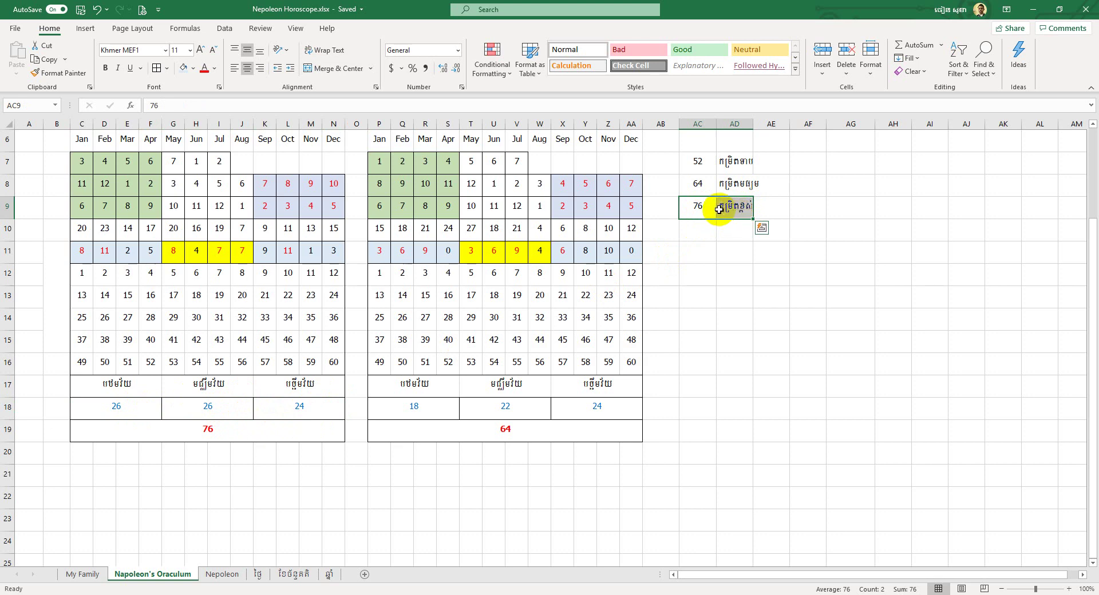
pyautogui.click(240, 429)
pyautogui.click(742, 211)
pyautogui.moveTo(742, 211); pyautogui.dragTo(708, 207)
pyautogui.click(718, 244)
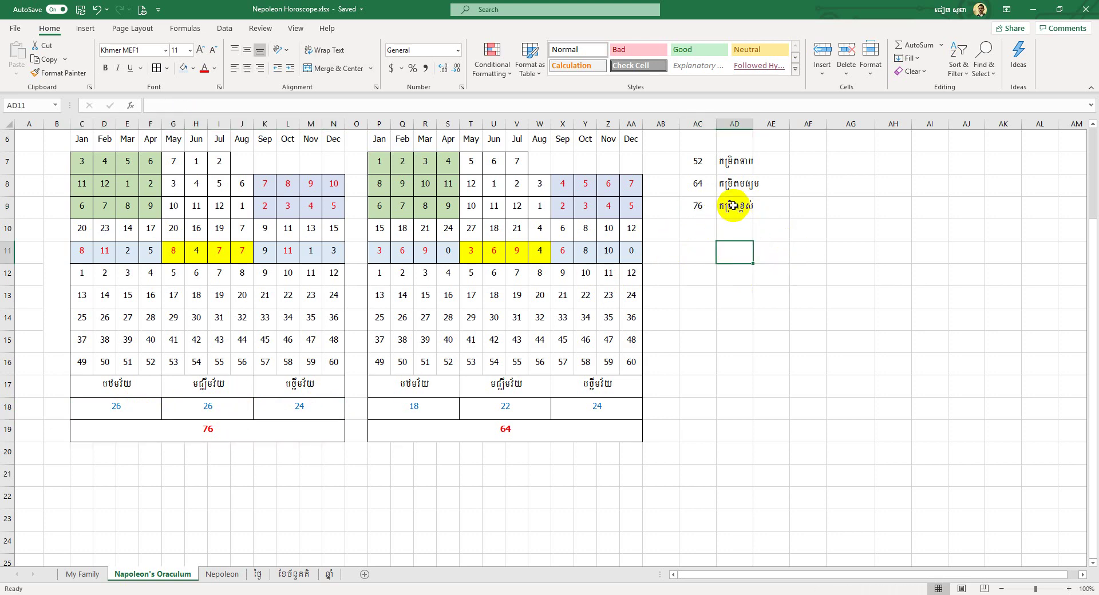
pyautogui.moveTo(706, 206); pyautogui.dragTo(734, 208)
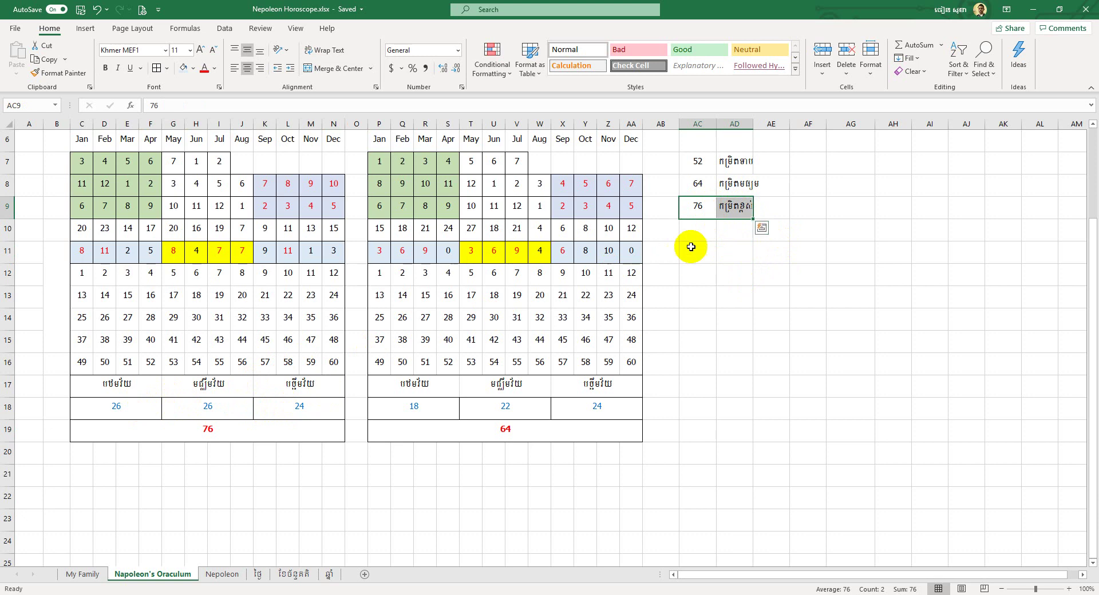
# Examine the medium rating level in AC8:AD8 in relation to the life-stage headings in row 17 of the first table
pyautogui.click(704, 187)
pyautogui.moveTo(704, 187); pyautogui.dragTo(740, 185)
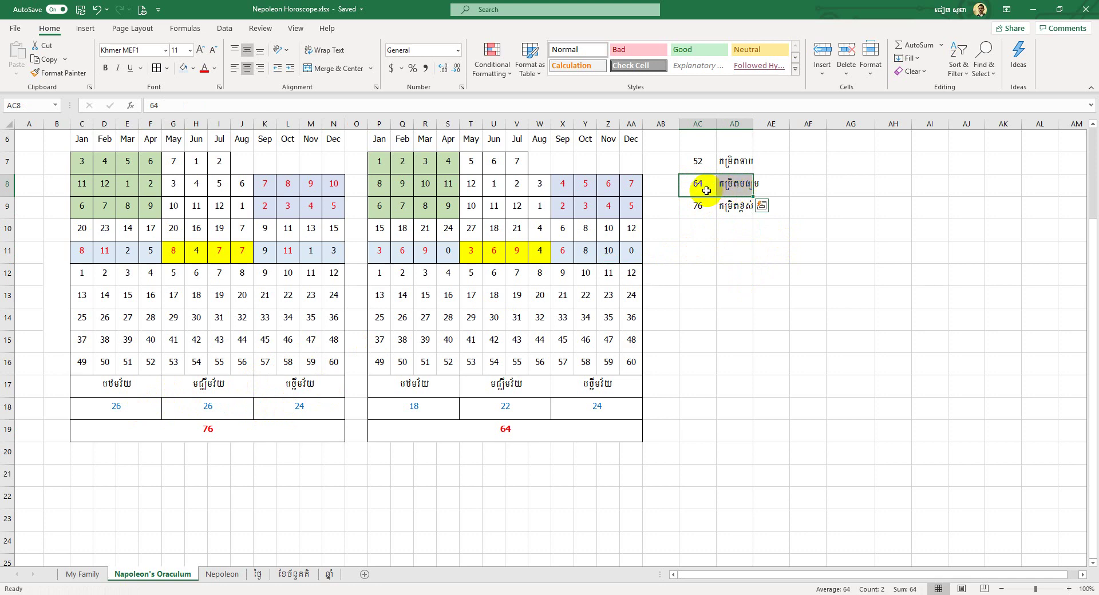
pyautogui.moveTo(119, 386); pyautogui.dragTo(327, 385)
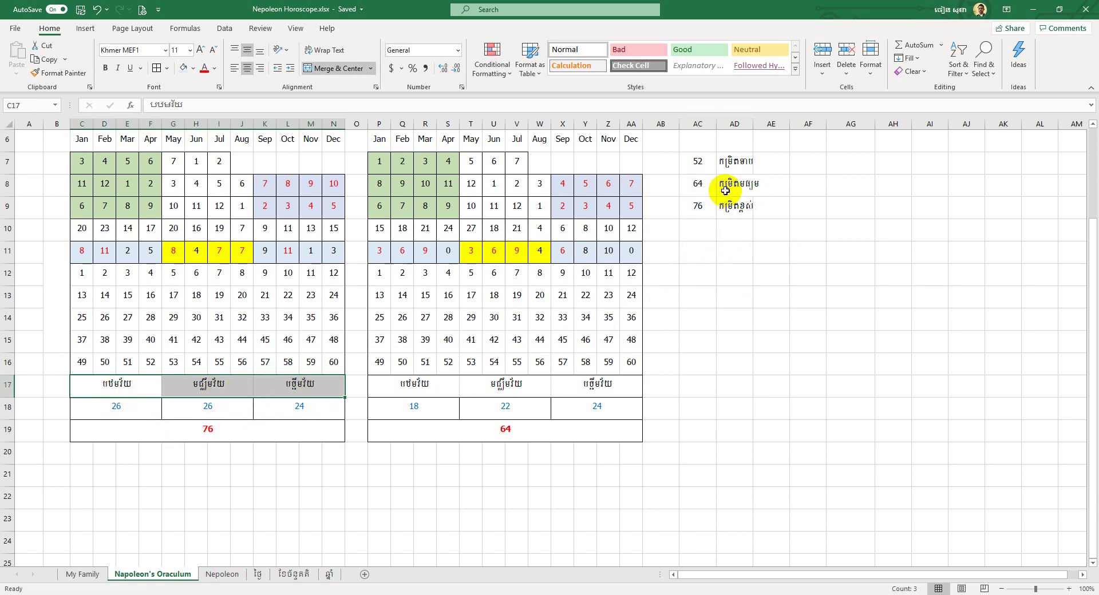
pyautogui.click(708, 184)
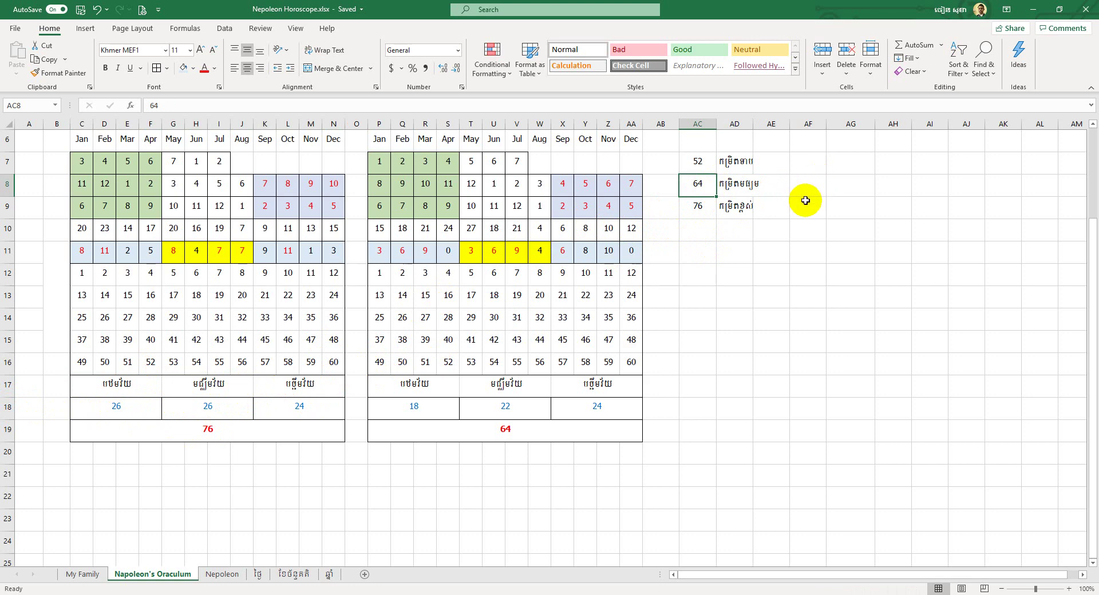
pyautogui.click(734, 185)
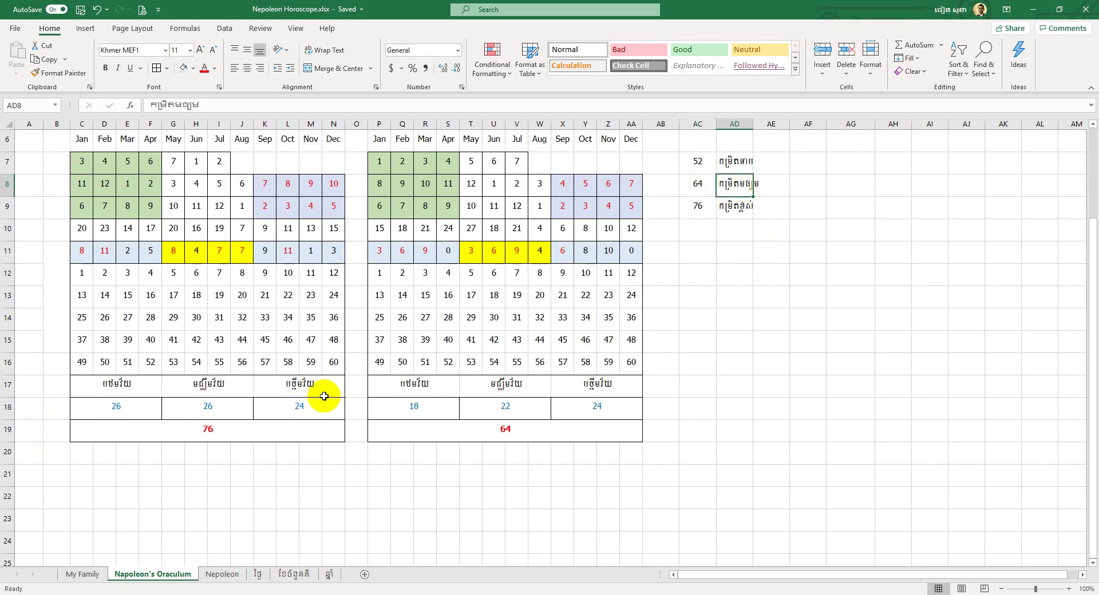
# Compare the last life-stage total in K18 with the medium and low rating levels in AC7:AD8
pyautogui.click(302, 407)
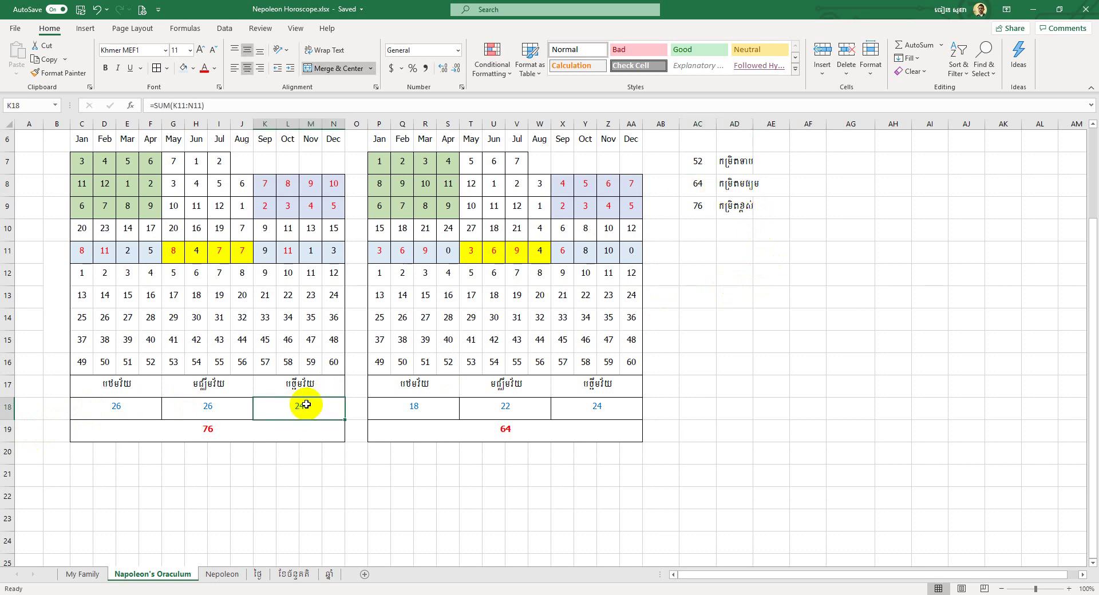
pyautogui.click(745, 189)
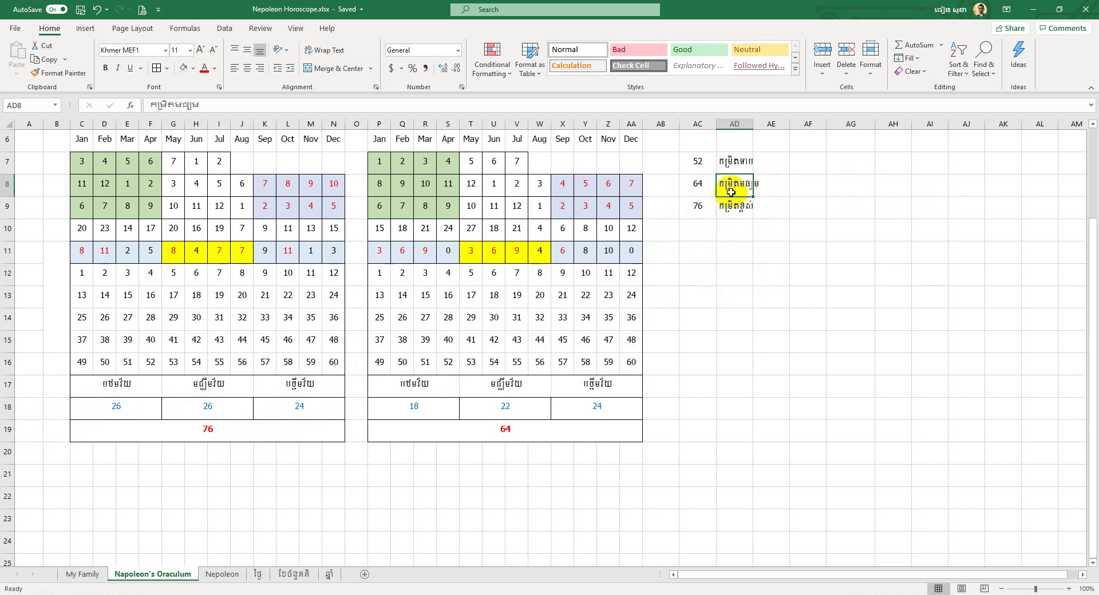
pyautogui.click(729, 160)
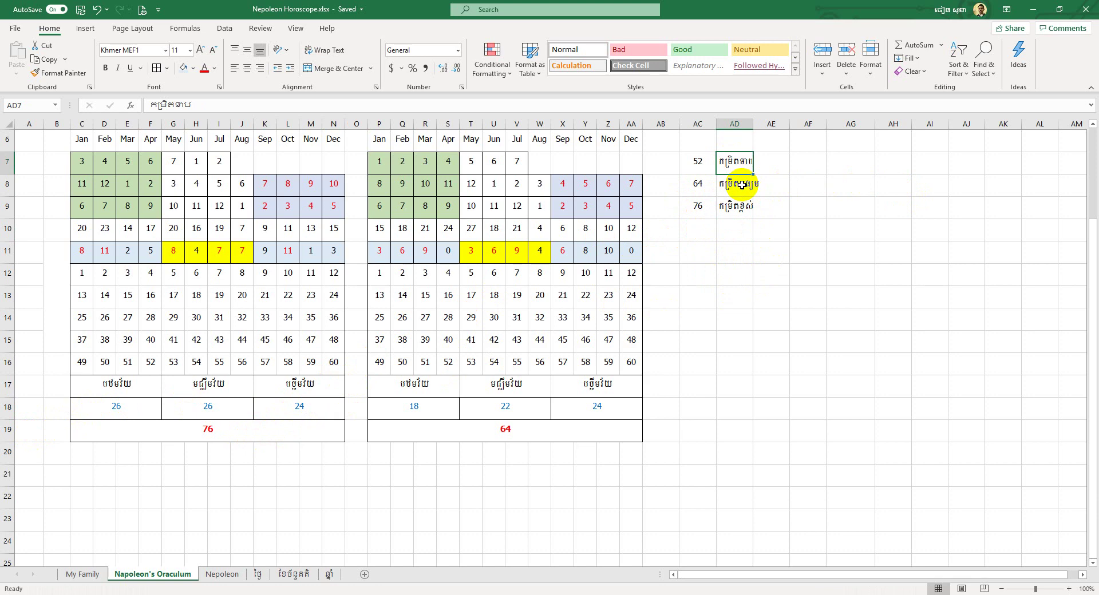
pyautogui.moveTo(699, 184); pyautogui.dragTo(743, 182)
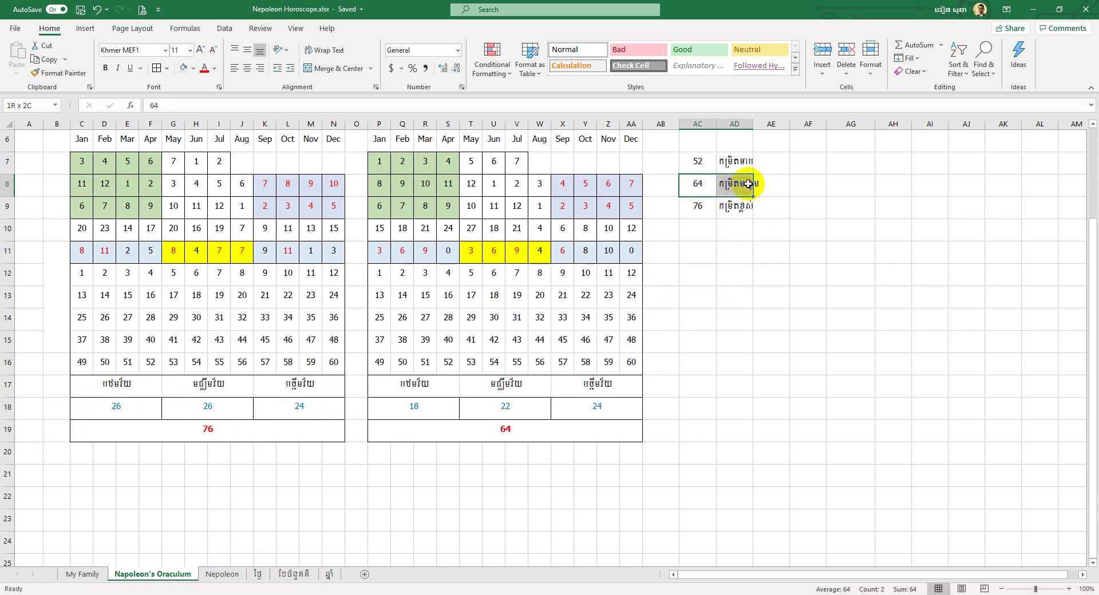
pyautogui.click(736, 245)
pyautogui.click(700, 161)
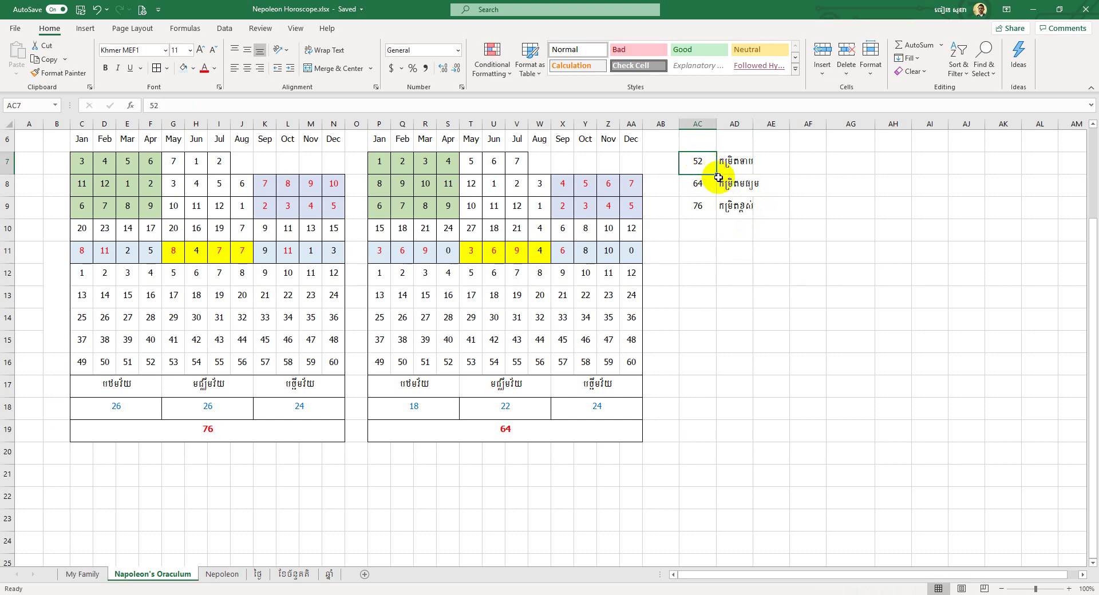
# Review the three rating thresholds and their low, medium and high labels in AC7:AD9
pyautogui.moveTo(718, 178); pyautogui.dragTo(733, 206)
pyautogui.click(699, 172)
pyautogui.click(713, 200)
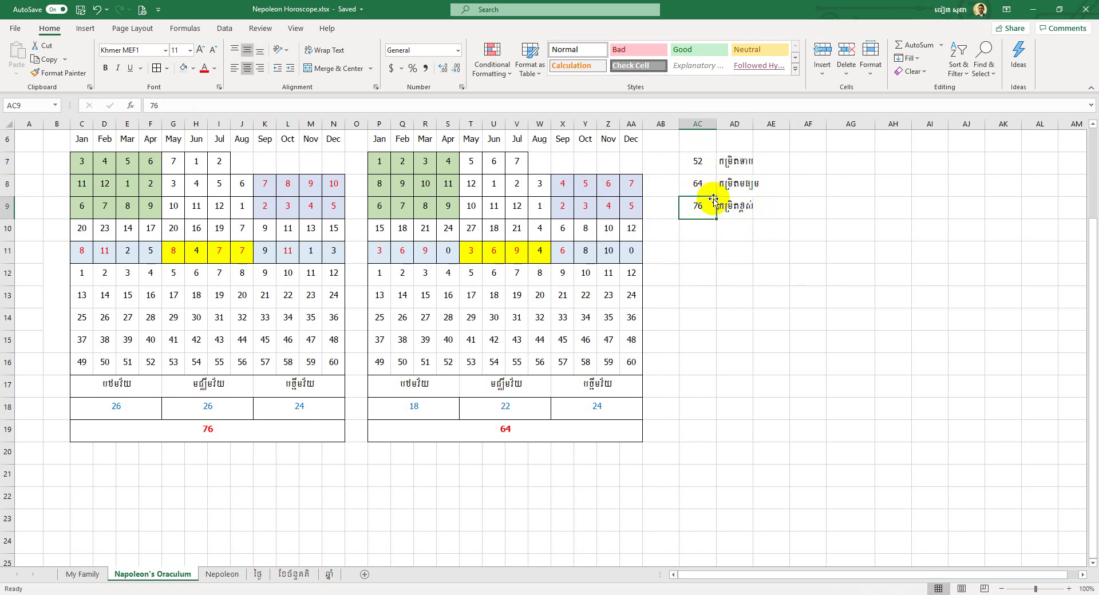
pyautogui.moveTo(726, 160); pyautogui.dragTo(740, 212)
pyautogui.moveTo(689, 162); pyautogui.dragTo(742, 207)
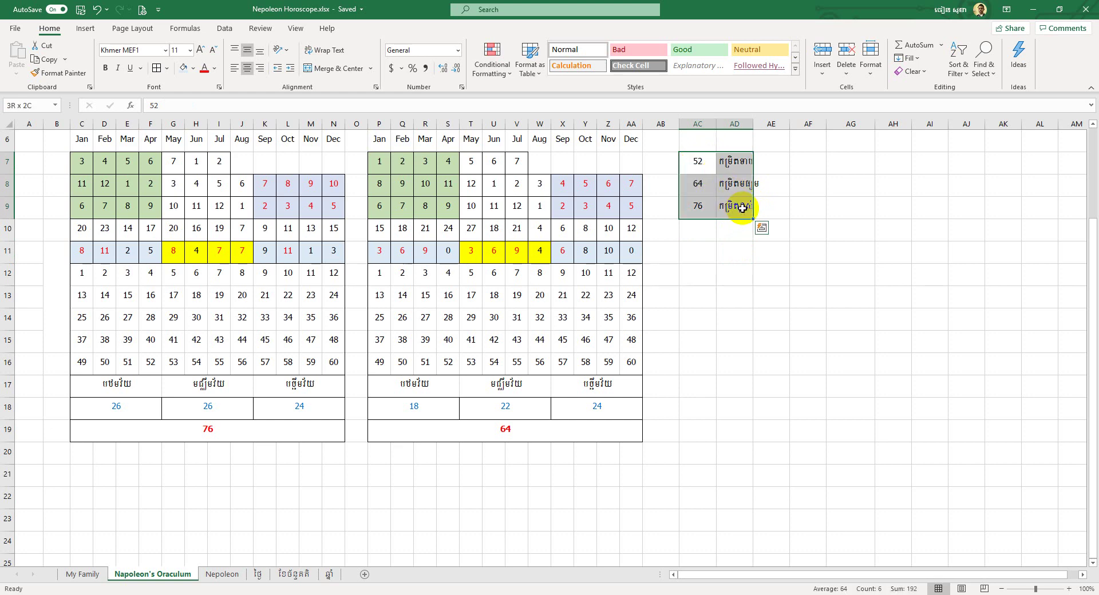
# Compare the first table's last life-stage heading and total in K17:K18 with the low rating level in AC7:AD7
pyautogui.click(300, 386)
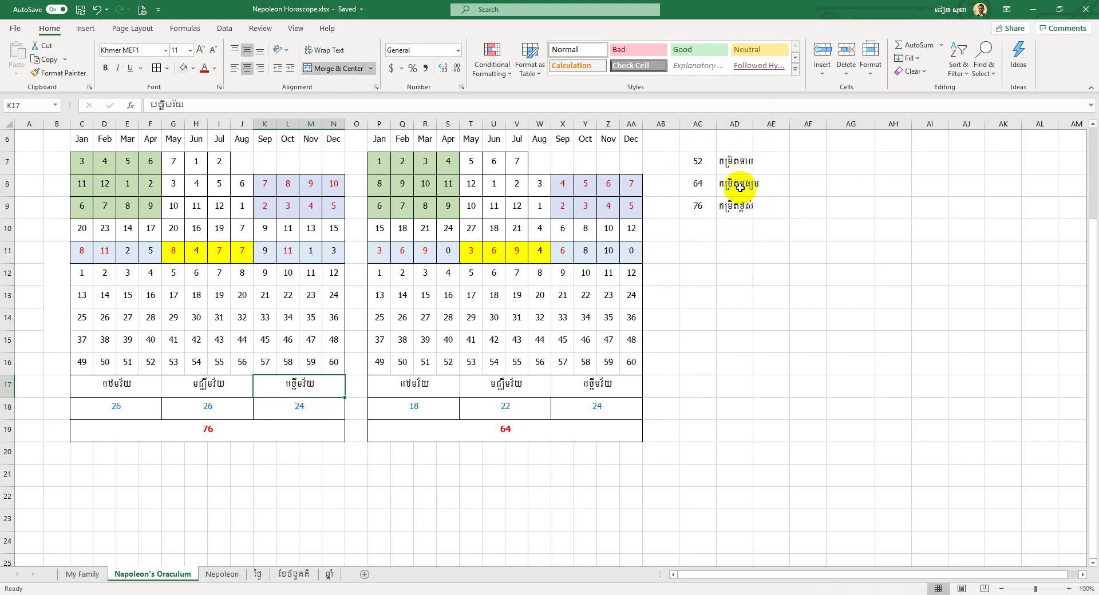
pyautogui.click(697, 163)
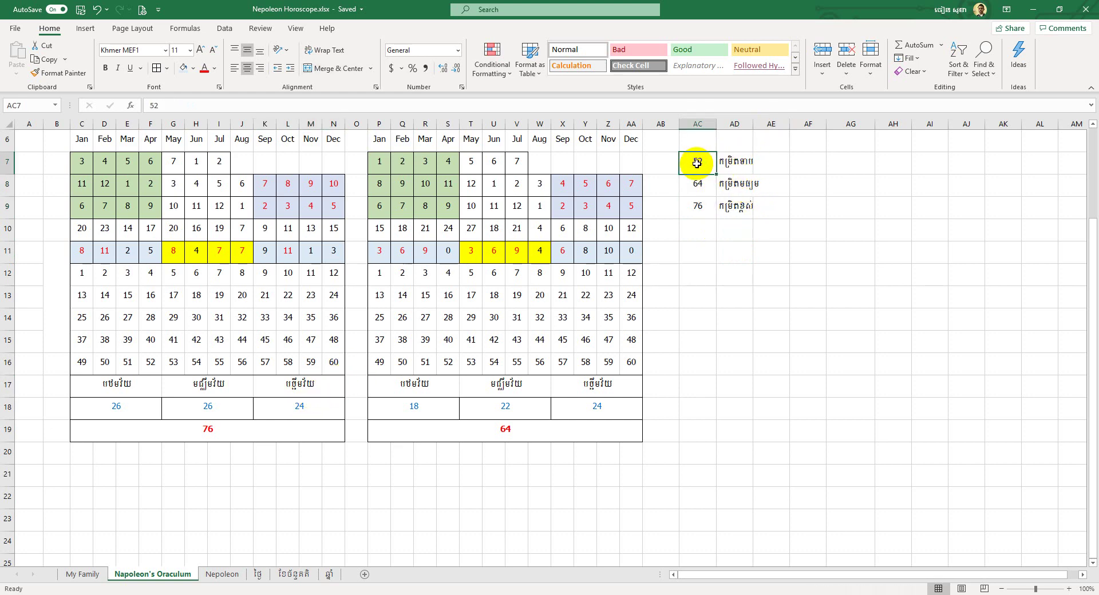
pyautogui.click(726, 162)
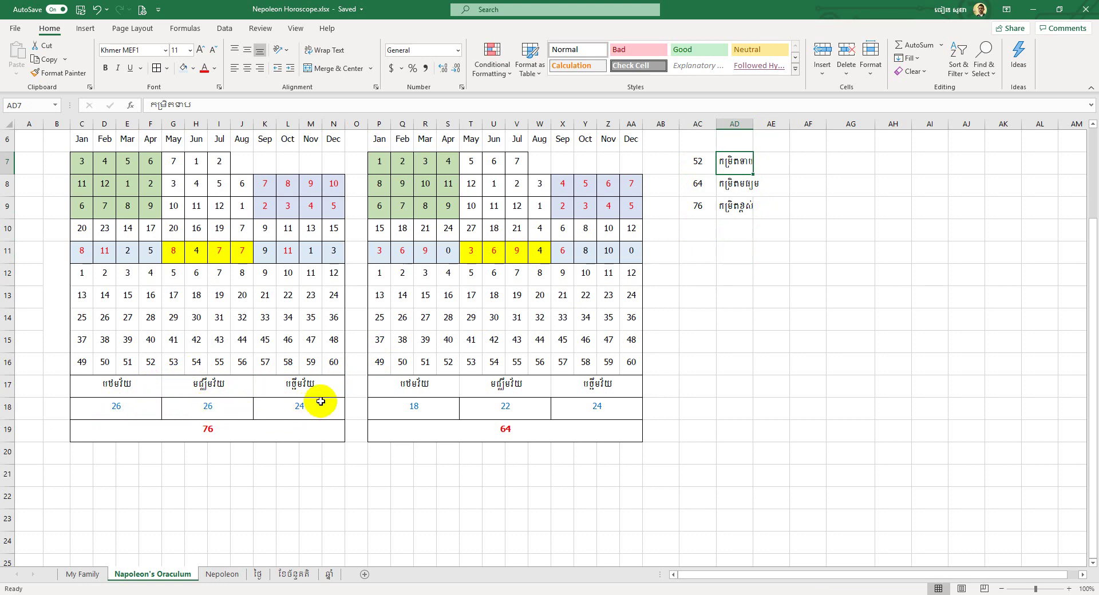
pyautogui.click(307, 387)
pyautogui.click(314, 409)
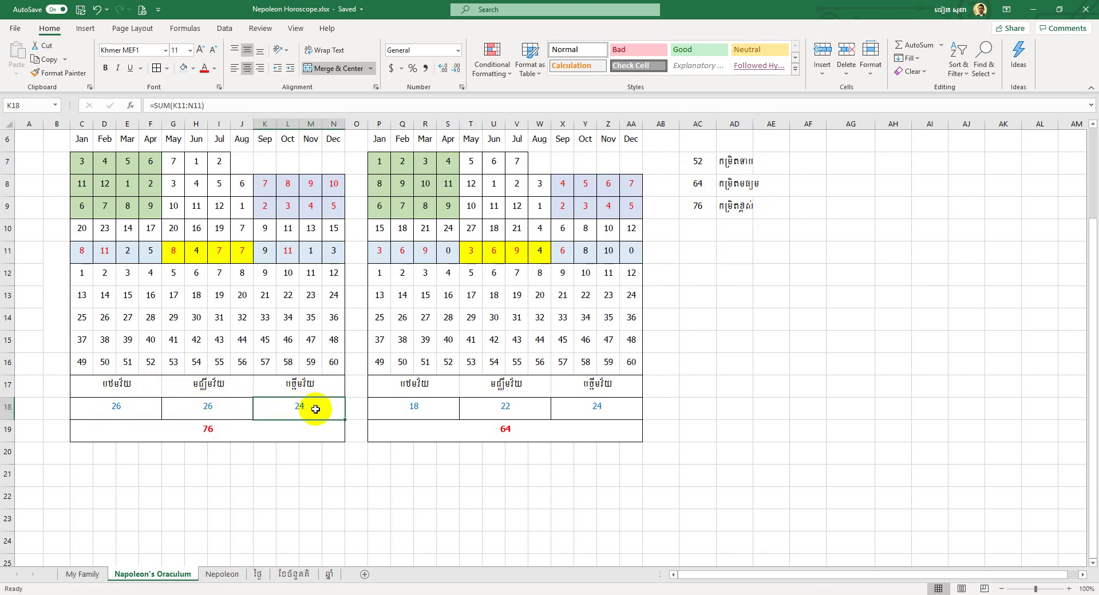
pyautogui.click(703, 163)
pyautogui.click(174, 407)
pyautogui.click(318, 406)
pyautogui.moveTo(693, 165); pyautogui.dragTo(734, 164)
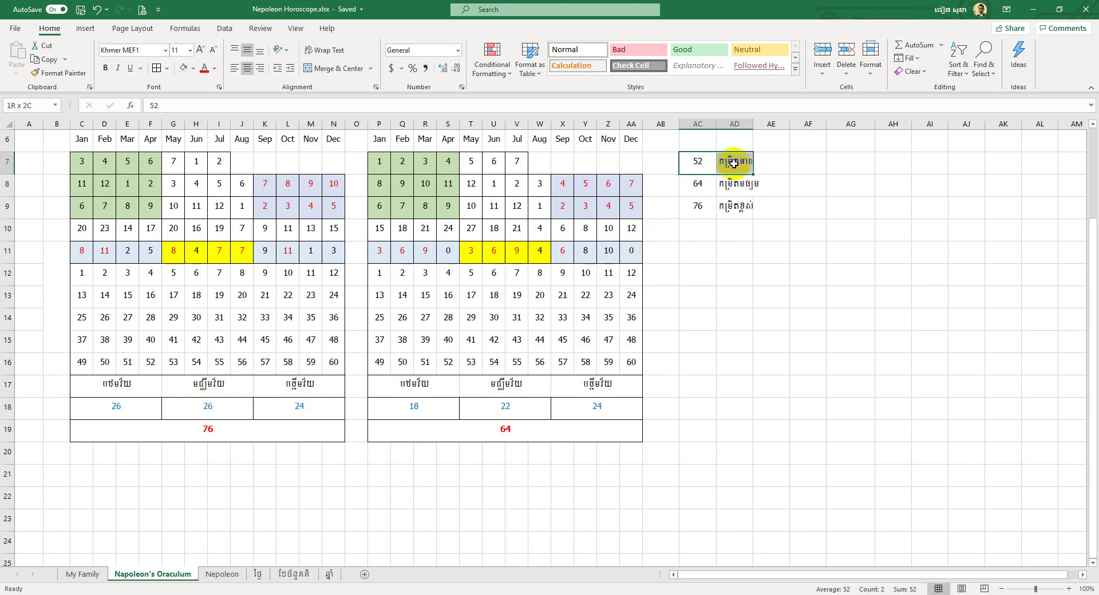
# Inspect the first table's overall total formula in C19 and compare it with the low rating level in AC7:AD7
pyautogui.click(238, 426)
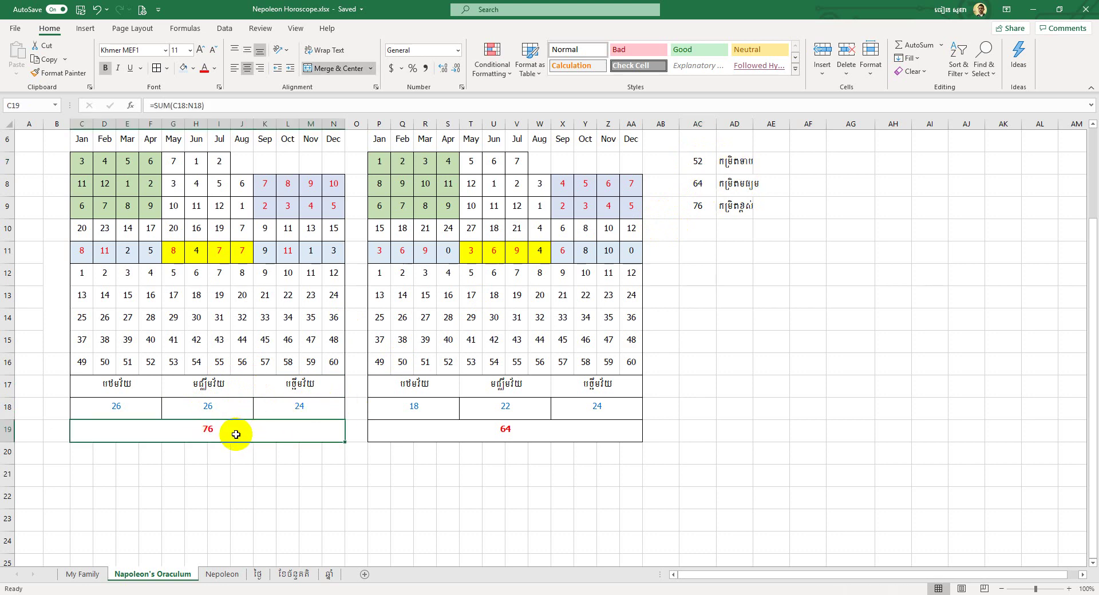
pyautogui.doubleClick(236, 434)
pyautogui.press('Return')
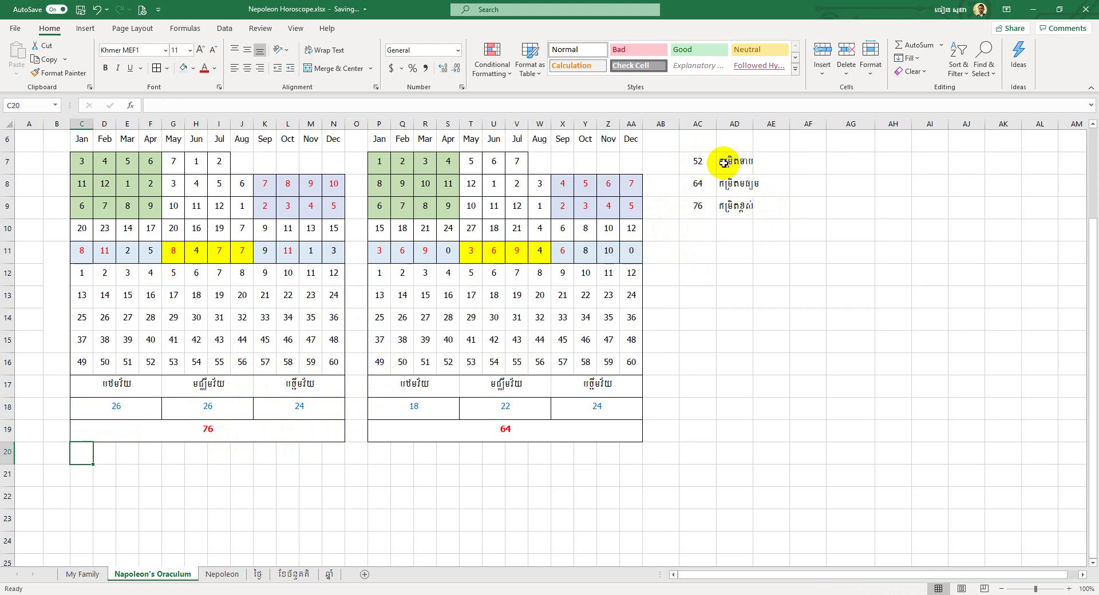
pyautogui.moveTo(698, 162); pyautogui.dragTo(719, 163)
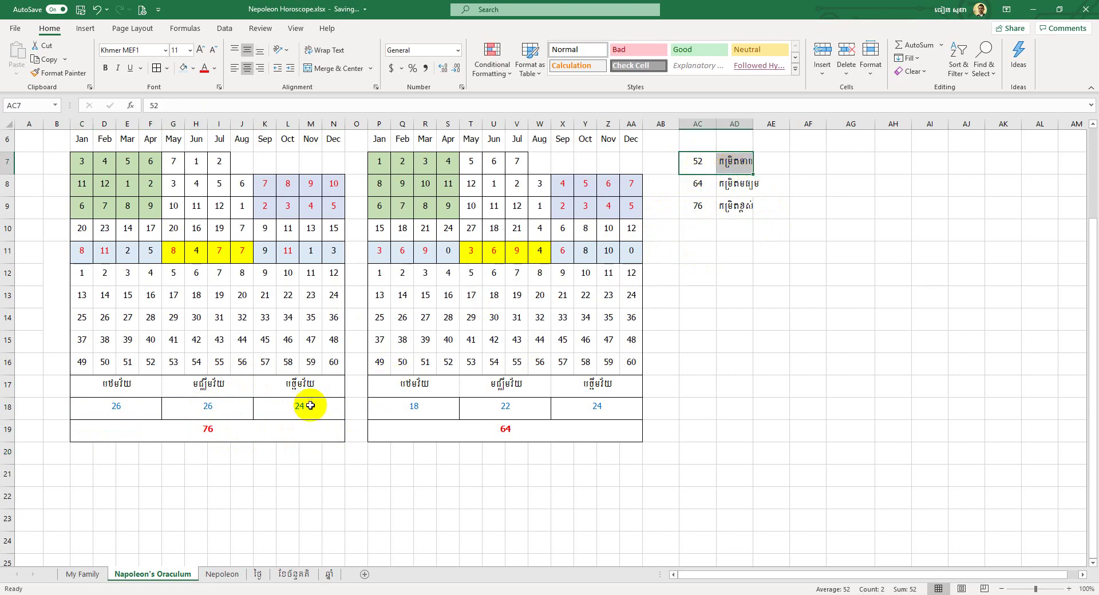
pyautogui.click(293, 449)
pyautogui.click(709, 275)
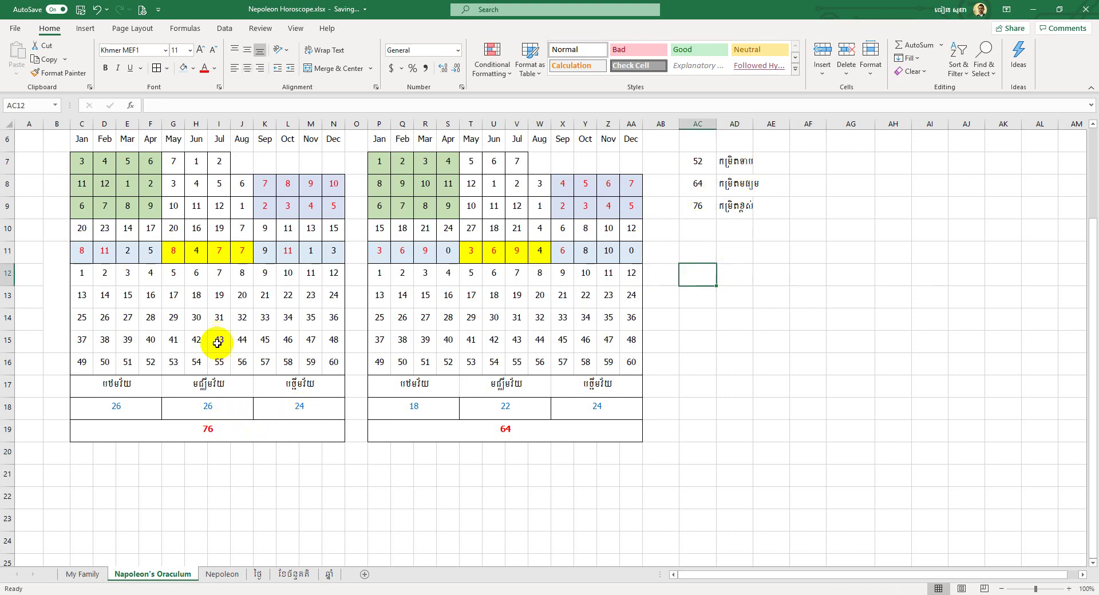
# Review the monthly results in C11:N11 and the life-stage totals derived from them in C18, G18 and K18
pyautogui.moveTo(81, 252); pyautogui.dragTo(324, 254)
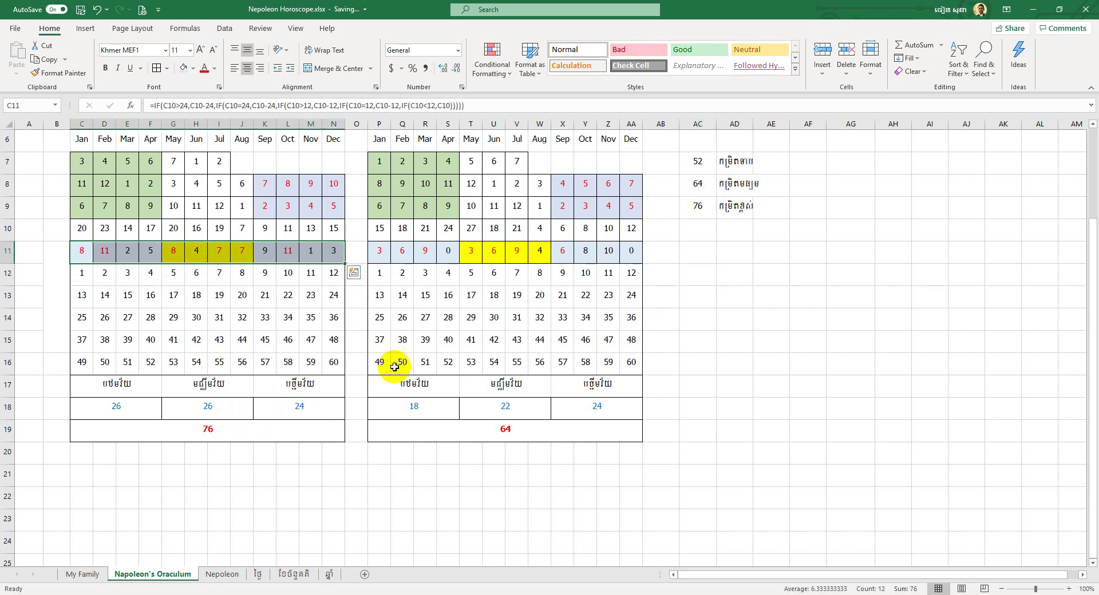
pyautogui.click(356, 498)
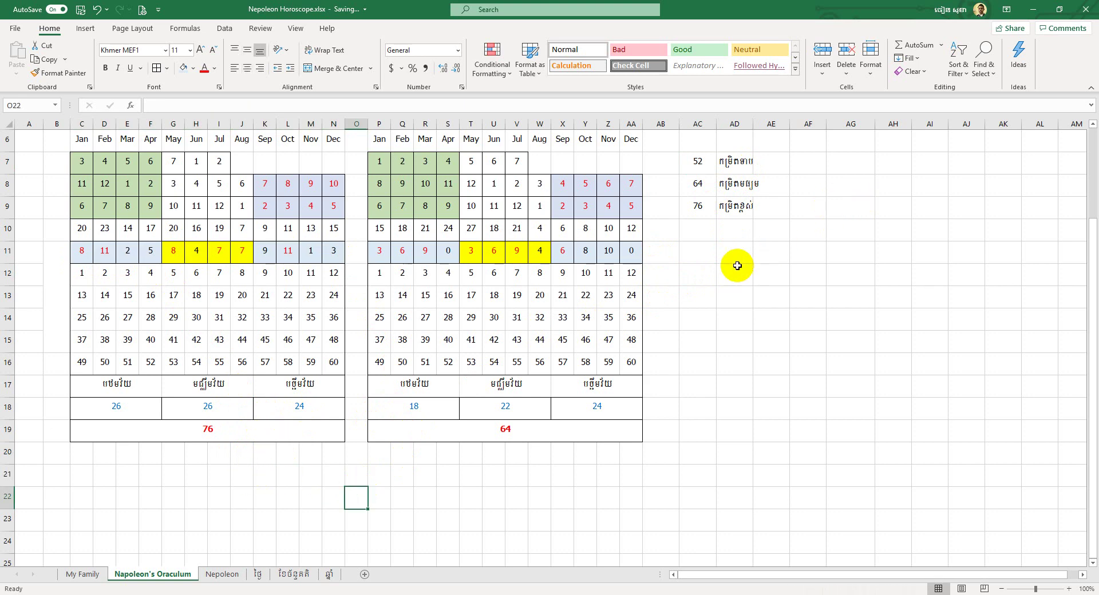
pyautogui.click(722, 164)
pyautogui.click(133, 406)
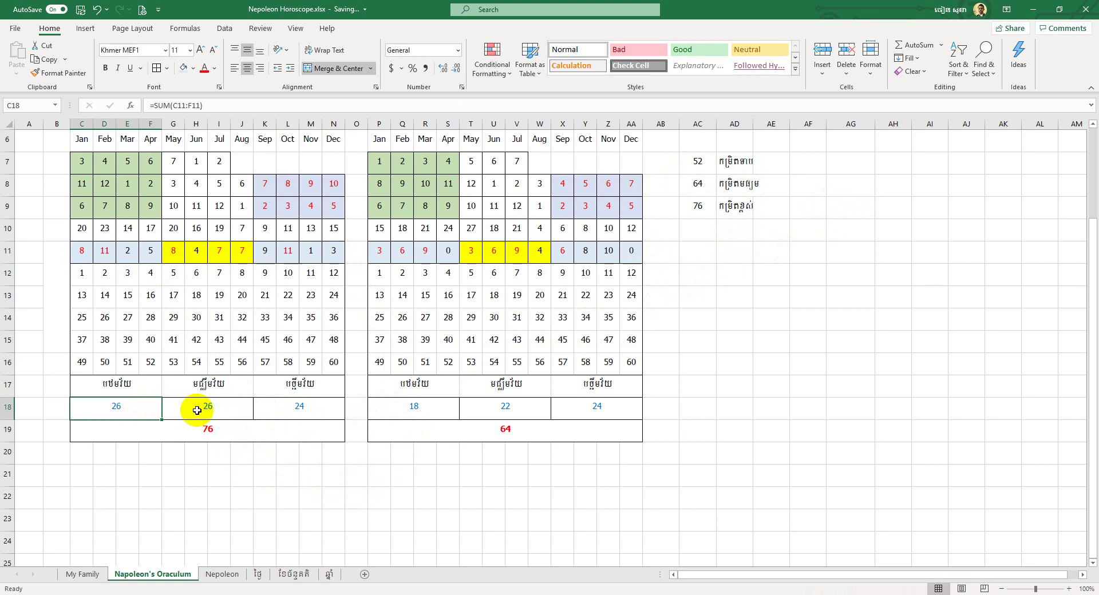
pyautogui.click(225, 411)
pyautogui.click(300, 407)
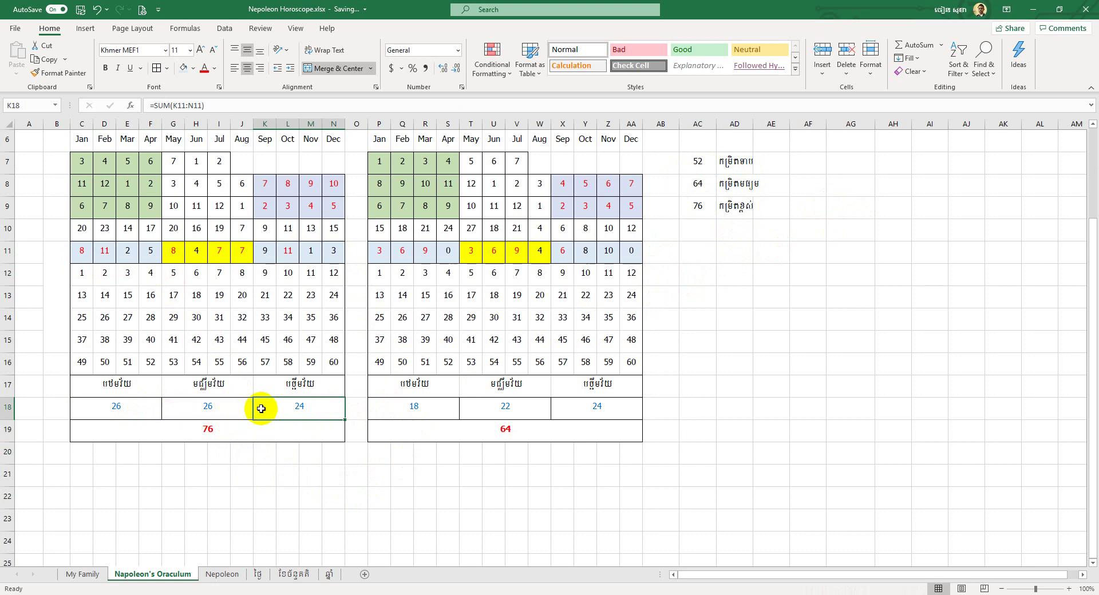
# Examine the first life-stage heading in C17 together with its total in C18
pyautogui.click(147, 407)
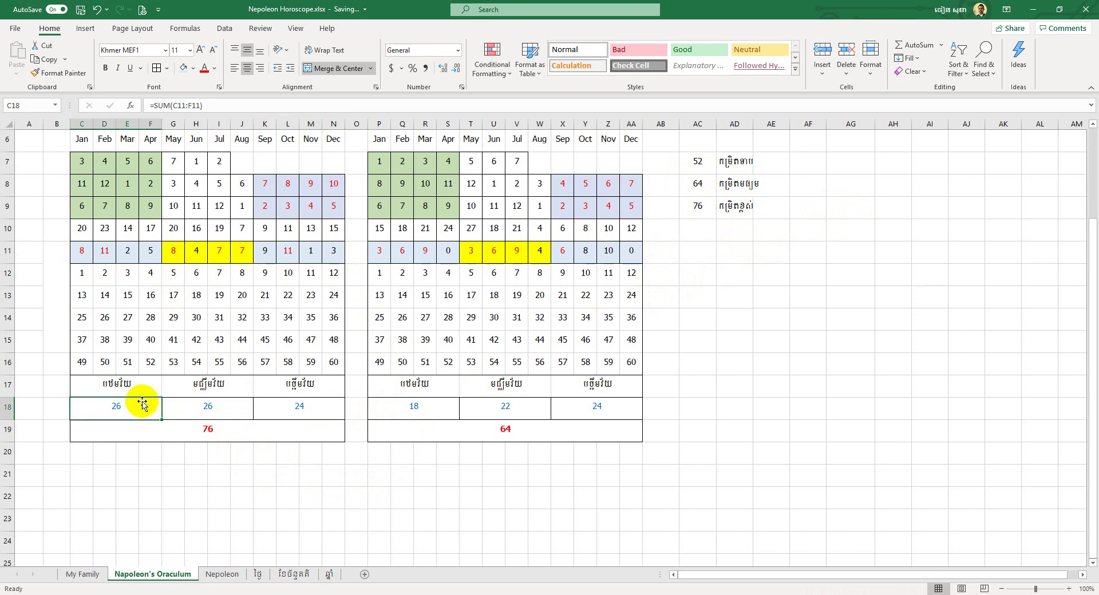
pyautogui.click(133, 391)
pyautogui.click(139, 412)
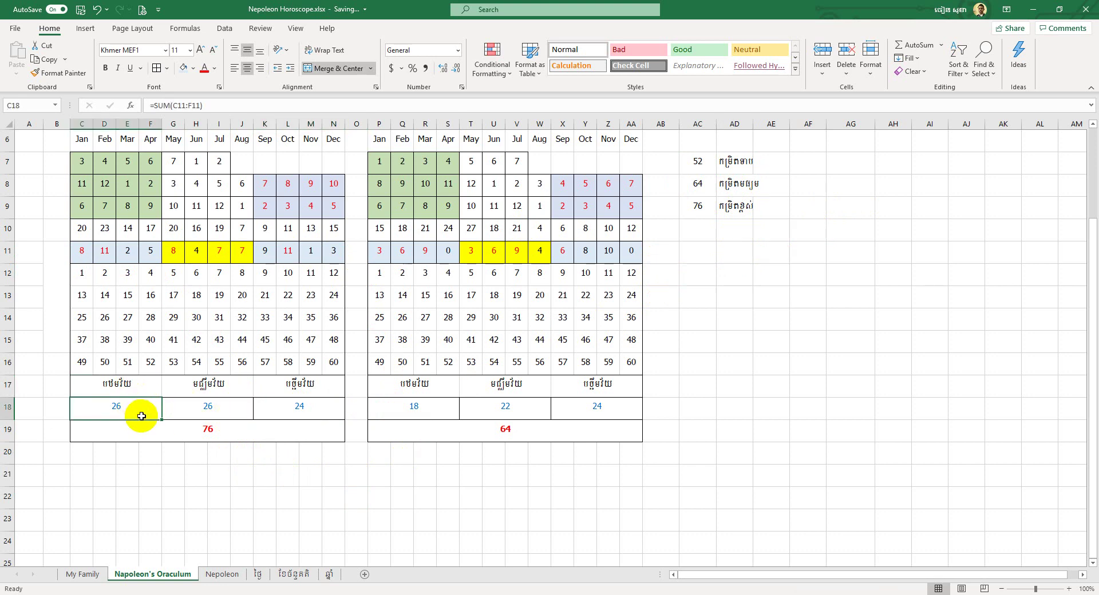
pyautogui.click(140, 385)
pyautogui.click(138, 408)
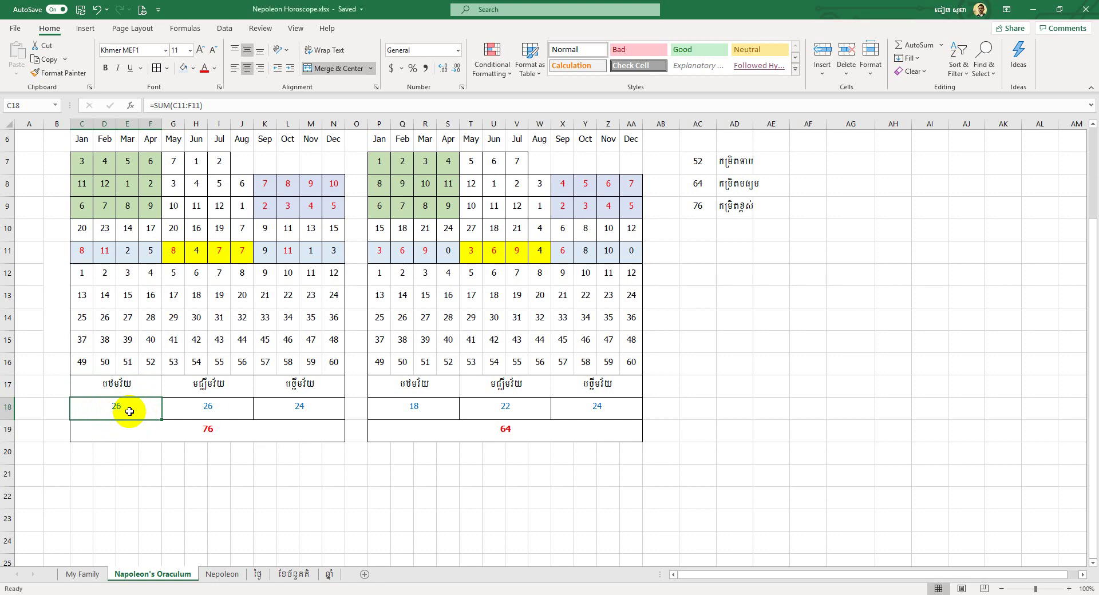
pyautogui.moveTo(130, 411)
pyautogui.mouseDown()
pyautogui.moveTo(135, 422)
pyautogui.moveTo(121, 411)
pyautogui.mouseUp()
pyautogui.click(144, 382)
pyautogui.click(135, 407)
pyautogui.click(140, 384)
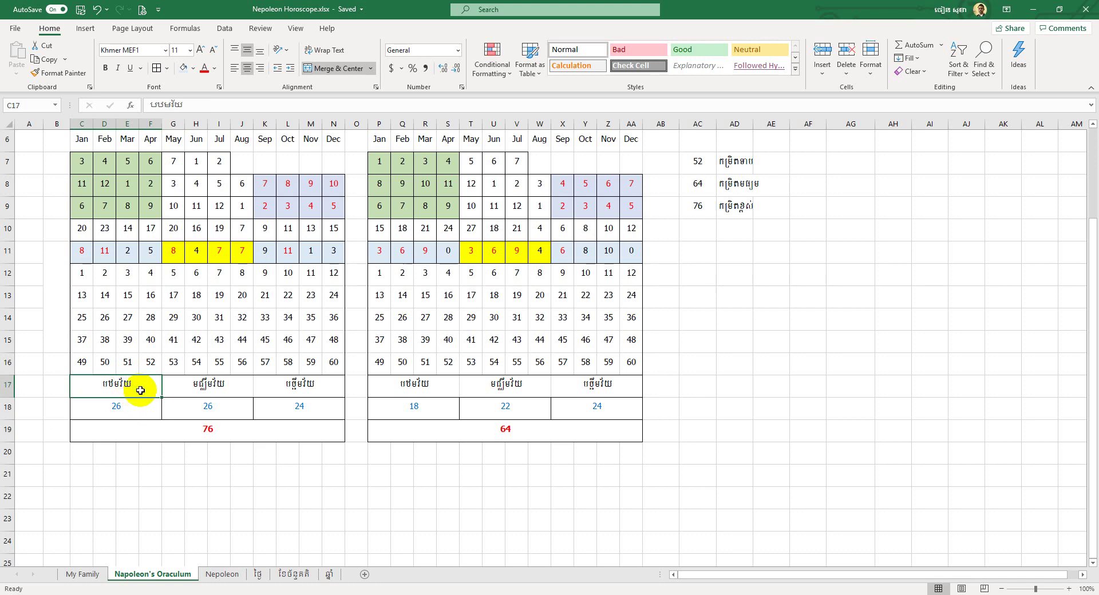
pyautogui.click(135, 406)
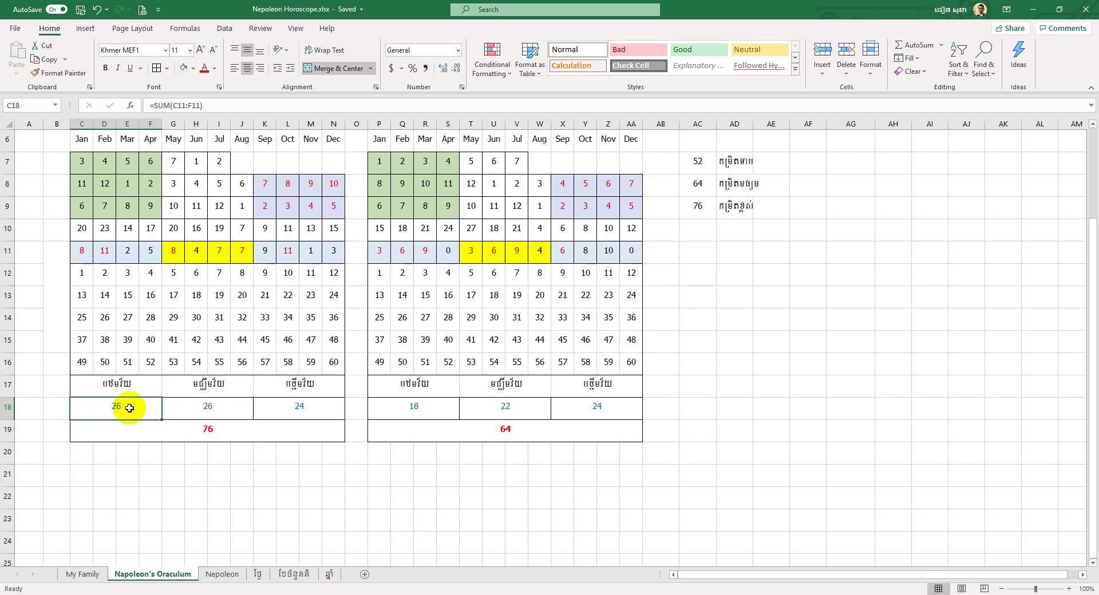
pyautogui.click(127, 380)
pyautogui.click(138, 406)
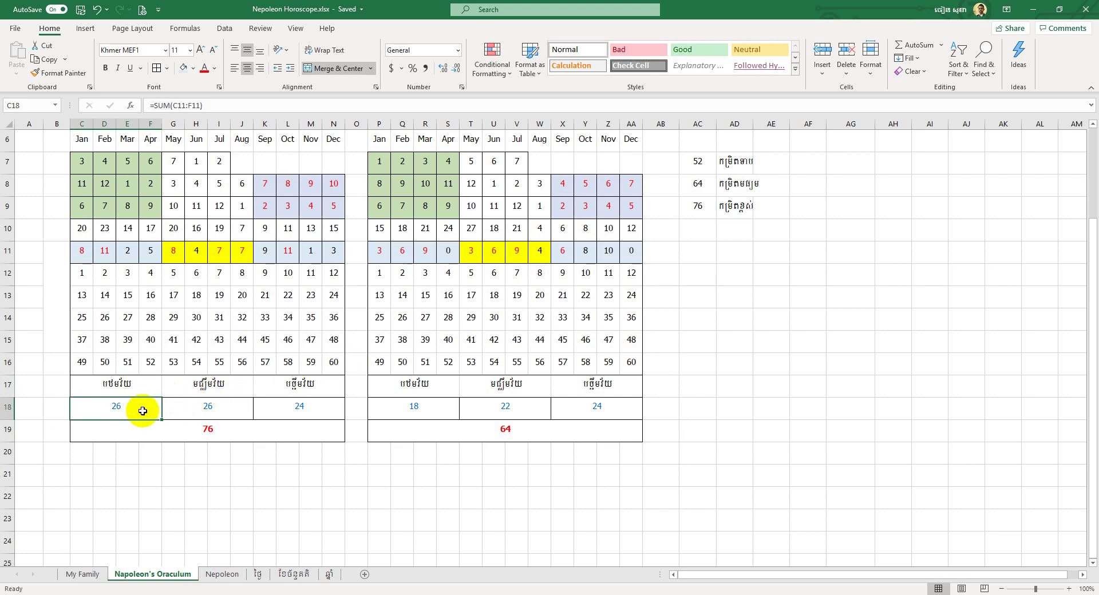
pyautogui.click(137, 388)
pyautogui.click(143, 441)
pyautogui.click(132, 379)
pyautogui.click(131, 407)
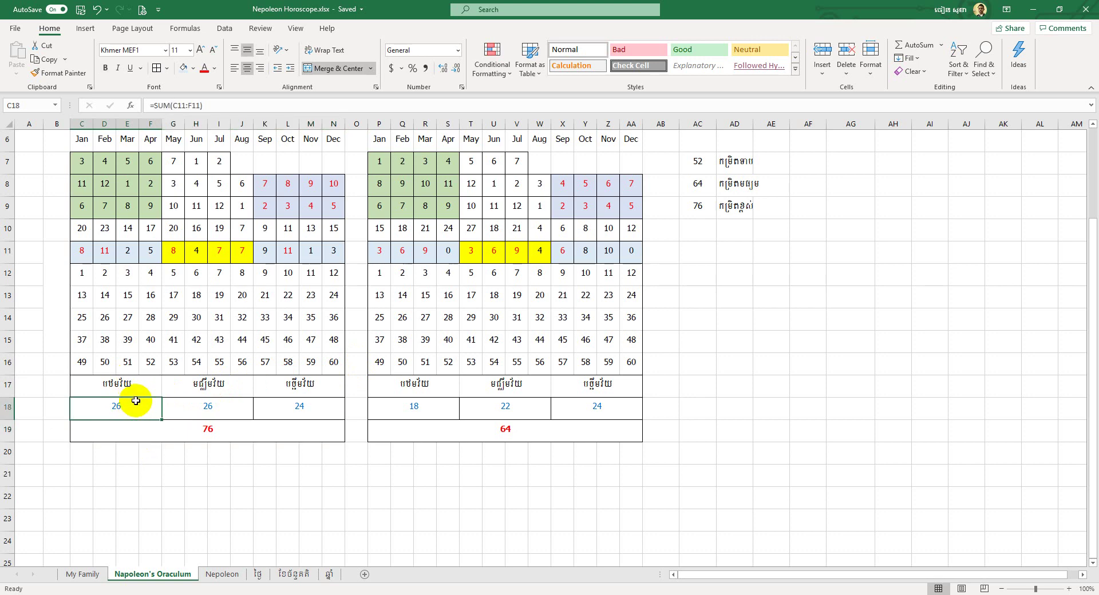
pyautogui.click(139, 390)
pyautogui.click(138, 403)
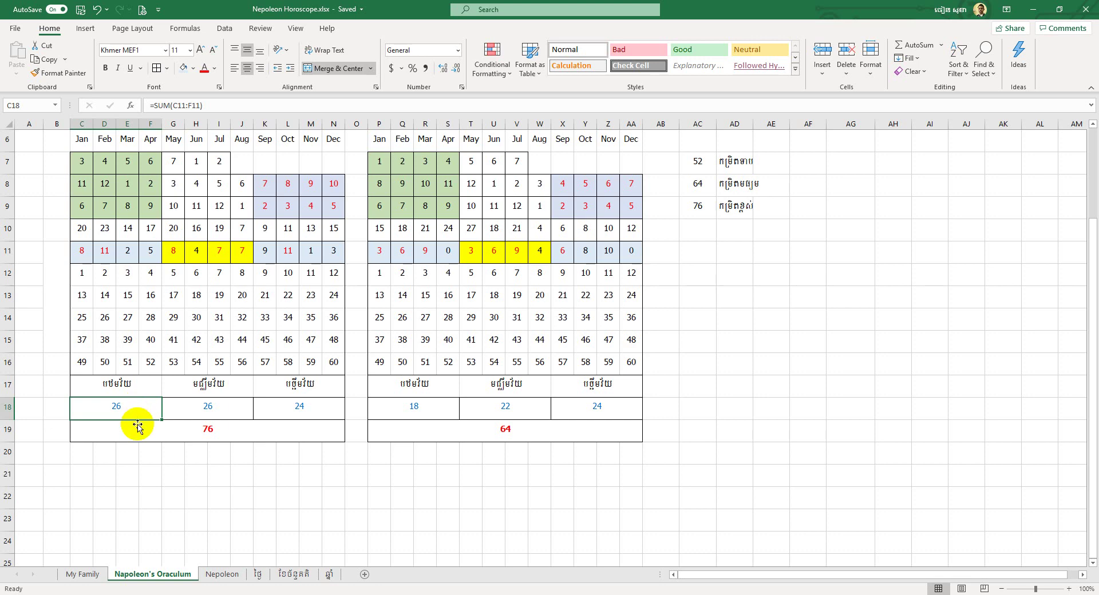
pyautogui.click(139, 410)
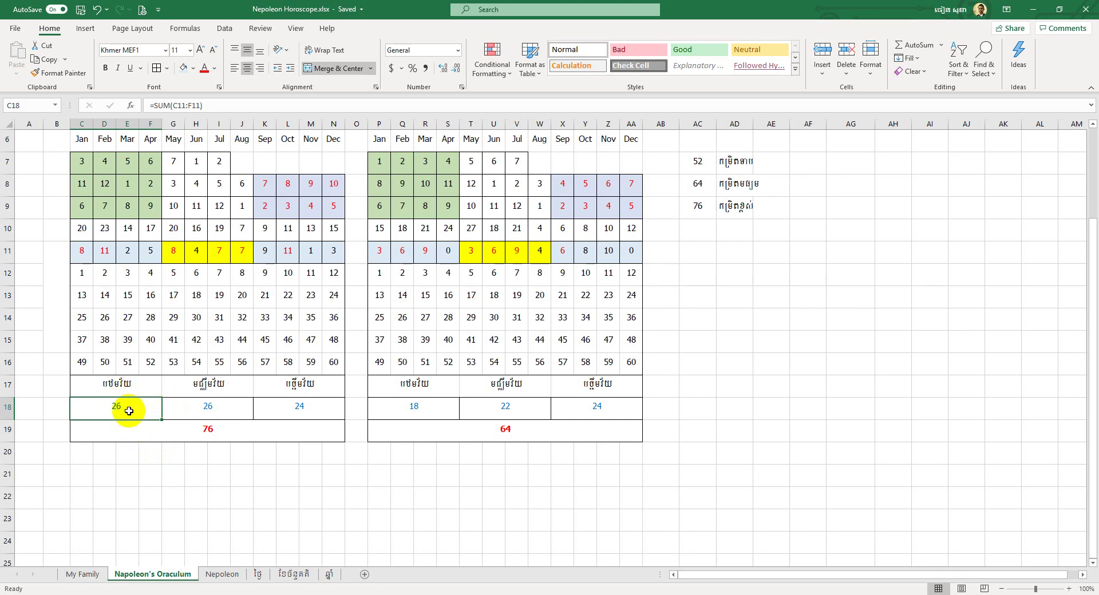
pyautogui.click(142, 379)
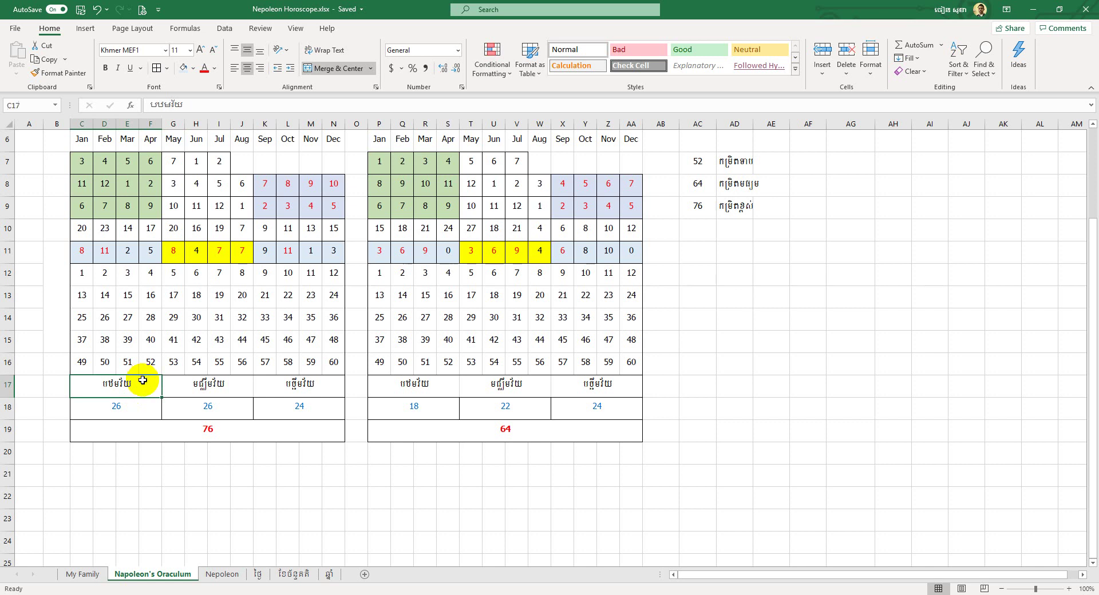
pyautogui.click(147, 401)
pyautogui.click(205, 388)
pyautogui.click(132, 409)
pyautogui.click(135, 387)
pyautogui.click(139, 408)
# Examine the middle life-stage heading in G17 together with its total in G18
pyautogui.moveTo(186, 394); pyautogui.dragTo(196, 404)
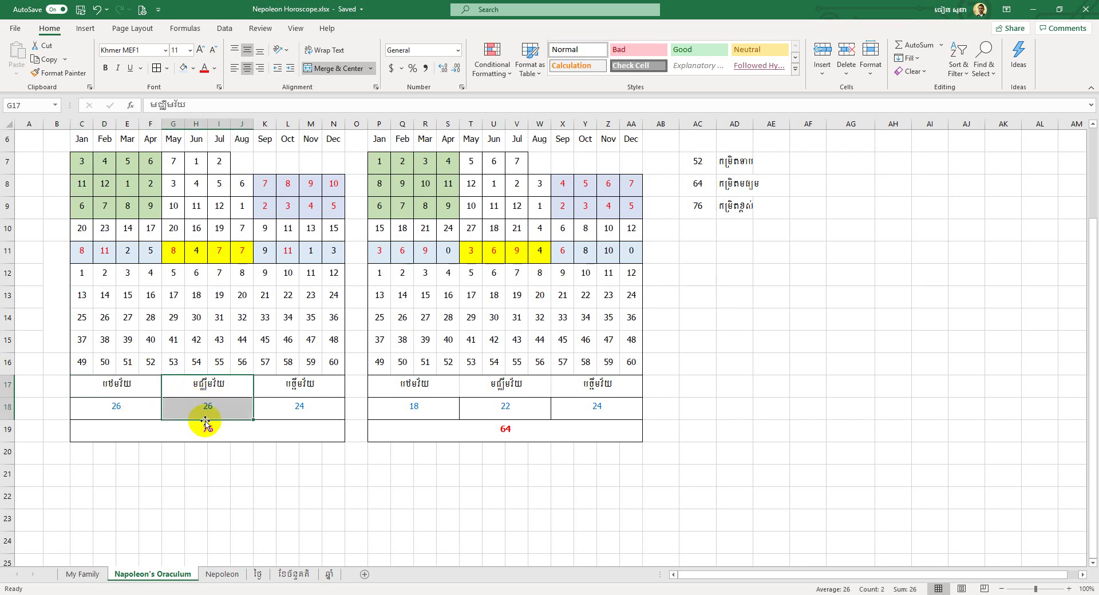
pyautogui.click(220, 412)
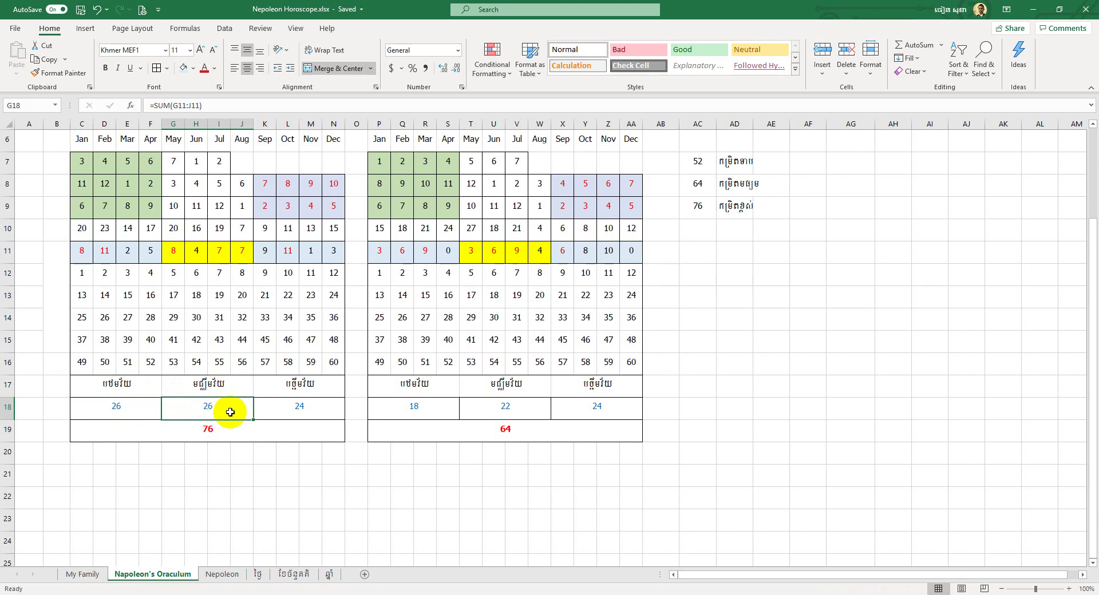
pyautogui.moveTo(216, 385); pyautogui.dragTo(229, 405)
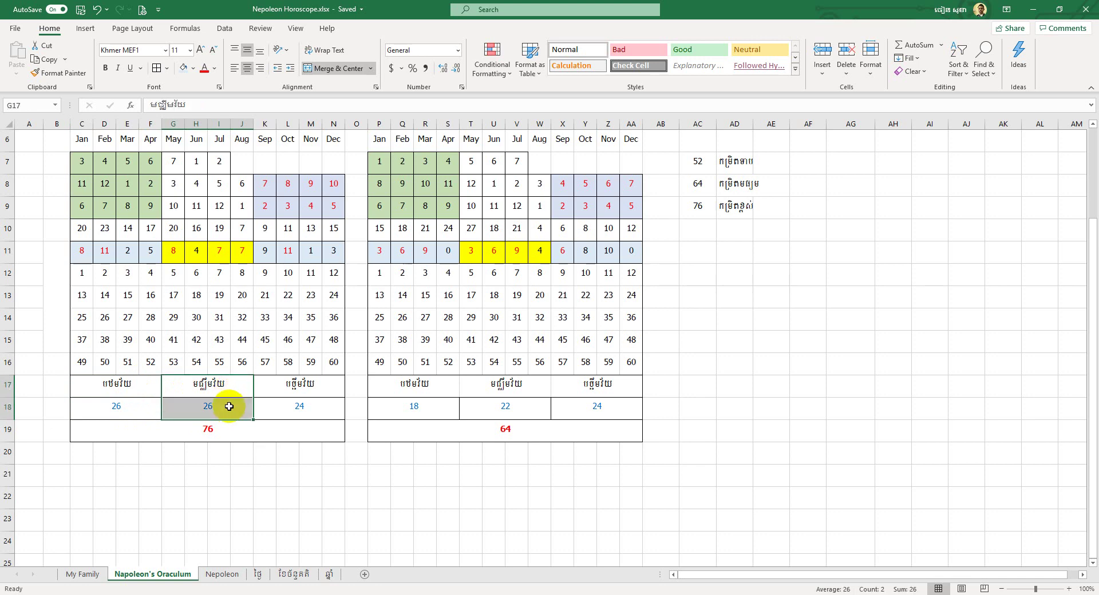
pyautogui.click(221, 424)
pyautogui.click(222, 410)
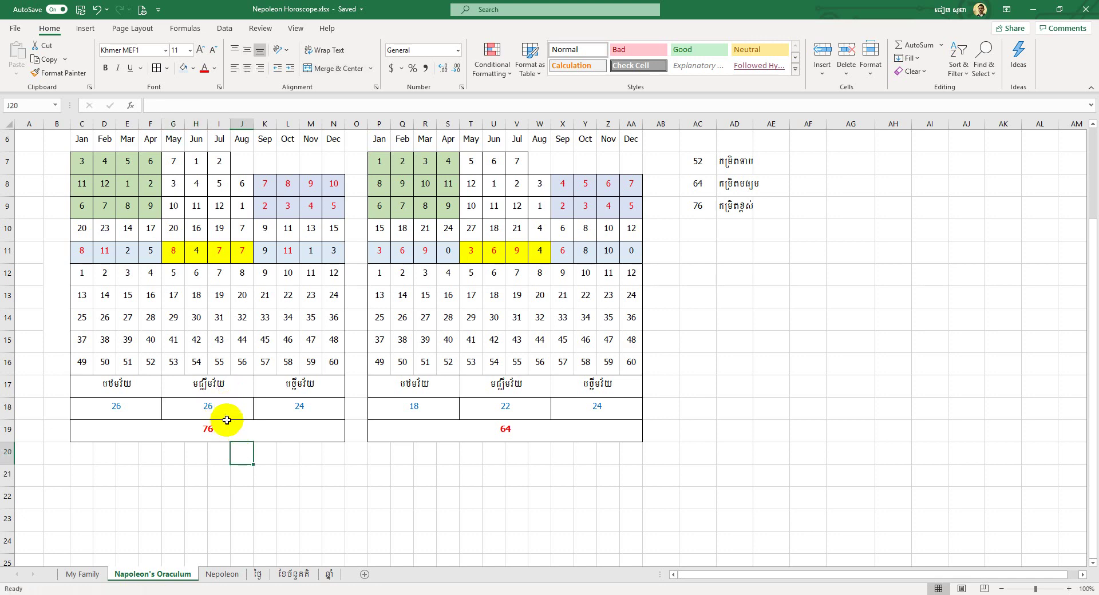
pyautogui.click(222, 385)
pyautogui.click(216, 405)
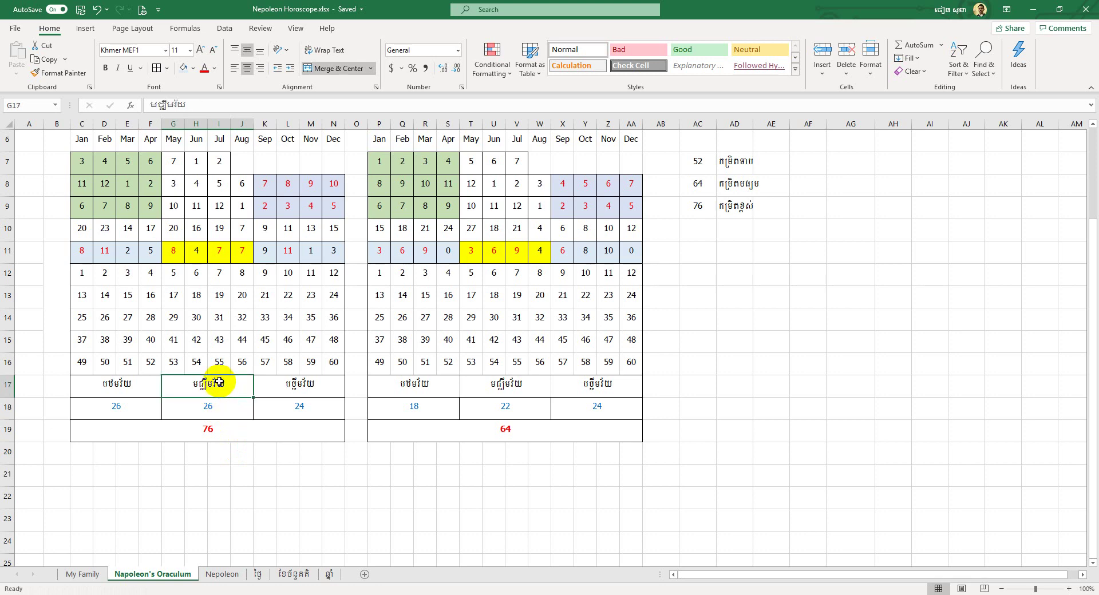
pyautogui.click(218, 389)
pyautogui.click(213, 410)
pyautogui.moveTo(216, 387); pyautogui.dragTo(216, 409)
pyautogui.click(231, 408)
pyautogui.click(229, 385)
pyautogui.click(229, 404)
pyautogui.click(229, 387)
pyautogui.click(229, 403)
pyautogui.moveTo(232, 385); pyautogui.dragTo(235, 407)
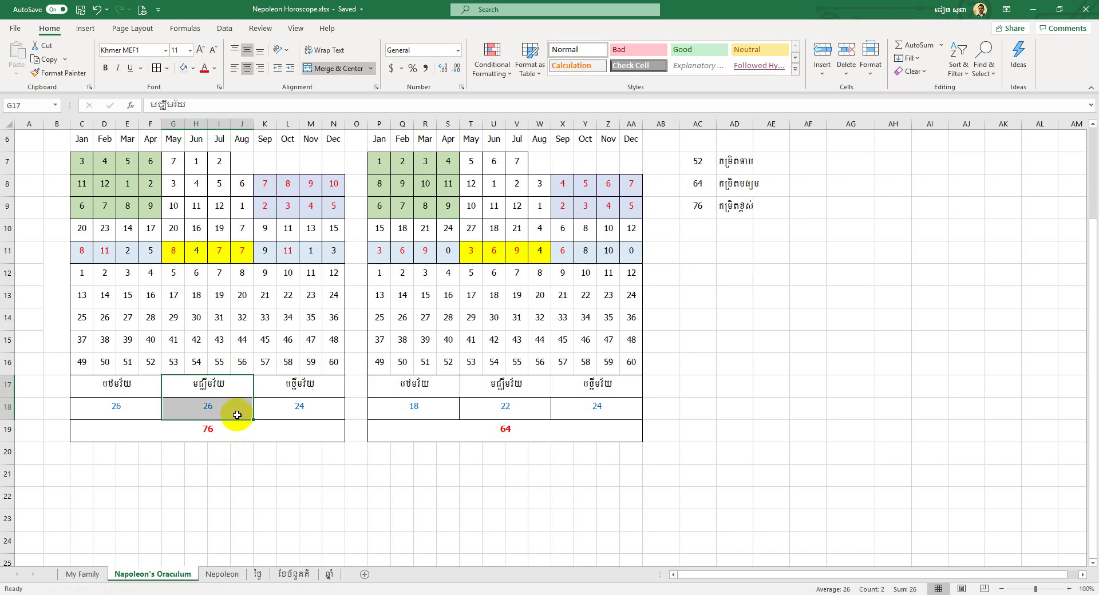
pyautogui.click(221, 471)
pyautogui.click(216, 401)
pyautogui.click(216, 385)
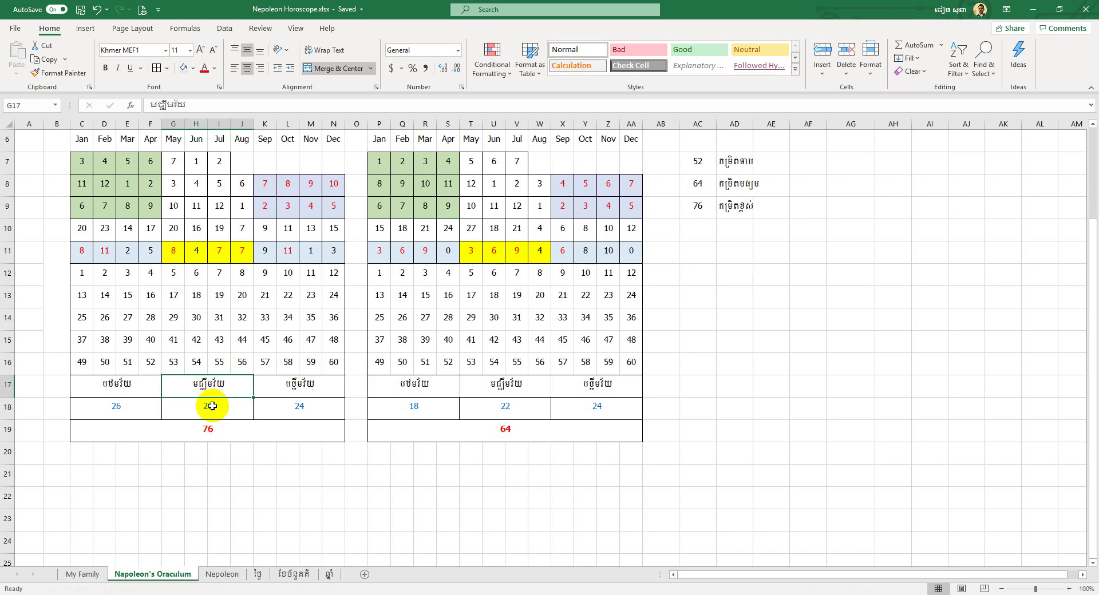
pyautogui.moveTo(221, 385); pyautogui.dragTo(228, 401)
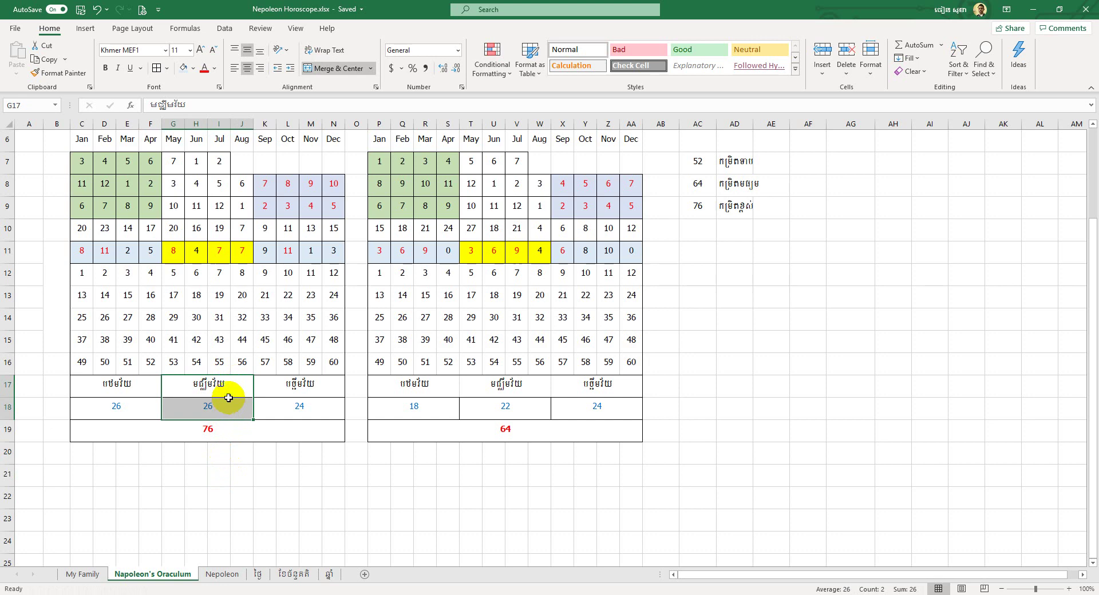
pyautogui.moveTo(228, 384); pyautogui.dragTo(236, 406)
# Compare the last life stage in K17:K18 with the middle life stage in G17:G18
pyautogui.moveTo(330, 380); pyautogui.dragTo(321, 405)
pyautogui.click(237, 407)
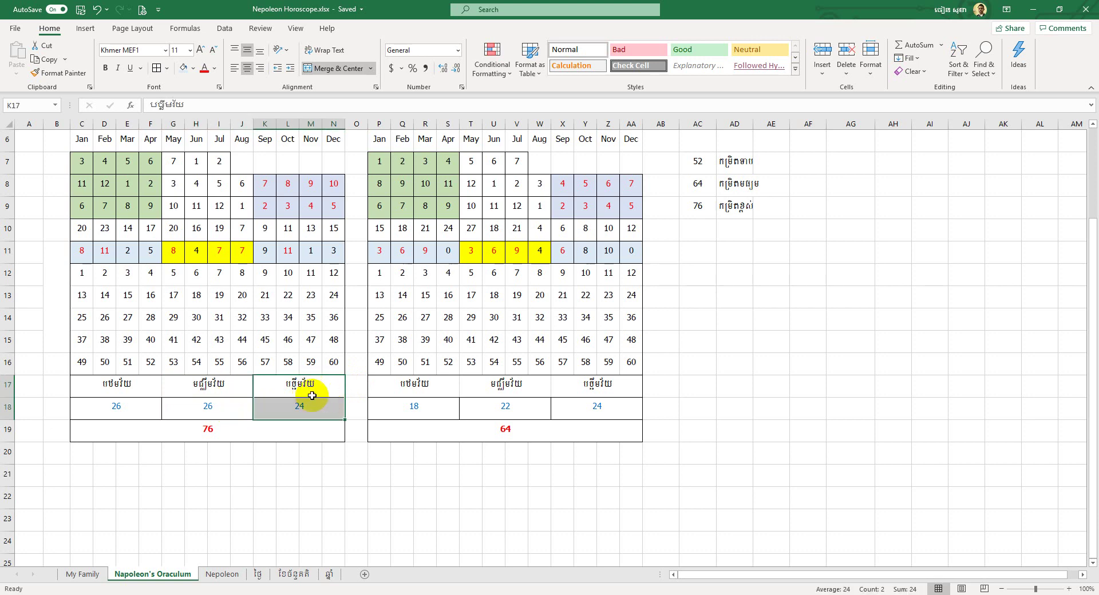
pyautogui.click(224, 396)
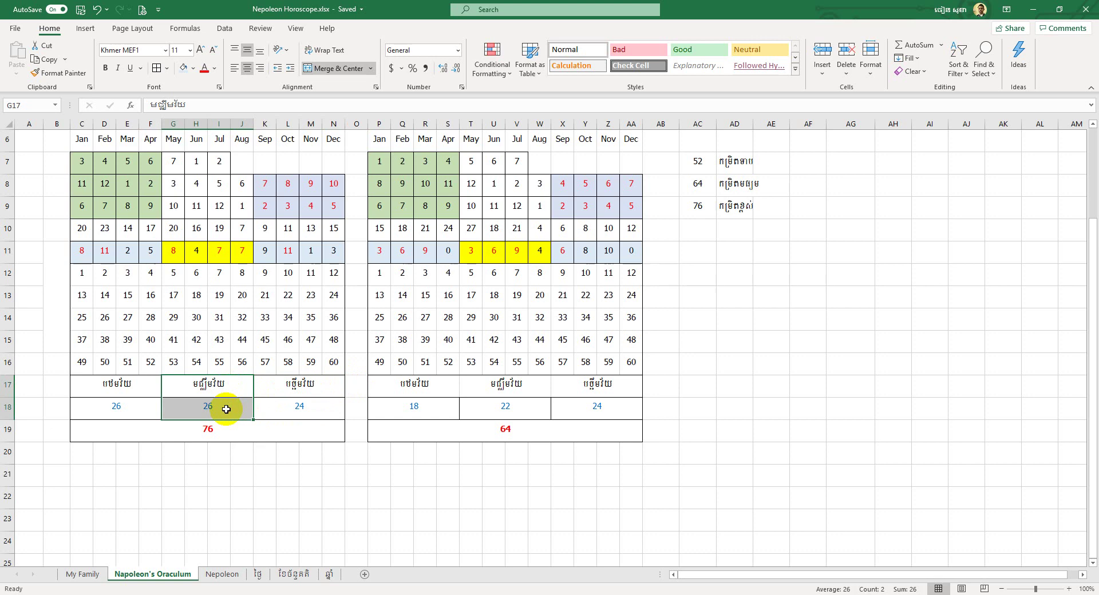
# Compare the last life stage in K17:K18 with the middle total in G18, and consider both within C17:N18
pyautogui.click(318, 386)
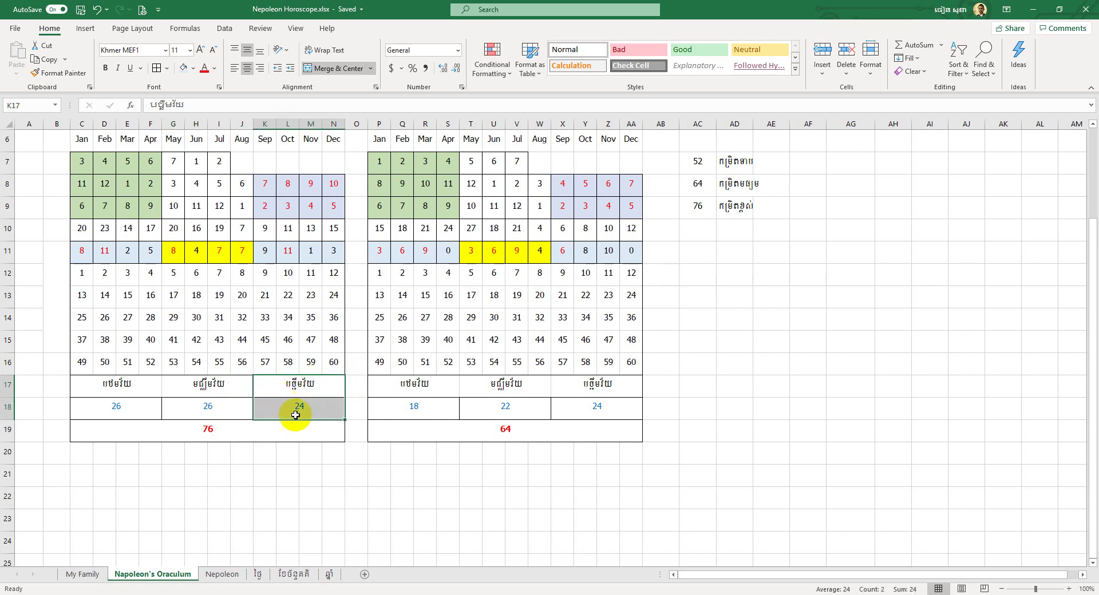
pyautogui.click(201, 415)
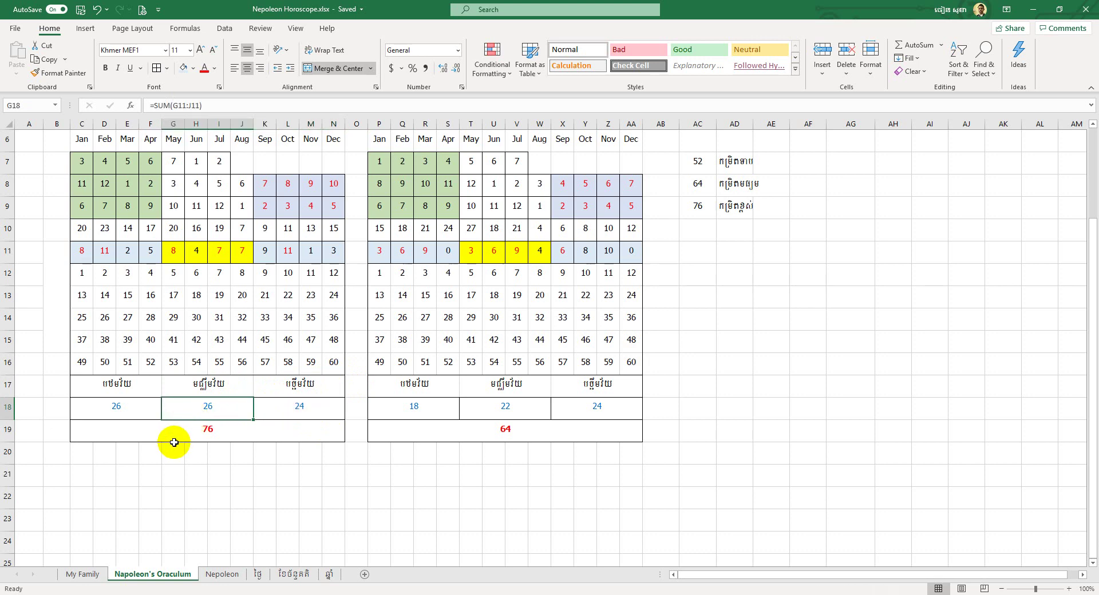
pyautogui.click(173, 452)
pyautogui.click(133, 389)
pyautogui.moveTo(133, 389); pyautogui.dragTo(307, 409)
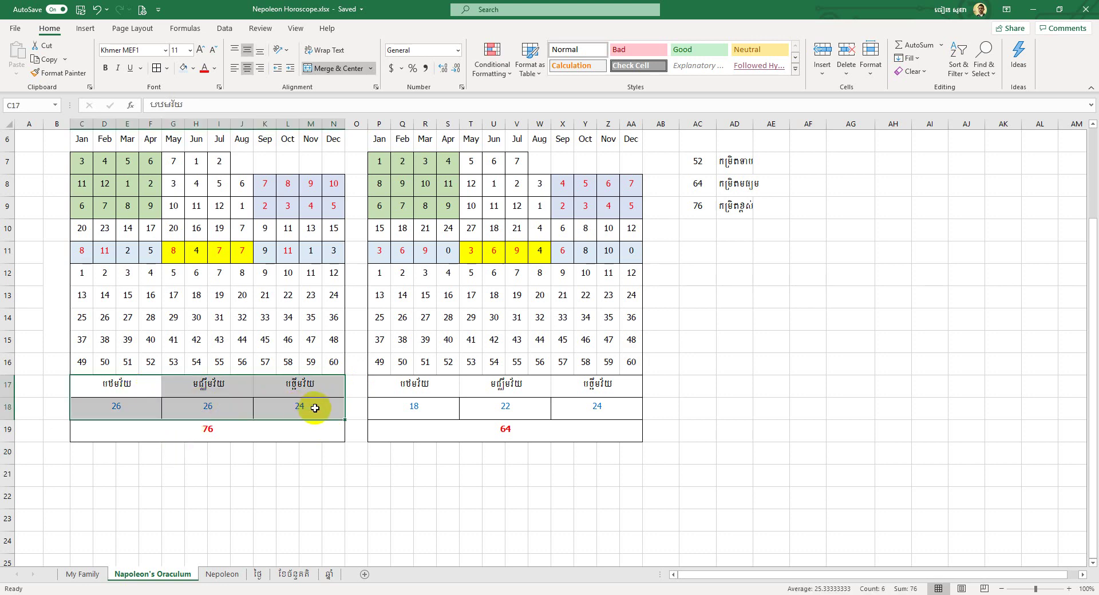
pyautogui.click(303, 452)
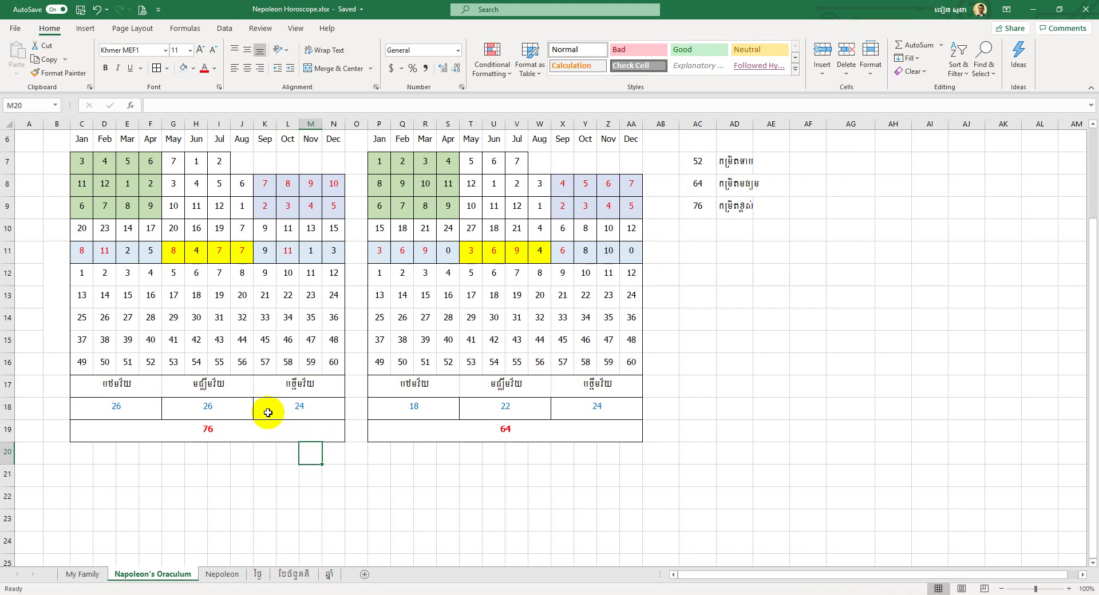
# Review the three life-stage headings and totals in C17:N18 of the first table as one group
pyautogui.click(291, 388)
pyautogui.click(304, 411)
pyautogui.moveTo(303, 410); pyautogui.dragTo(97, 387)
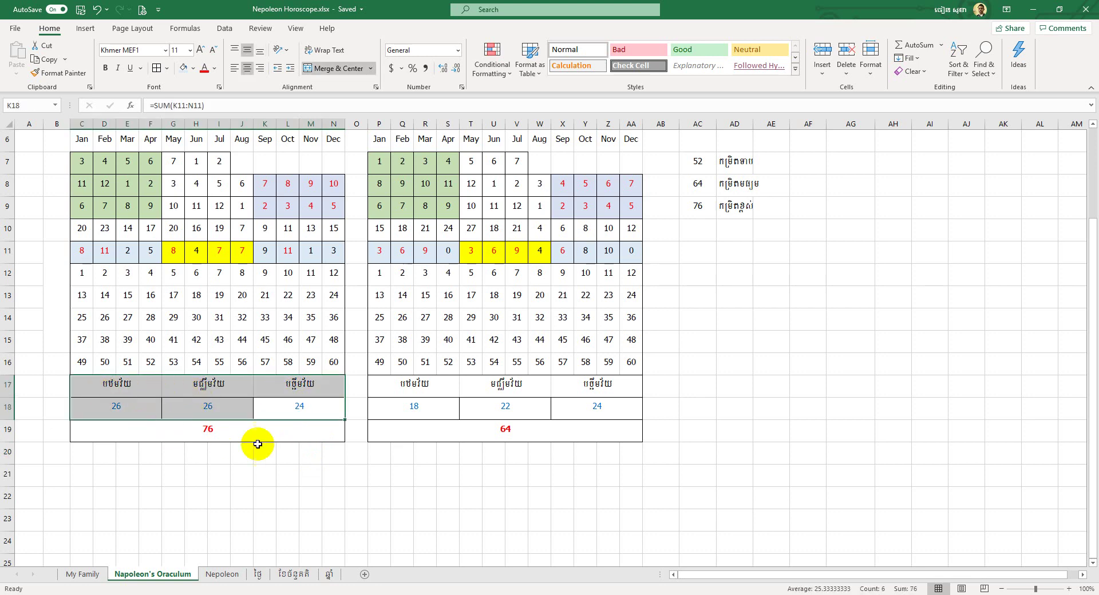
pyautogui.click(289, 454)
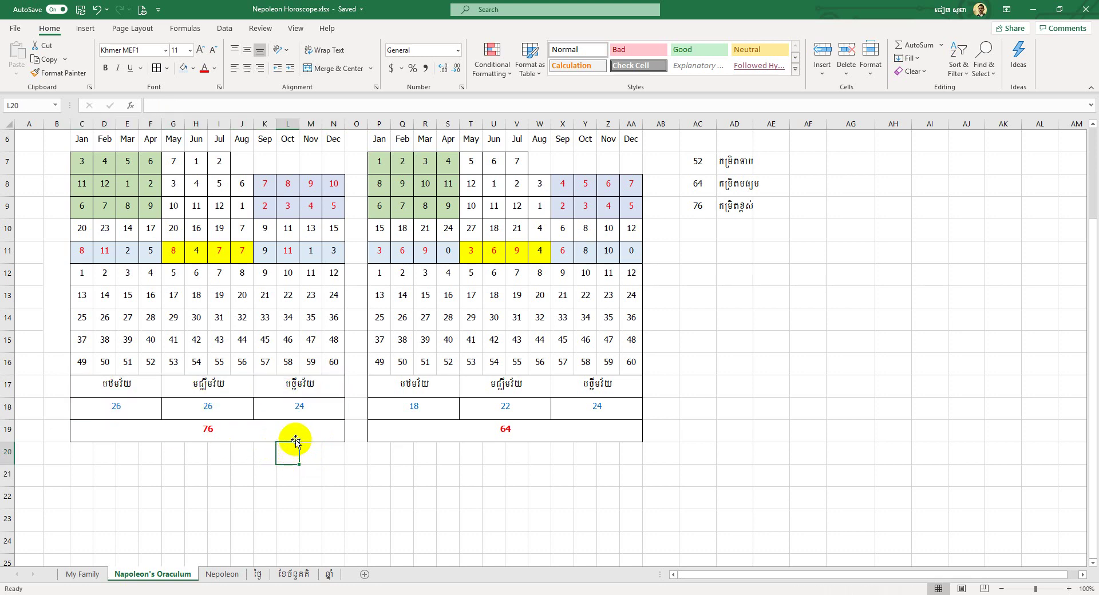
pyautogui.moveTo(320, 410); pyautogui.dragTo(92, 394)
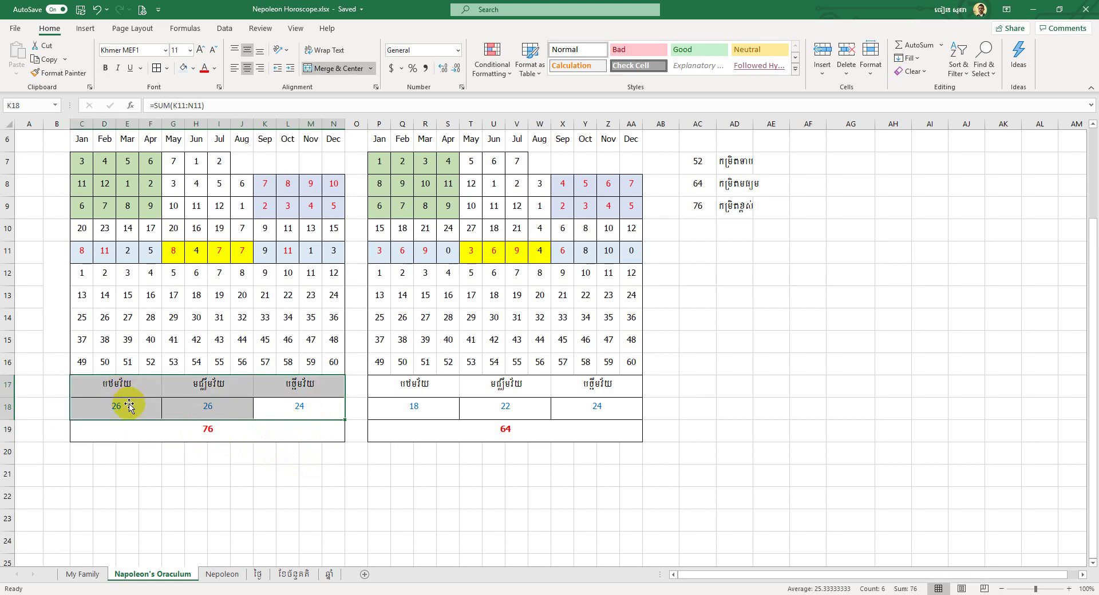
pyautogui.moveTo(300, 411); pyautogui.dragTo(98, 386)
pyautogui.click(288, 475)
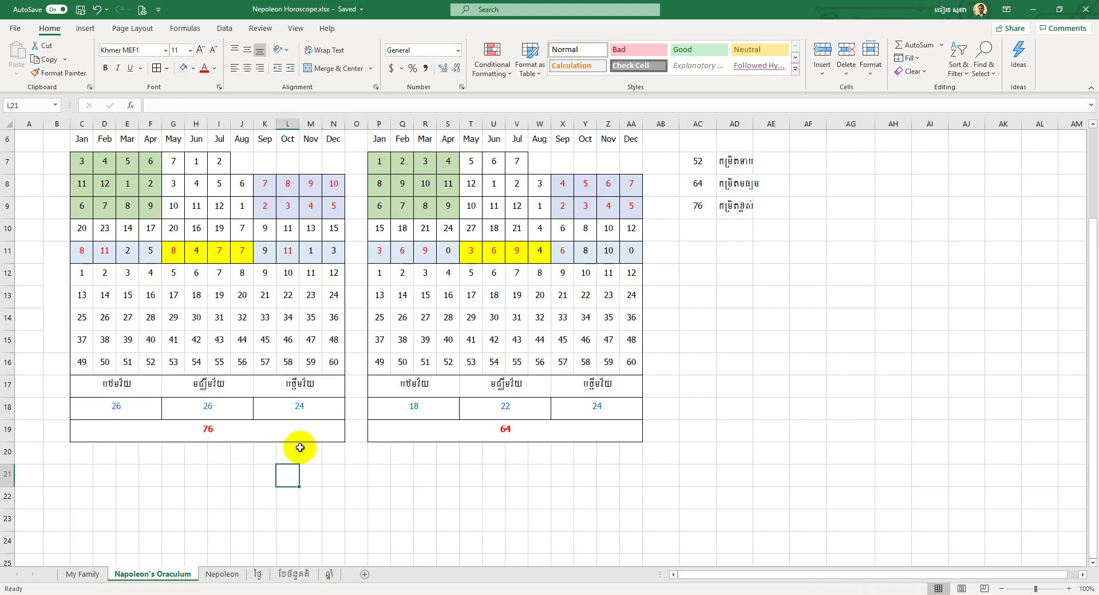
# Examine the life-stage totals in C18, G18 and K18 against the overall total in C19
pyautogui.moveTo(307, 432); pyautogui.dragTo(140, 382)
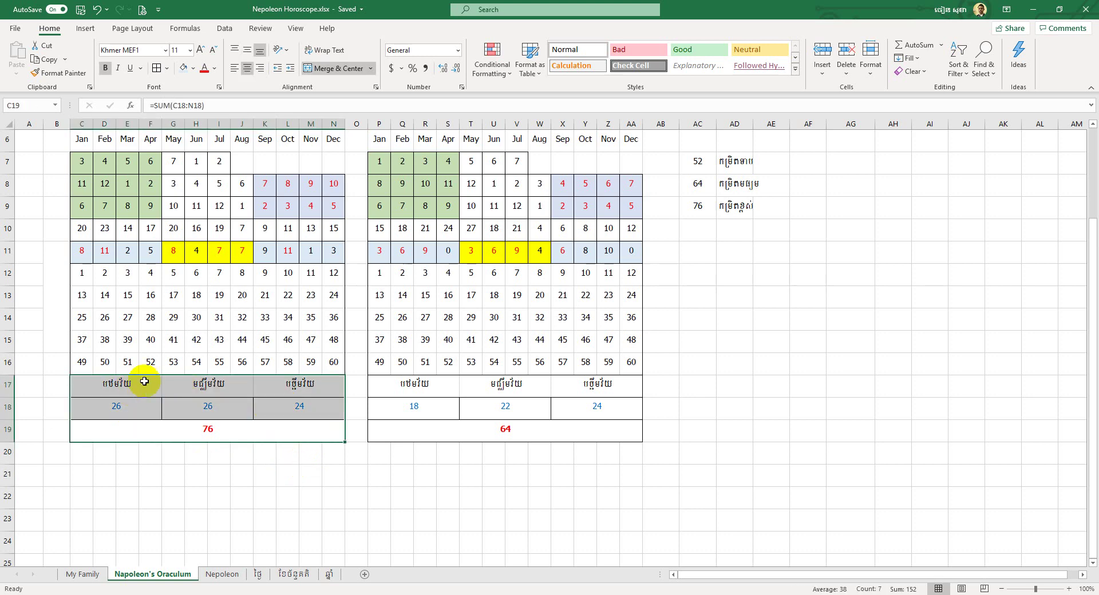
pyautogui.click(298, 443)
pyautogui.click(298, 406)
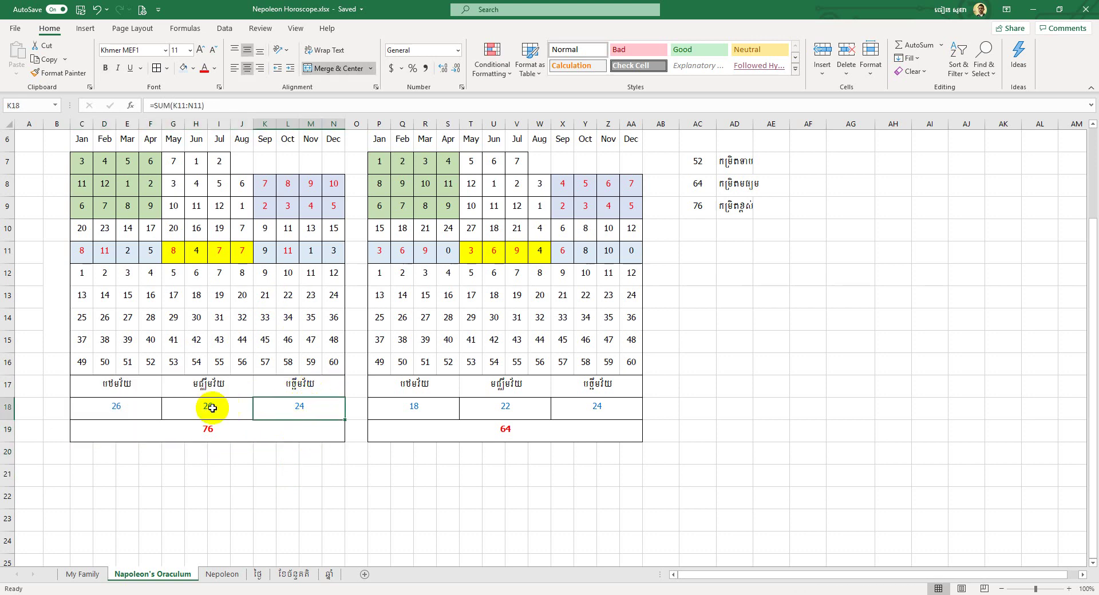
pyautogui.click(142, 408)
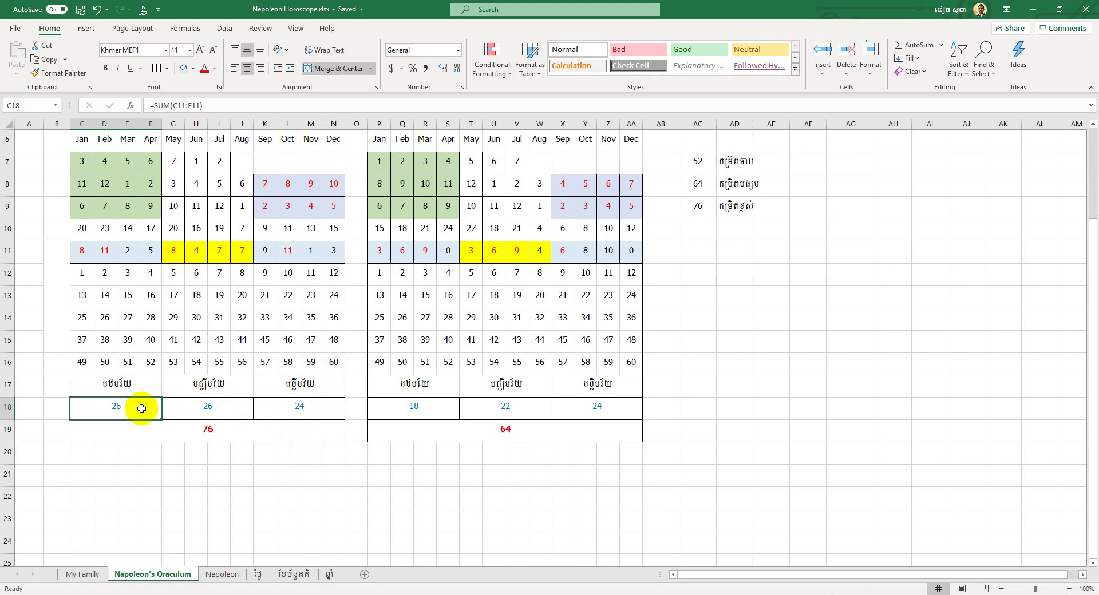
pyautogui.click(225, 408)
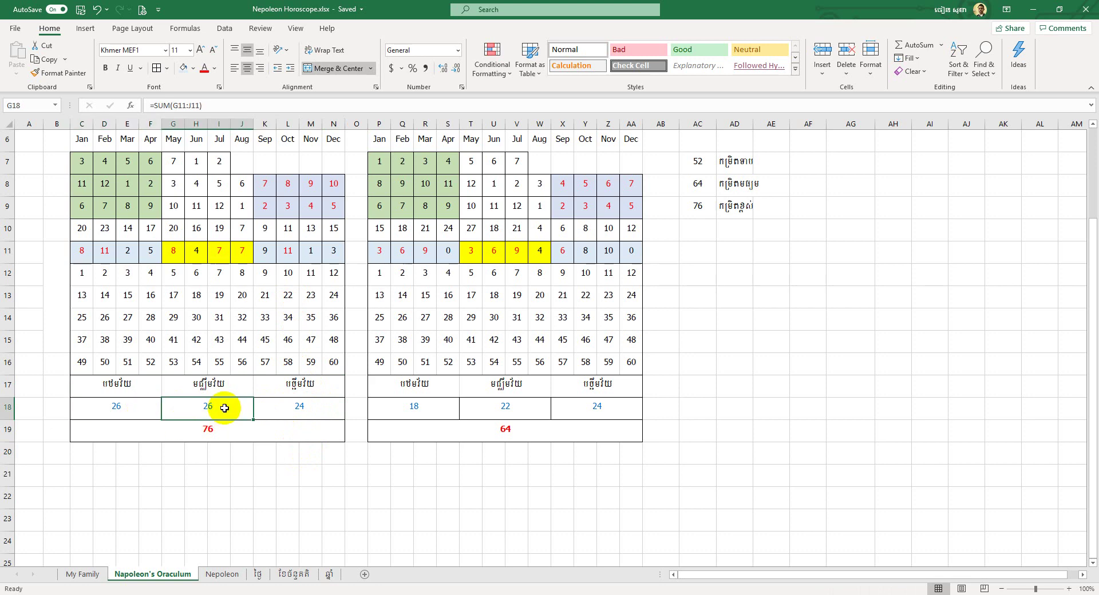
pyautogui.click(301, 408)
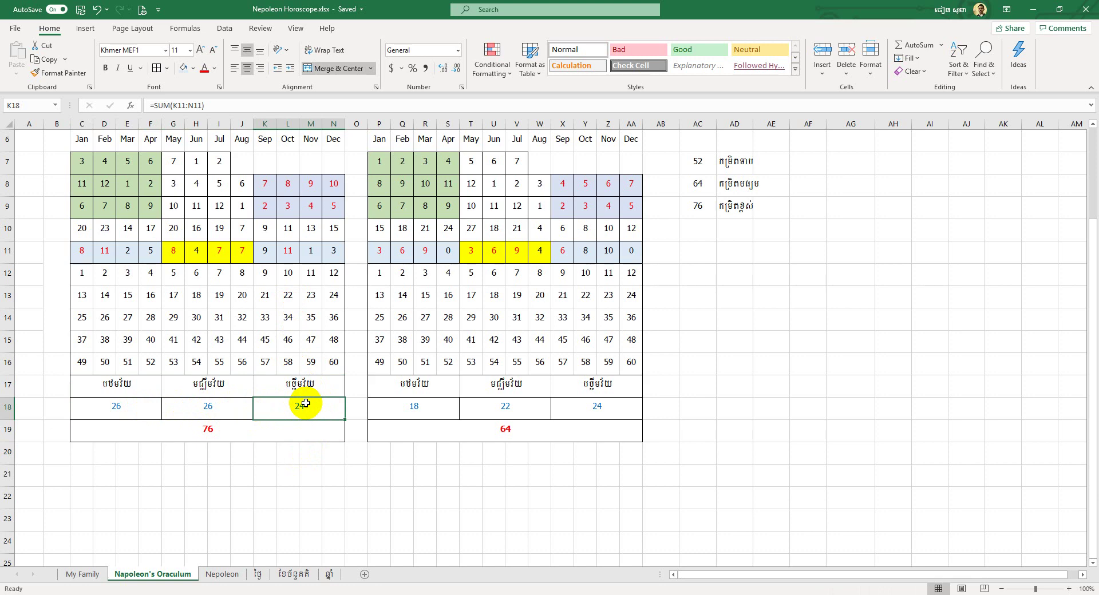
pyautogui.click(319, 438)
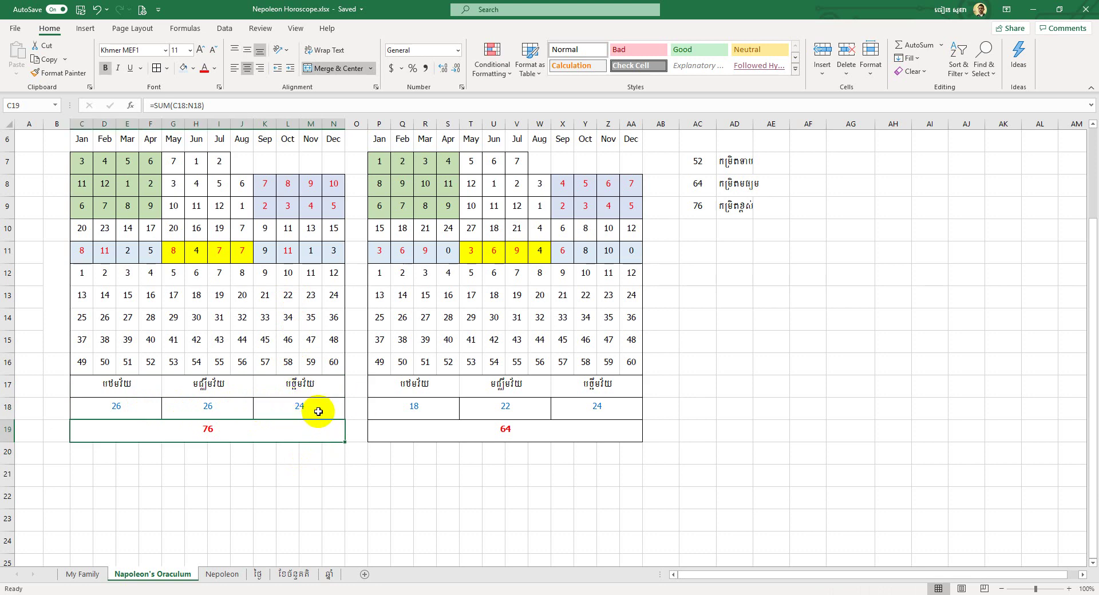
# Recheck the last life-stage total in K18 and the middle one in G18 of the first table
pyautogui.moveTo(319, 412); pyautogui.dragTo(147, 436)
pyautogui.click(308, 407)
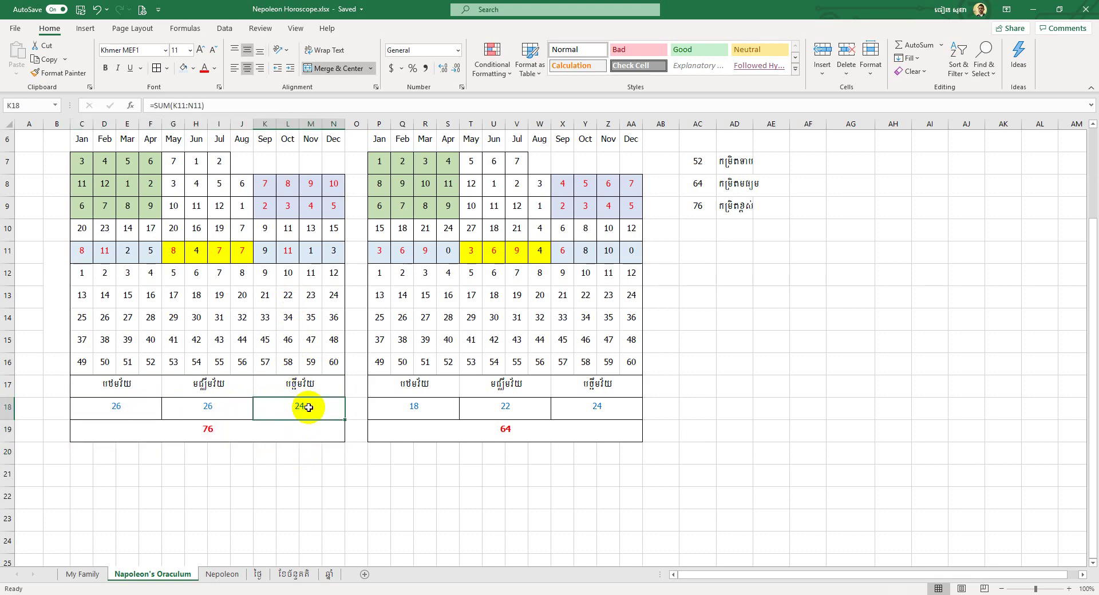
pyautogui.click(288, 453)
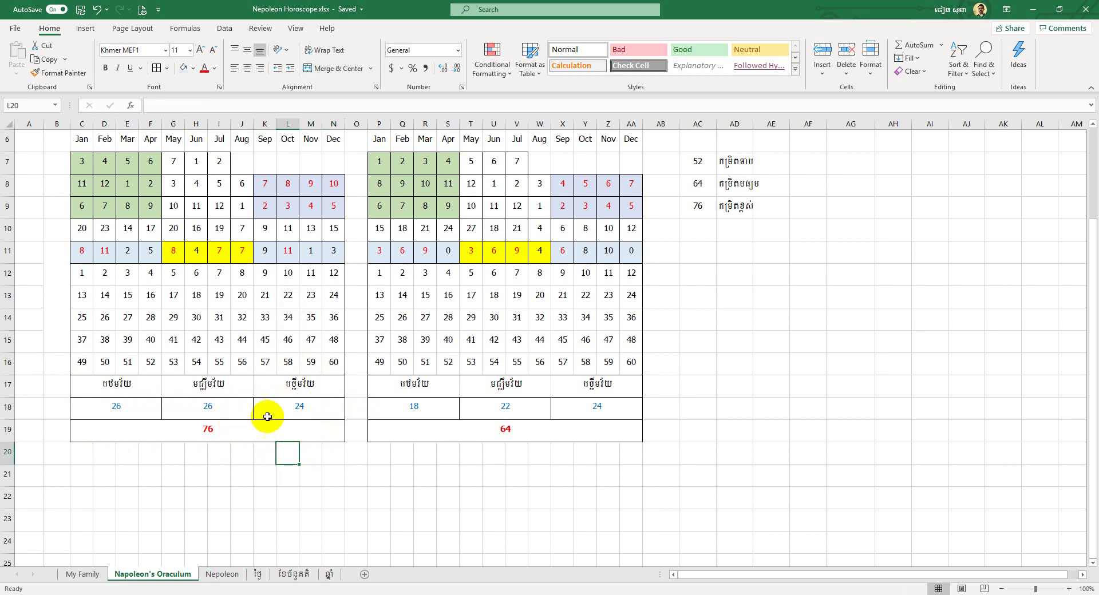
pyautogui.click(306, 473)
pyautogui.click(264, 452)
pyautogui.click(208, 409)
pyautogui.click(288, 475)
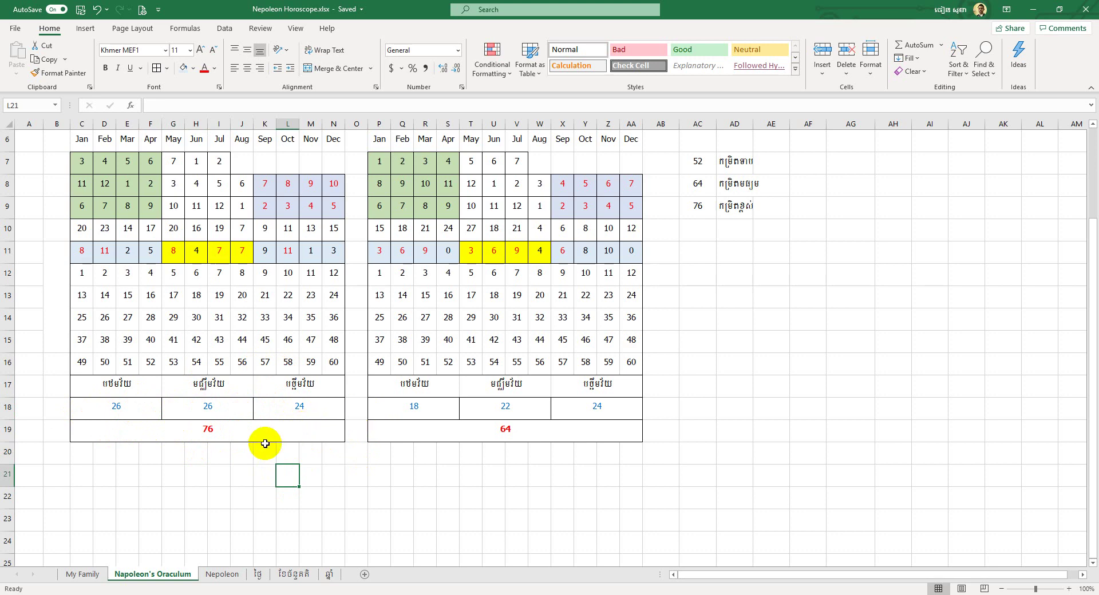
# Review the twelve month names and their numbers in the reference table C1:N2
pyautogui.scroll(2, 265, 443)
pyautogui.moveTo(88, 139); pyautogui.dragTo(336, 162)
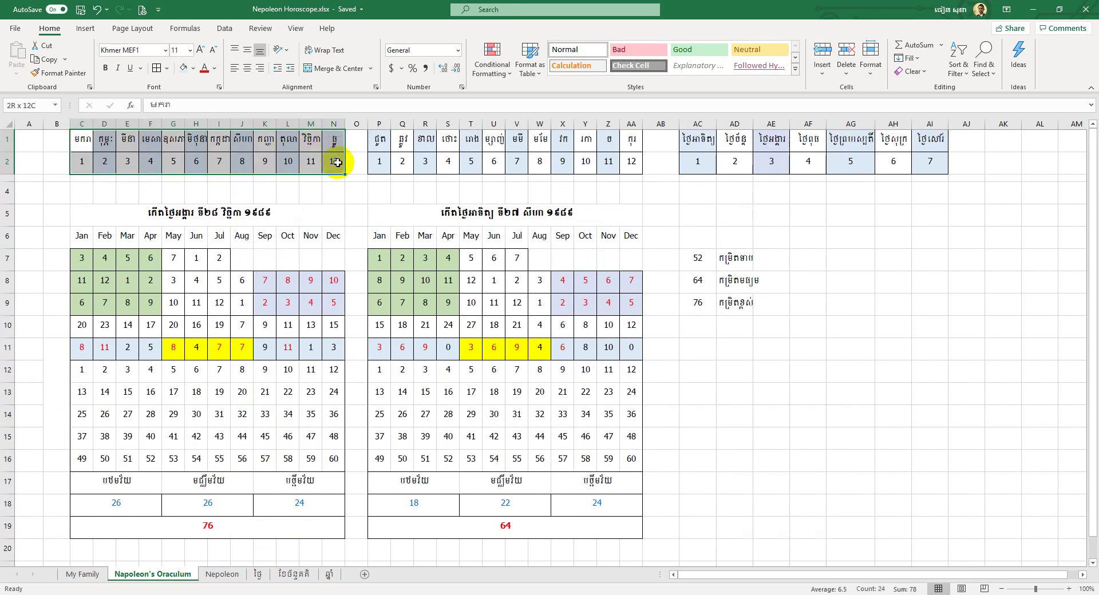
pyautogui.click(357, 209)
pyautogui.moveTo(336, 162); pyautogui.dragTo(82, 146)
pyautogui.click(310, 198)
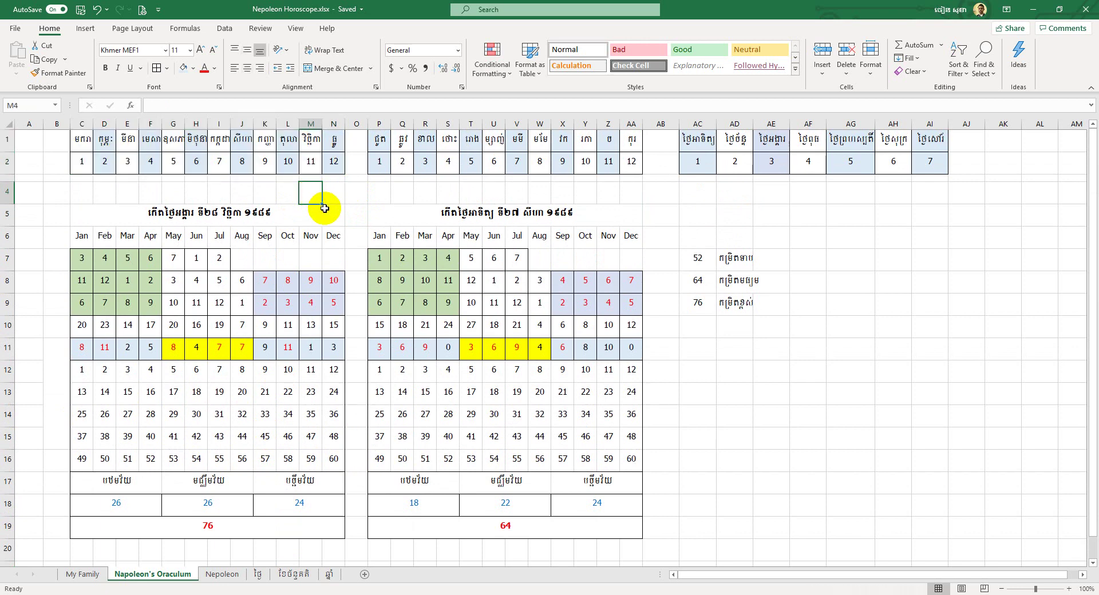
pyautogui.moveTo(338, 163); pyautogui.dragTo(83, 147)
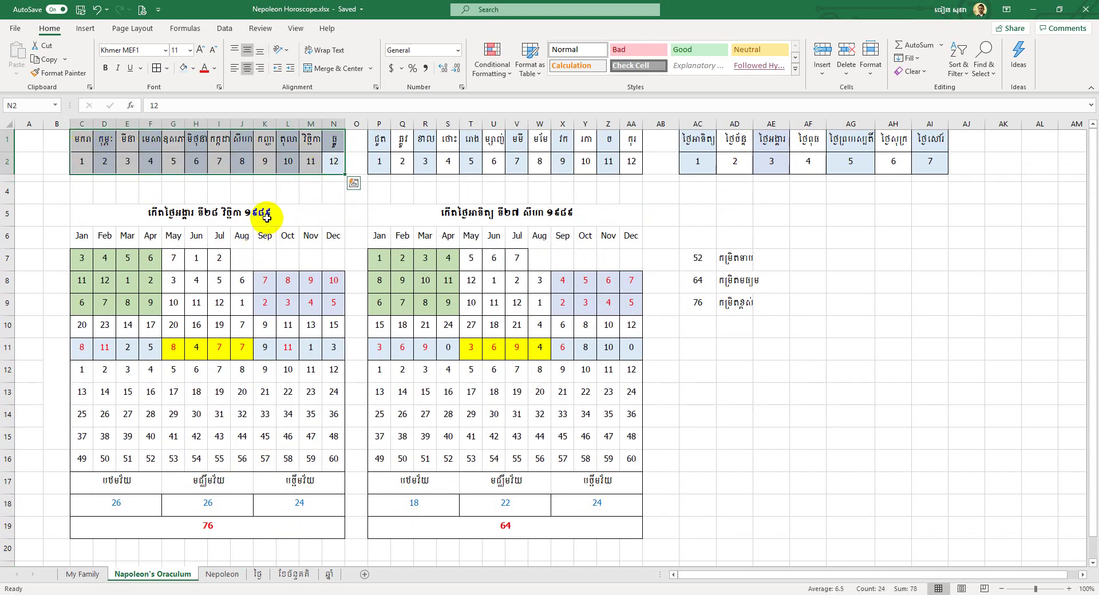
pyautogui.click(306, 198)
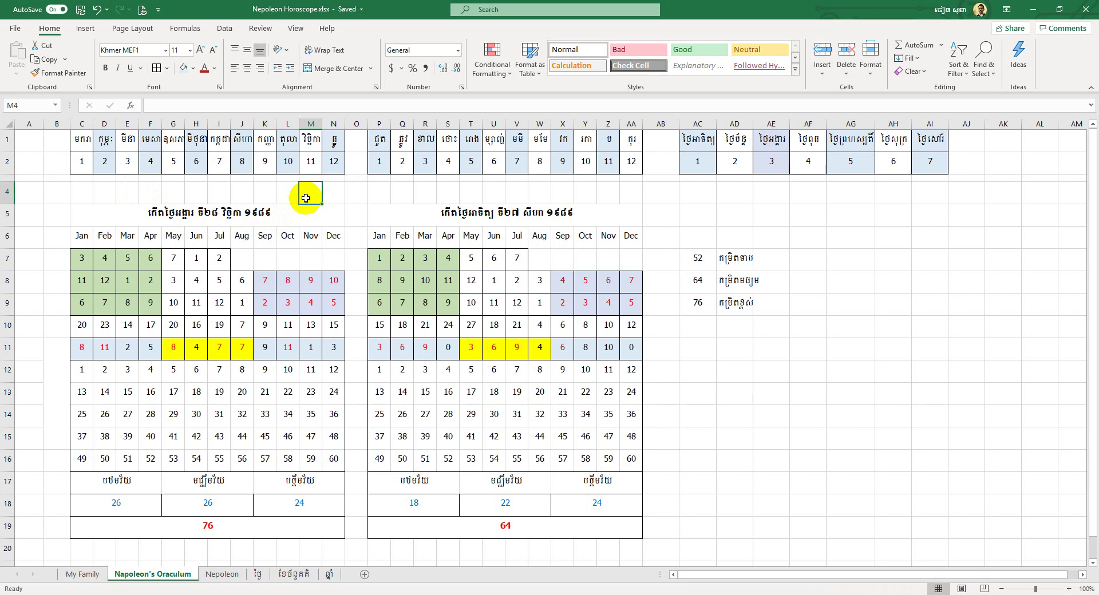
pyautogui.moveTo(336, 164); pyautogui.dragTo(85, 150)
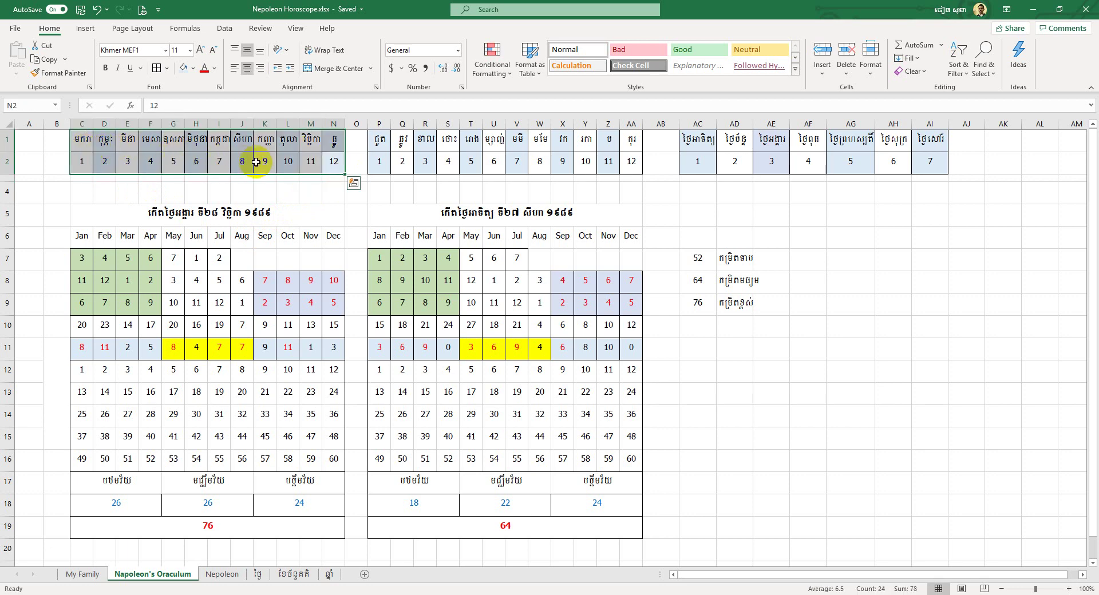
pyautogui.click(334, 164)
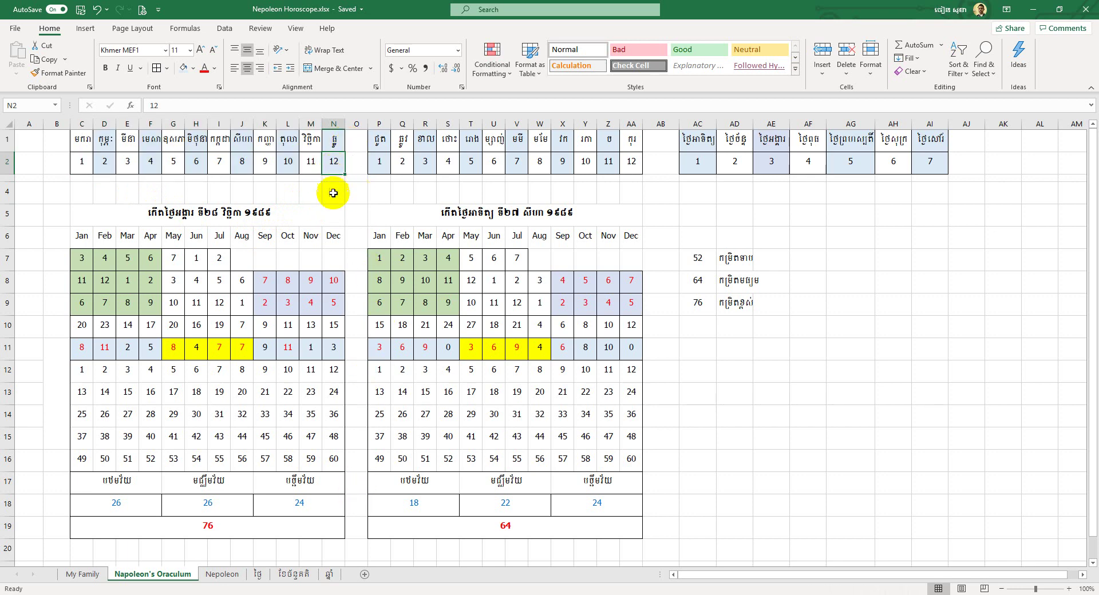
pyautogui.moveTo(336, 163); pyautogui.dragTo(80, 140)
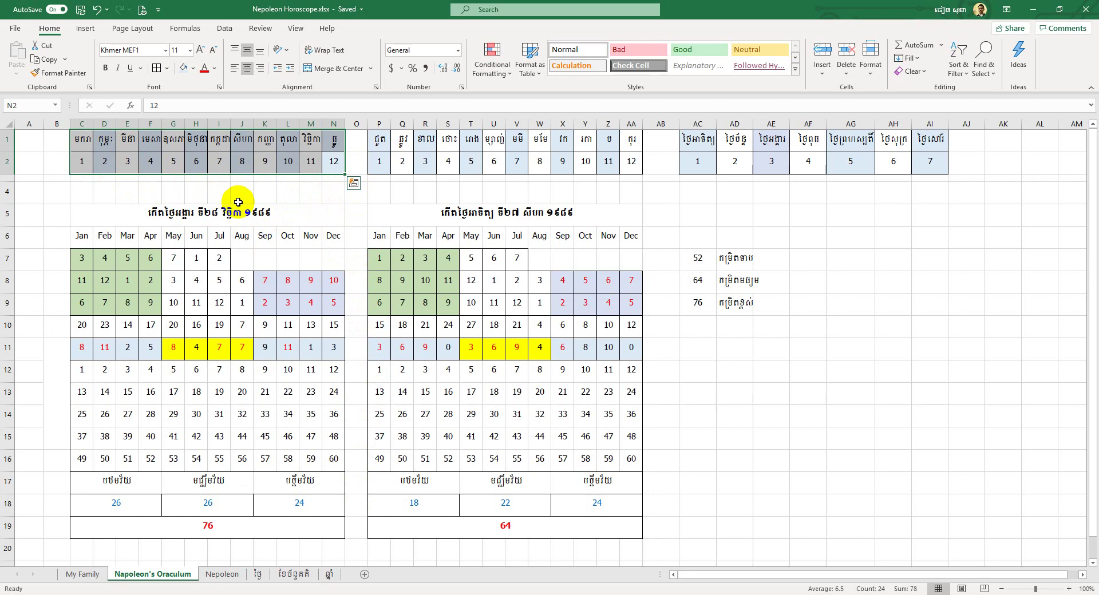
# Examine the month numbering from C2 to N2 along with the first table's birth-date heading in C5
pyautogui.click(287, 186)
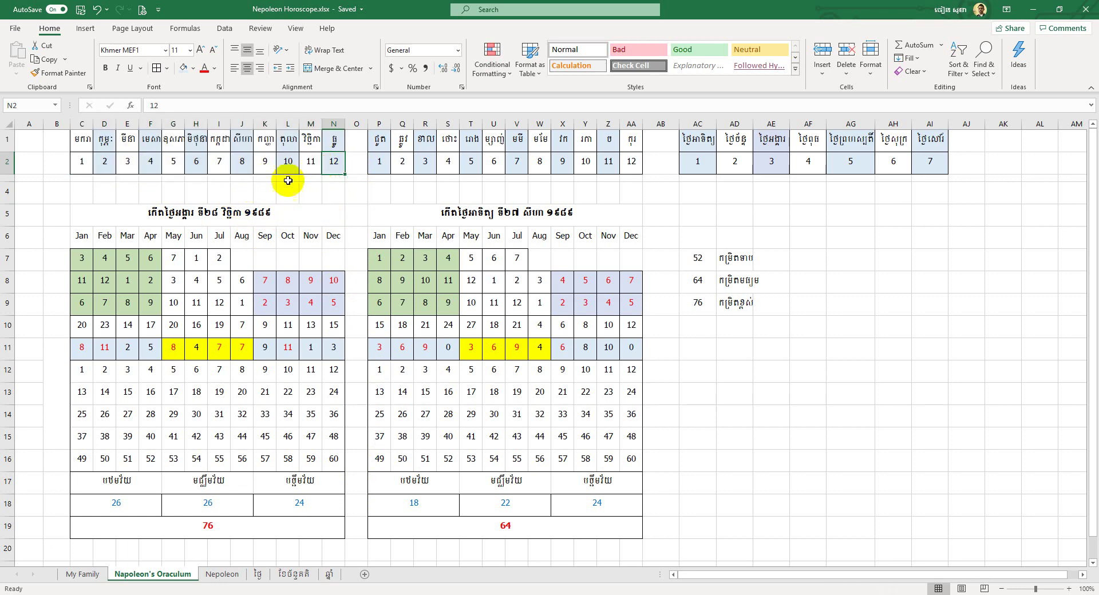
pyautogui.click(86, 166)
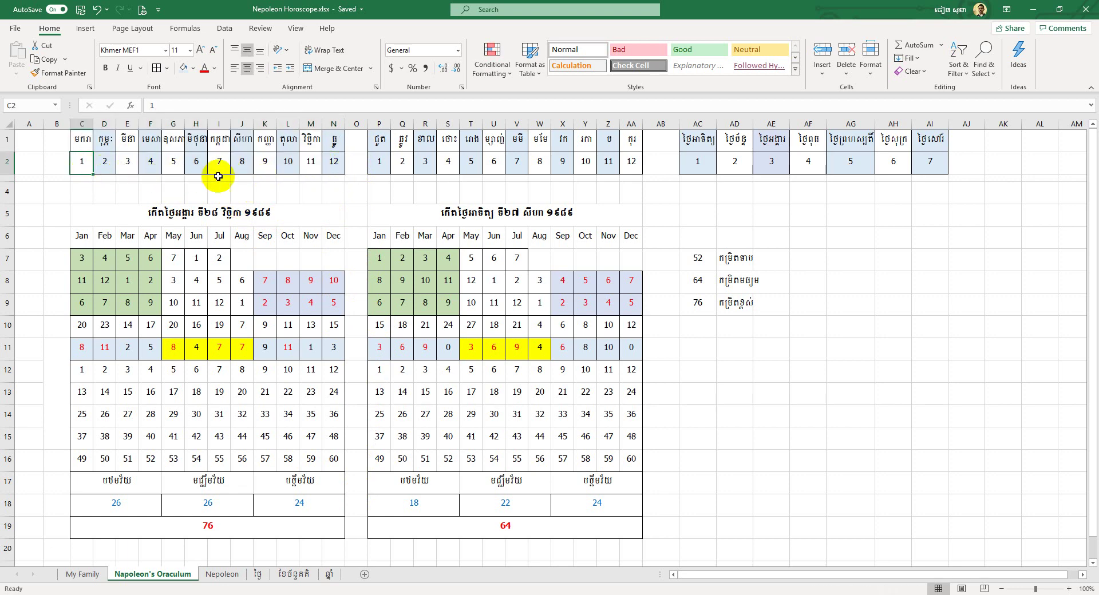
pyautogui.moveTo(342, 165); pyautogui.dragTo(111, 160)
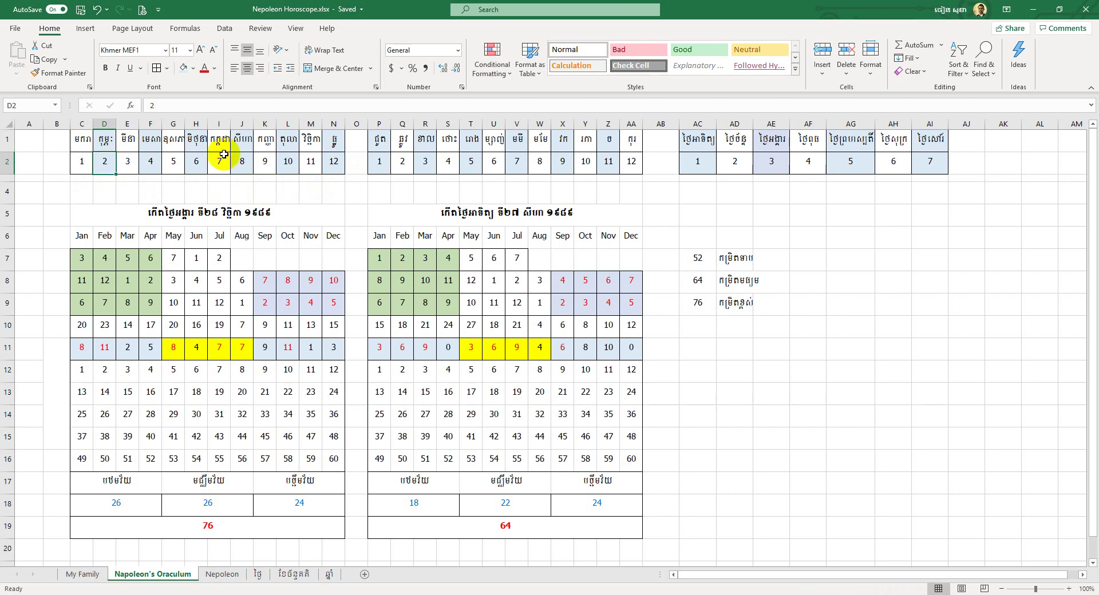
pyautogui.moveTo(336, 164); pyautogui.dragTo(81, 152)
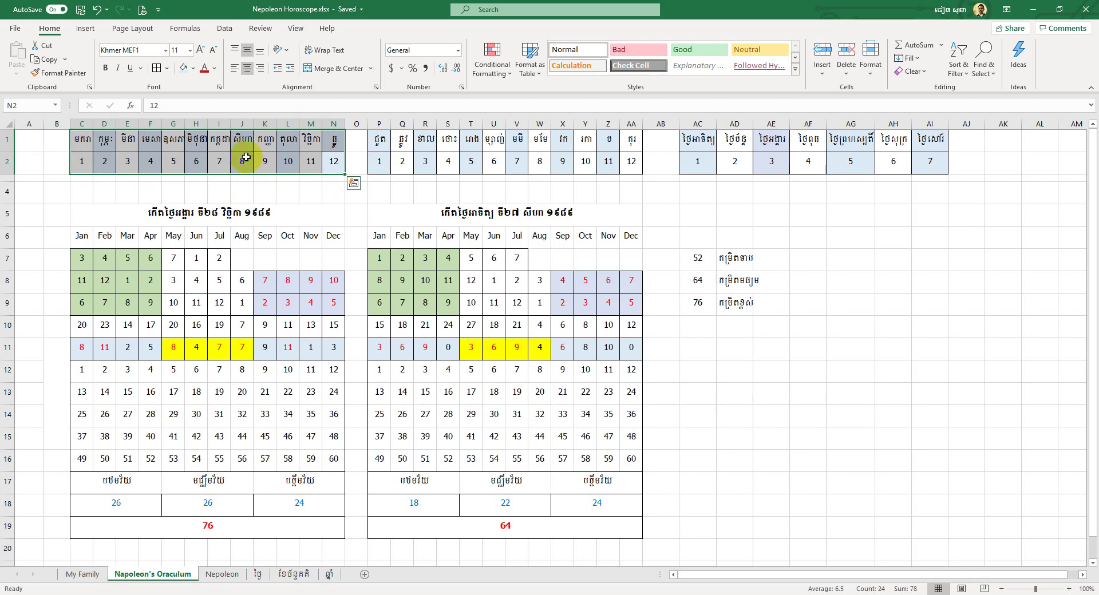
pyautogui.click(328, 195)
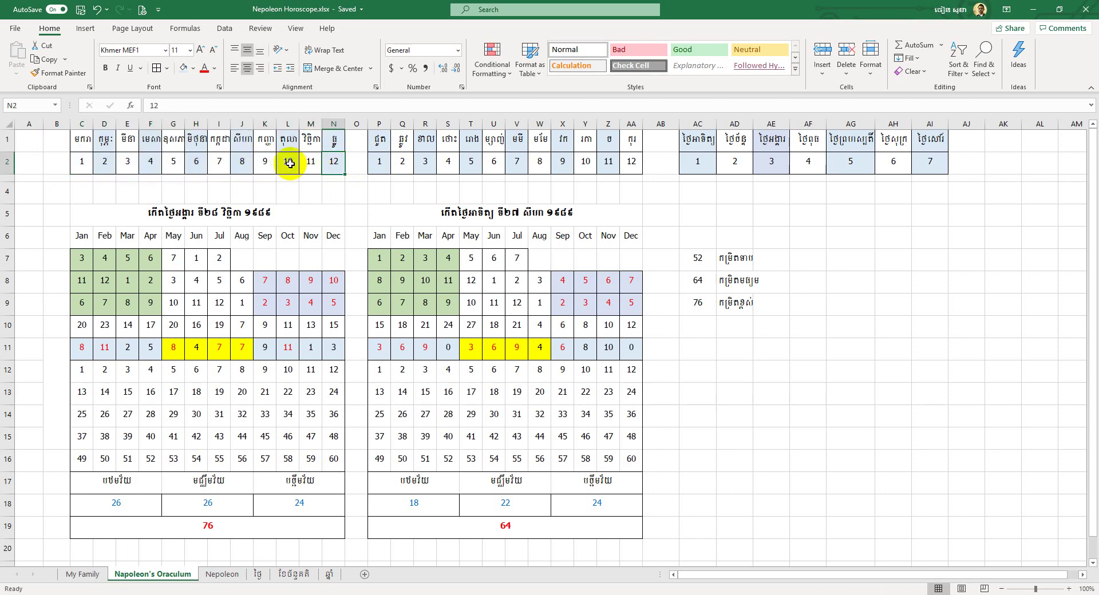
pyautogui.click(87, 162)
pyautogui.moveTo(334, 160); pyautogui.dragTo(78, 135)
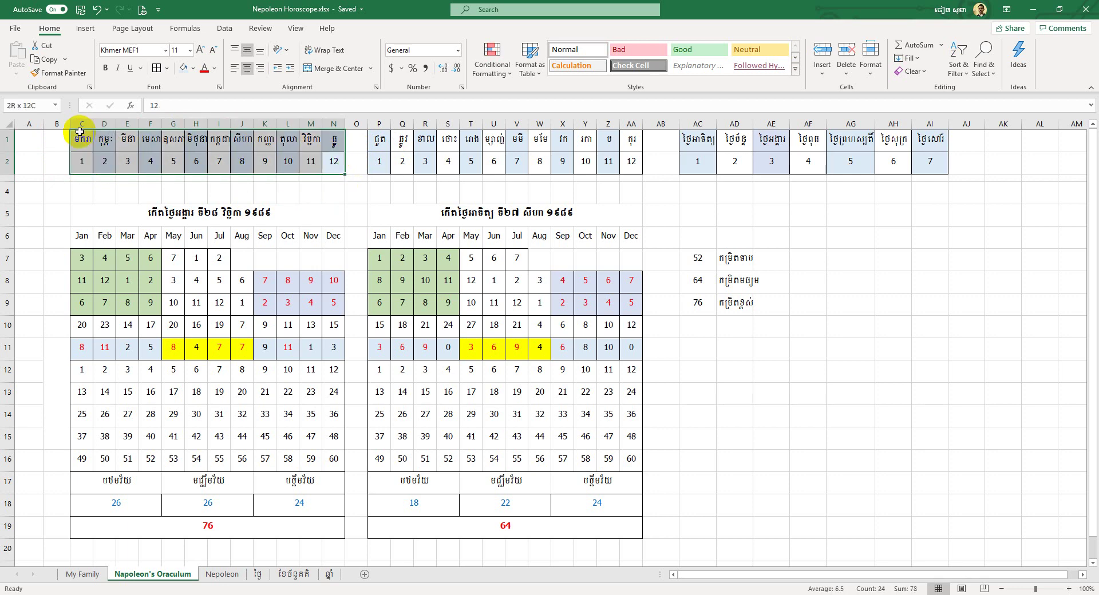
pyautogui.click(318, 208)
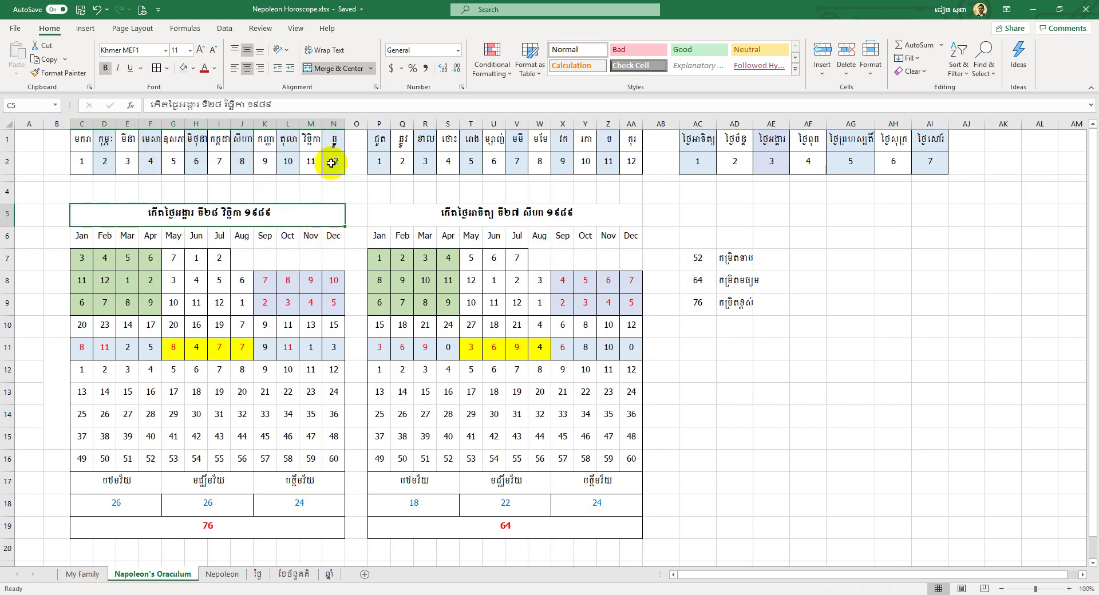
pyautogui.moveTo(332, 165); pyautogui.dragTo(81, 139)
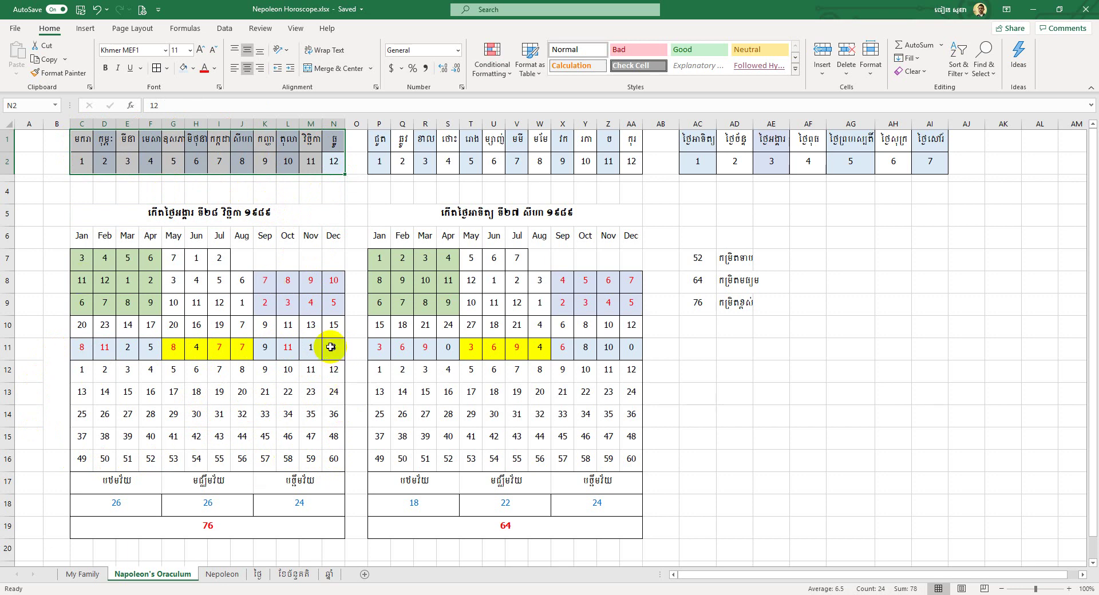
# Review the monthly results in C11:N11 of the first table, focusing on the October result in L11
pyautogui.scroll(-2, 331, 347)
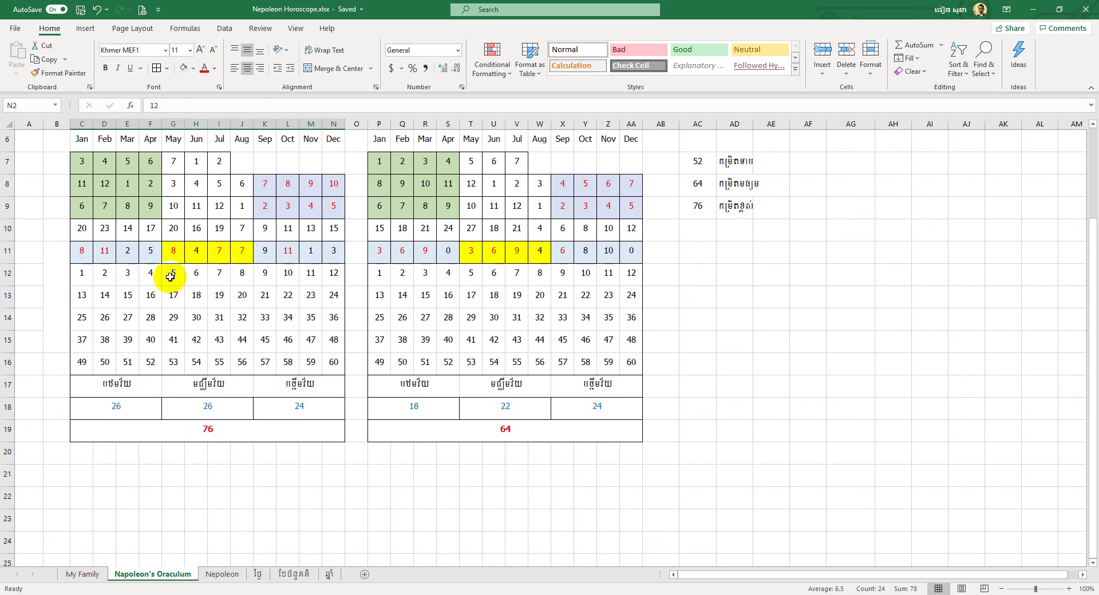
pyautogui.moveTo(80, 250); pyautogui.dragTo(330, 252)
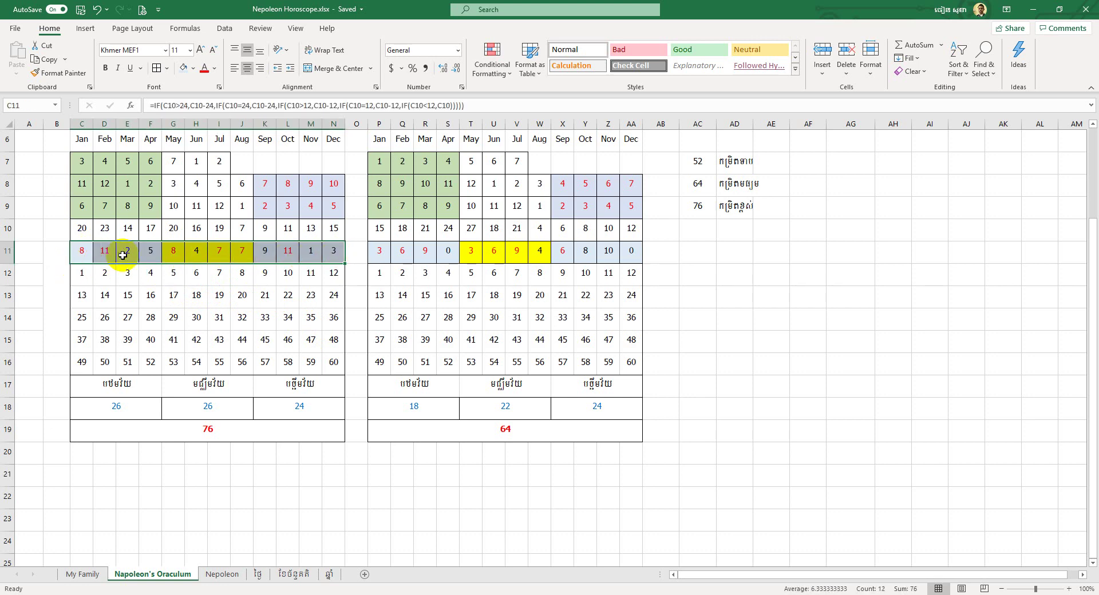
pyautogui.click(312, 251)
pyautogui.click(309, 251)
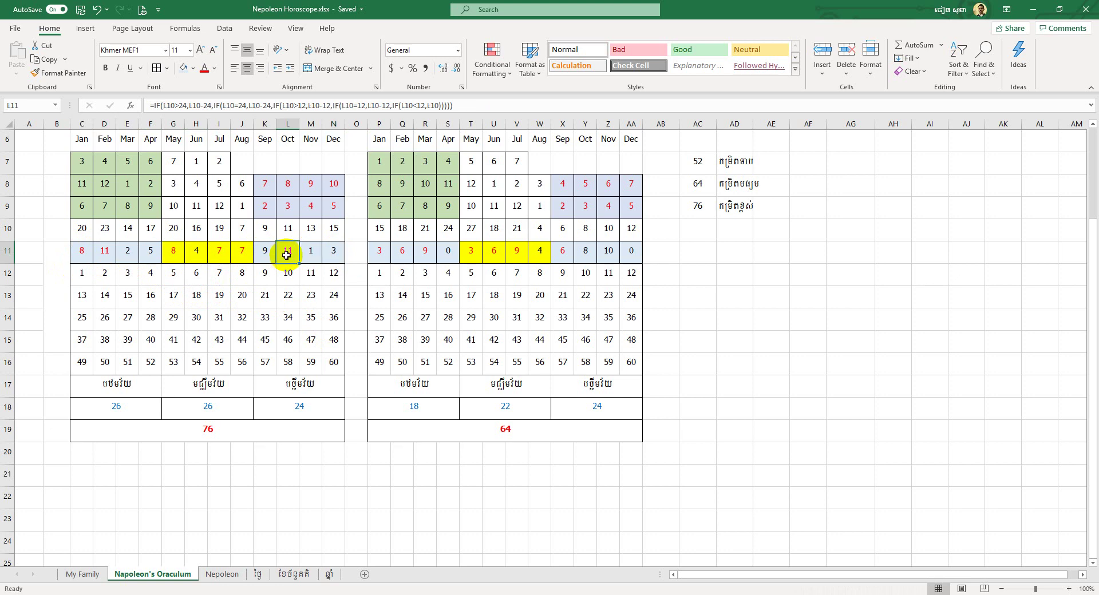
# Review the full run of monthly results in C11:N11 of the first table, January to December and back
pyautogui.click(80, 256)
pyautogui.moveTo(80, 255); pyautogui.dragTo(335, 251)
pyautogui.scroll(2, 320, 258)
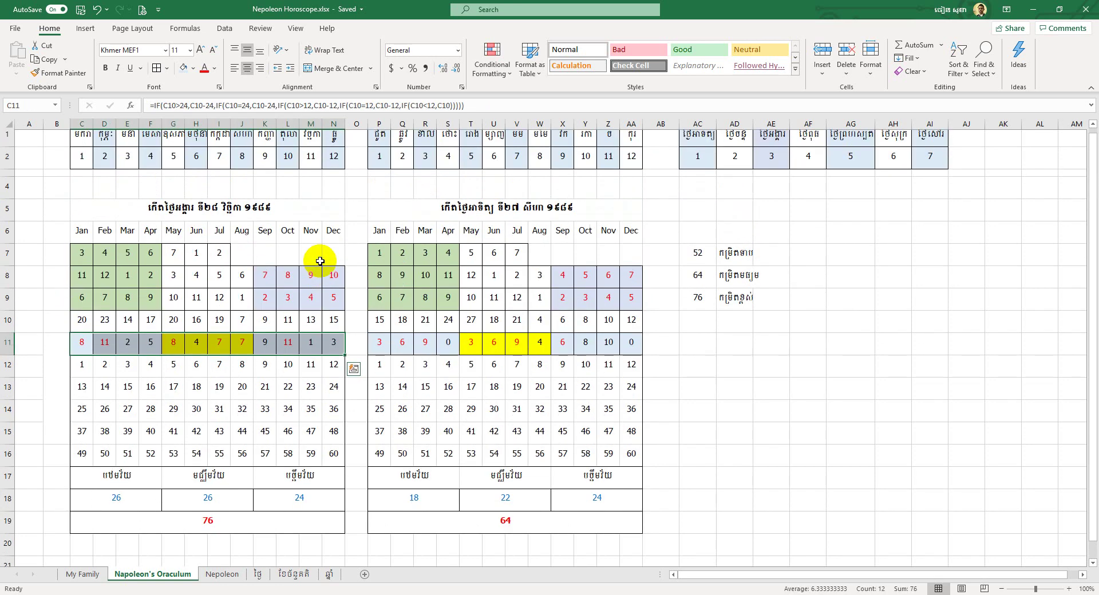
pyautogui.scroll(-2, 292, 318)
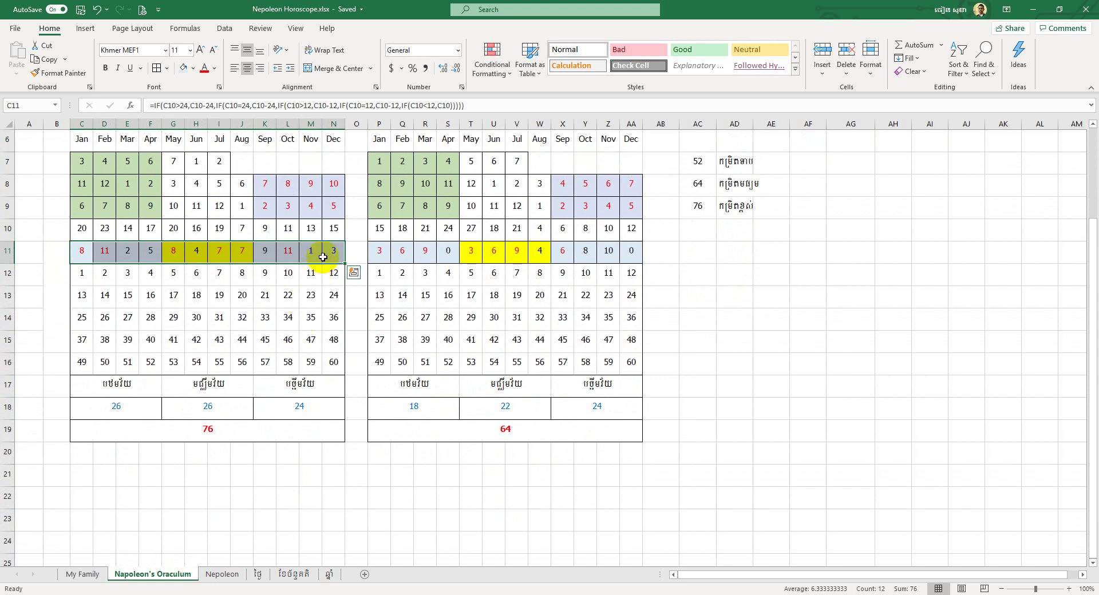
pyautogui.moveTo(337, 252); pyautogui.dragTo(88, 258)
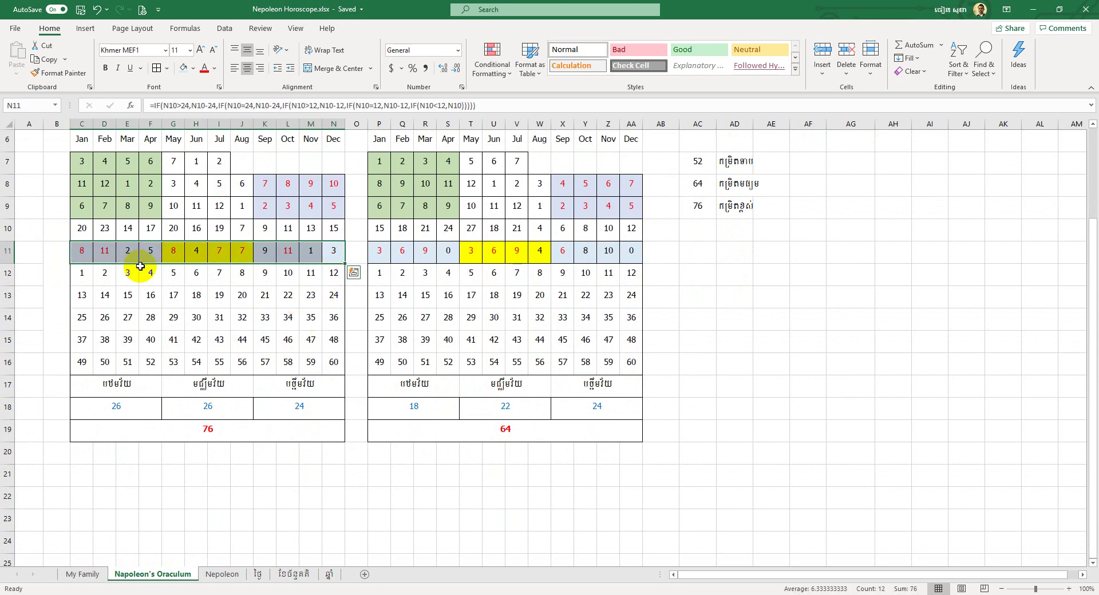
# Check the first table's three life-stage totals in row 18 against the highlighted May to August results in G11:J11
pyautogui.click(118, 411)
pyautogui.click(214, 410)
pyautogui.click(321, 407)
pyautogui.click(223, 410)
pyautogui.click(297, 406)
pyautogui.moveTo(174, 250); pyautogui.dragTo(238, 252)
# Examine individual monthly results in row 11 of the first table, including March, May, July, August and December
pyautogui.click(122, 250)
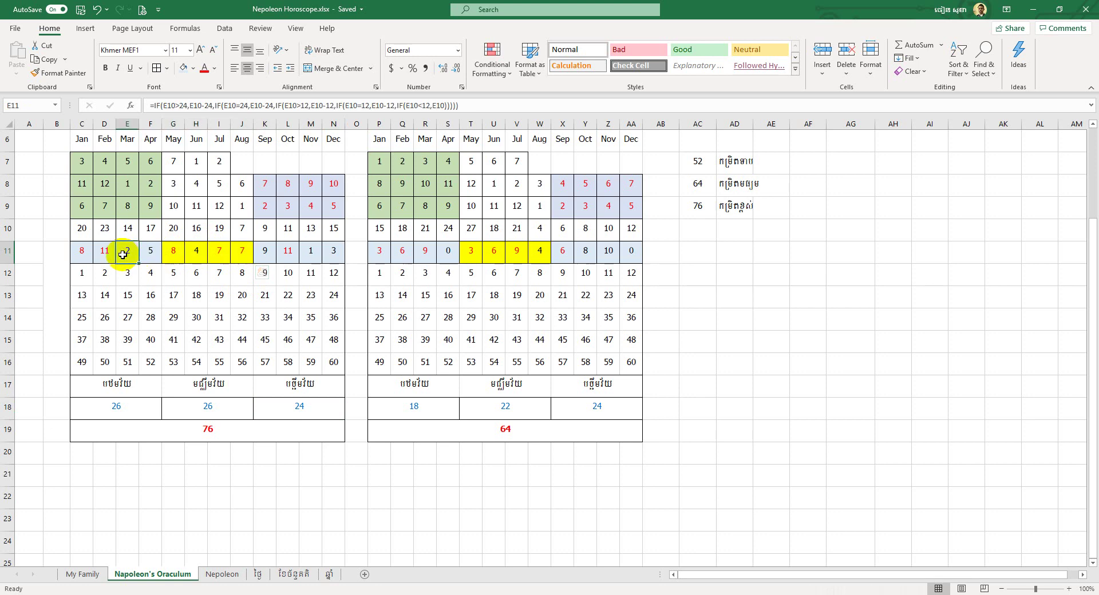
pyautogui.click(169, 252)
pyautogui.click(246, 250)
pyautogui.click(223, 253)
pyautogui.click(333, 252)
pyautogui.click(81, 253)
pyautogui.moveTo(80, 253); pyautogui.dragTo(327, 250)
pyautogui.moveTo(144, 251); pyautogui.dragTo(134, 255)
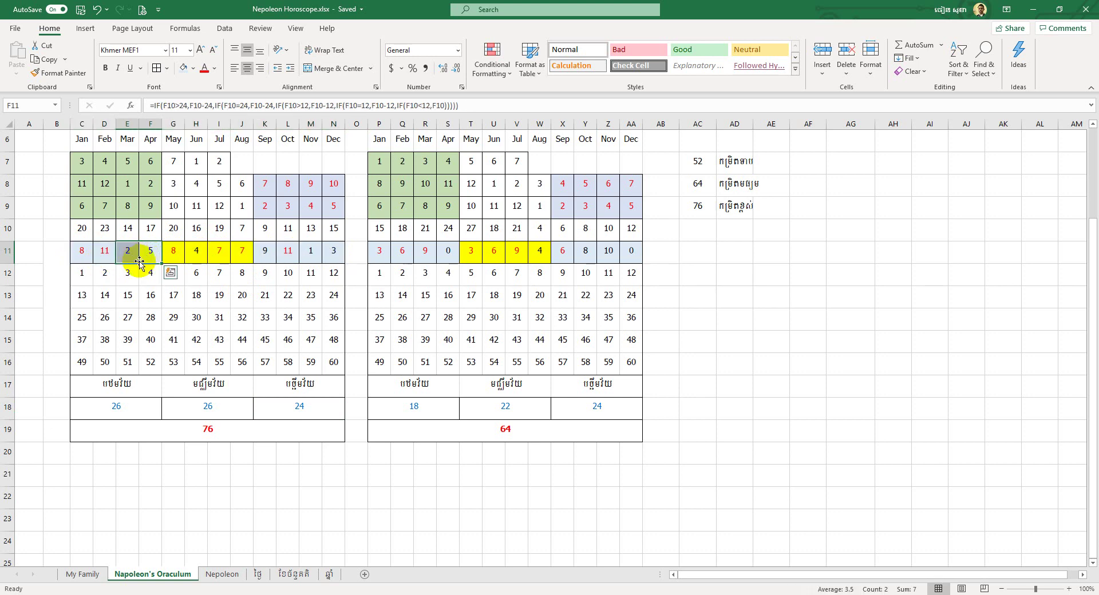
# Inspect the July to October results in I11:L11 and compare them with the January to March results
pyautogui.click(84, 252)
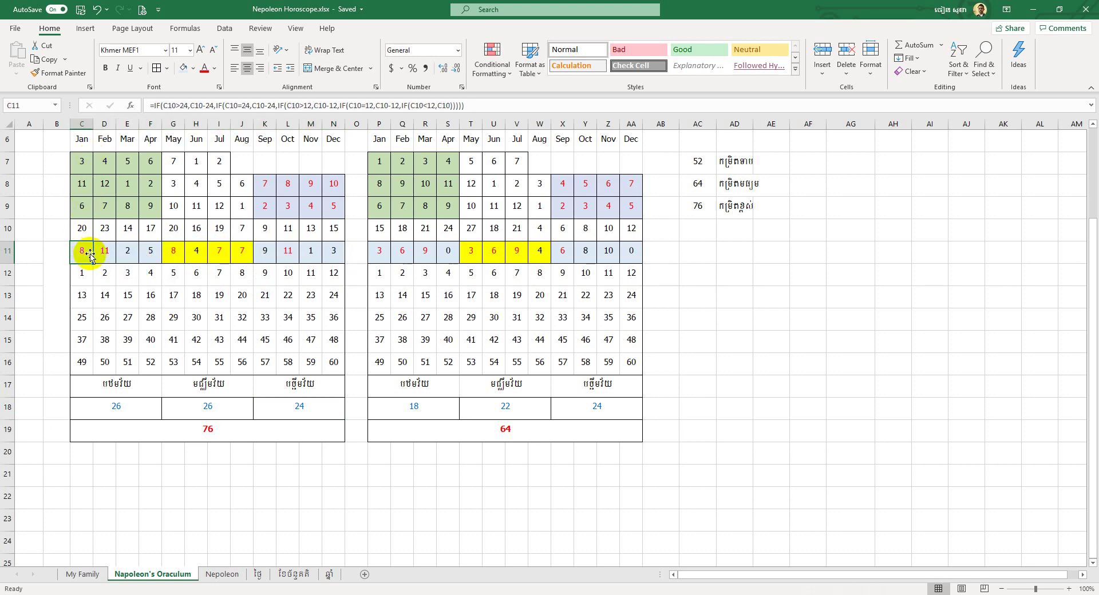
pyautogui.moveTo(229, 252); pyautogui.dragTo(287, 255)
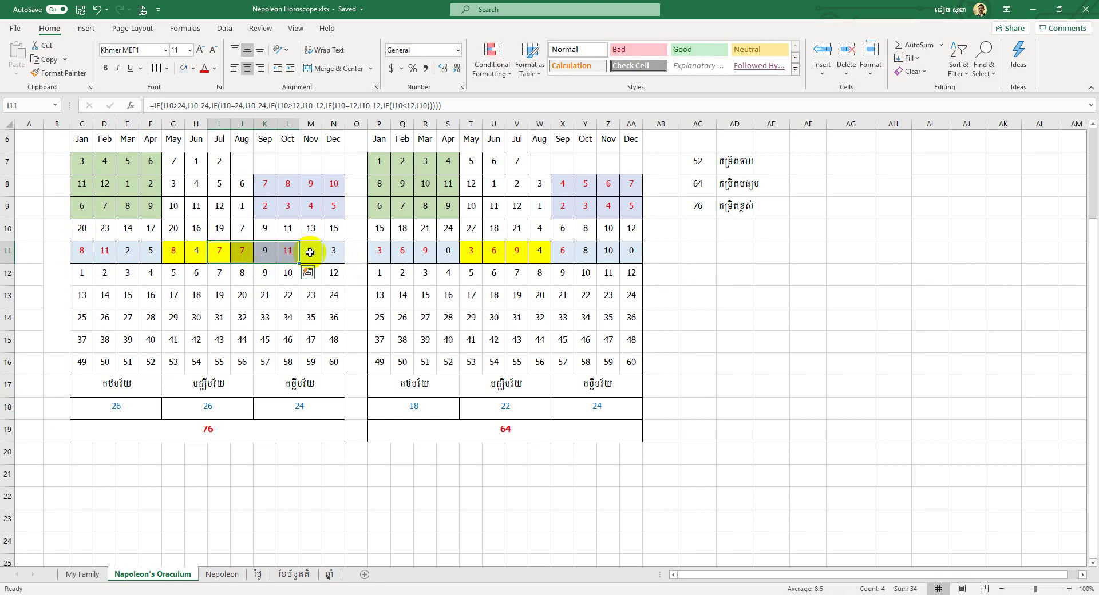
pyautogui.moveTo(218, 251); pyautogui.dragTo(285, 259)
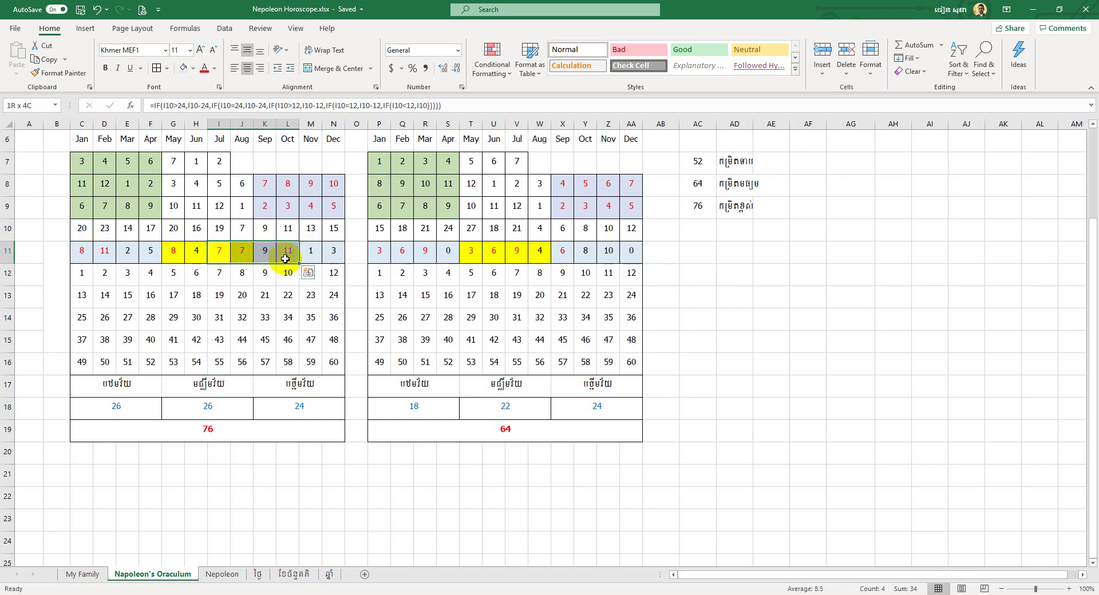
pyautogui.click(319, 257)
pyautogui.click(82, 253)
pyautogui.click(104, 253)
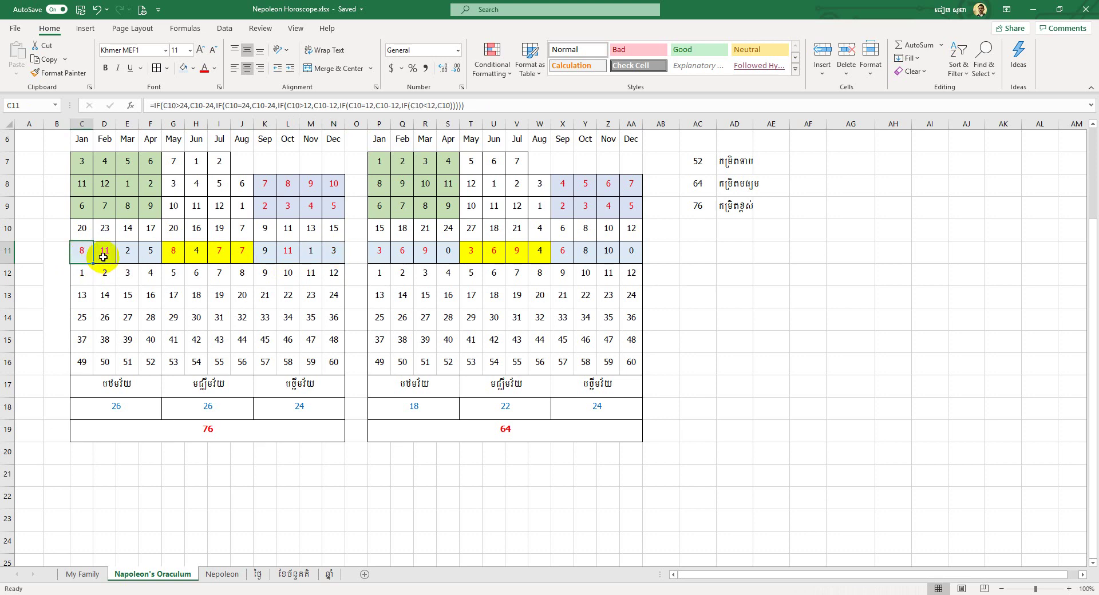
pyautogui.click(124, 252)
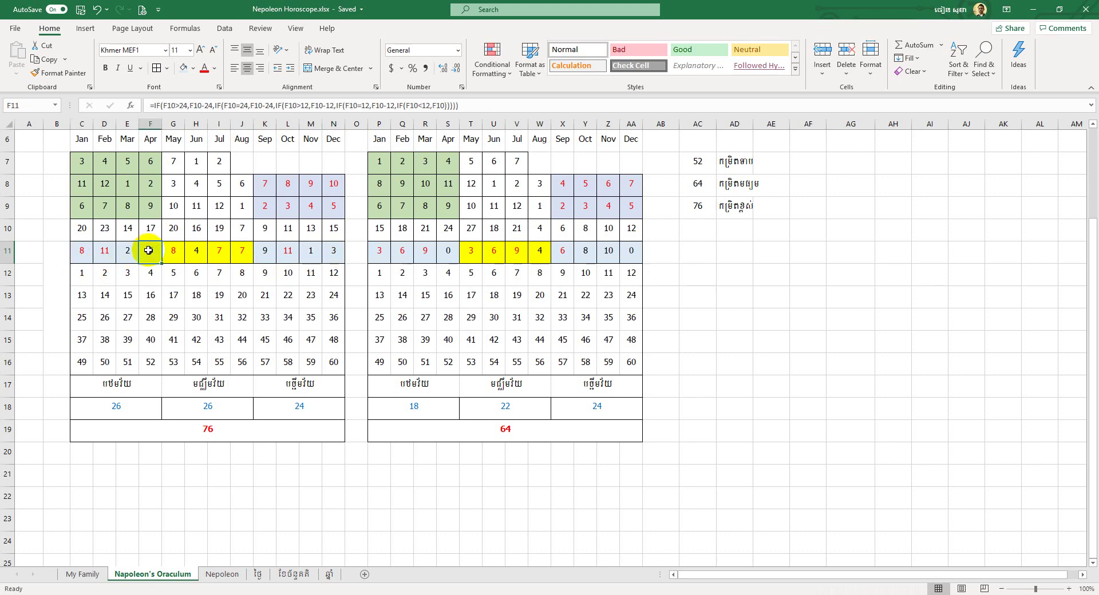
# Recheck the monthly results in C11:N11 of the first table, focusing on the November result in M11
pyautogui.moveTo(83, 252); pyautogui.dragTo(326, 252)
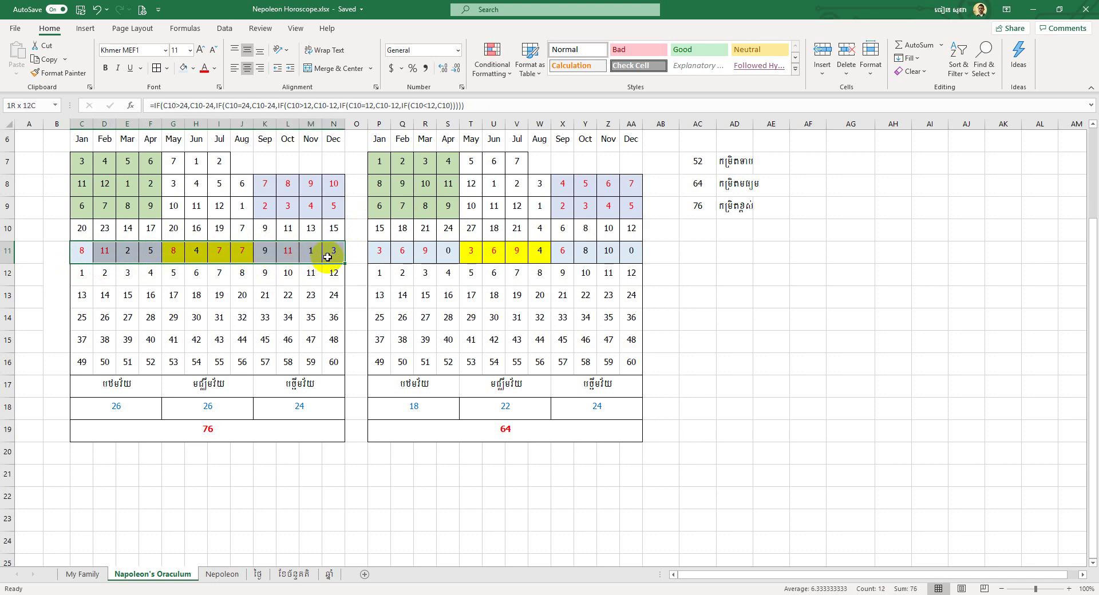
pyautogui.click(206, 256)
pyautogui.click(336, 254)
pyautogui.moveTo(302, 252)
pyautogui.mouseDown()
pyautogui.moveTo(83, 252)
pyautogui.moveTo(323, 254)
pyautogui.mouseUp()
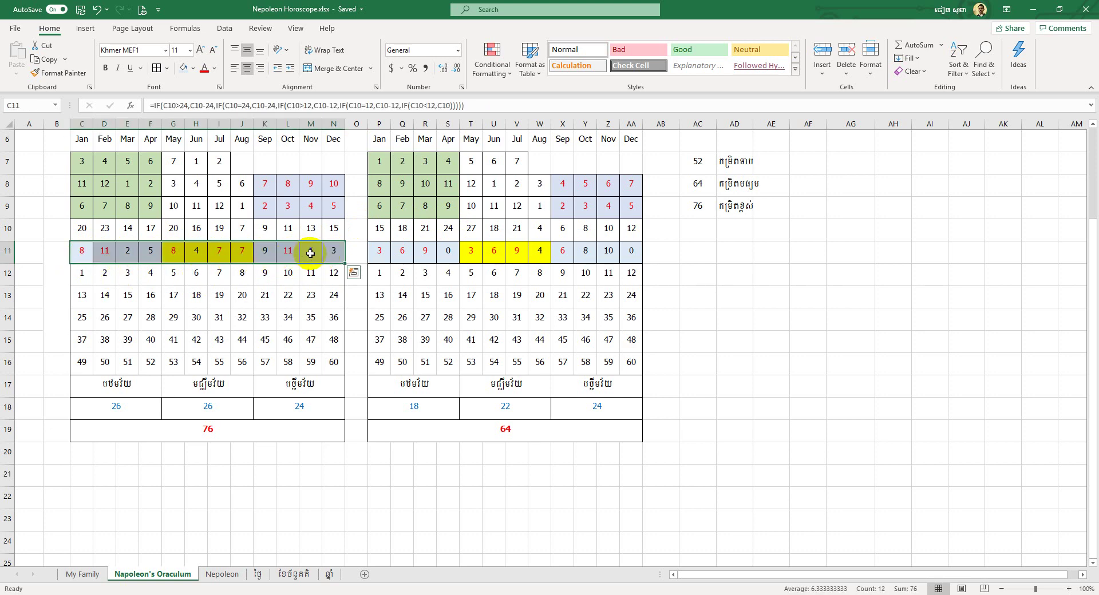
pyautogui.click(315, 259)
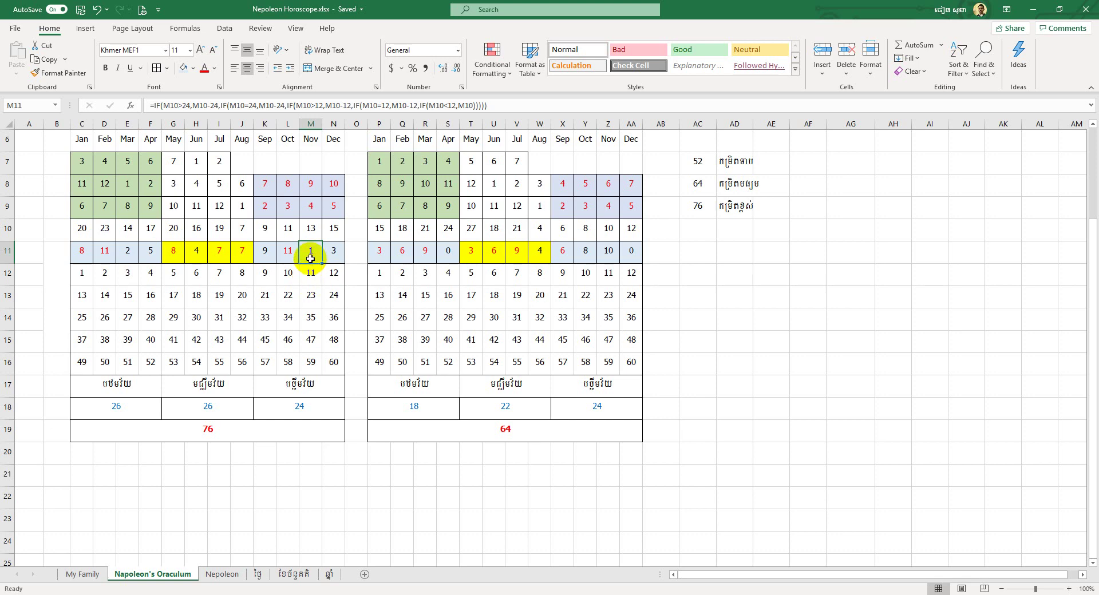
# Compare the April and December results in S11 and AA11 of the second table with the first table's October result
pyautogui.click(444, 252)
pyautogui.click(630, 253)
pyautogui.click(446, 256)
pyautogui.click(295, 255)
pyautogui.click(446, 253)
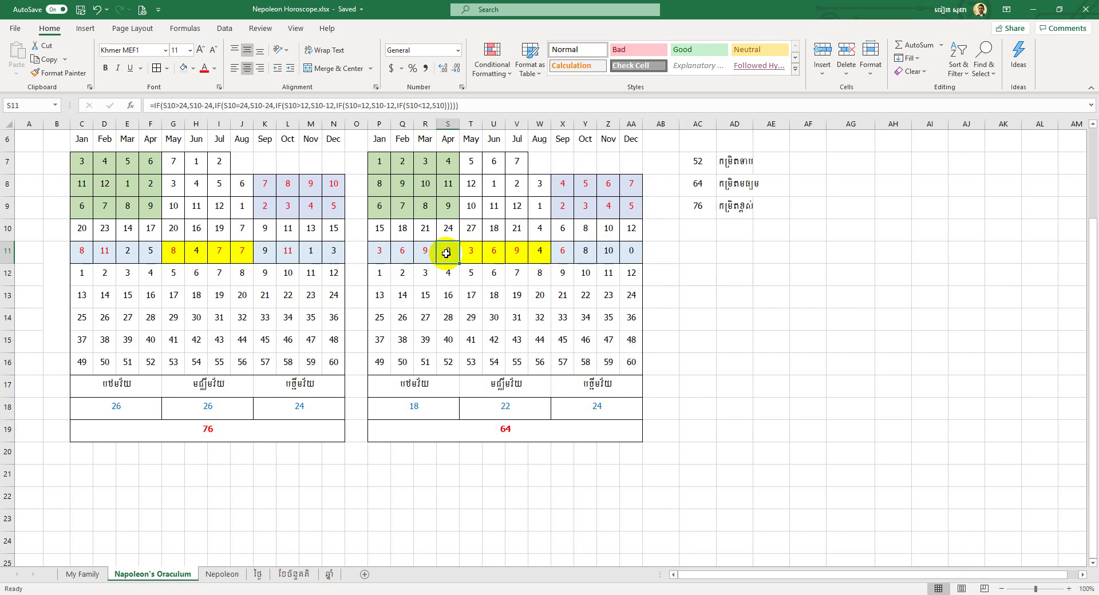
# Match the November result in M11 of the first table with the October and November ages in the rows below
pyautogui.moveTo(333, 254); pyautogui.dragTo(93, 262)
pyautogui.click(318, 255)
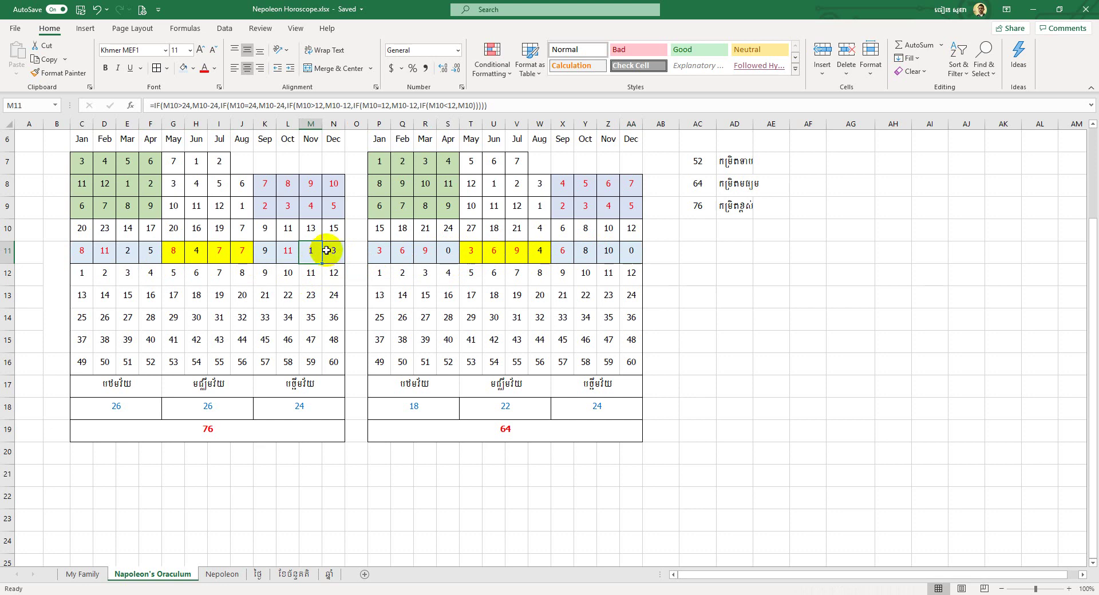
pyautogui.click(319, 269)
pyautogui.click(291, 271)
pyautogui.press('Return')
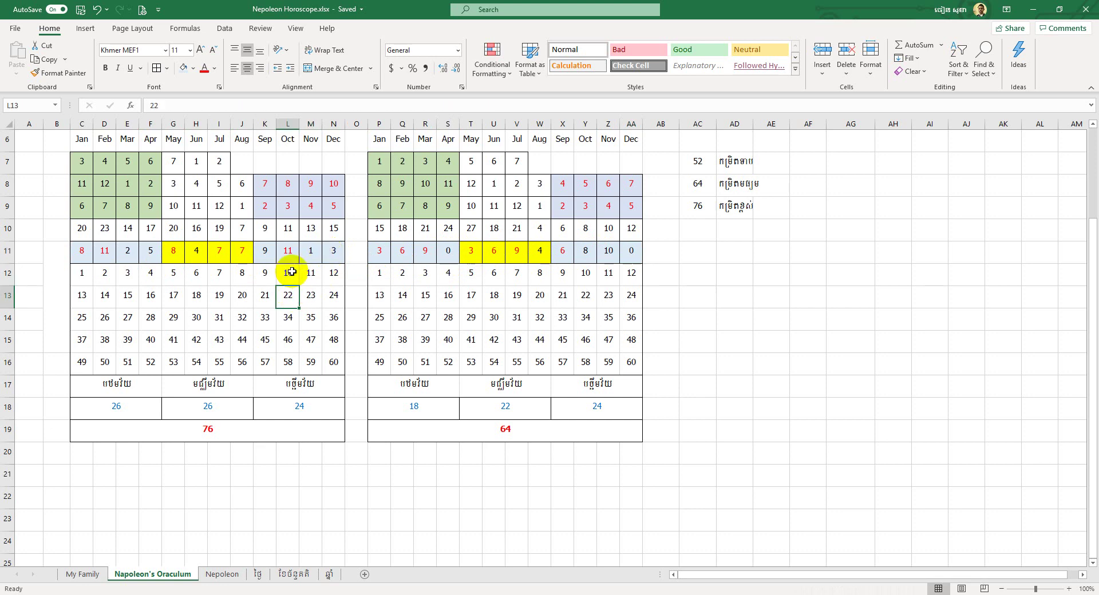
pyautogui.click(312, 258)
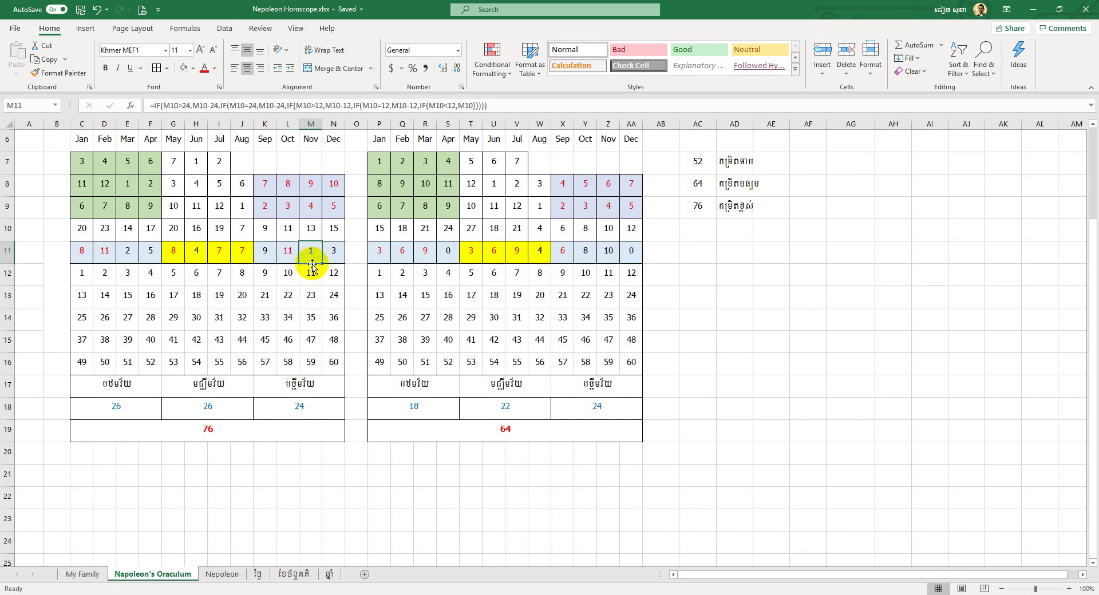
# Scan the first table's monthly results from December back to January, then check the February result in D11
pyautogui.moveTo(332, 253); pyautogui.dragTo(78, 255)
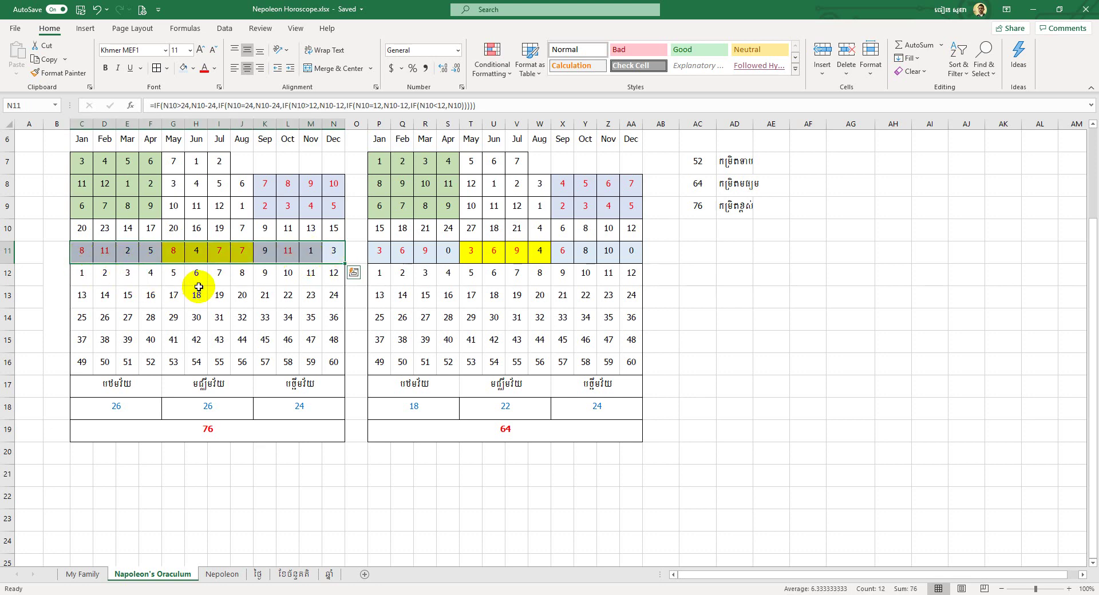
pyautogui.click(319, 287)
pyautogui.click(329, 254)
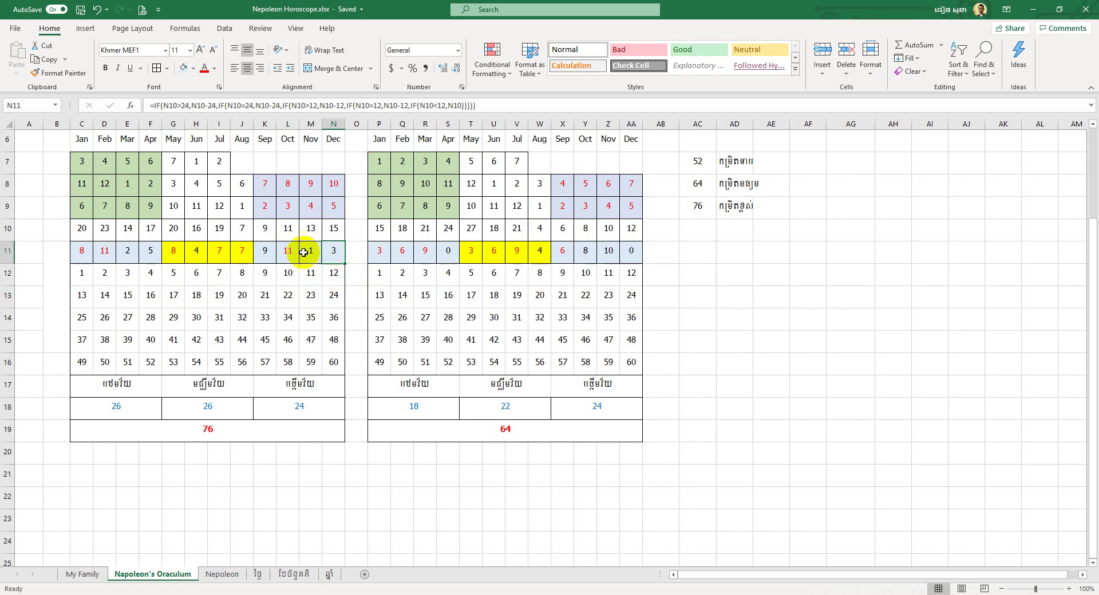
pyautogui.moveTo(327, 250); pyautogui.dragTo(80, 257)
pyautogui.click(121, 281)
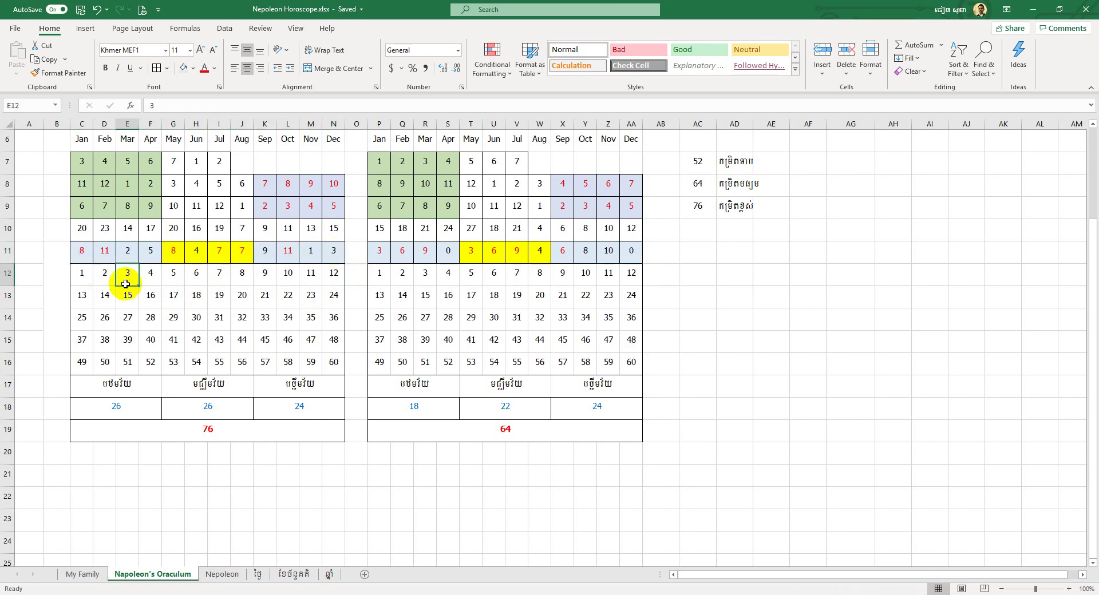
pyautogui.click(102, 252)
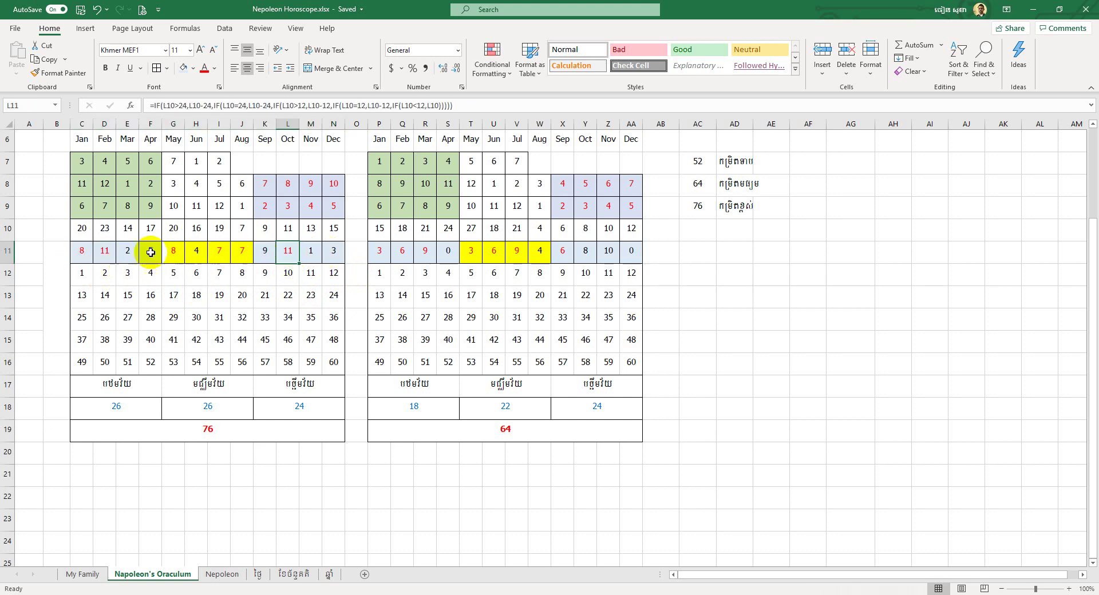
# Compare the October and February results in L11 and D11, then check the ages in C12 and L12
pyautogui.click(289, 250)
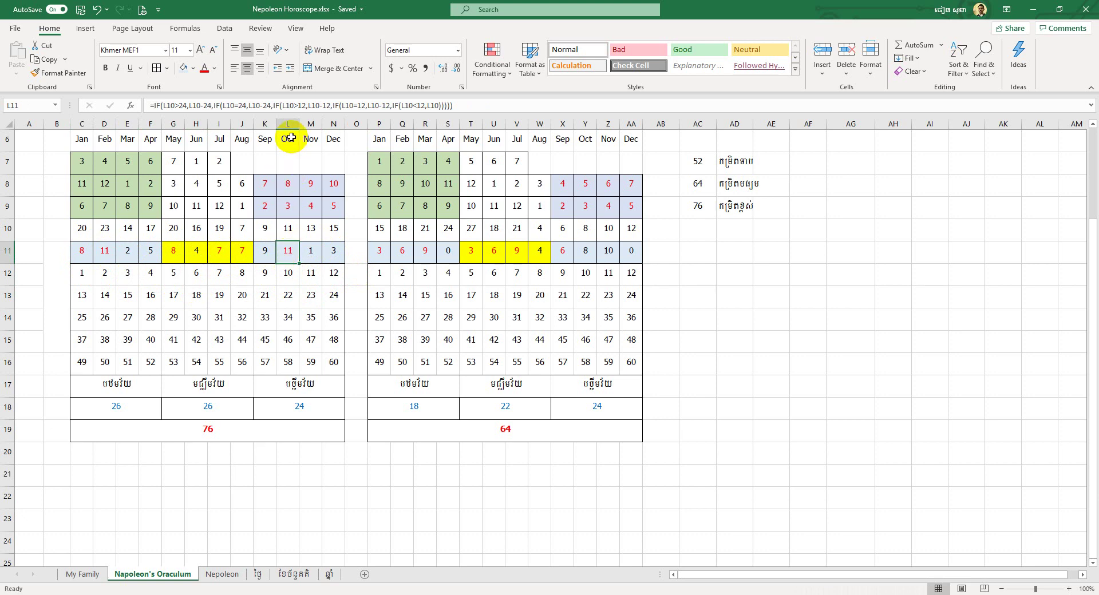
pyautogui.click(108, 250)
pyautogui.click(284, 254)
pyautogui.click(85, 273)
pyautogui.click(289, 273)
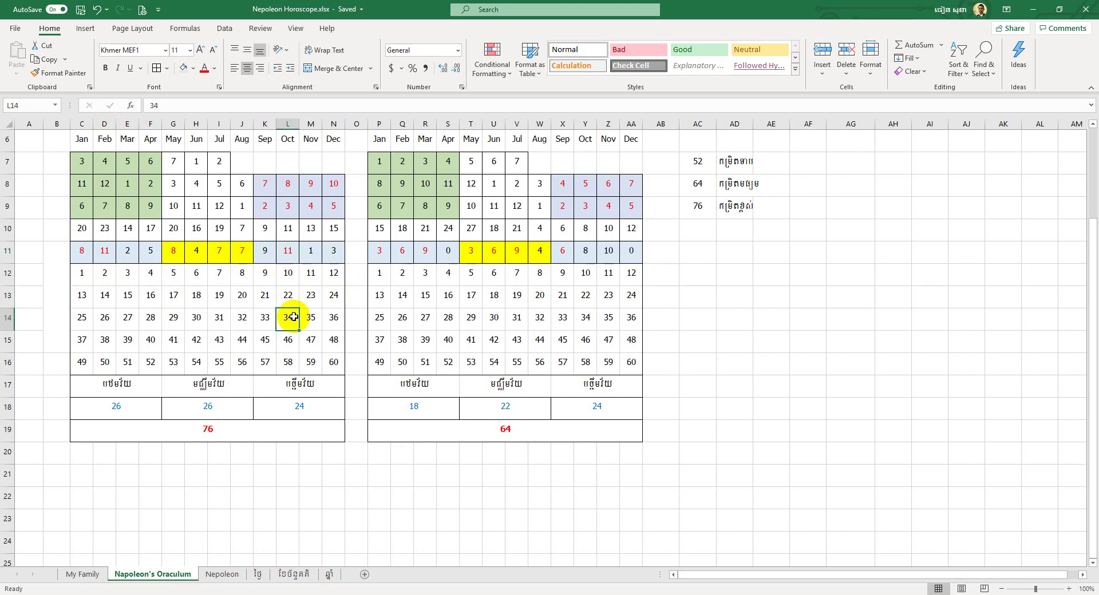
# Relate age 34 in L14 to the October result in L11, comparing it with the February result in D11
pyautogui.click(287, 253)
pyautogui.click(289, 312)
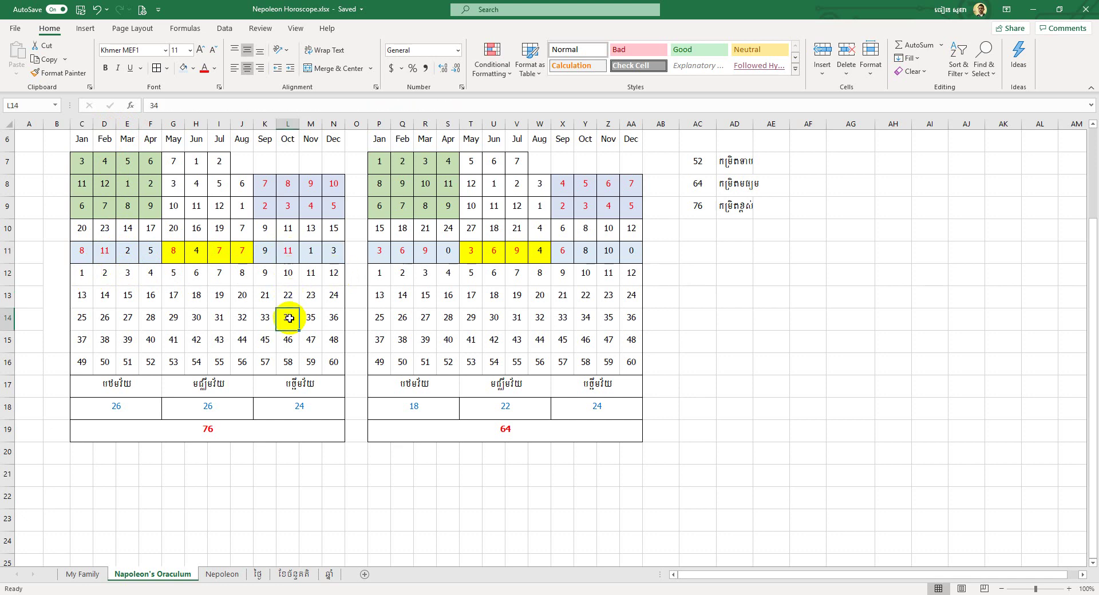
pyautogui.click(289, 249)
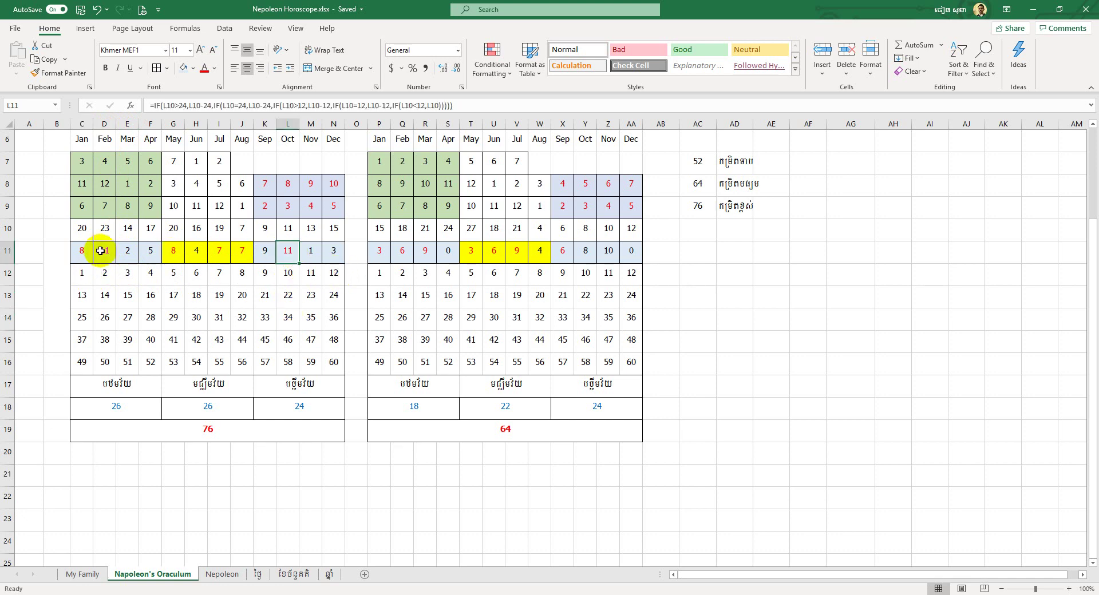
pyautogui.click(287, 314)
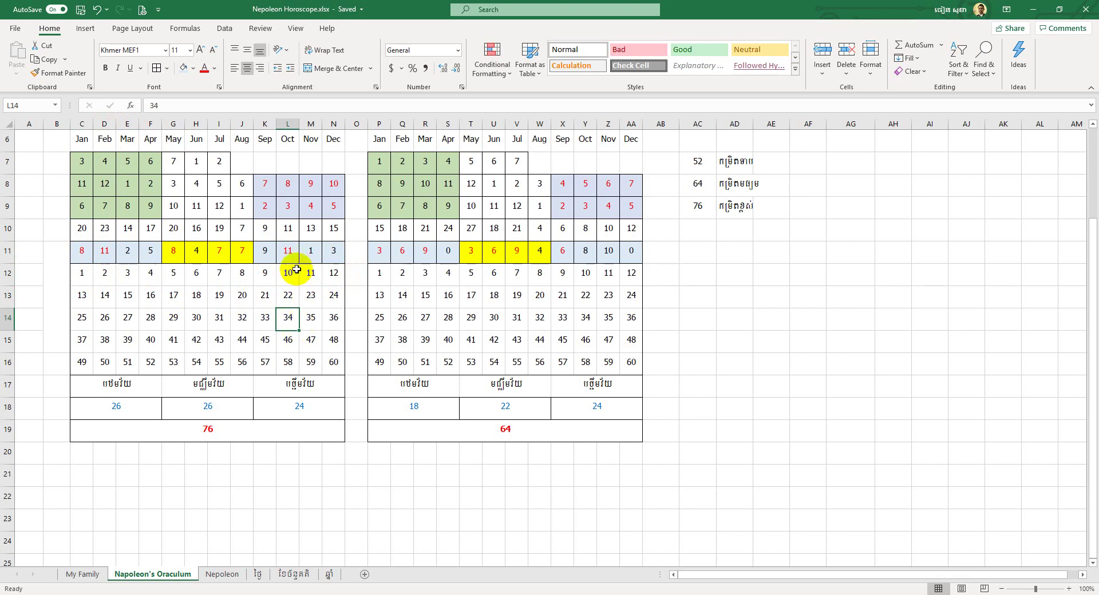
pyautogui.click(288, 251)
pyautogui.click(101, 255)
pyautogui.click(288, 250)
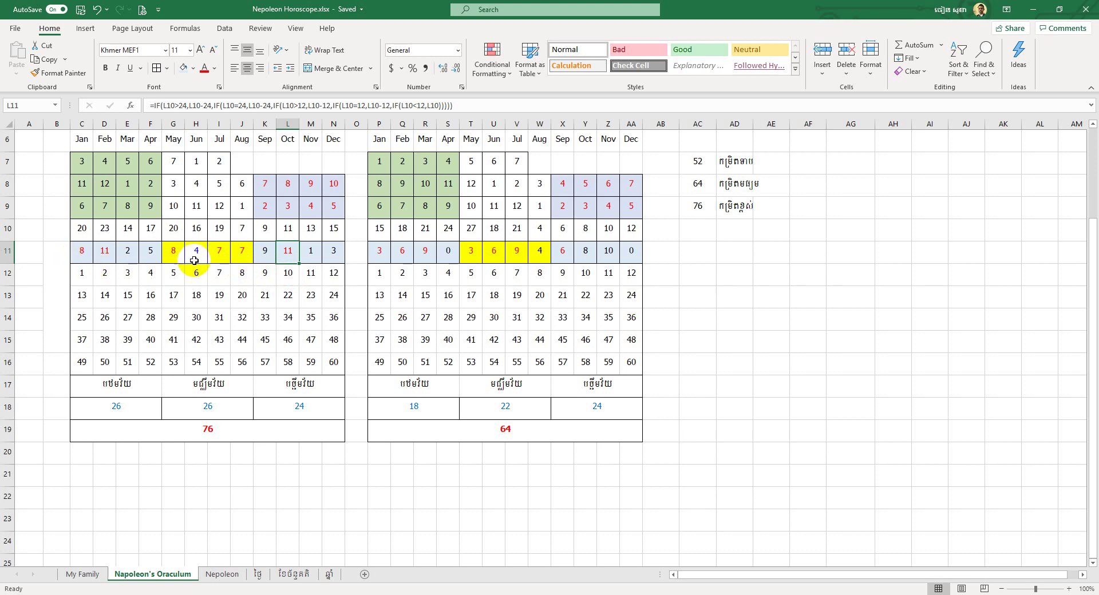
# Relate the first table's monthly results in C11:N11 to the age rows beneath, ending at age 35 in M14
pyautogui.click(263, 293)
pyautogui.moveTo(336, 251); pyautogui.dragTo(81, 251)
pyautogui.click(264, 273)
pyautogui.click(172, 275)
pyautogui.moveTo(85, 254); pyautogui.dragTo(326, 252)
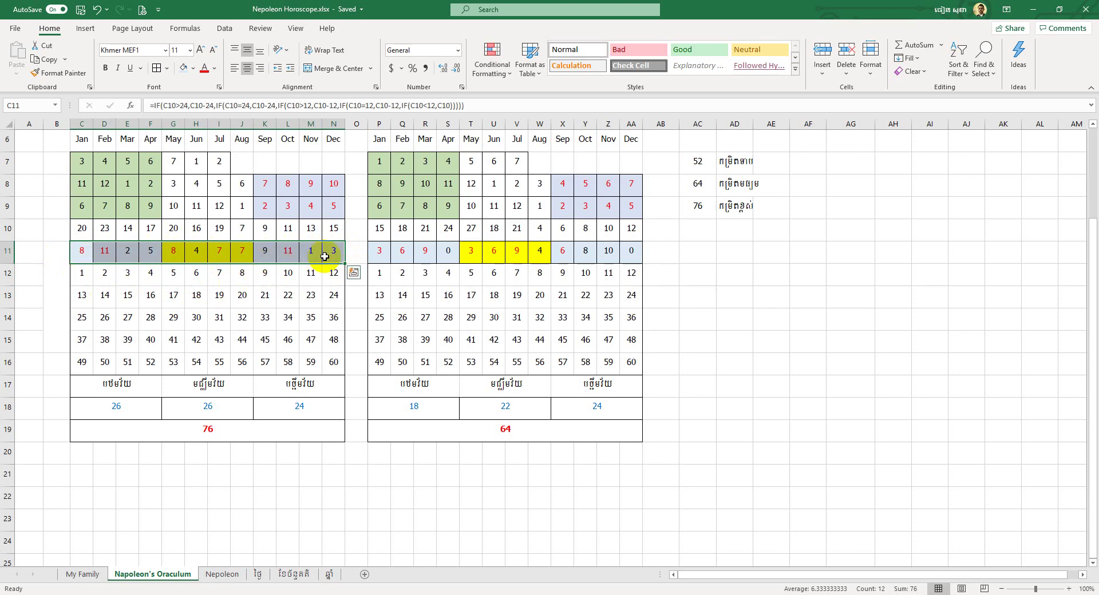
pyautogui.click(311, 320)
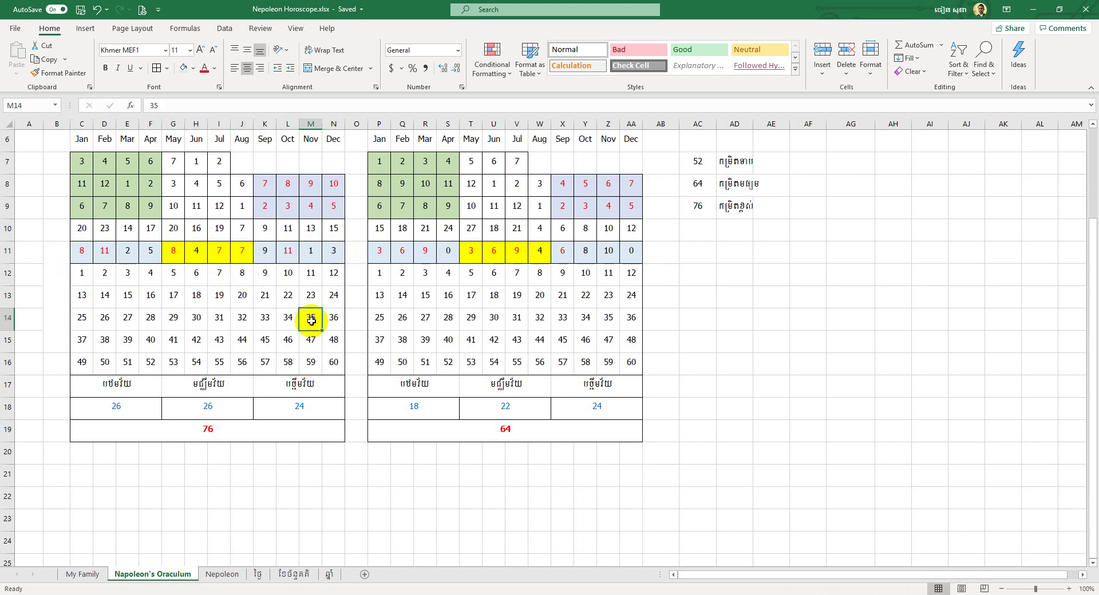
# Trace the second table's birth-date heading to the weekday number in AC2 and the weekday sequence in P7:V7
pyautogui.scroll(2, 311, 320)
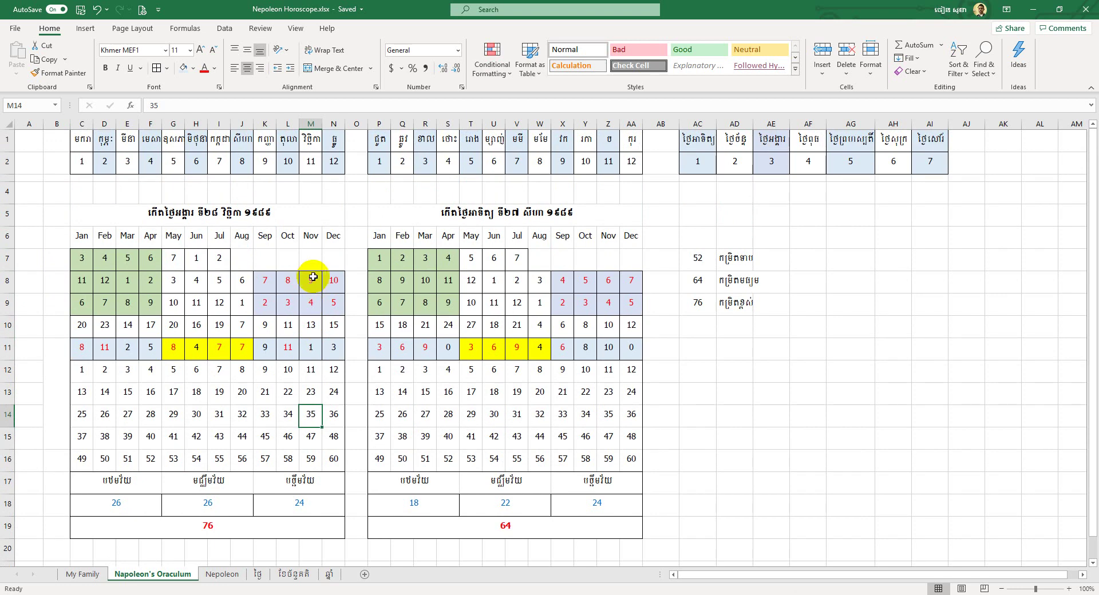
pyautogui.click(523, 211)
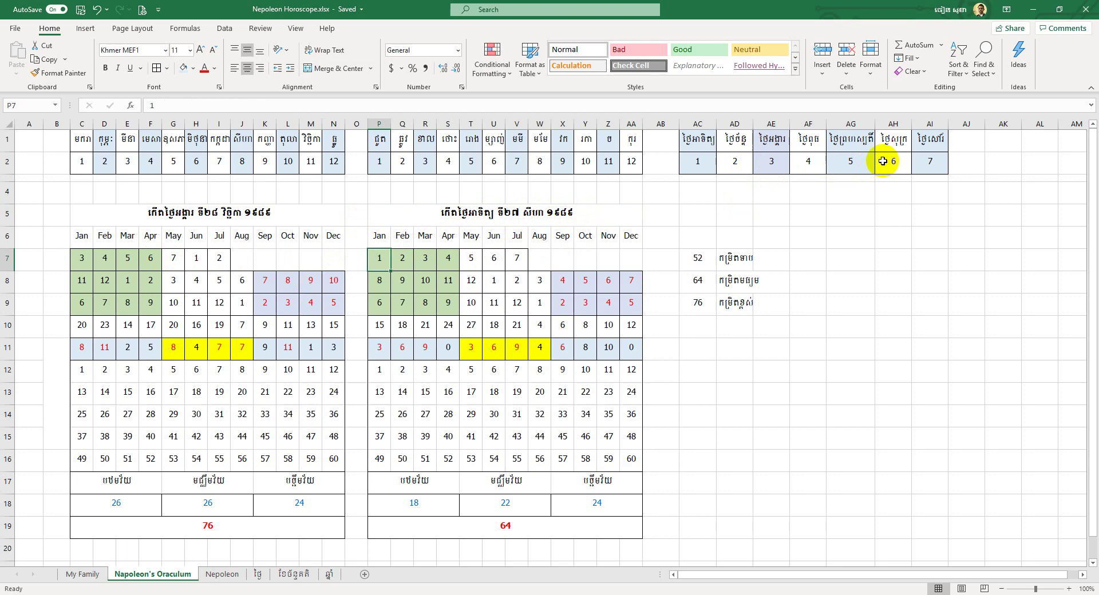
pyautogui.click(702, 164)
pyautogui.moveTo(384, 258); pyautogui.dragTo(517, 259)
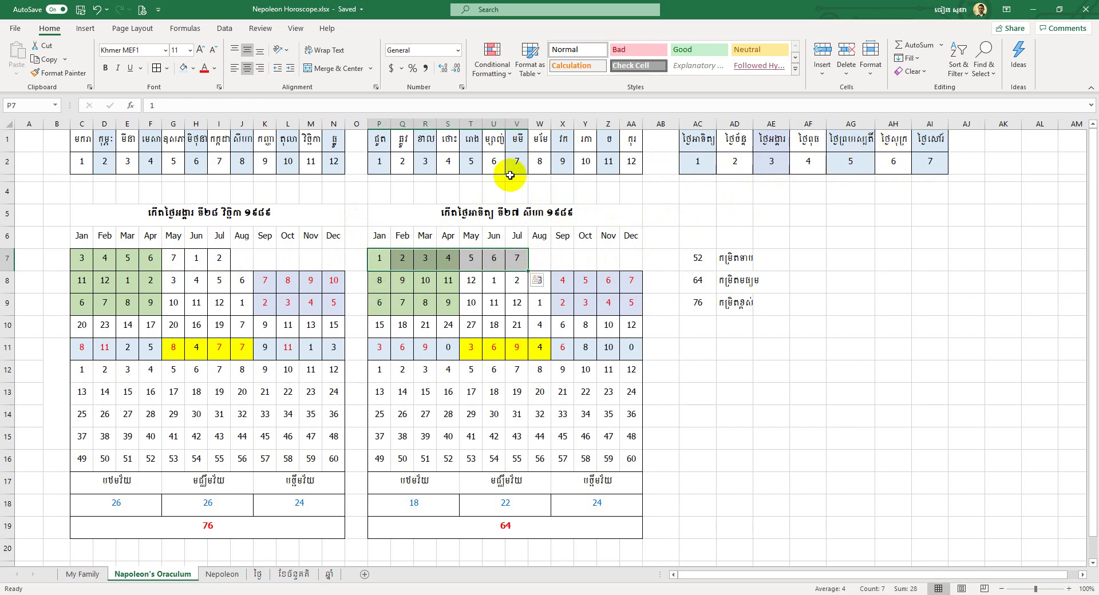
# Examine the second table's number sequences in P8:AA8 and P9:AA9, from January to December
pyautogui.moveTo(383, 283); pyautogui.dragTo(632, 287)
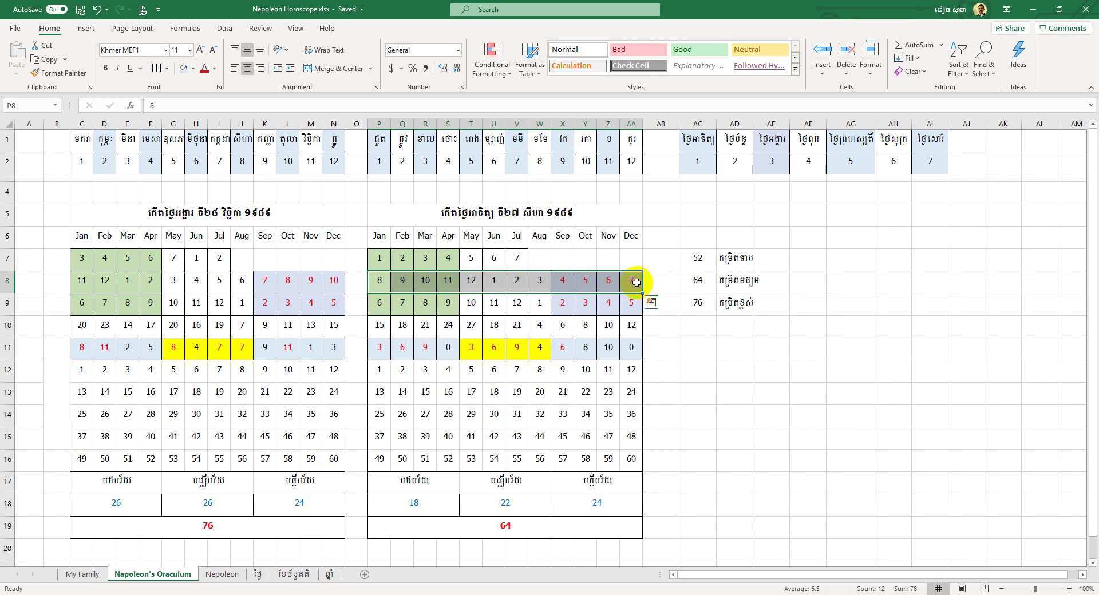
pyautogui.click(376, 306)
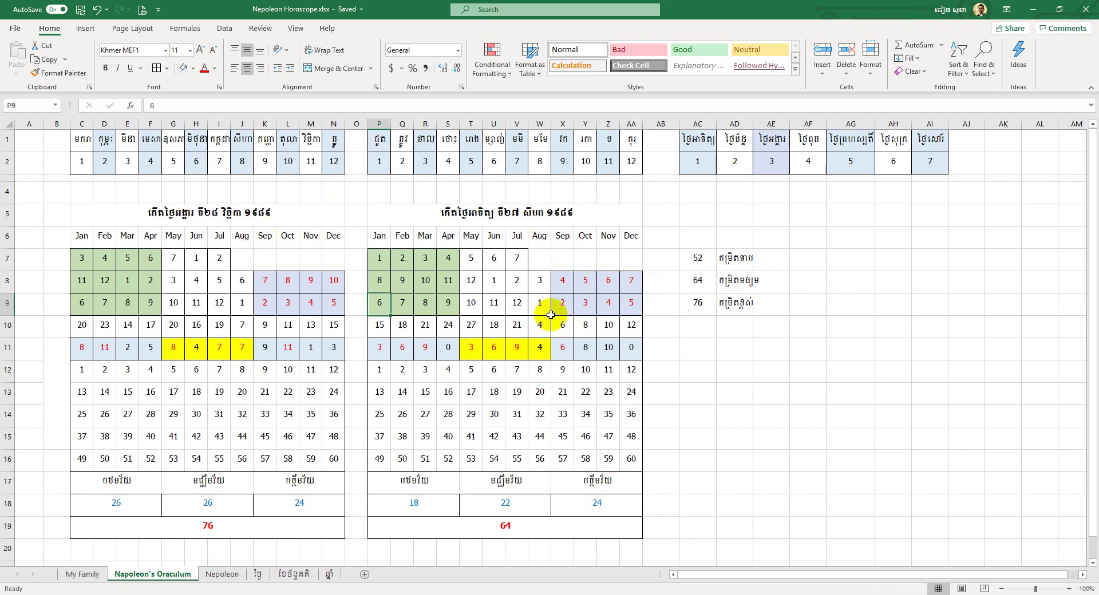
pyautogui.moveTo(381, 307); pyautogui.dragTo(615, 309)
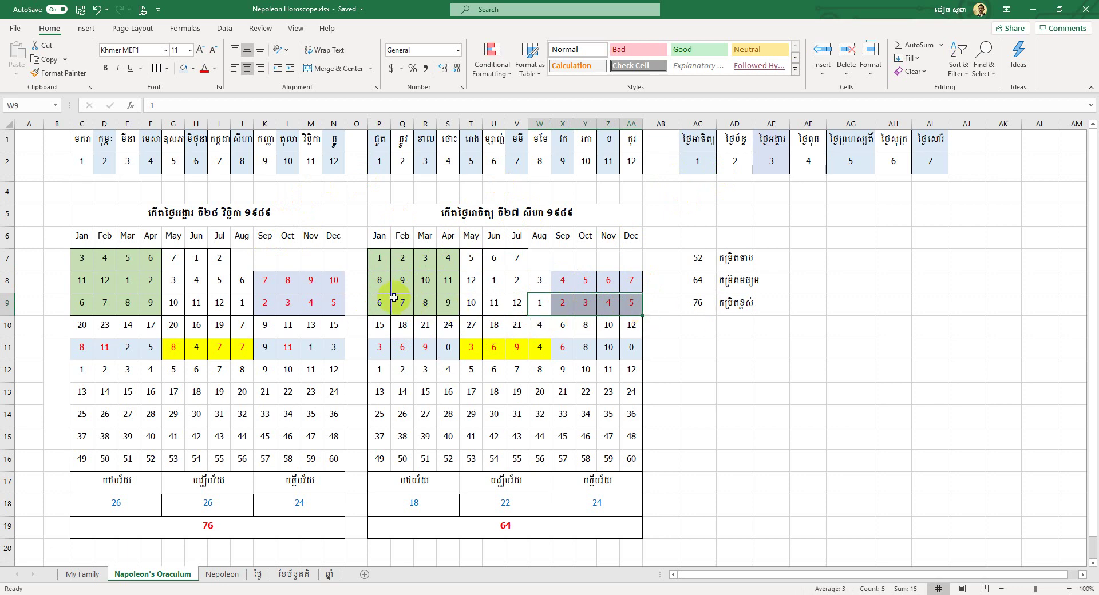
# Examine the second table's column sums in P10 and Q10 and the IF formula behind the January result in P11
pyautogui.click(381, 334)
pyautogui.doubleClick(382, 326)
pyautogui.click(397, 324)
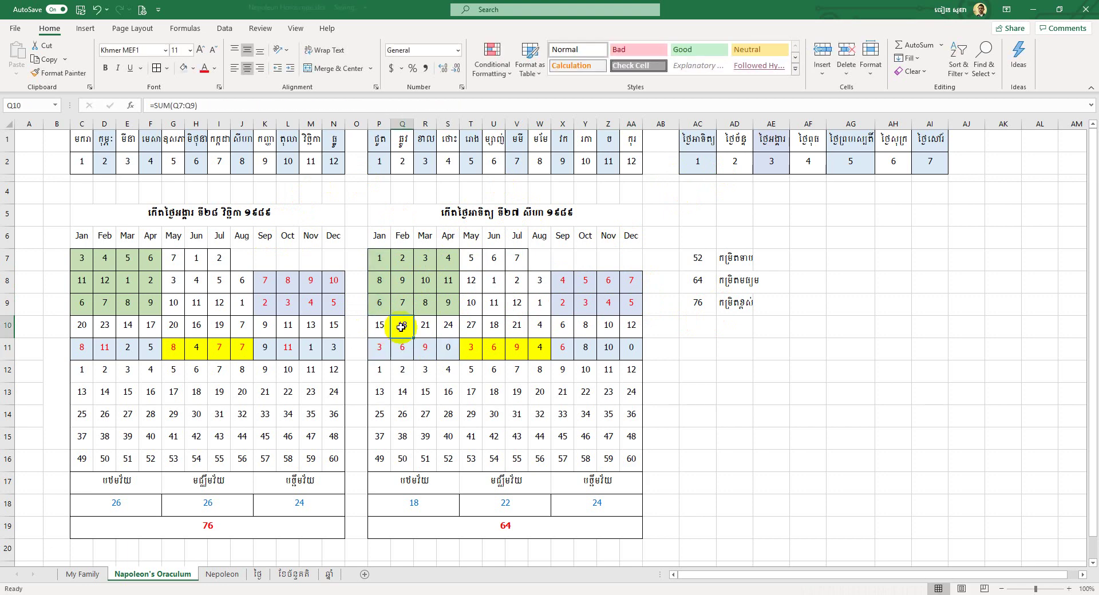
pyautogui.click(379, 349)
pyautogui.doubleClick(380, 349)
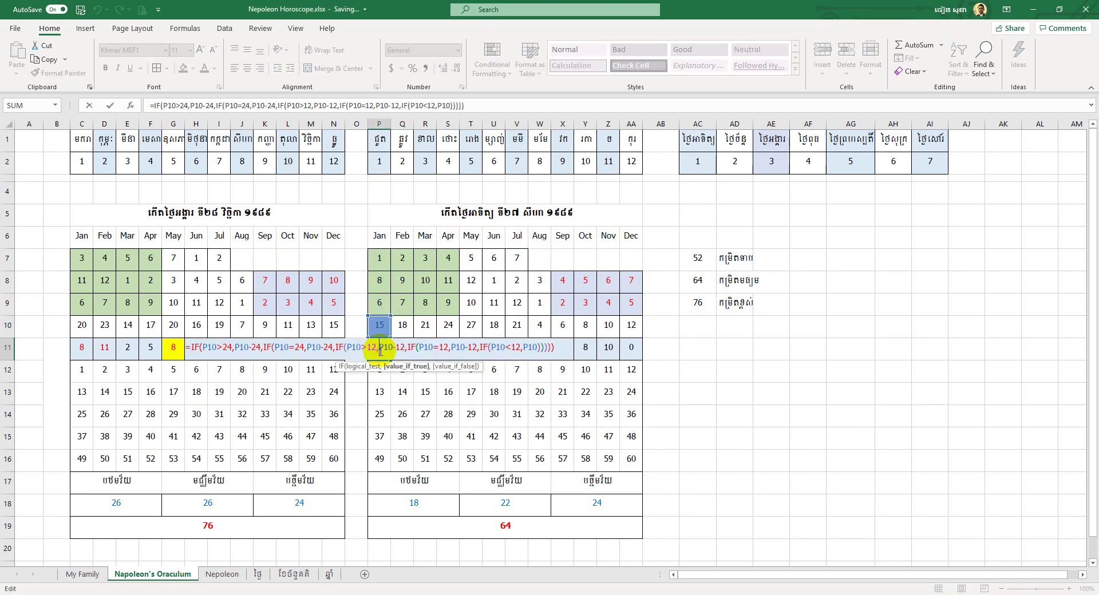
pyautogui.press('Return')
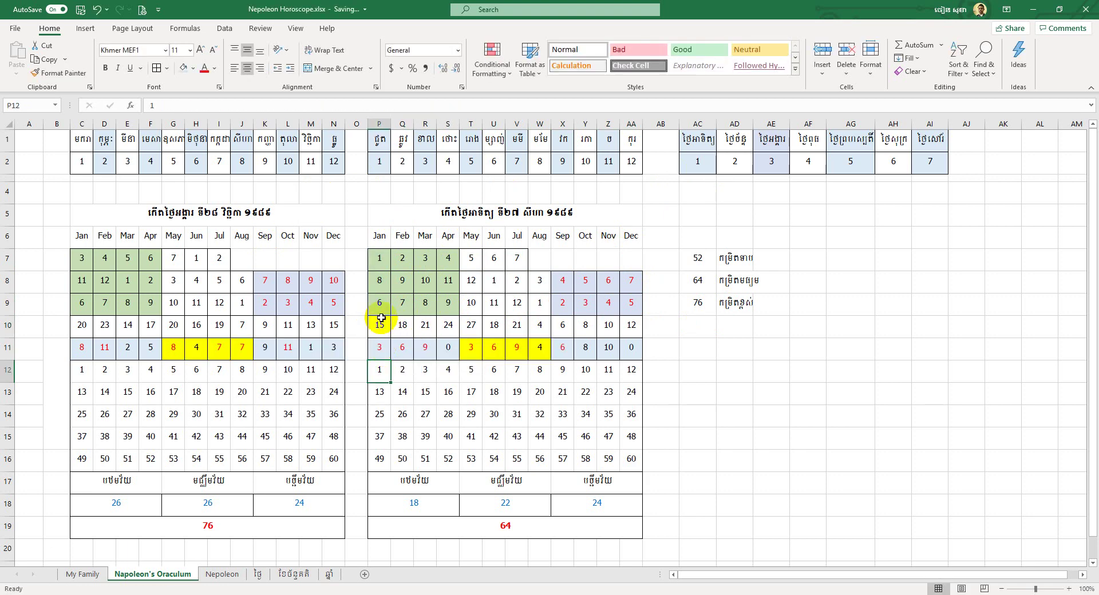
# Compare the second table's results in P11 and Q11 with April's, and inspect the IF formula in S11
pyautogui.click(379, 349)
pyautogui.click(403, 347)
pyautogui.click(447, 347)
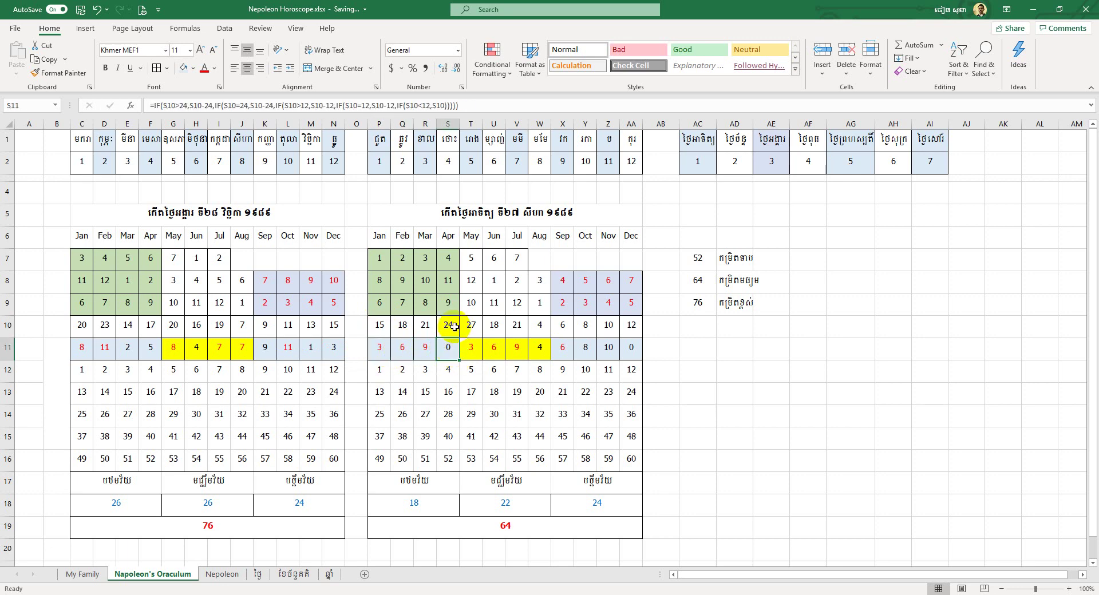
pyautogui.doubleClick(452, 350)
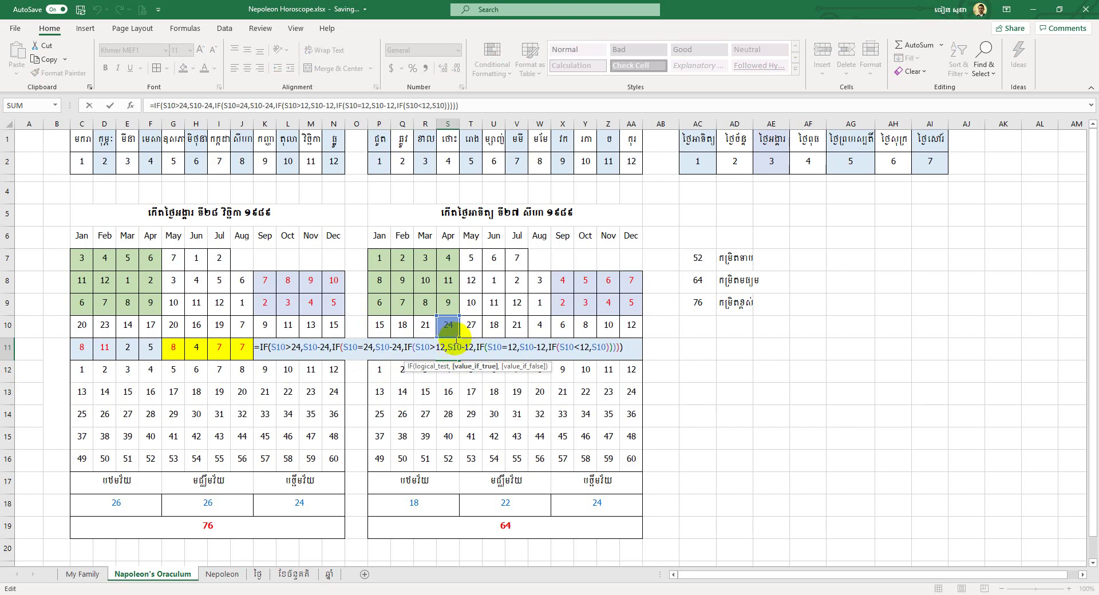
pyautogui.press('Return')
# Relate April's column sum in S10 to its reduced result in S11
pyautogui.click(449, 343)
pyautogui.click(450, 325)
pyautogui.click(452, 349)
pyautogui.press('Up')
pyautogui.click(456, 351)
pyautogui.click(454, 325)
pyautogui.click(455, 349)
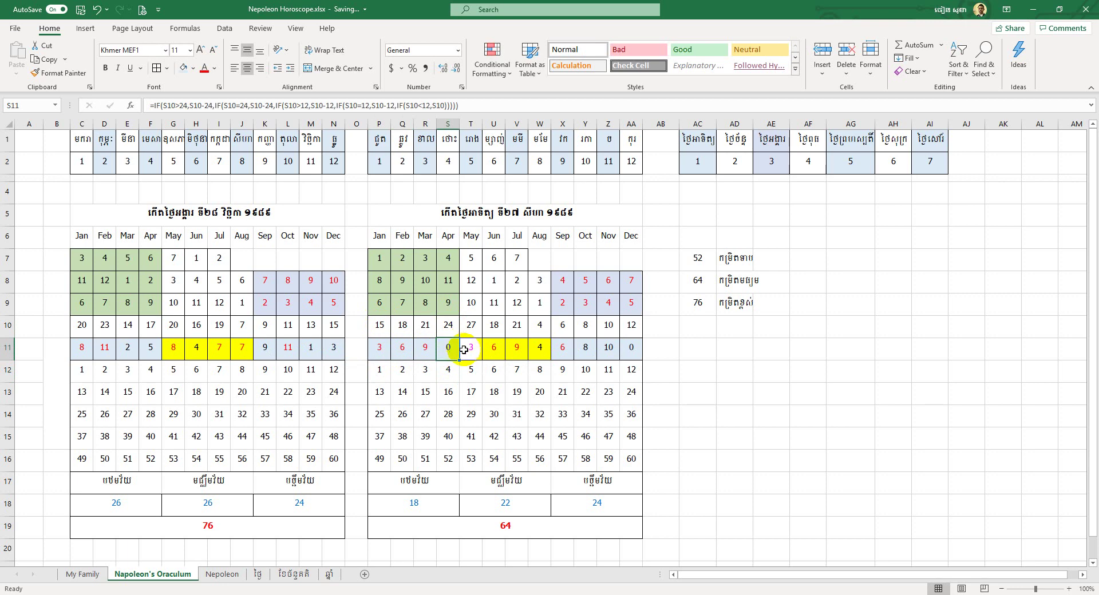
# Review the second table's monthly results across P11:AA11, from January to December
pyautogui.moveTo(380, 347); pyautogui.dragTo(630, 345)
pyautogui.click(516, 391)
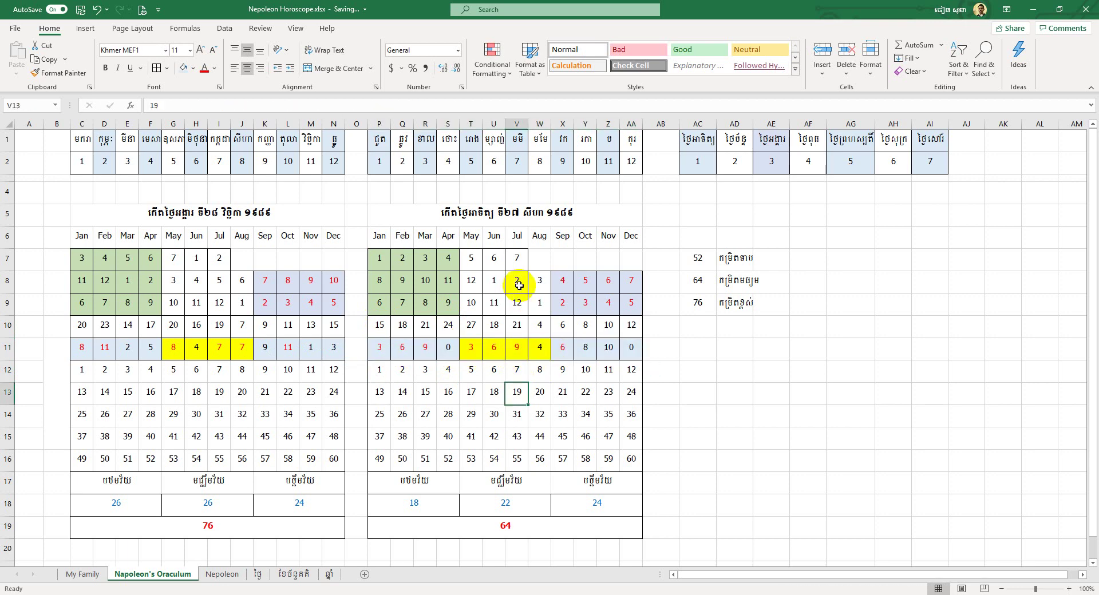
pyautogui.scroll(-2, 516, 325)
pyautogui.scroll(2, 507, 304)
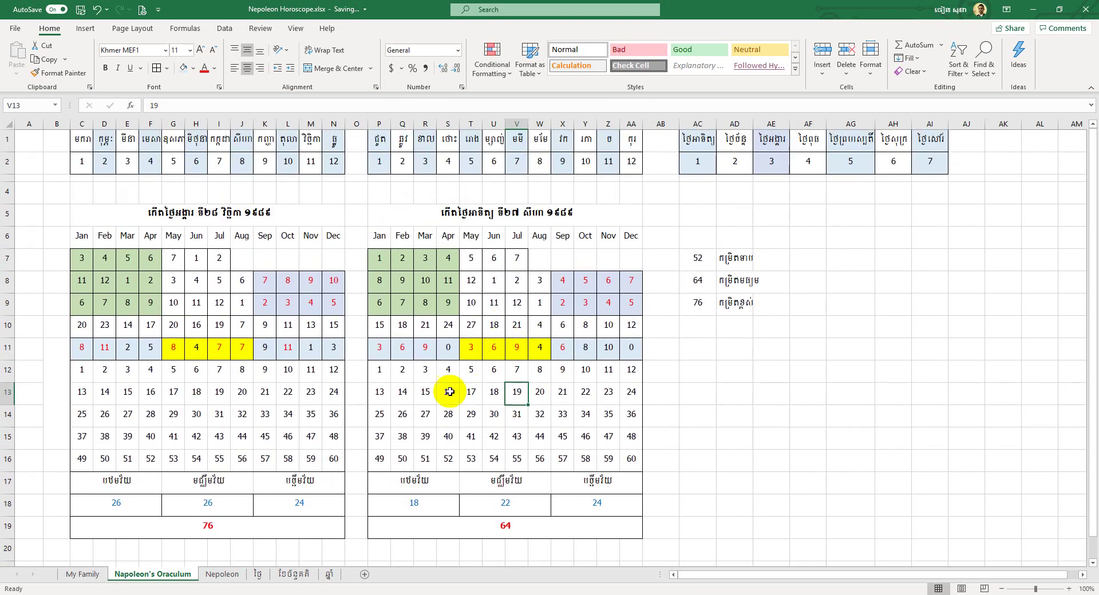
pyautogui.click(380, 347)
pyautogui.click(631, 347)
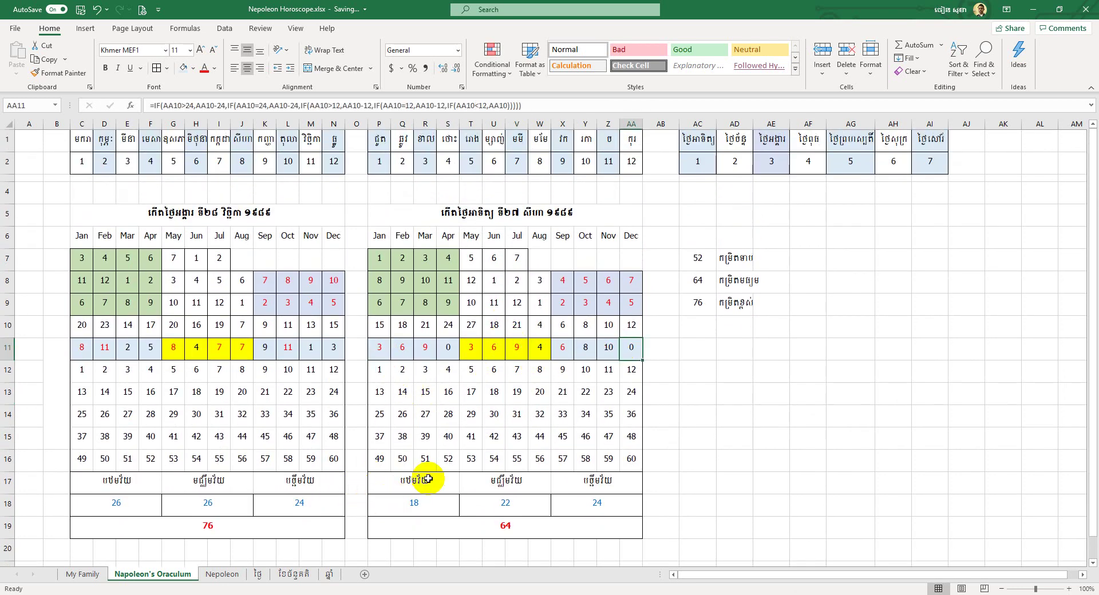
# Trace the second table's three life-period totals in row 18 to their four-month result groups in row 11
pyautogui.click(413, 502)
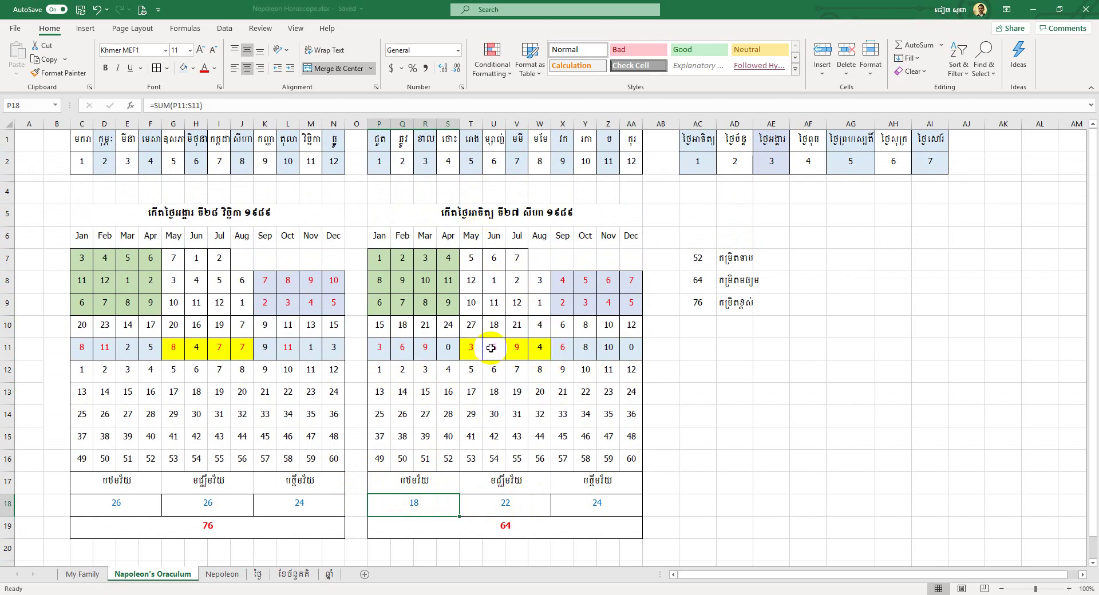
pyautogui.moveTo(470, 349); pyautogui.dragTo(539, 347)
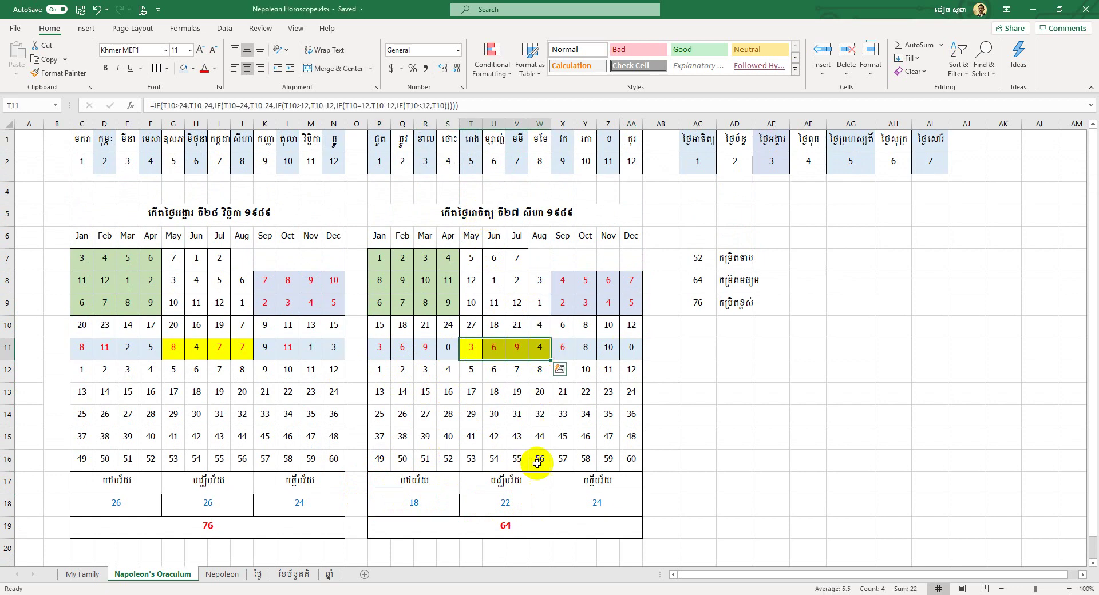
pyautogui.click(536, 498)
pyautogui.click(597, 504)
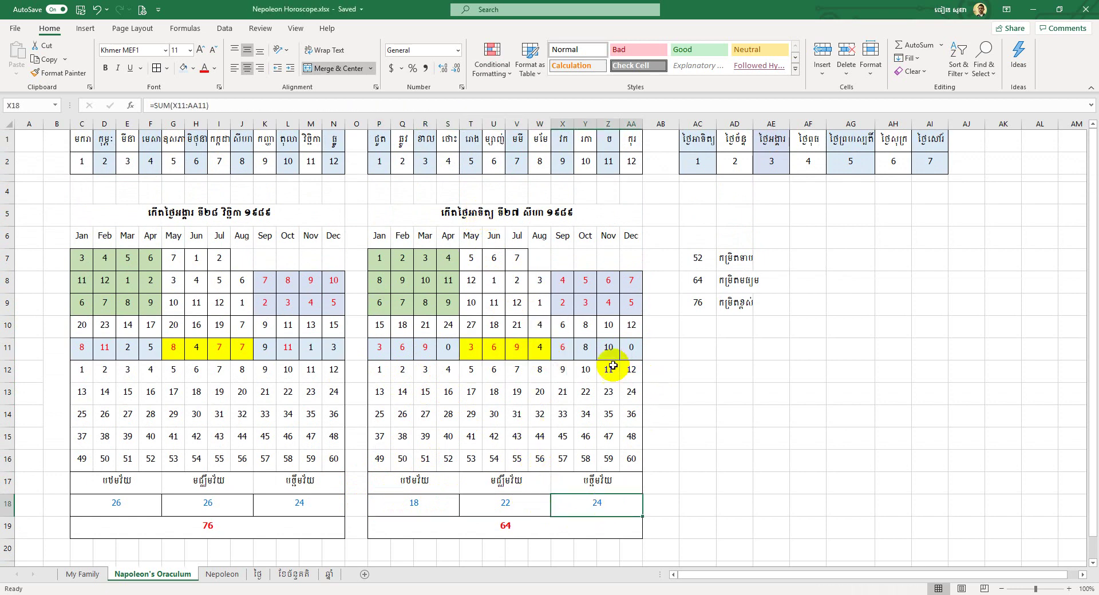
pyautogui.moveTo(554, 347); pyautogui.dragTo(632, 347)
pyautogui.click(619, 500)
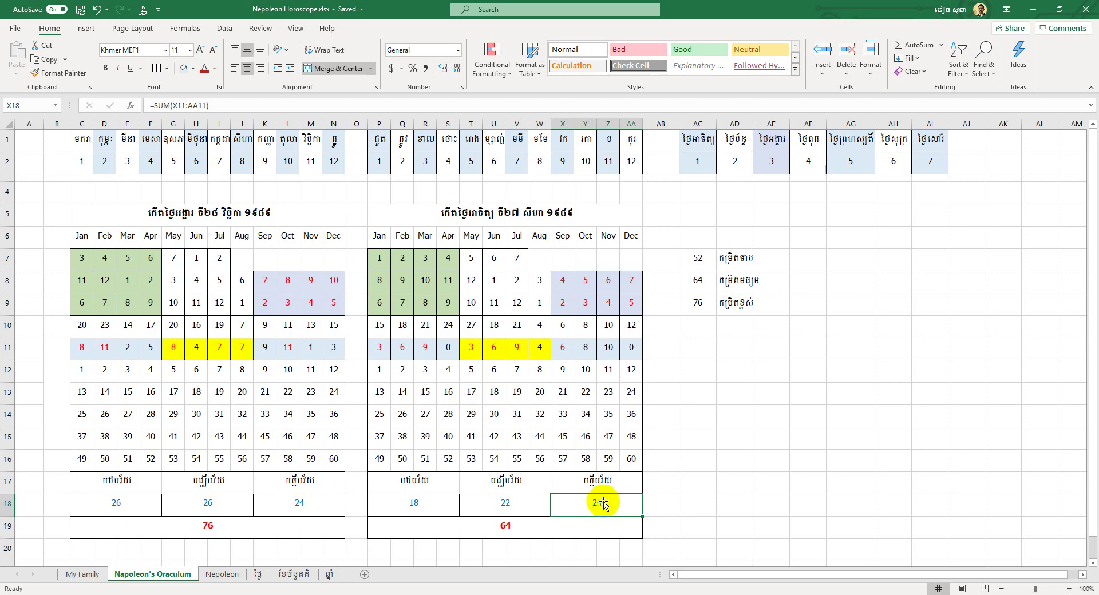
# Check the grand total in P19 and the middle and last period totals, tracing X18 to X11:AA11
pyautogui.click(443, 506)
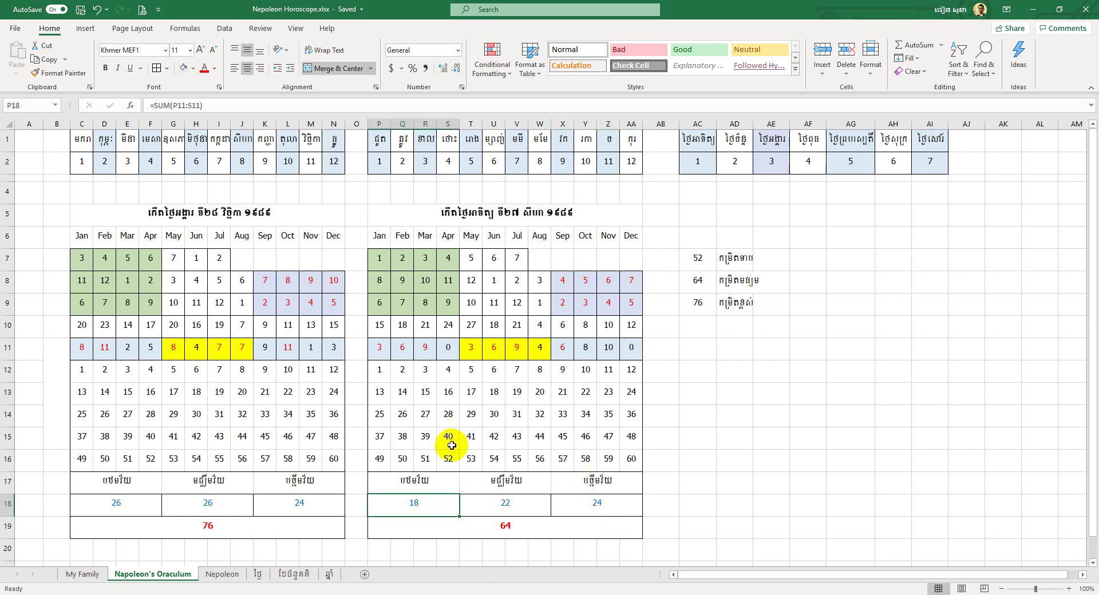
pyautogui.click(455, 523)
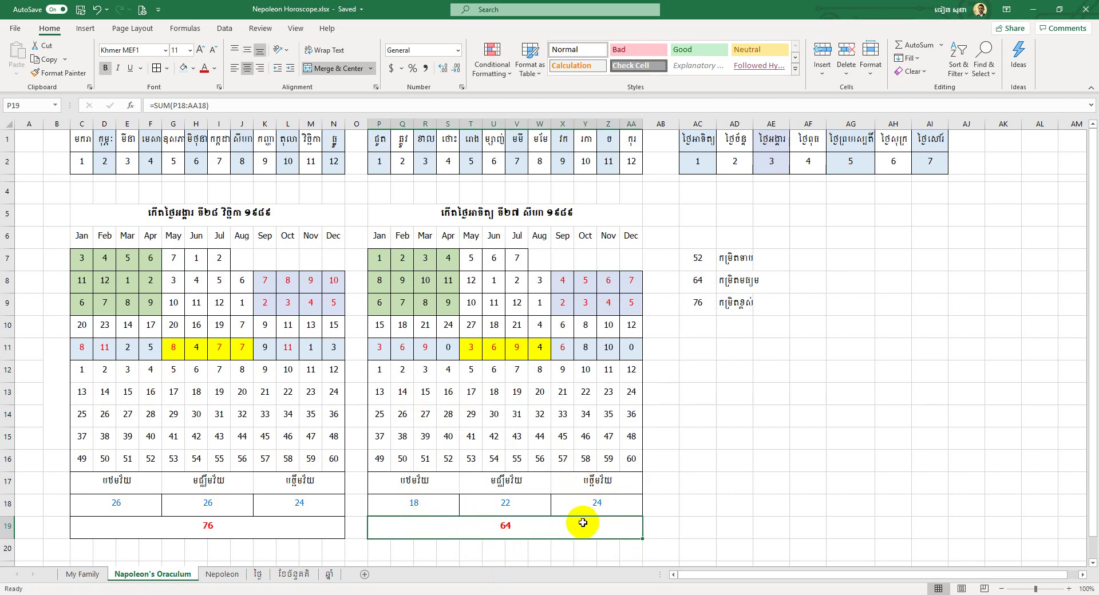
pyautogui.click(524, 481)
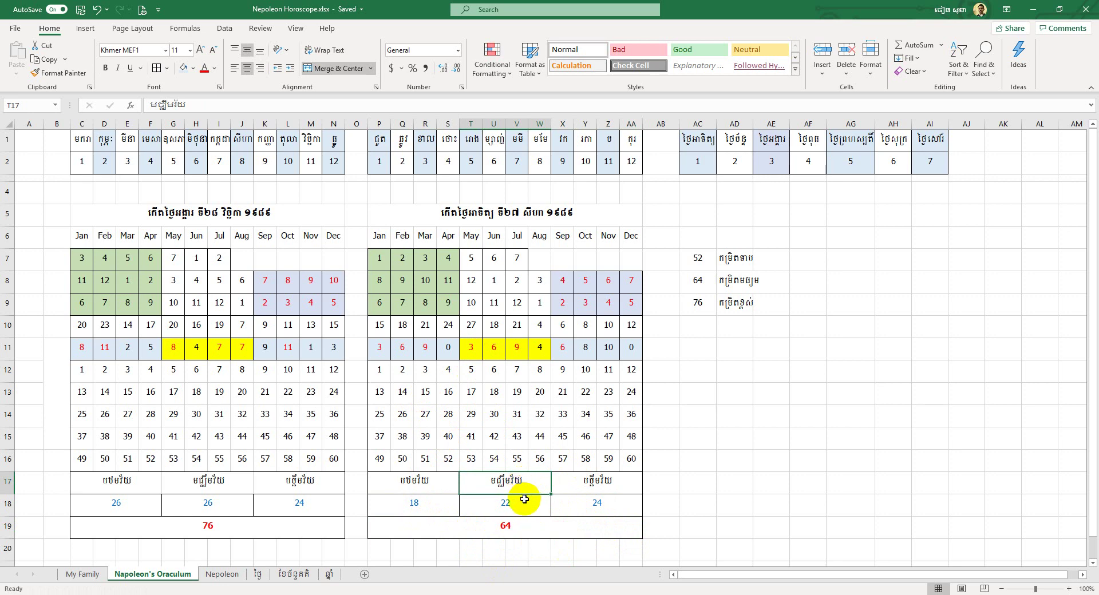
pyautogui.click(521, 503)
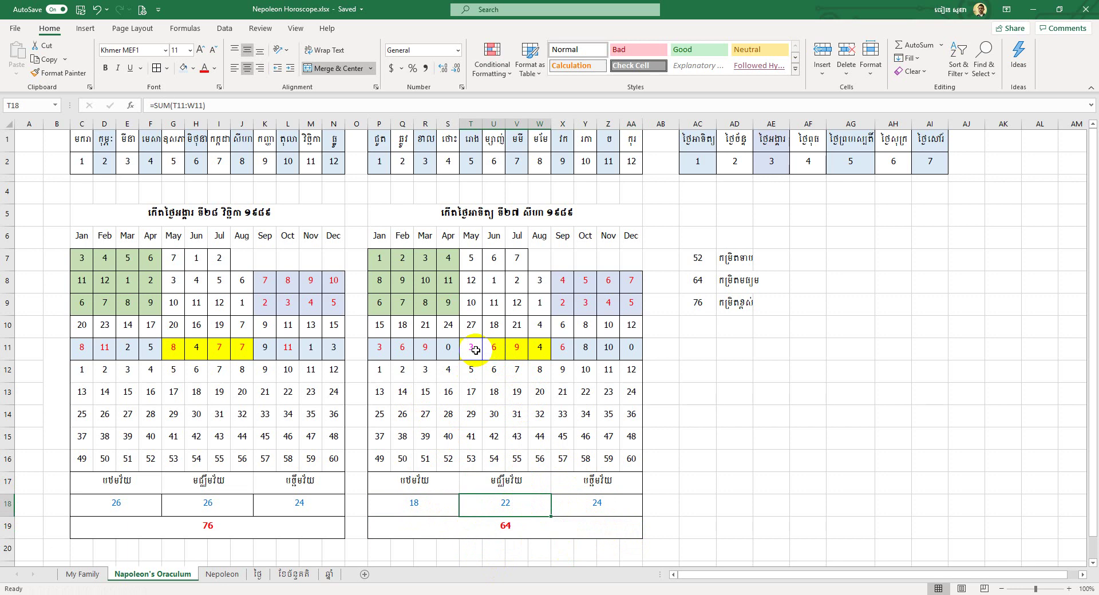
pyautogui.click(601, 502)
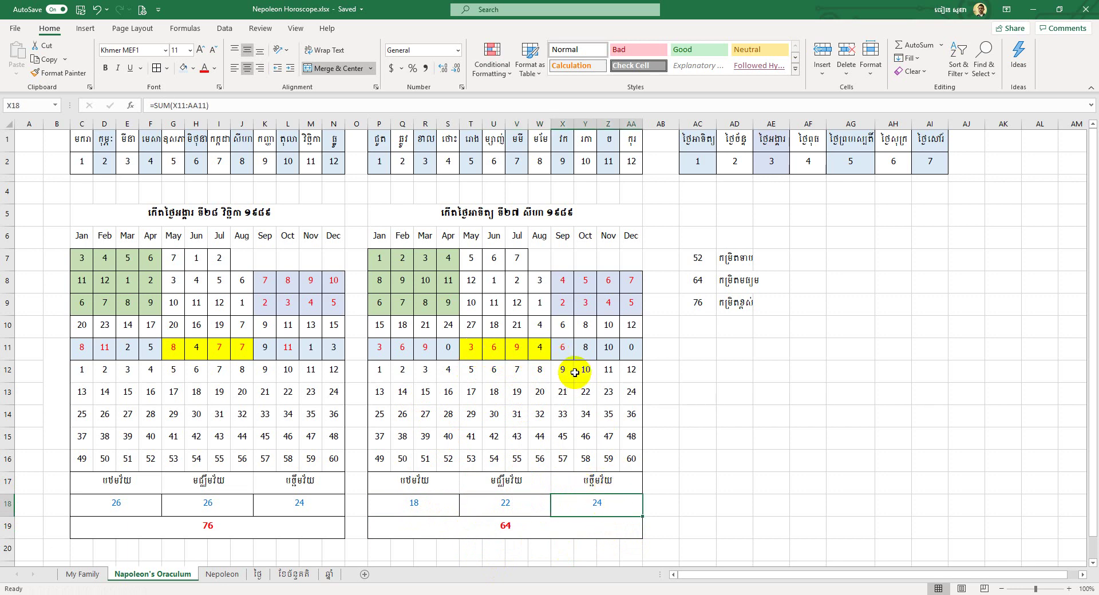
pyautogui.moveTo(564, 349); pyautogui.dragTo(632, 350)
pyautogui.click(605, 507)
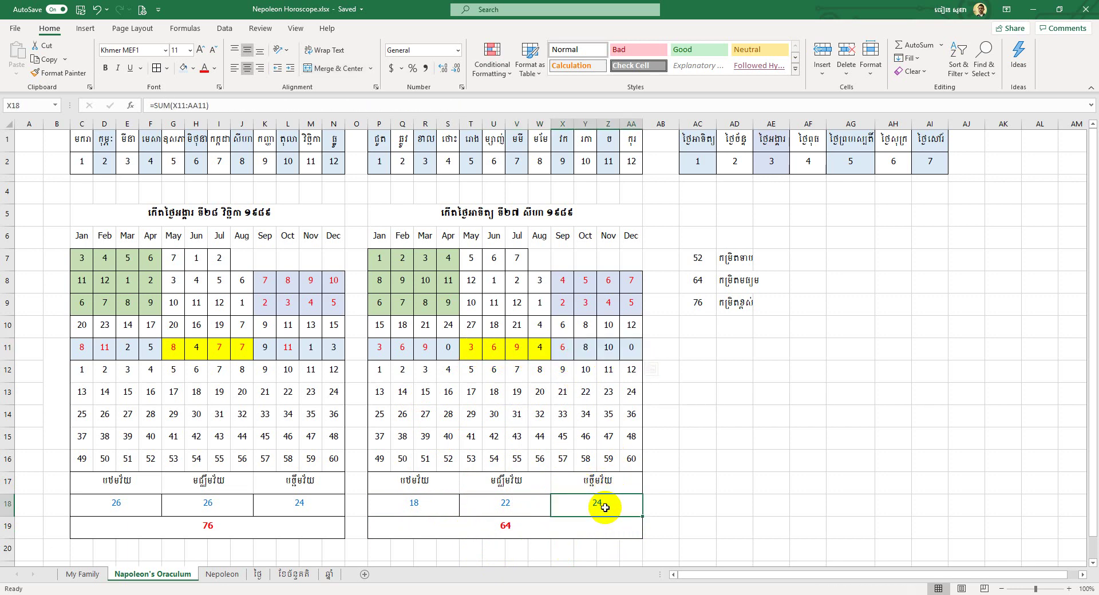
# Compare the second table's three life-period totals in P18, T18 and X18 with one another
pyautogui.moveTo(424, 505); pyautogui.dragTo(618, 508)
pyautogui.click(535, 508)
pyautogui.click(572, 507)
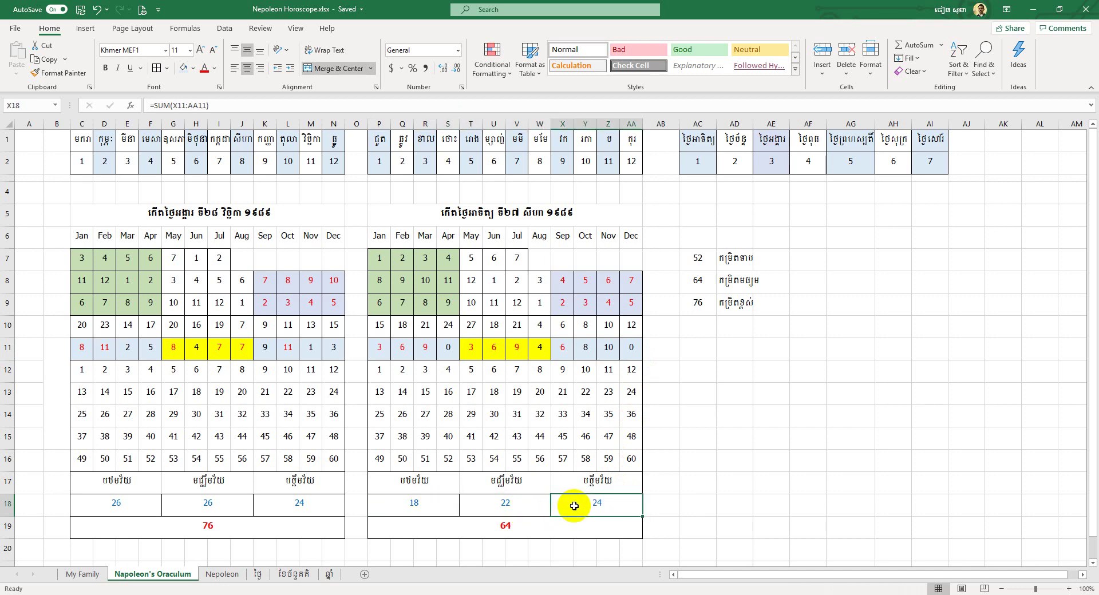
pyautogui.click(419, 506)
pyautogui.moveTo(419, 506); pyautogui.dragTo(589, 503)
pyautogui.click(618, 508)
pyautogui.click(503, 507)
pyautogui.click(442, 503)
pyautogui.click(501, 508)
pyautogui.click(588, 506)
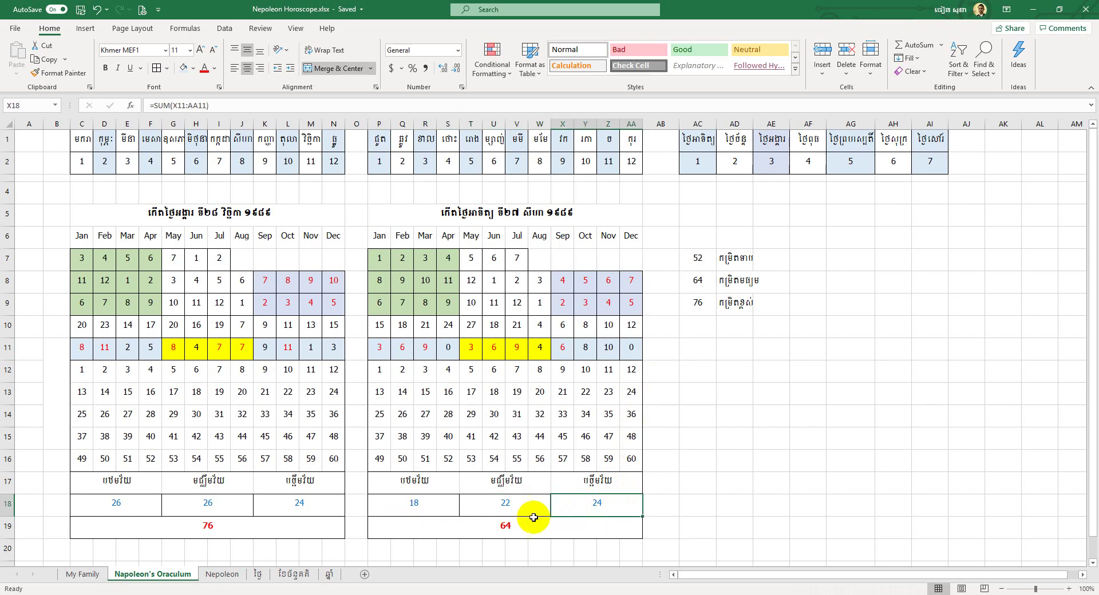
# Relate the last period total in X18 to the second table's grand total in P19
pyautogui.click(518, 524)
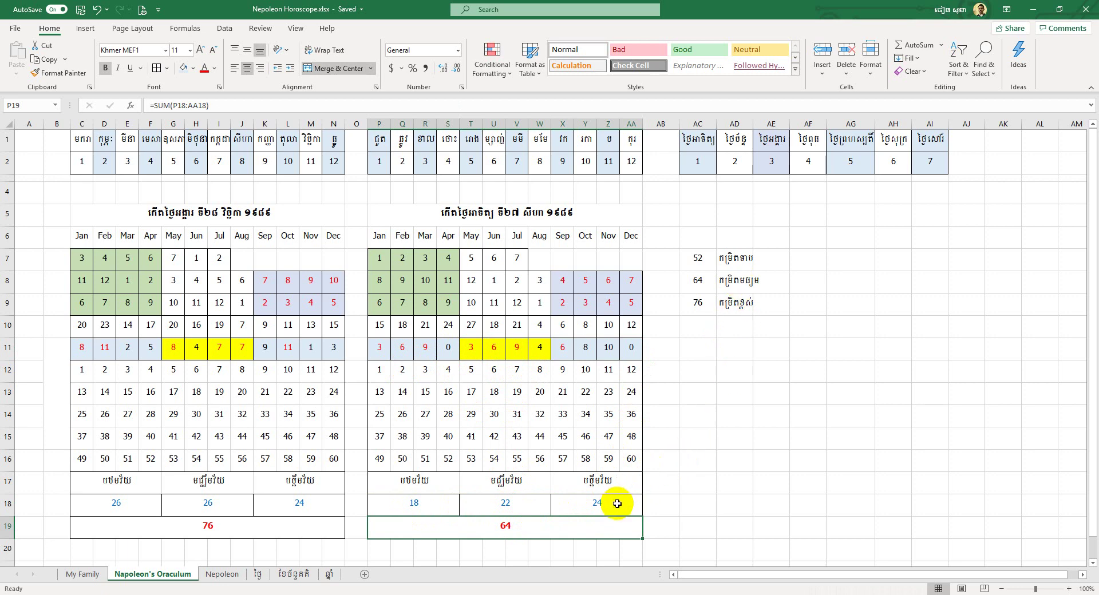
pyautogui.click(590, 507)
pyautogui.moveTo(587, 518)
pyautogui.mouseDown()
pyautogui.moveTo(600, 520)
pyautogui.moveTo(591, 532)
pyautogui.mouseUp()
pyautogui.click(595, 529)
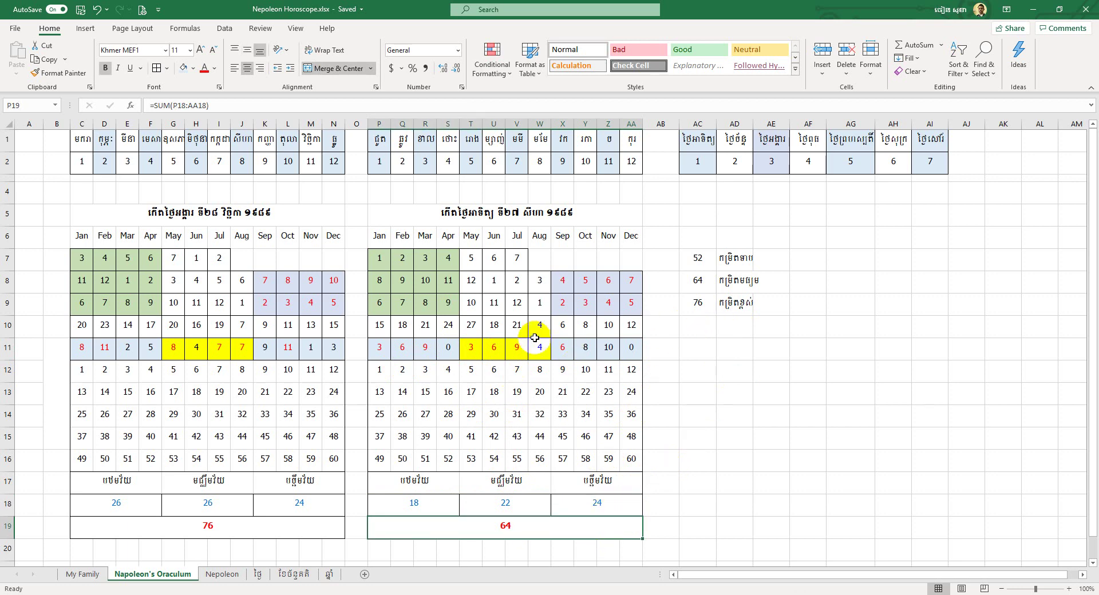
# Examine the January to April results in P11:S11 and compare April's S11 with December's AA11
pyautogui.moveTo(377, 348); pyautogui.dragTo(449, 347)
pyautogui.click(450, 350)
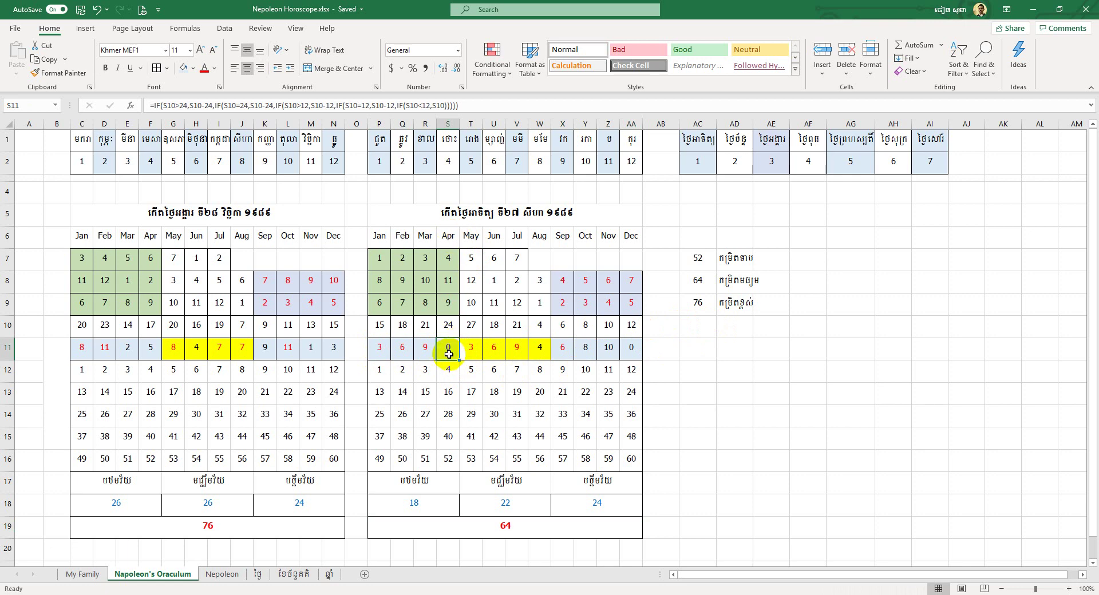
pyautogui.click(632, 348)
pyautogui.click(448, 347)
pyautogui.click(631, 348)
pyautogui.click(465, 356)
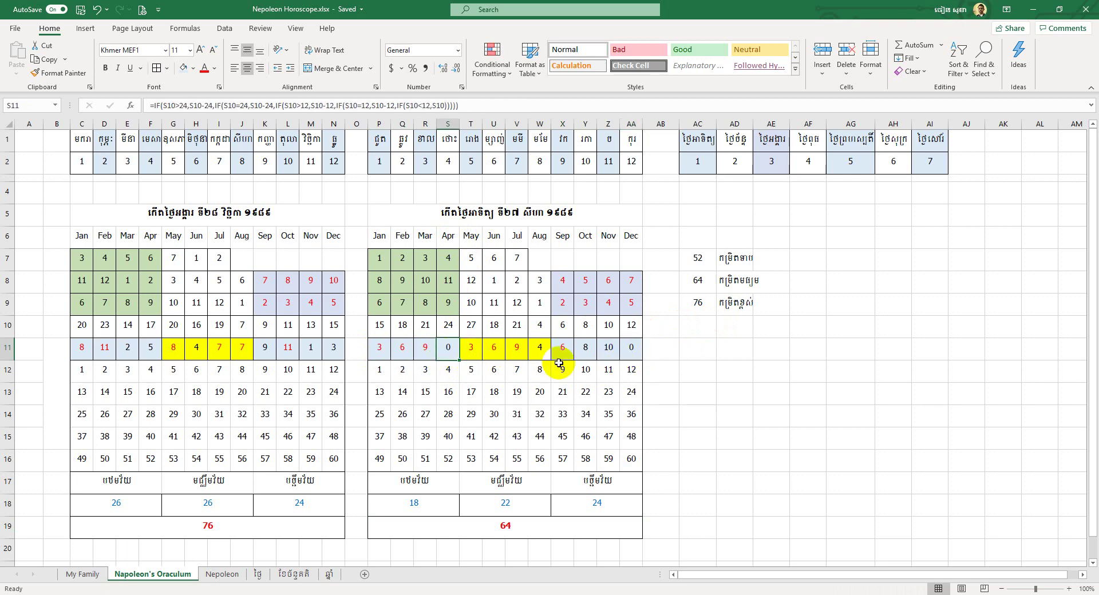
# Relate the April and December results in S11 and AA11 to the ages in S12 and AA12
pyautogui.click(631, 346)
pyautogui.click(631, 370)
pyautogui.click(455, 349)
pyautogui.click(453, 369)
pyautogui.click(630, 369)
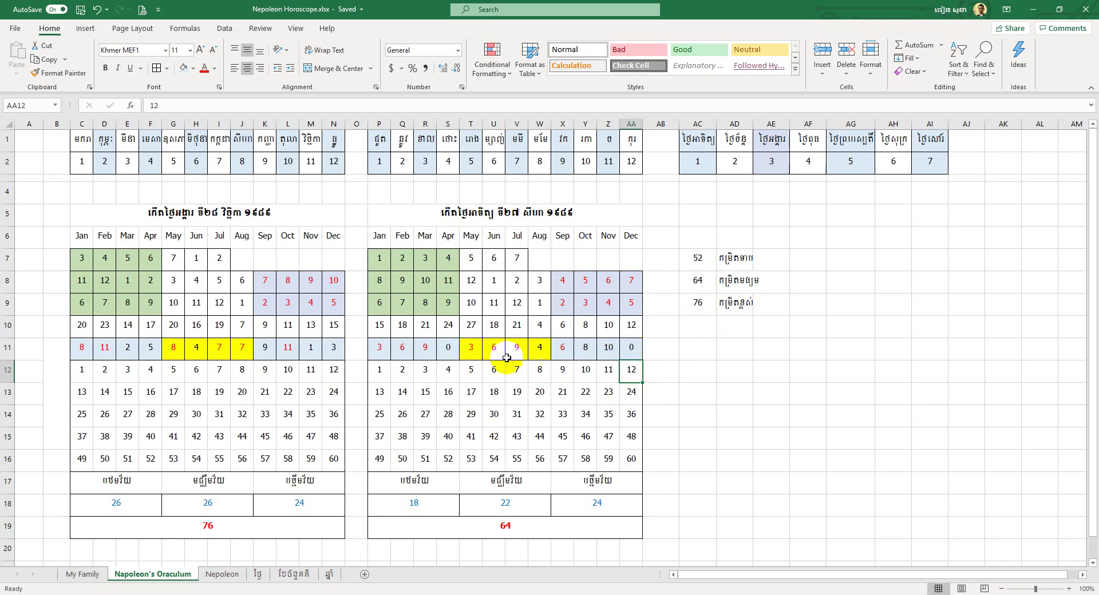
pyautogui.click(448, 347)
pyautogui.click(631, 349)
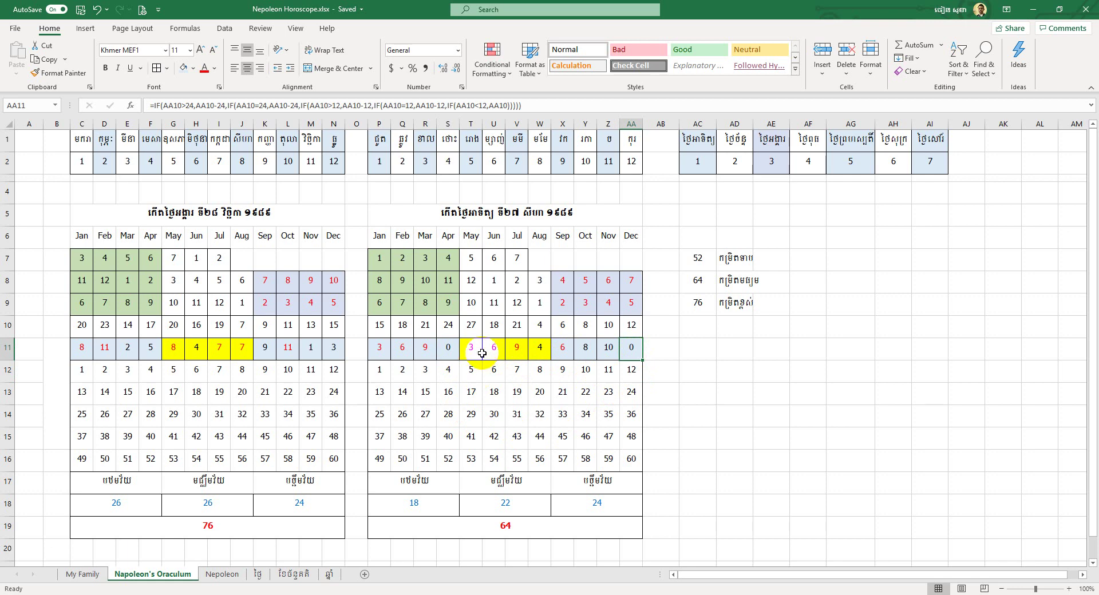
# Compare the March and July results in R11 and V11 and relate them to the ages in R14 and V14
pyautogui.click(537, 347)
pyautogui.click(515, 348)
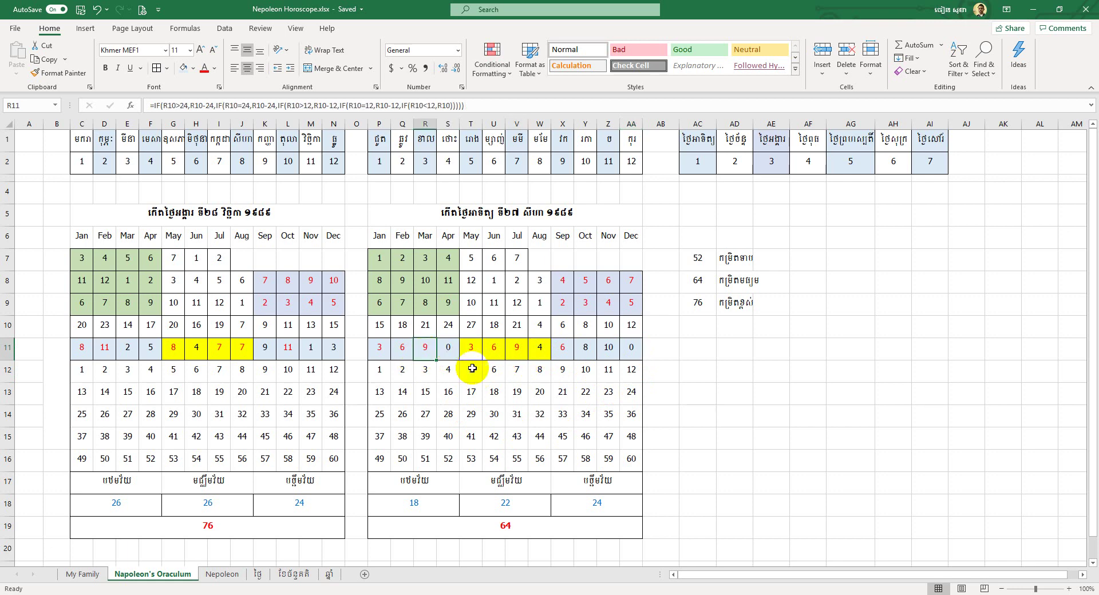
pyautogui.click(519, 418)
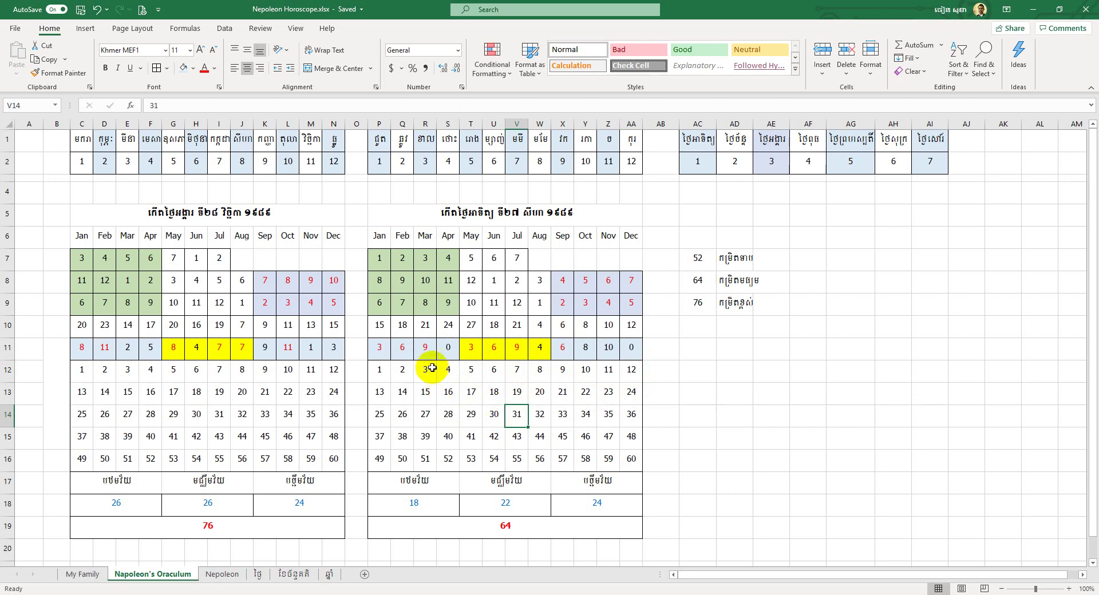
pyautogui.click(427, 420)
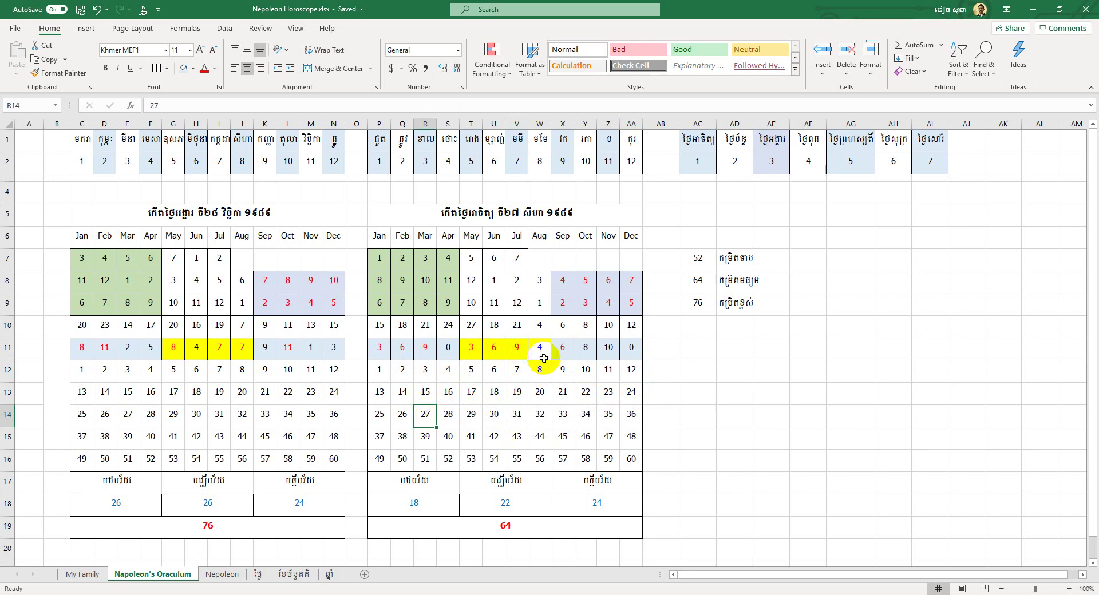
pyautogui.click(518, 349)
pyautogui.click(429, 351)
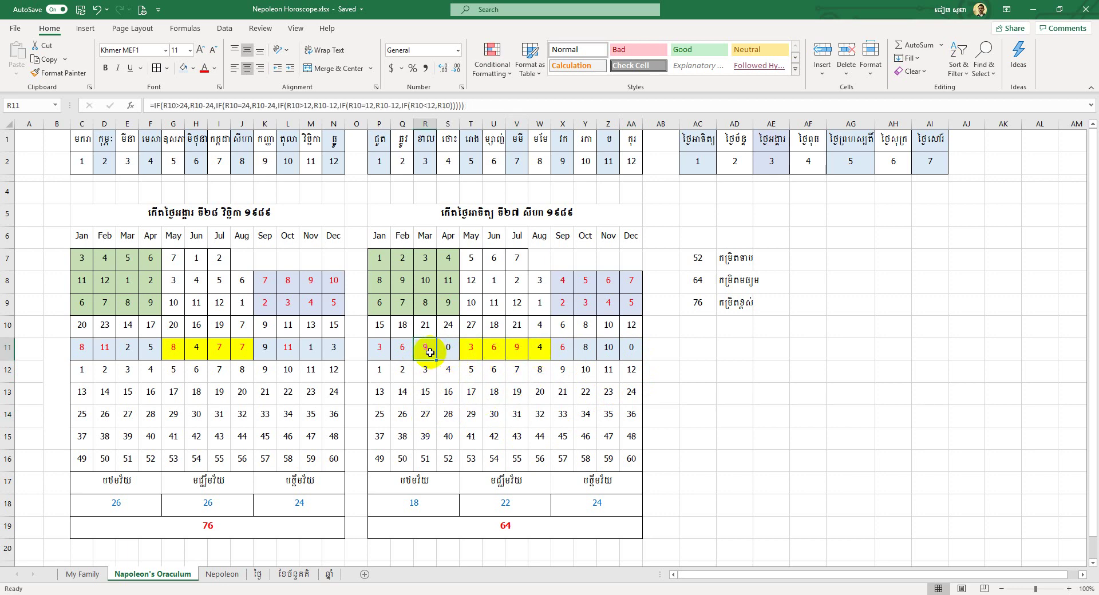
pyautogui.click(515, 346)
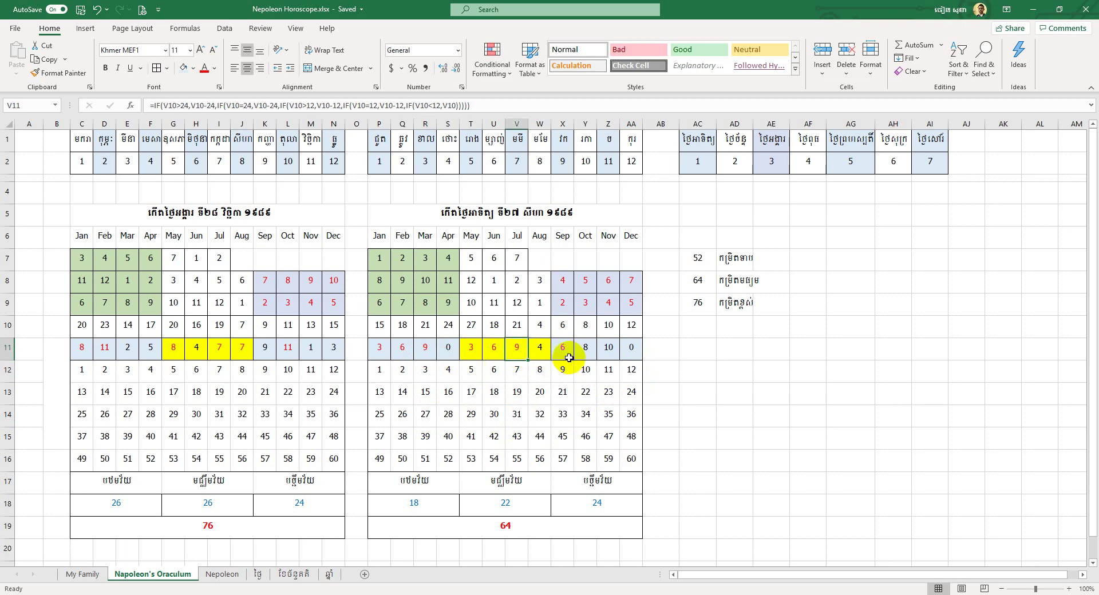
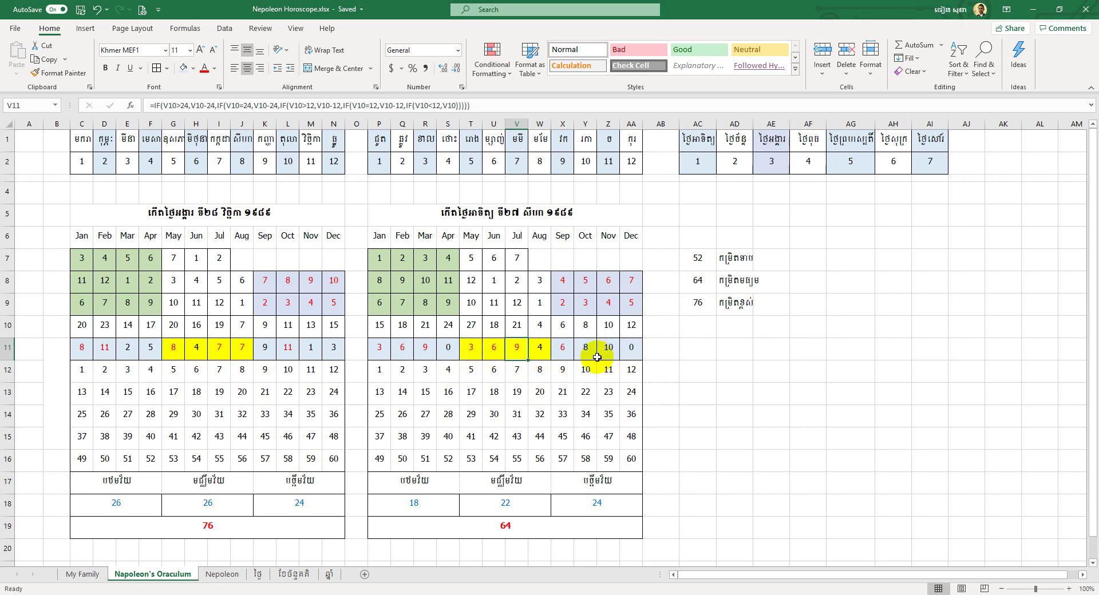
# Compare the January and May results in P11 and T11, and relate May's to the age in T14
pyautogui.click(393, 355)
pyautogui.click(379, 346)
pyautogui.click(405, 348)
pyautogui.click(473, 363)
pyautogui.click(469, 349)
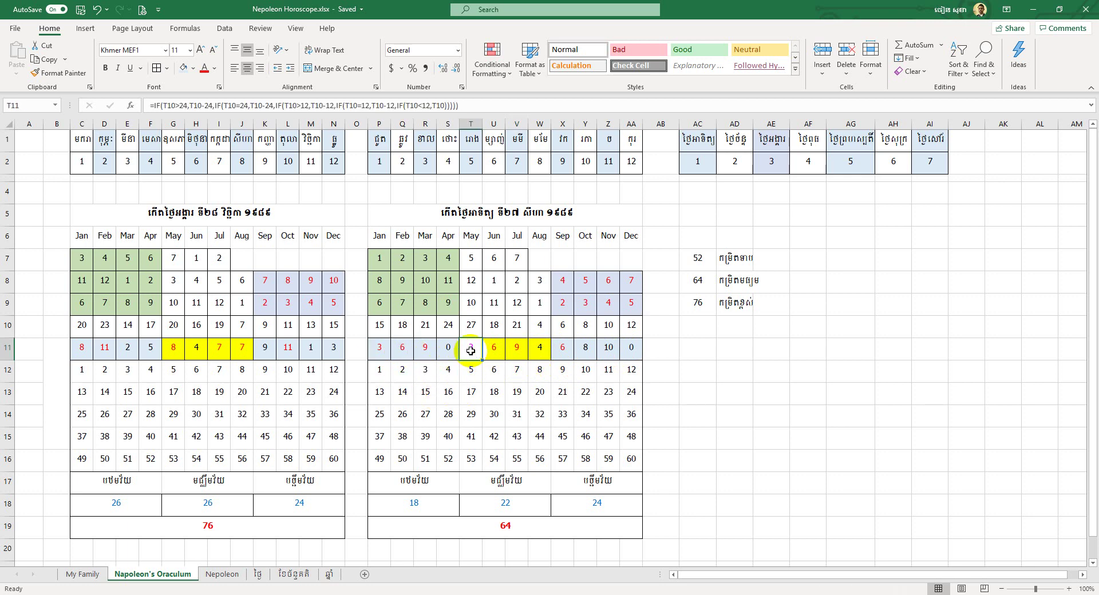
pyautogui.click(379, 346)
pyautogui.click(465, 348)
pyautogui.click(471, 415)
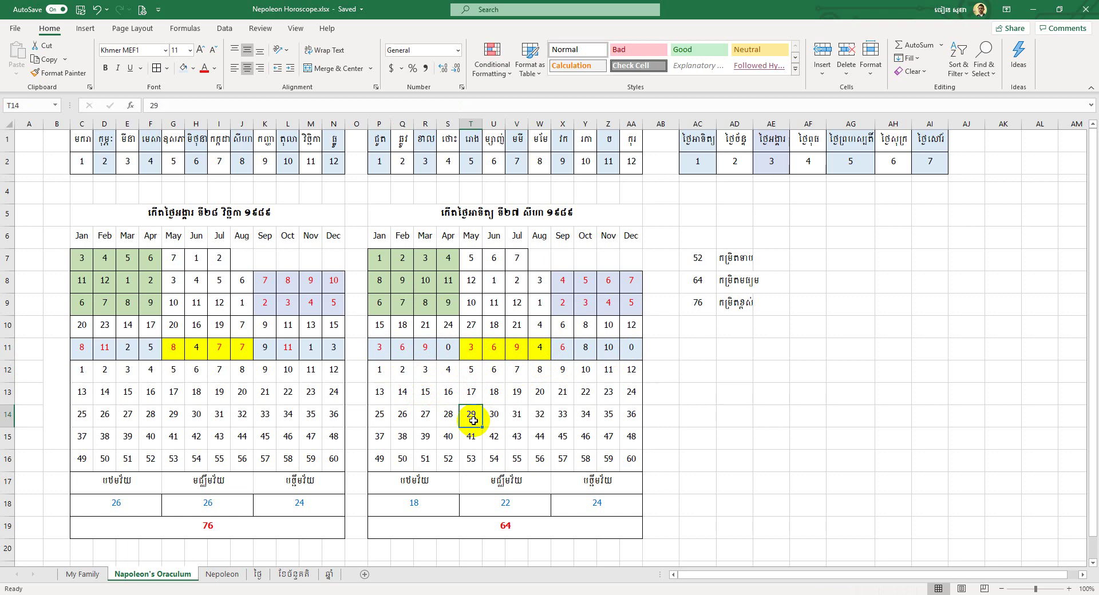
# Relate May's result in T11 to the age in T14
pyautogui.click(469, 348)
pyautogui.click(475, 410)
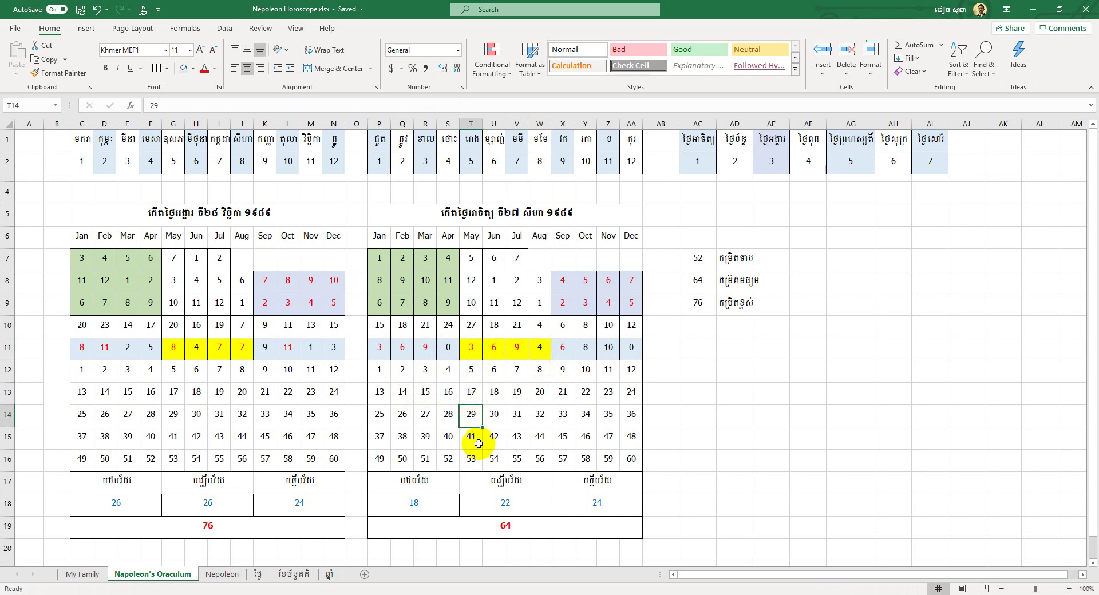
pyautogui.click(470, 349)
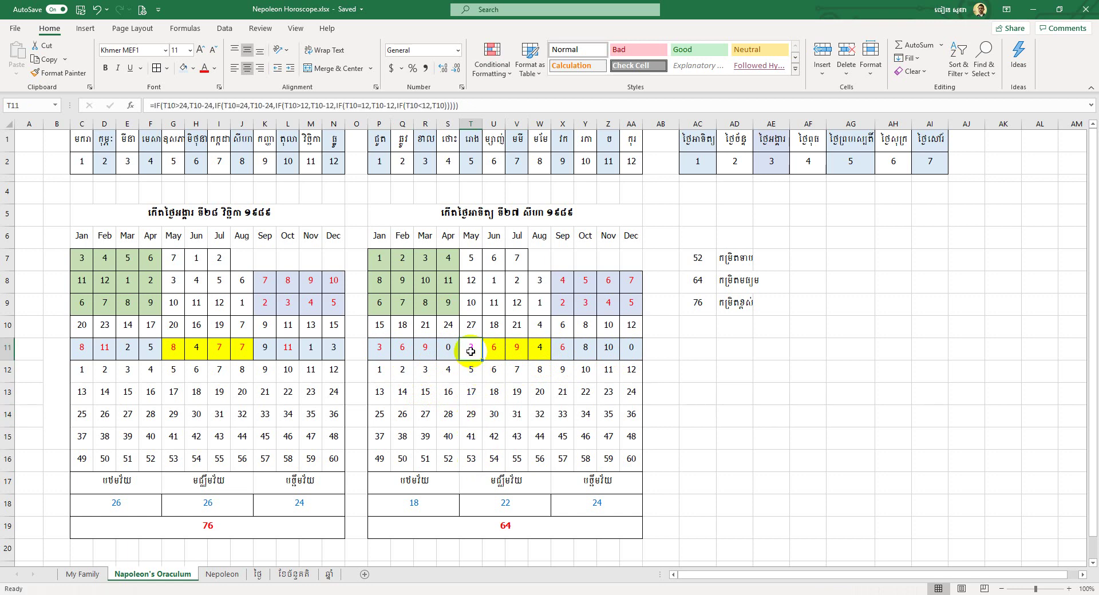
# Compare February's result in Q11 with the June, July and September results in U11, V11 and X11
pyautogui.click(398, 349)
pyautogui.click(493, 347)
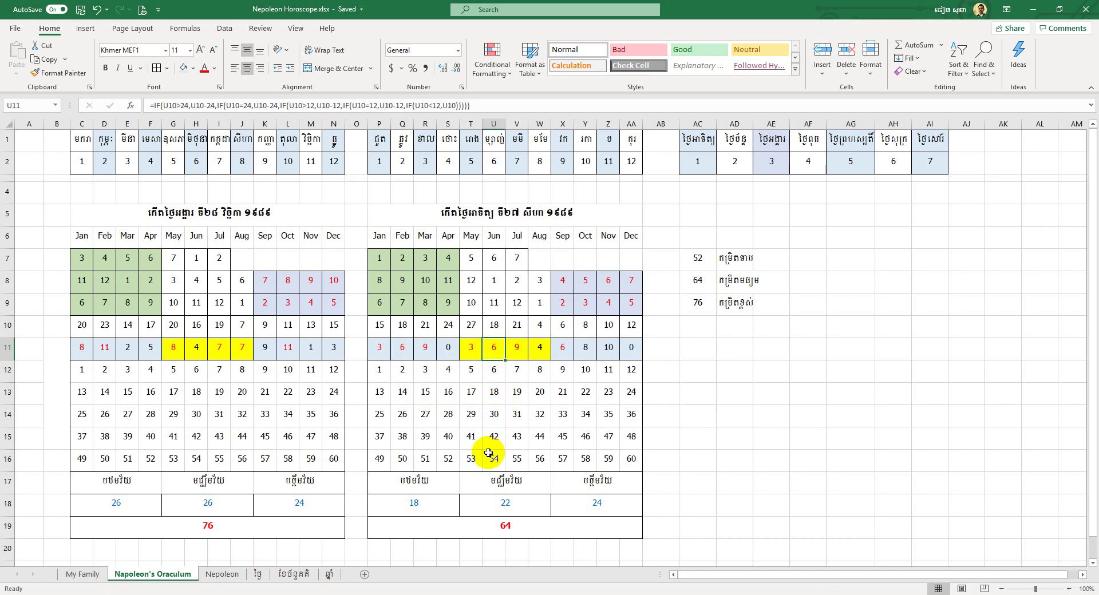
pyautogui.click(516, 347)
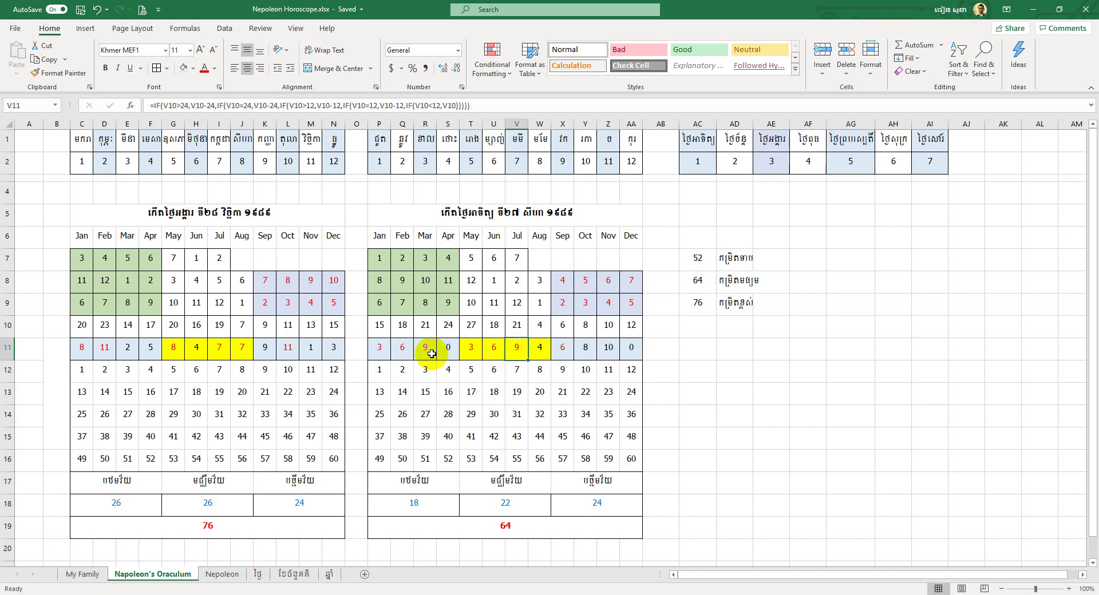
pyautogui.click(404, 350)
pyautogui.click(490, 347)
pyautogui.click(518, 347)
pyautogui.click(562, 356)
pyautogui.click(404, 349)
pyautogui.click(563, 355)
pyautogui.click(403, 357)
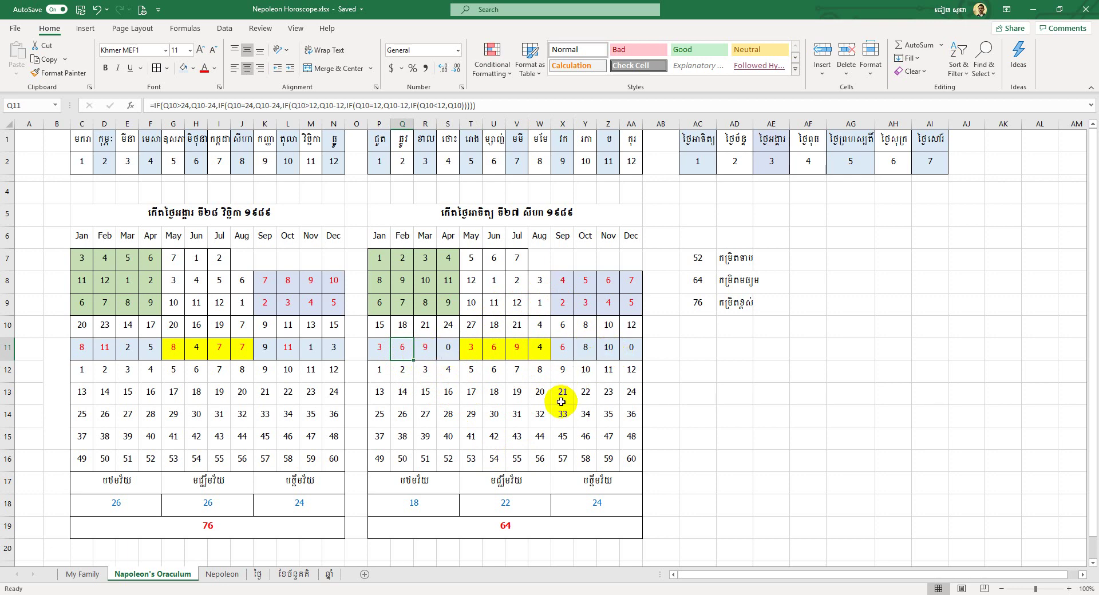
# Examine the second table's first life period in P17 and its January to April total in P18
pyautogui.click(422, 484)
pyautogui.moveTo(423, 497)
pyautogui.mouseDown()
pyautogui.moveTo(435, 507)
pyautogui.moveTo(486, 505)
pyautogui.moveTo(438, 507)
pyautogui.mouseUp()
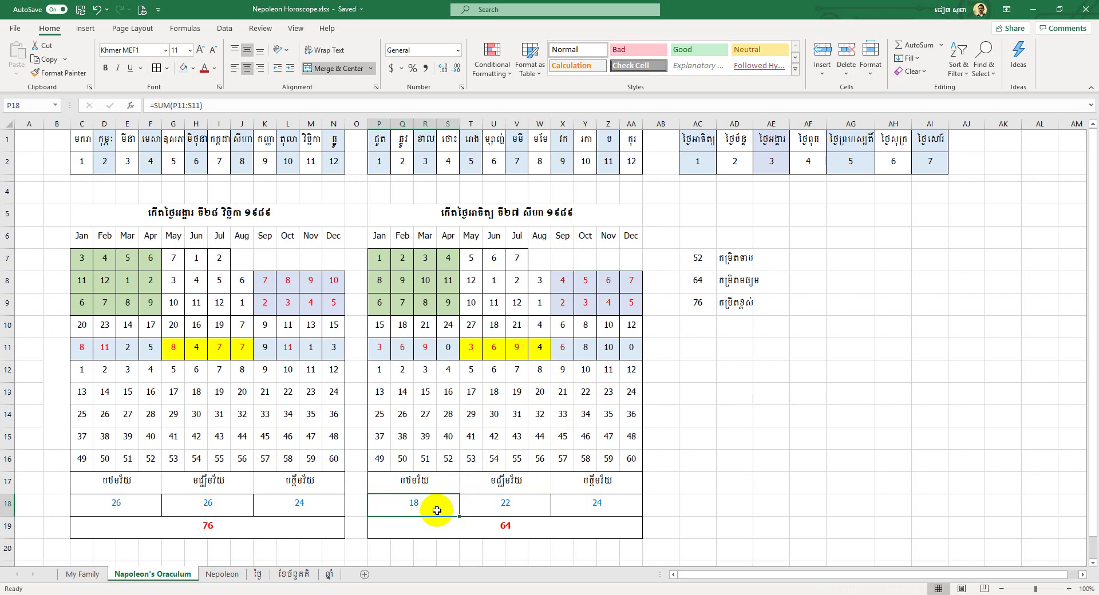
pyautogui.click(441, 478)
pyautogui.click(441, 502)
pyautogui.click(449, 481)
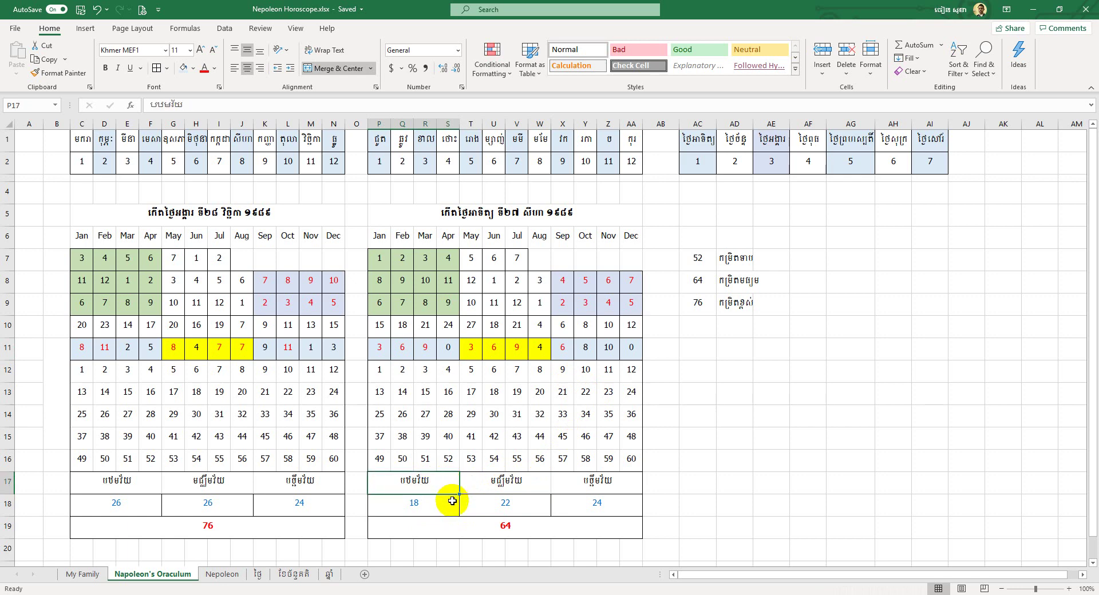
# Relate the first life period in P17 and its total in P18 to the grand total in row 19
pyautogui.click(448, 519)
pyautogui.click(444, 480)
pyautogui.click(443, 505)
pyautogui.click(439, 481)
pyautogui.click(430, 505)
pyautogui.click(430, 479)
pyautogui.click(435, 505)
pyautogui.click(443, 519)
pyautogui.click(438, 484)
pyautogui.click(437, 504)
pyautogui.click(436, 524)
pyautogui.click(441, 507)
pyautogui.click(446, 487)
pyautogui.moveTo(445, 499); pyautogui.dragTo(446, 525)
pyautogui.click(431, 510)
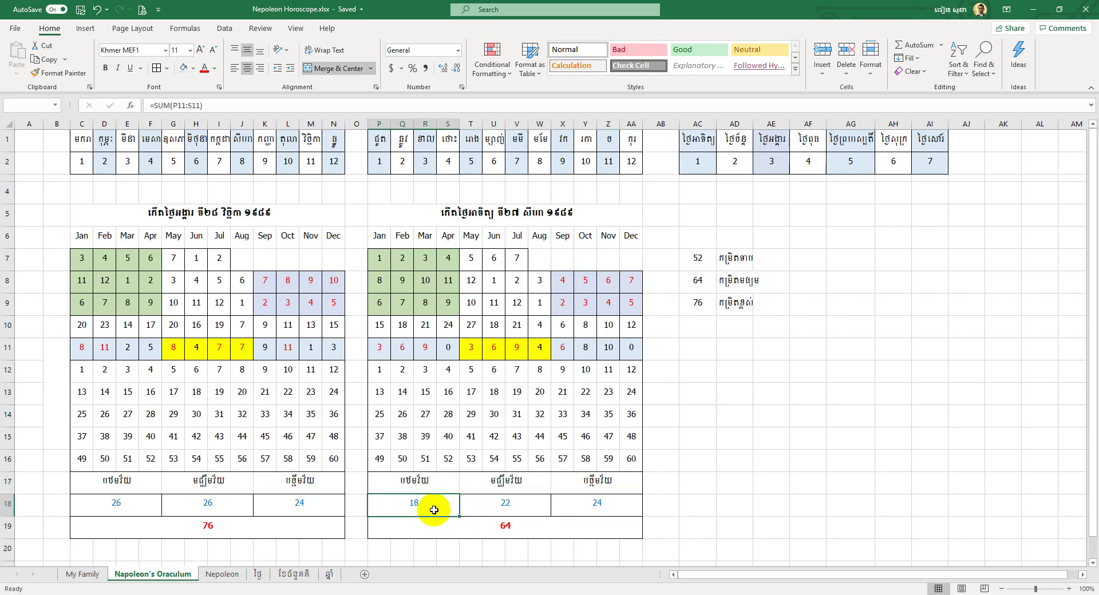
# Examine the middle life period in T17, its May to August total in T18 and the grand total in row 19
pyautogui.click(503, 483)
pyautogui.click(502, 505)
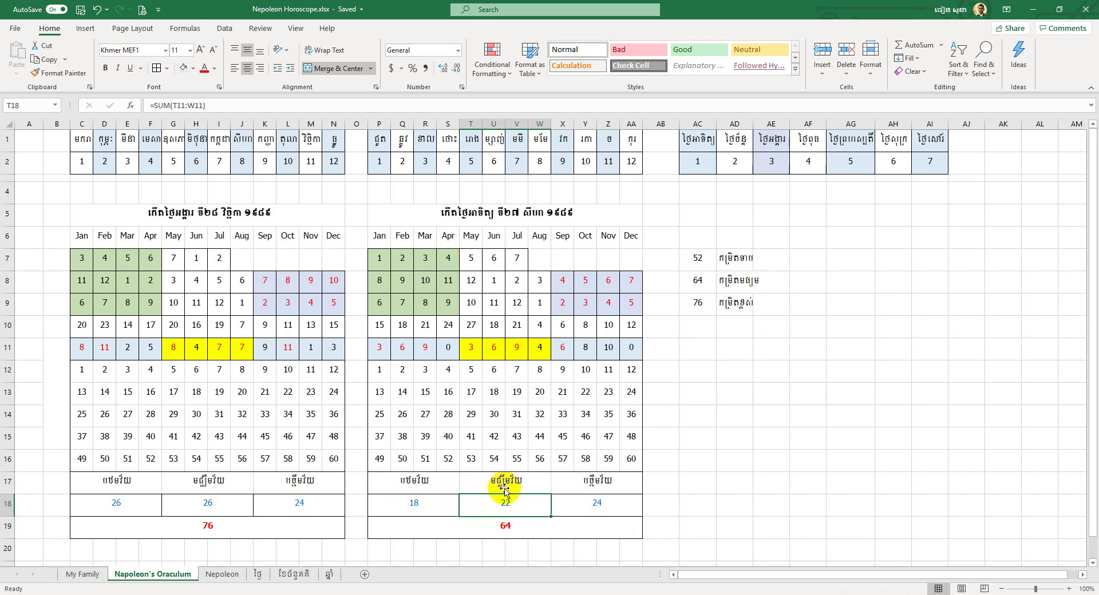
pyautogui.click(507, 479)
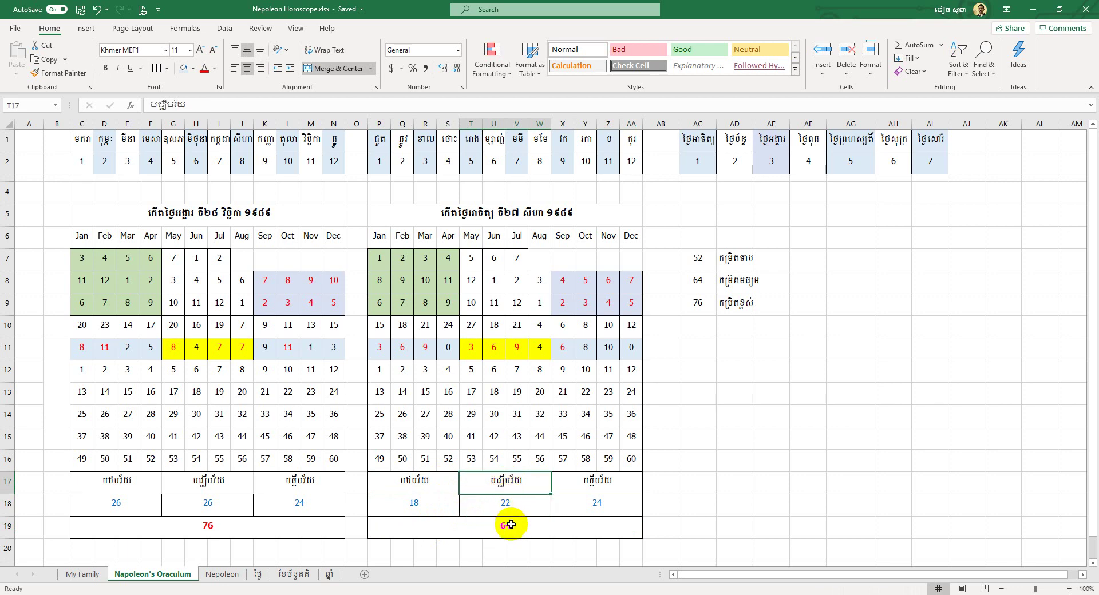
pyautogui.click(509, 508)
pyautogui.click(503, 520)
pyautogui.click(503, 482)
pyautogui.click(508, 512)
pyautogui.click(517, 529)
pyautogui.click(522, 509)
pyautogui.click(521, 481)
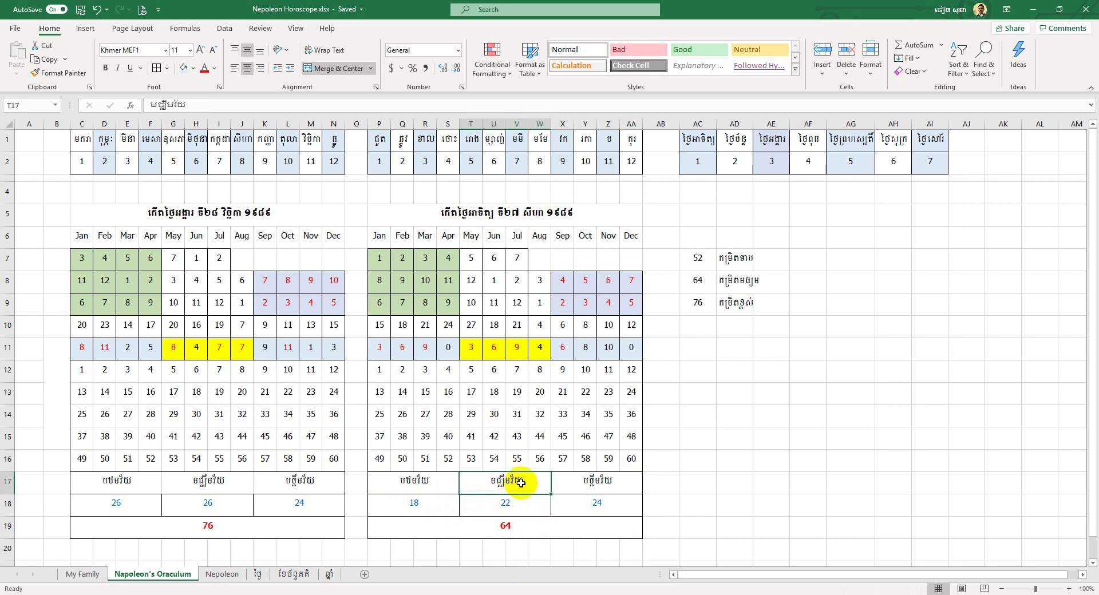
pyautogui.click(519, 524)
pyautogui.click(518, 506)
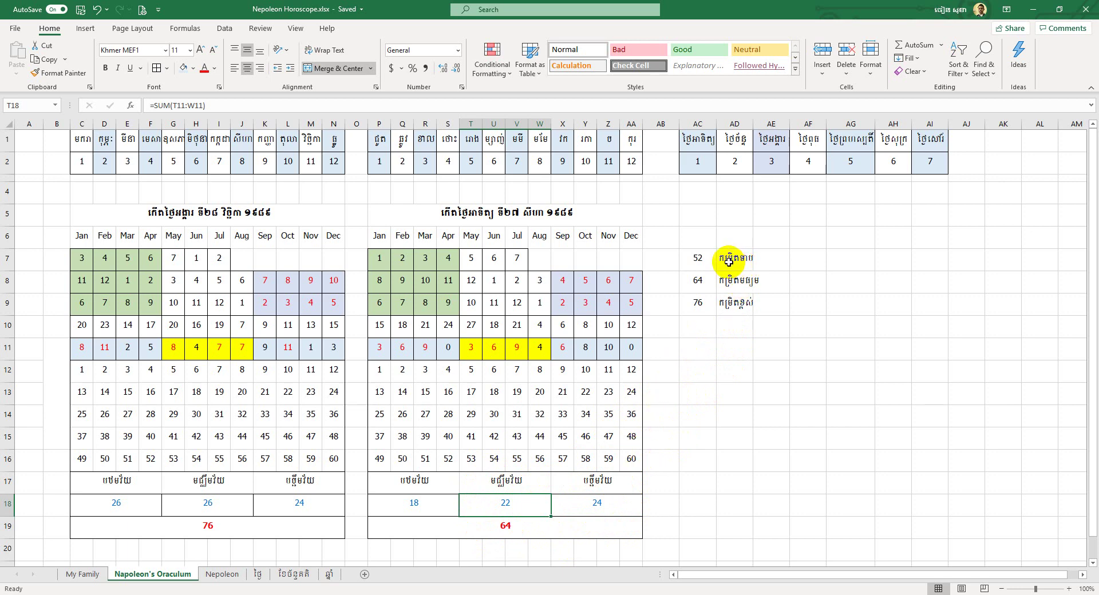
# Compare the three life-period totals in P18, T18 and X18 of the second table
pyautogui.click(552, 478)
pyautogui.click(441, 482)
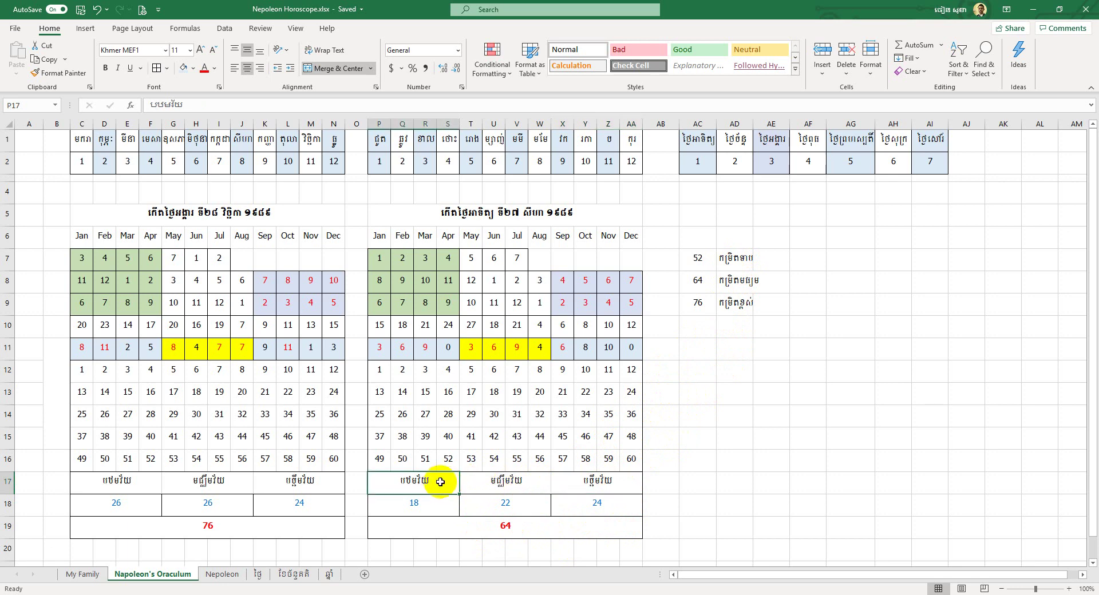
pyautogui.click(568, 511)
pyautogui.click(504, 507)
pyautogui.click(435, 507)
pyautogui.click(574, 510)
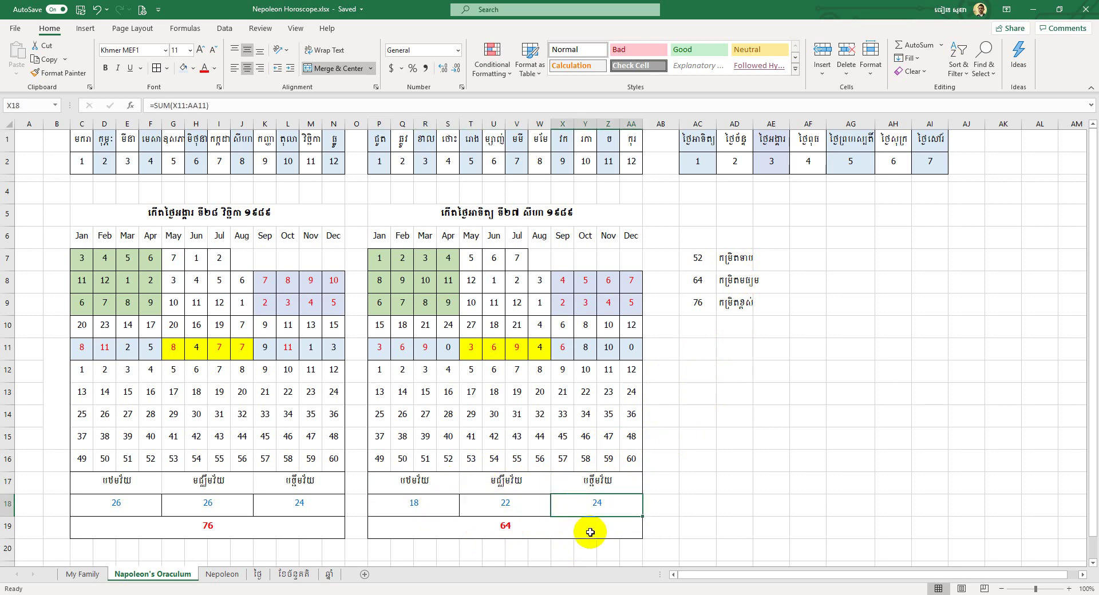
pyautogui.click(574, 526)
pyautogui.click(506, 506)
pyautogui.click(417, 503)
pyautogui.click(682, 496)
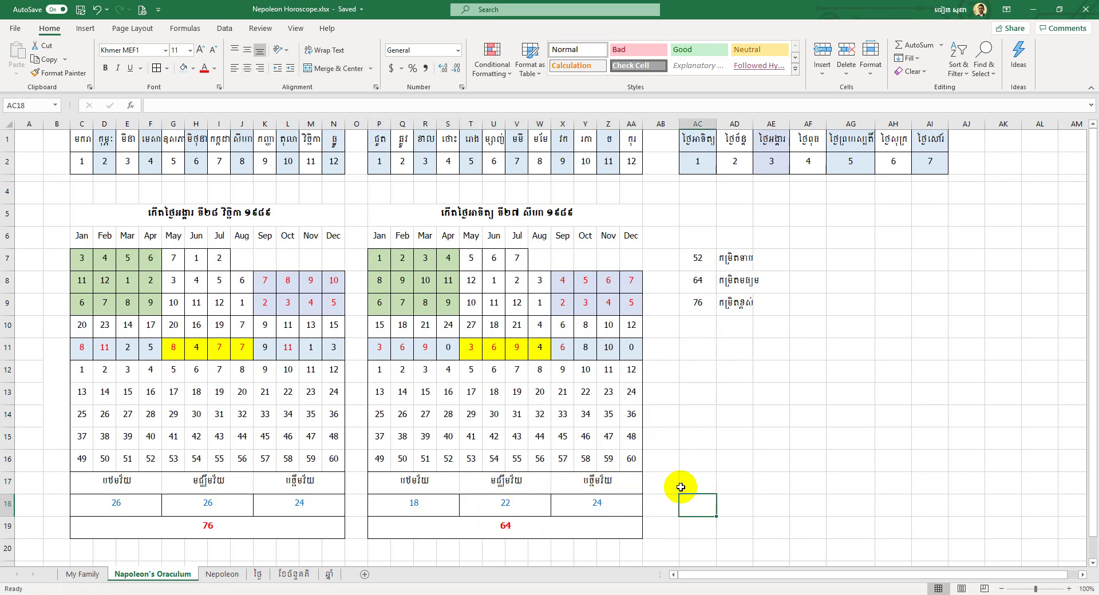
# Relate the last life period's total in X18 to the middle period's T18 and the grand total in row 19
pyautogui.click(582, 506)
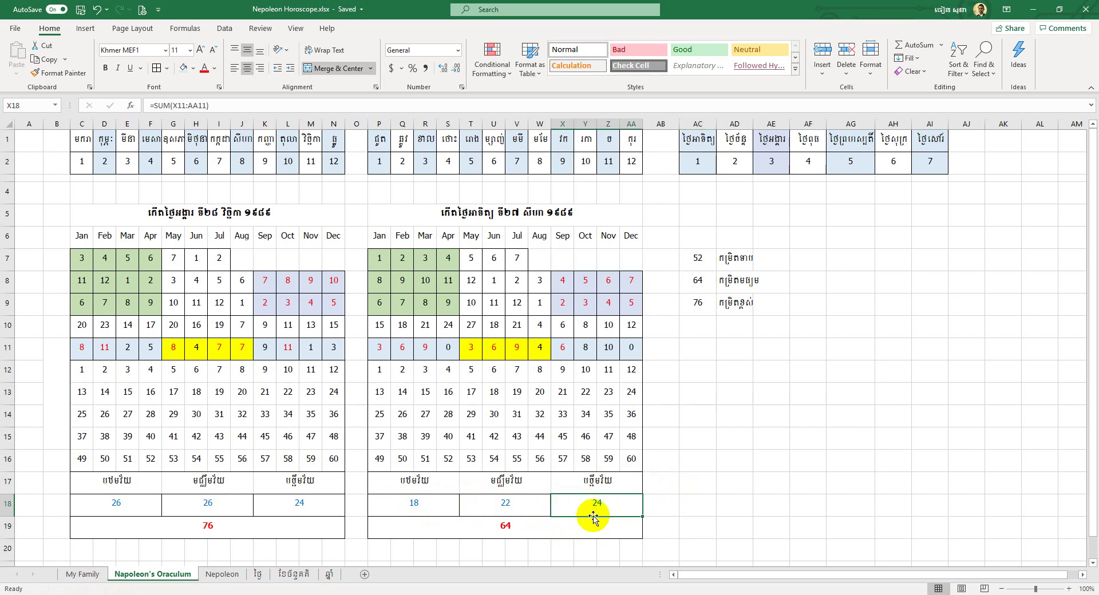
pyautogui.click(592, 526)
pyautogui.click(591, 503)
pyautogui.click(594, 530)
pyautogui.click(525, 512)
pyautogui.click(579, 510)
pyautogui.click(584, 529)
pyautogui.click(517, 509)
pyautogui.click(697, 524)
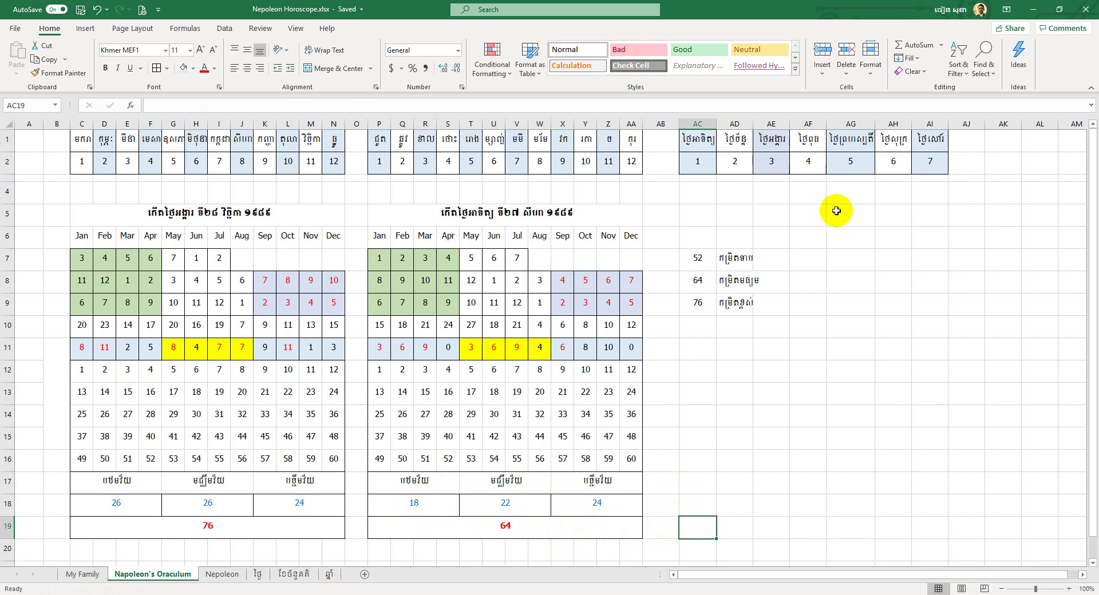
# Examine December's result in AA11 of the second table
pyautogui.click(631, 347)
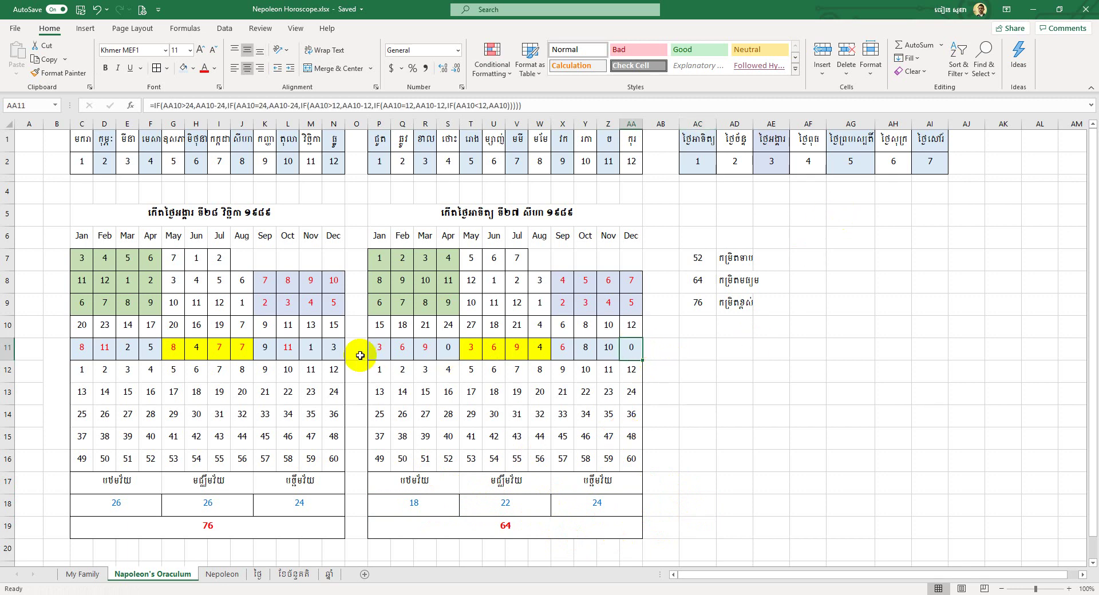